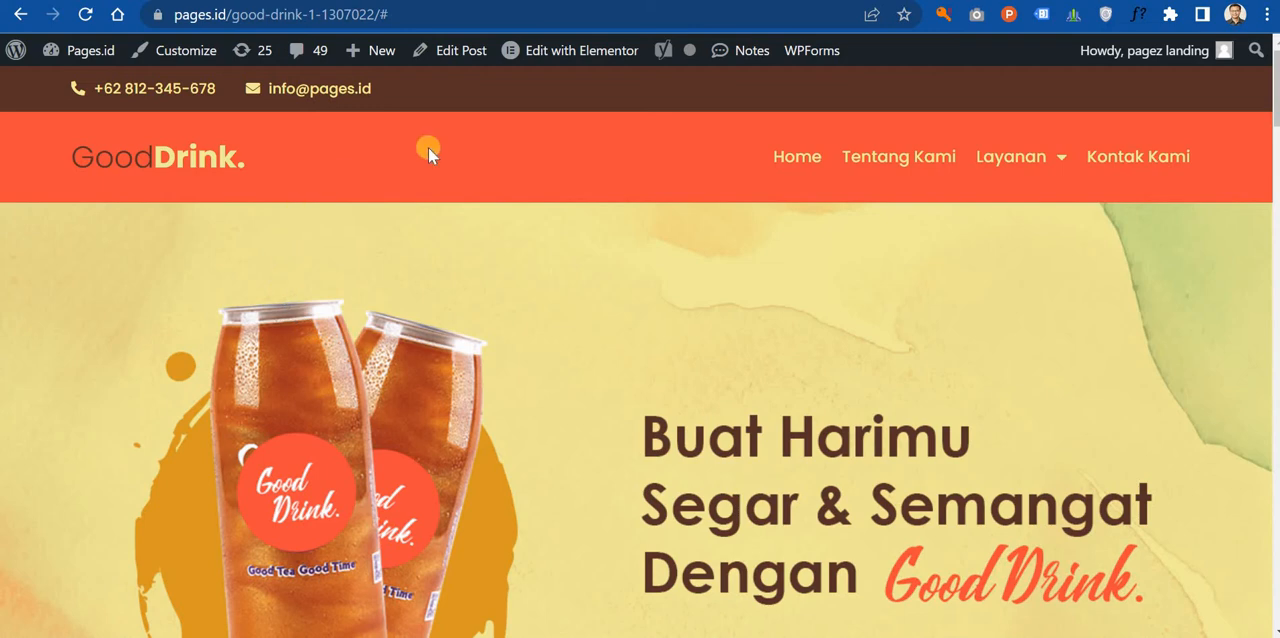
Step: Look through the published Good Drink landing page from the header banner to the map and newsletter form
scroll(757, 267, down, 15)
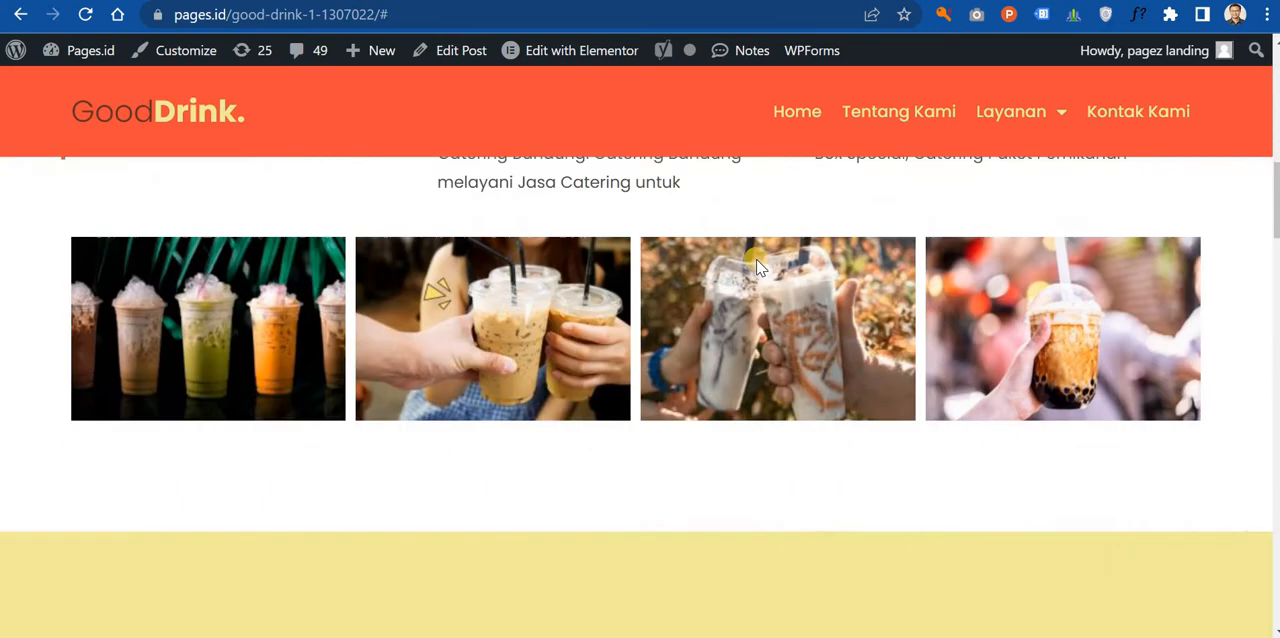
scroll(754, 255, down, 10)
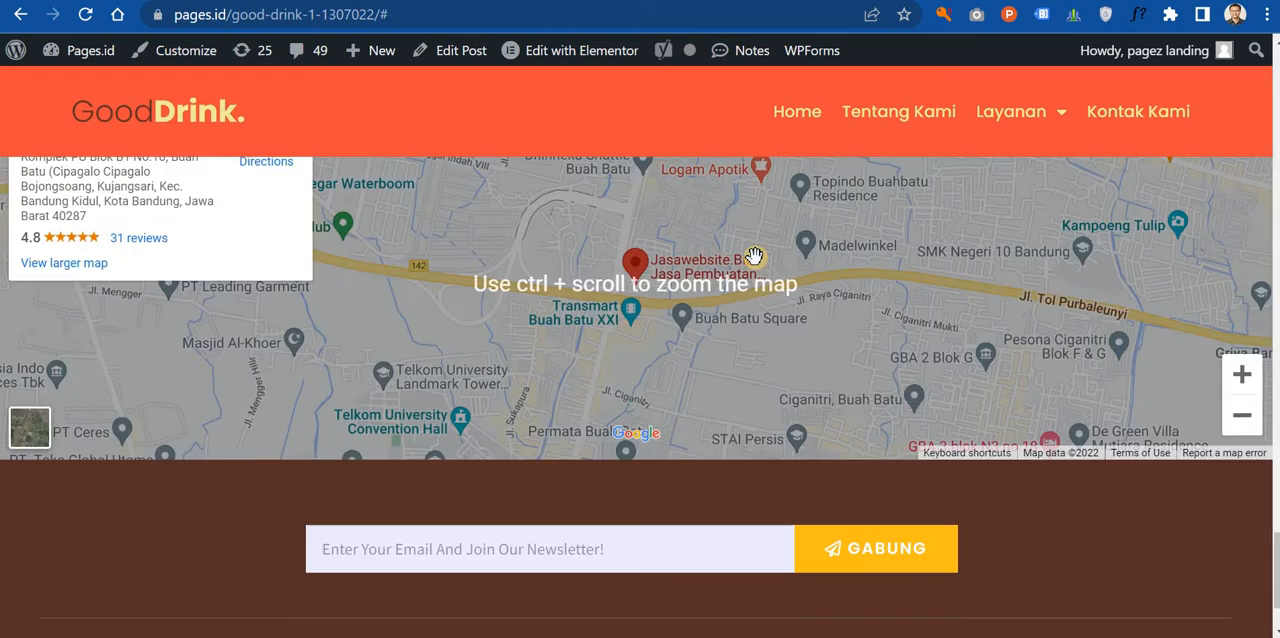
scroll(754, 256, up, 3)
scroll(754, 256, up, 12)
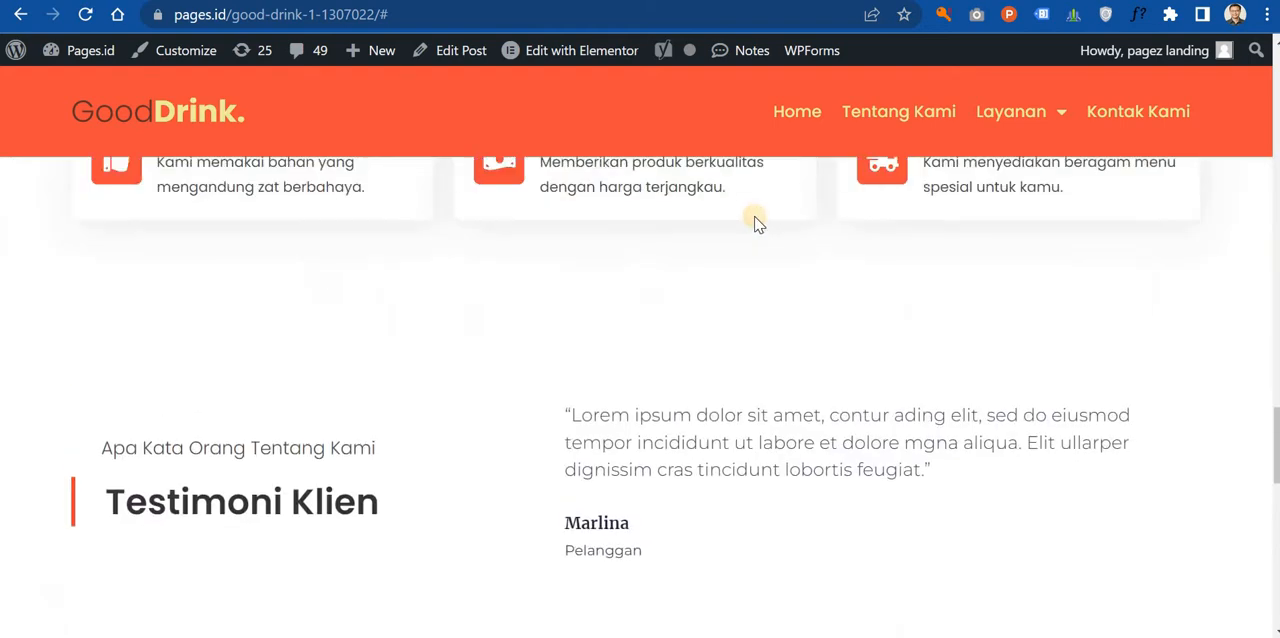
scroll(754, 218, up, 12)
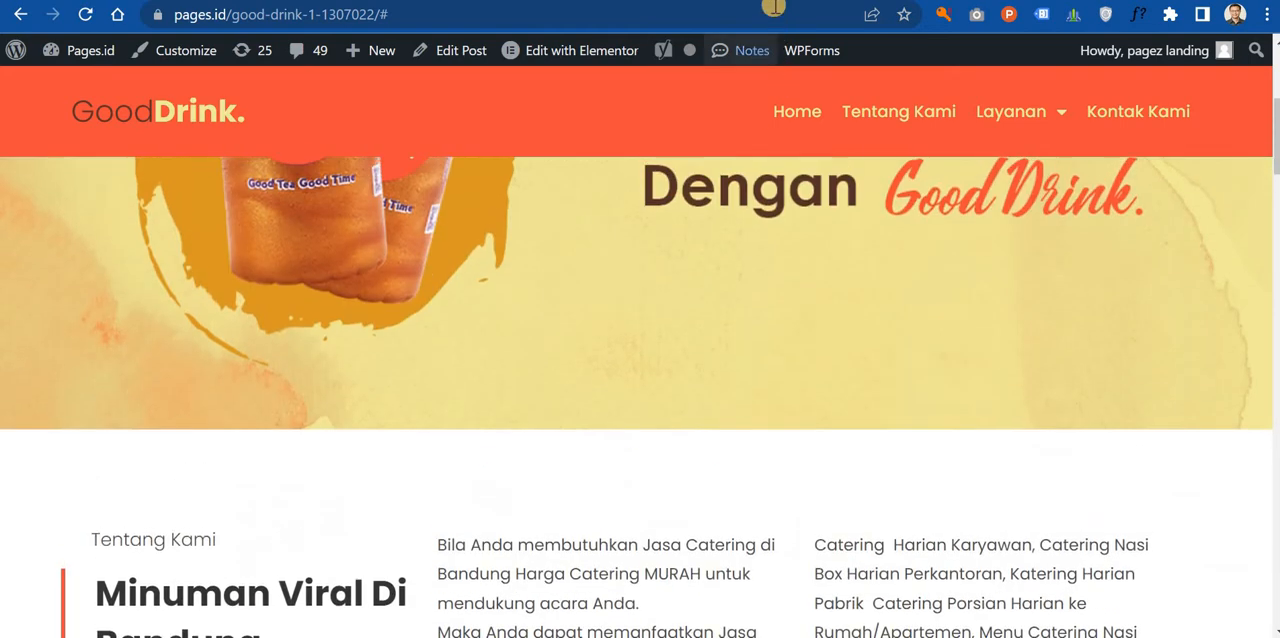
Step: Duplicate the post Good Drink 1 1307022 from the landing pages list and publish the draft copy
click(771, 1)
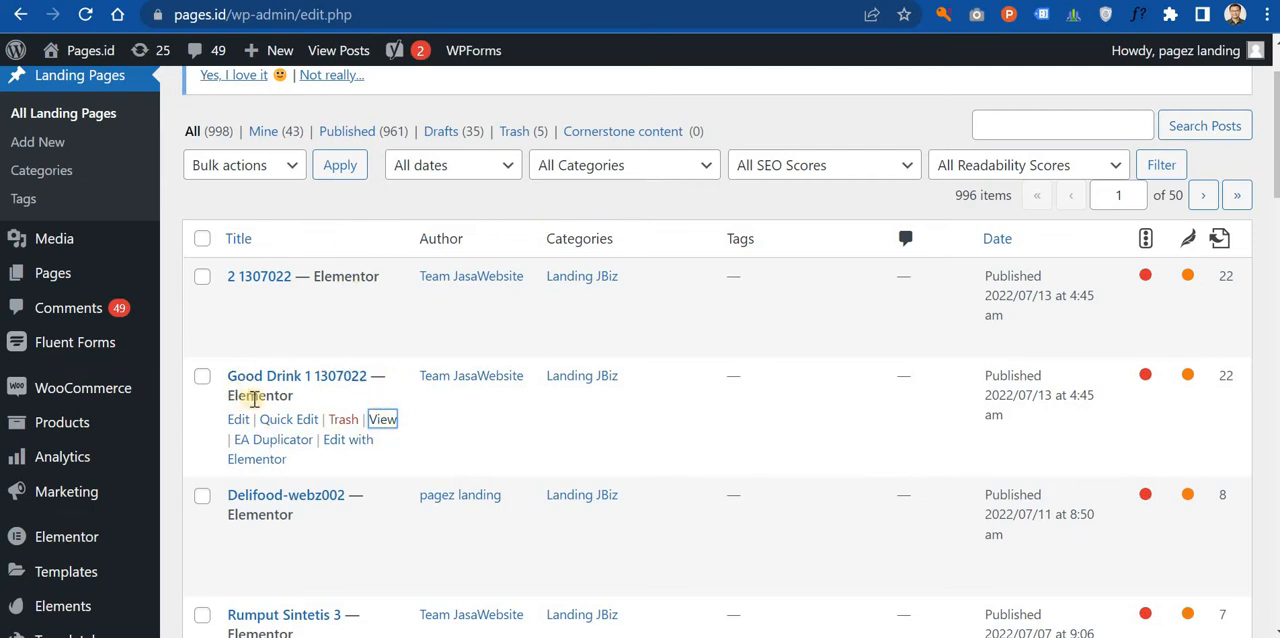
click(298, 447)
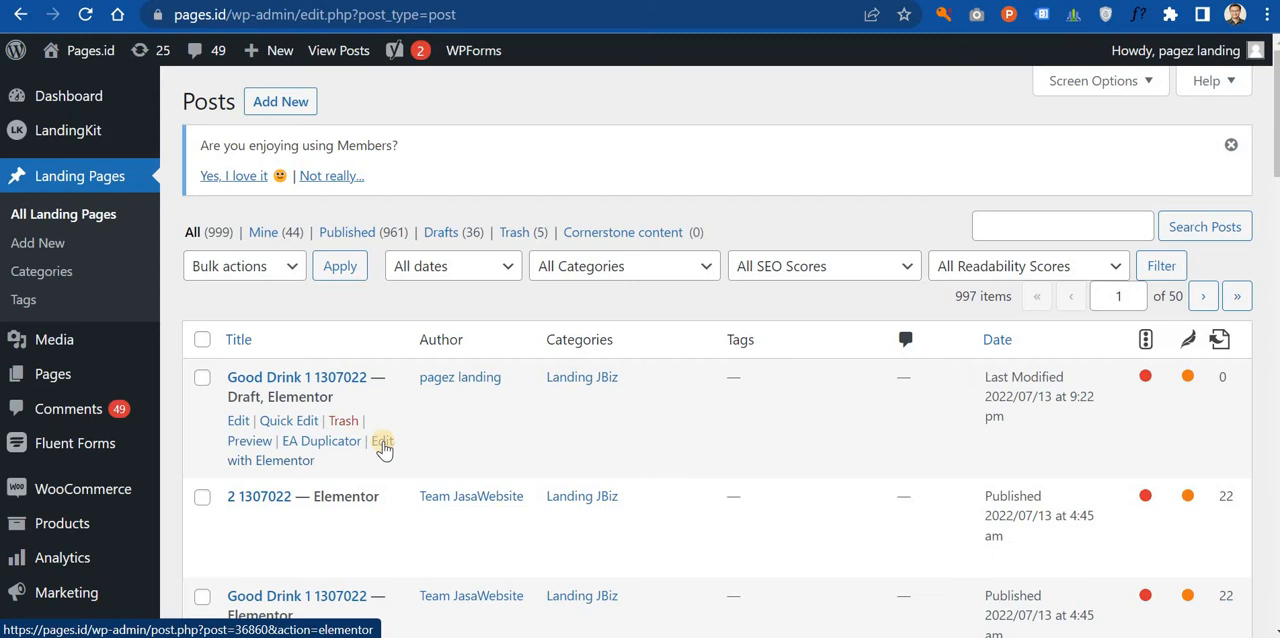
click(238, 420)
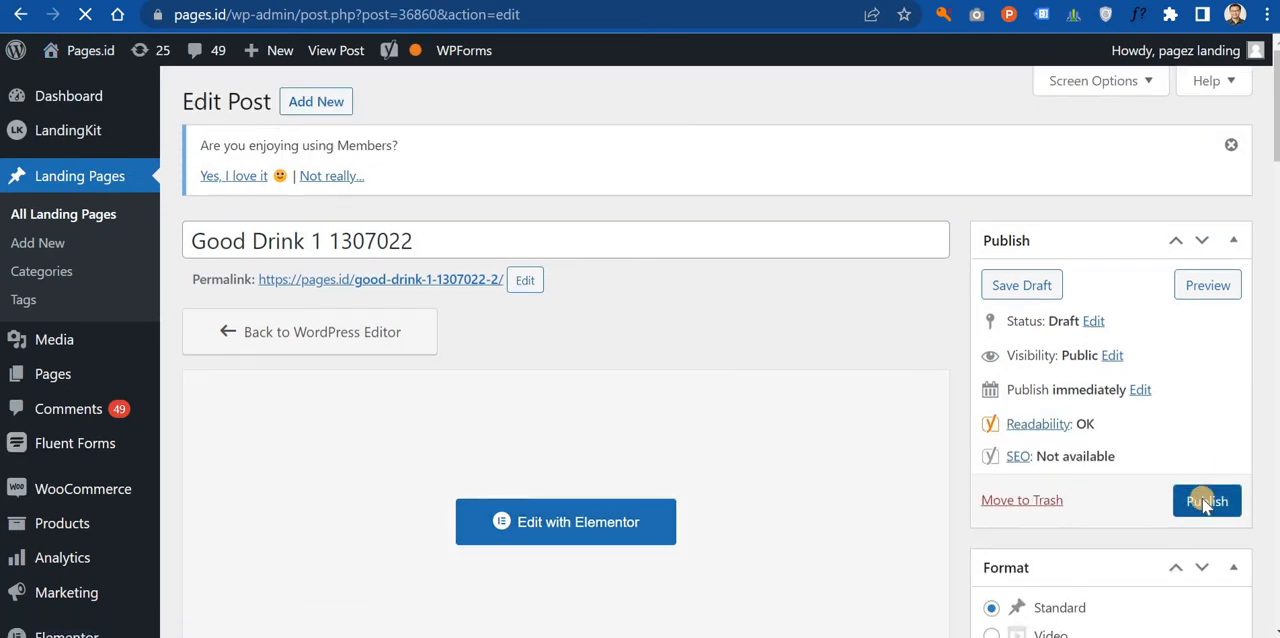
click(1206, 501)
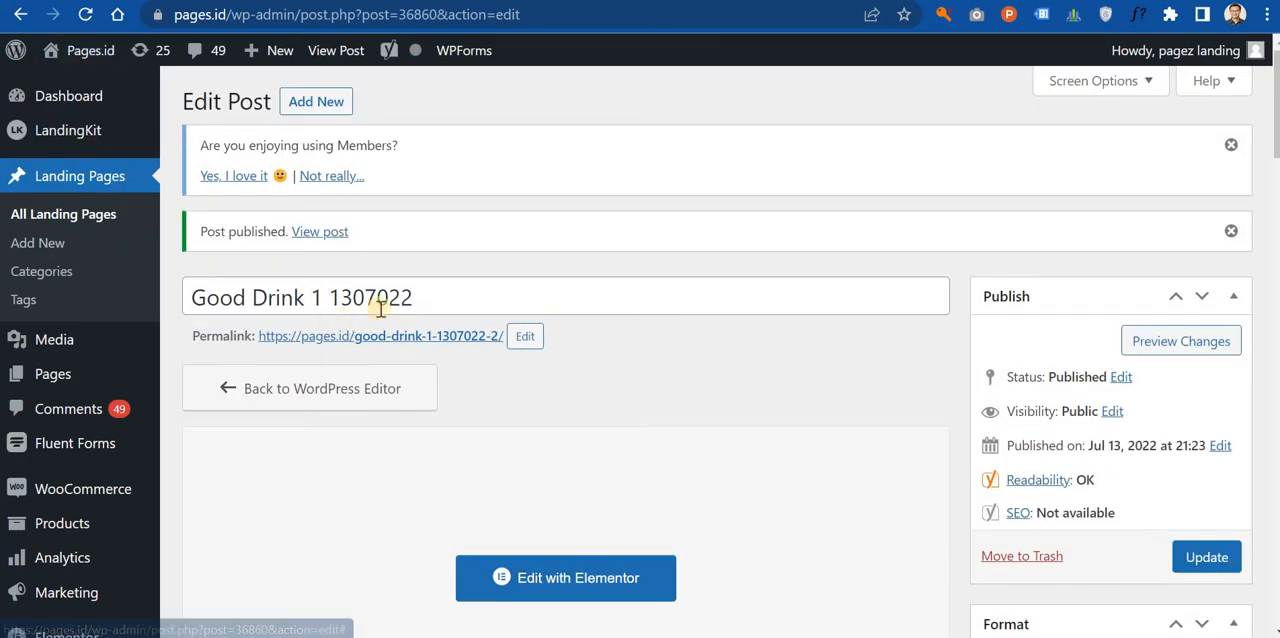
Step: Rename the copied post Good Drink Yugo and save it with the same name as its permalink slug
drag(412, 297, 316, 296)
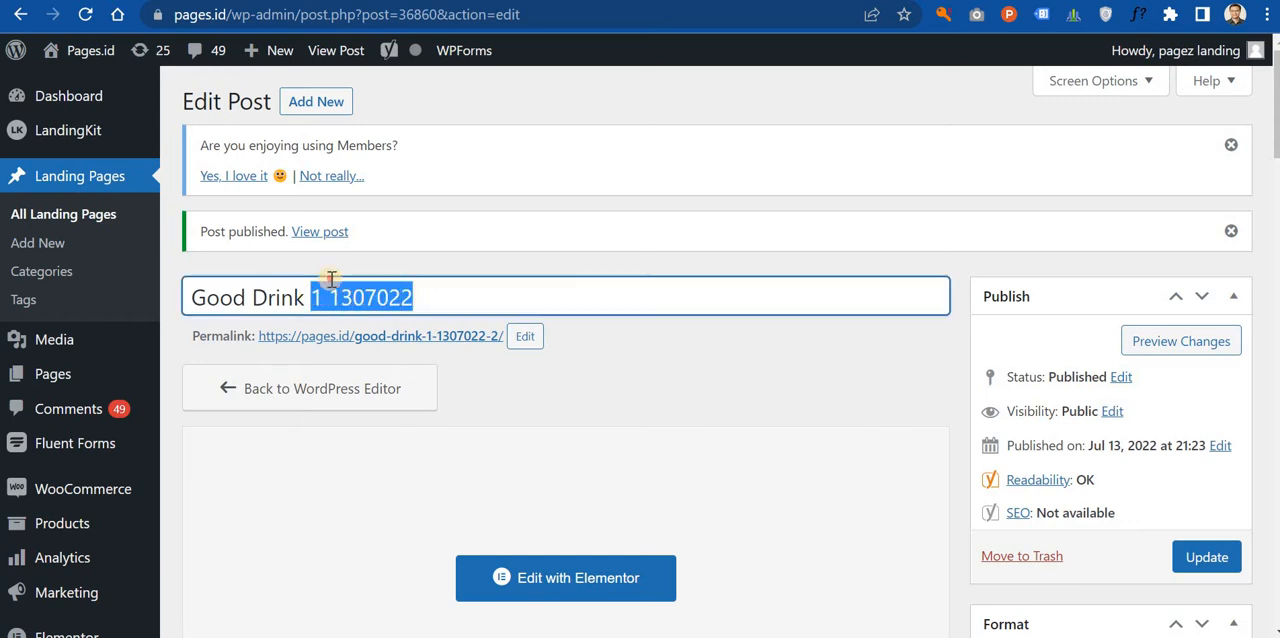
text(Yugo)
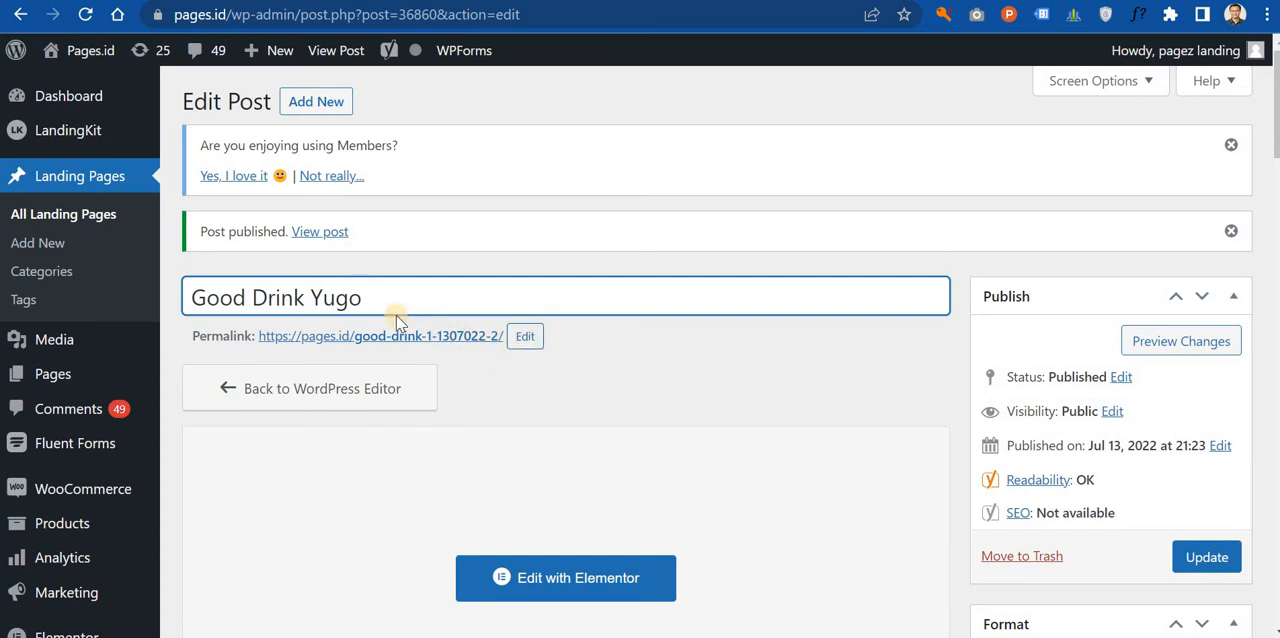
drag(398, 320, 75, 318)
key(ctrl+c)
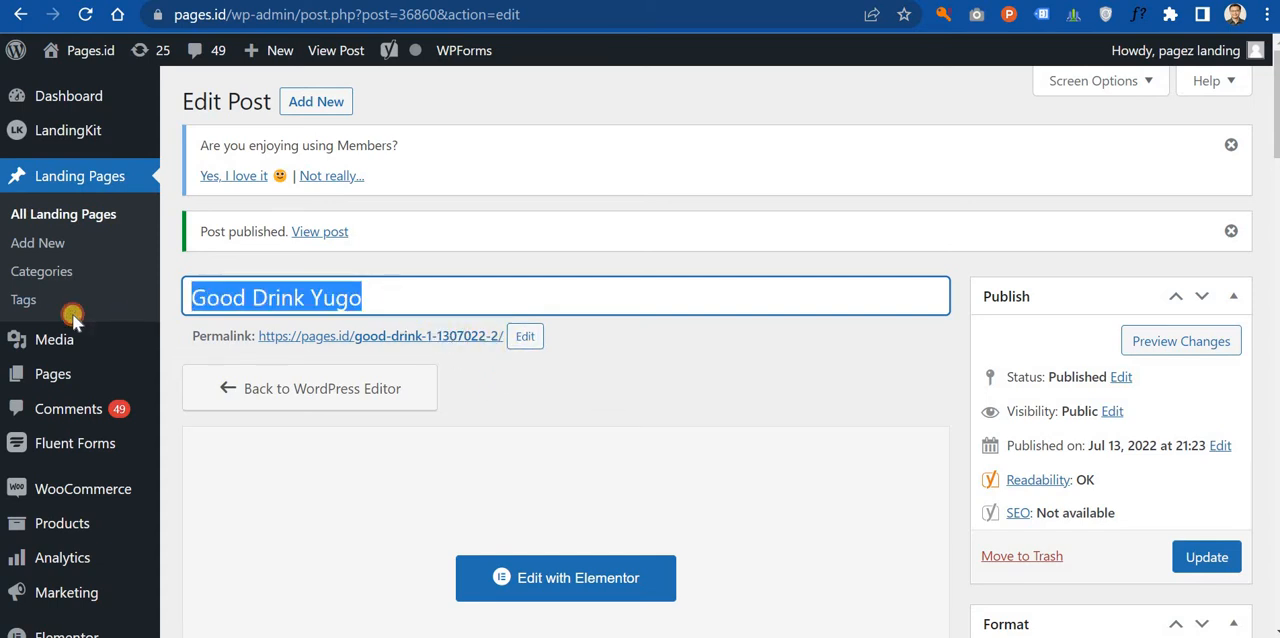
click(526, 346)
drag(530, 340, 242, 365)
key(ctrl+v)
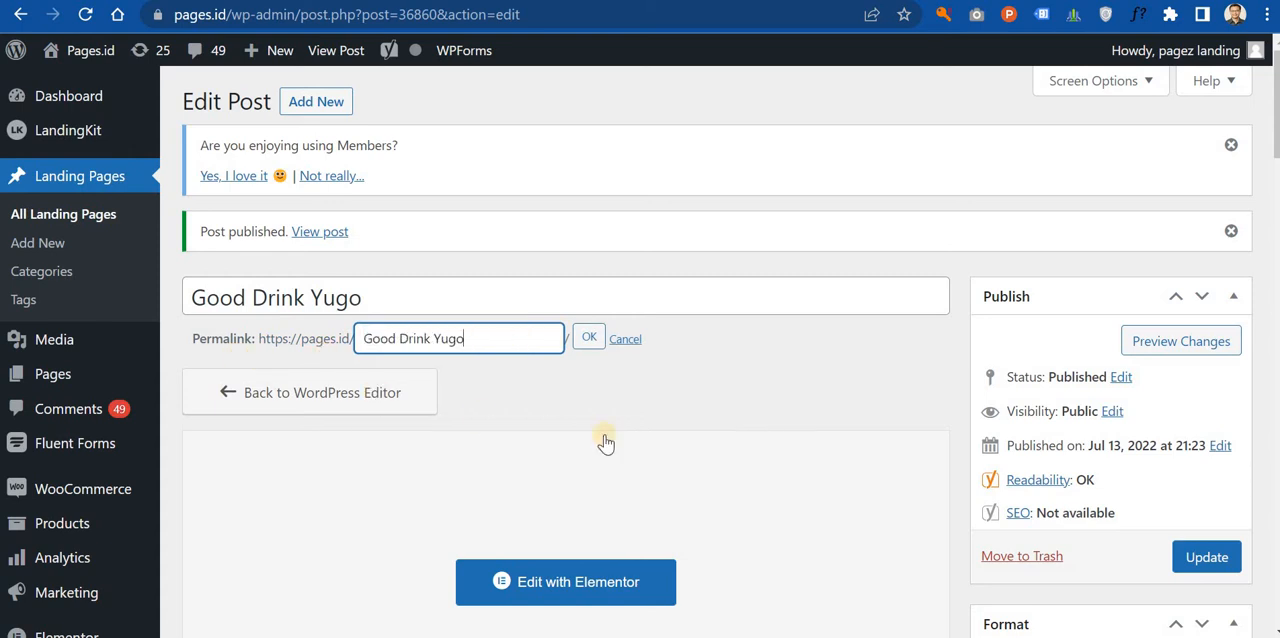
click(1190, 560)
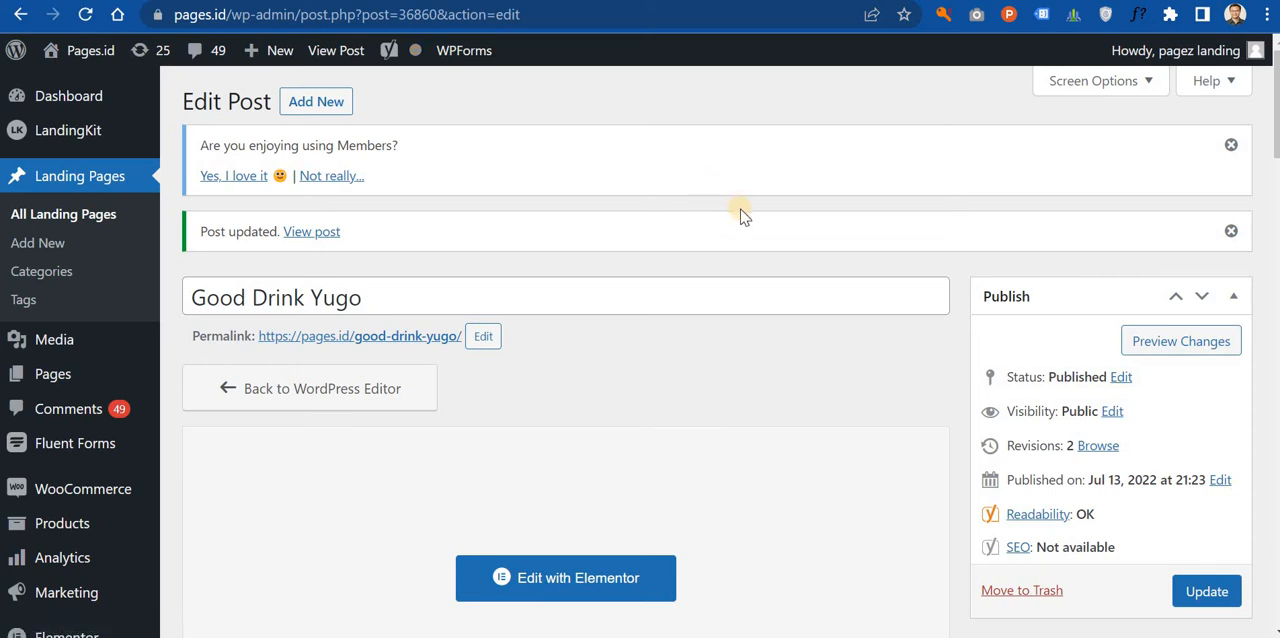
Step: Open the Good Drink Yugo post for editing with Elementor
scroll(740, 230, down, 2)
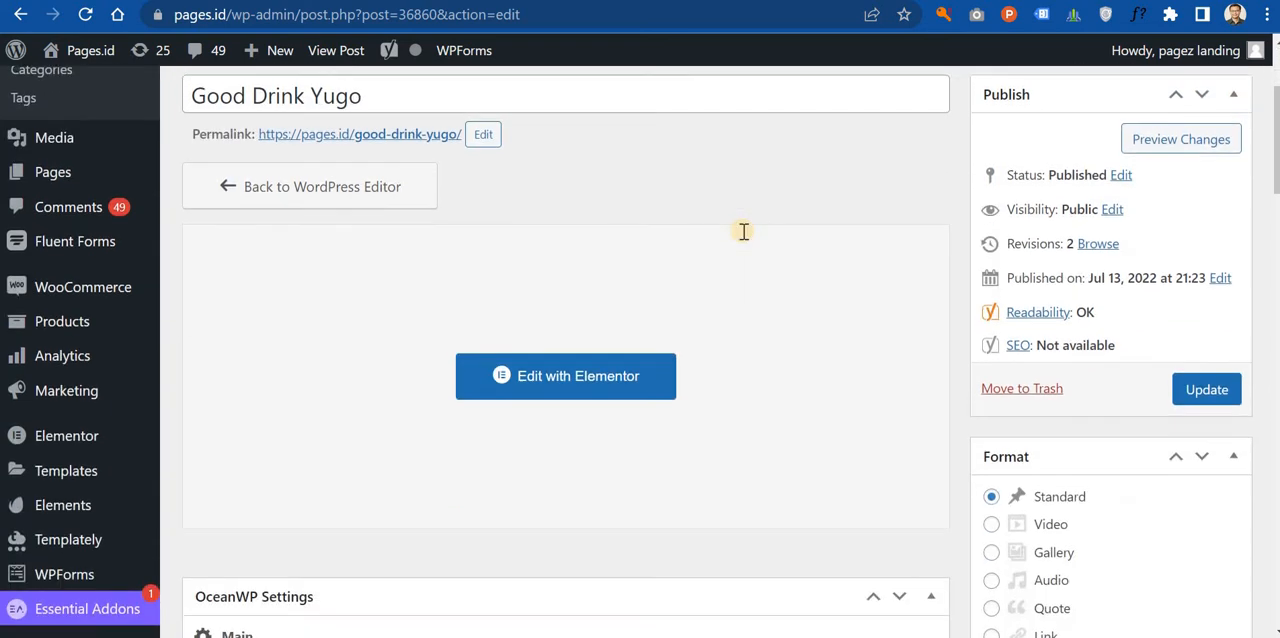
scroll(742, 234, up, 2)
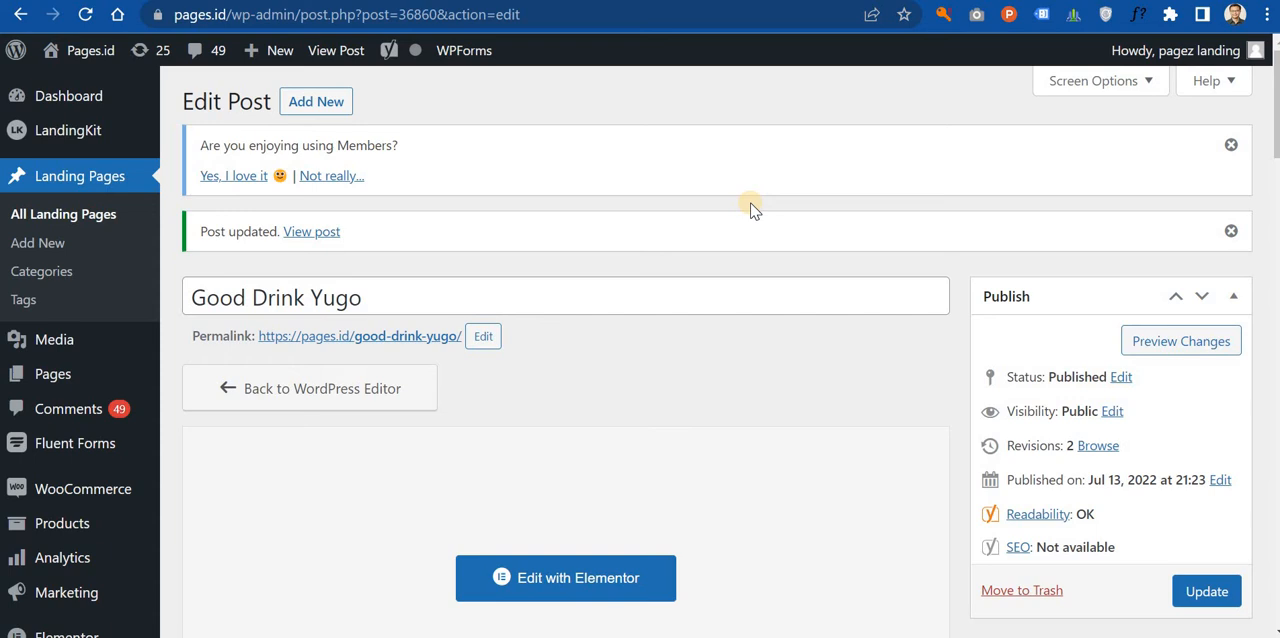
scroll(622, 242, down, 2)
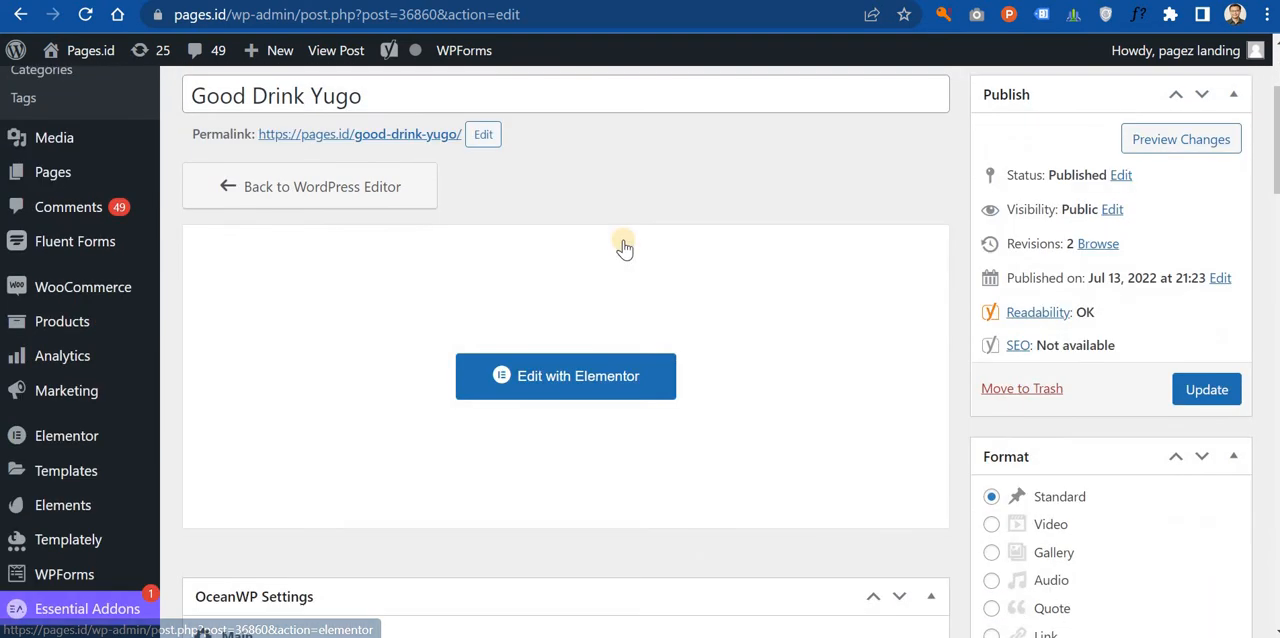
scroll(626, 245, up, 2)
scroll(626, 242, up, 1)
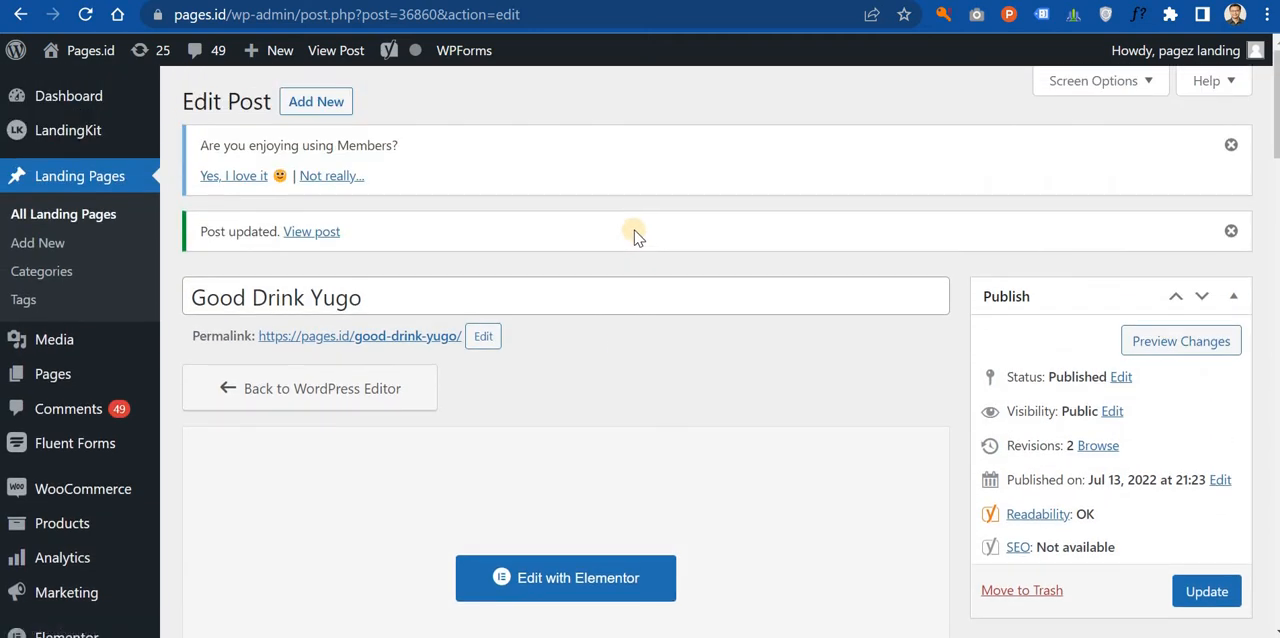
scroll(628, 280, down, 1)
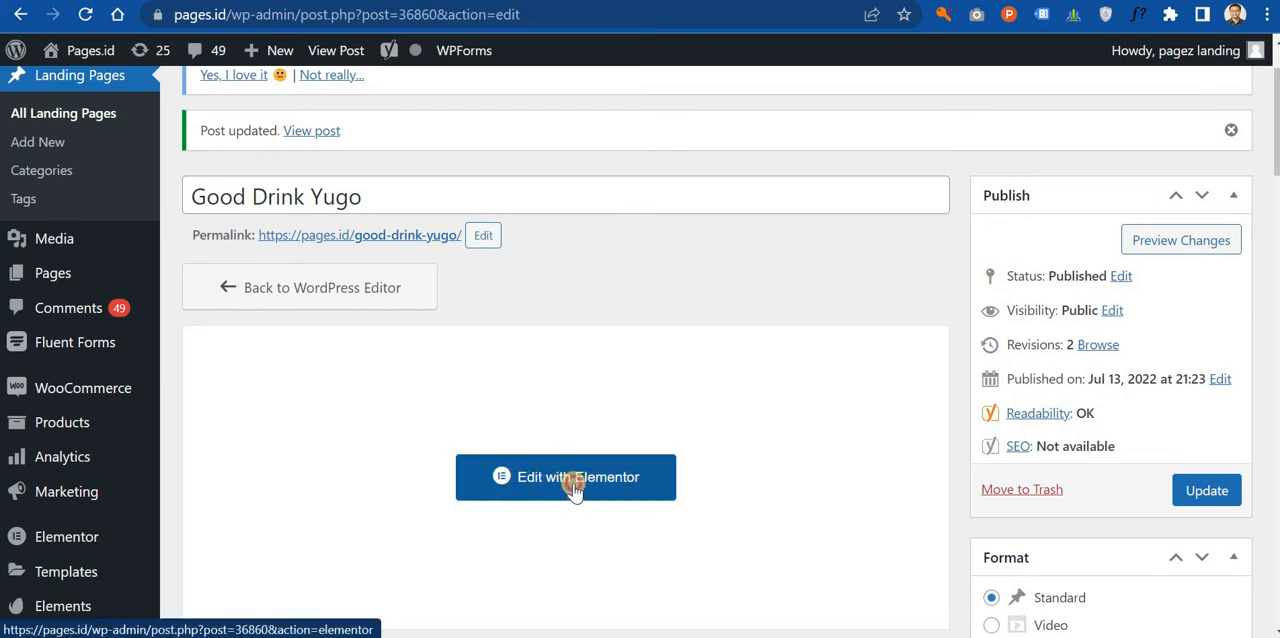
click(574, 487)
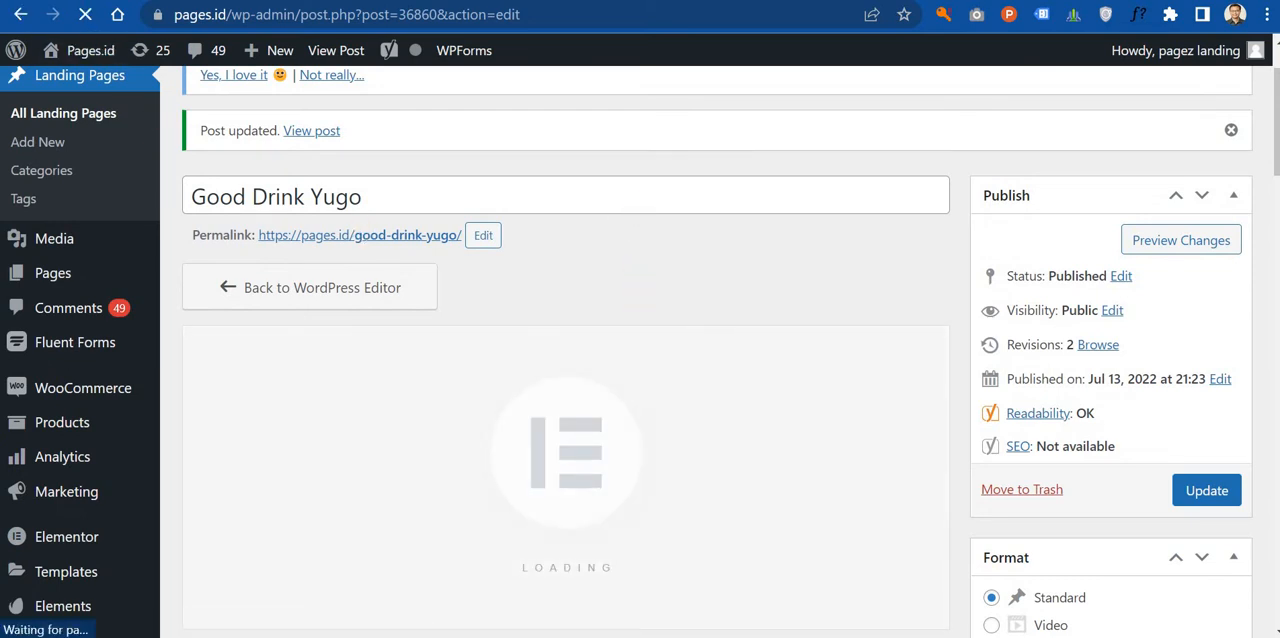
Step: Turn on responsive mode and switch the page preview to the mobile layout
scroll(678, 278, down, 20)
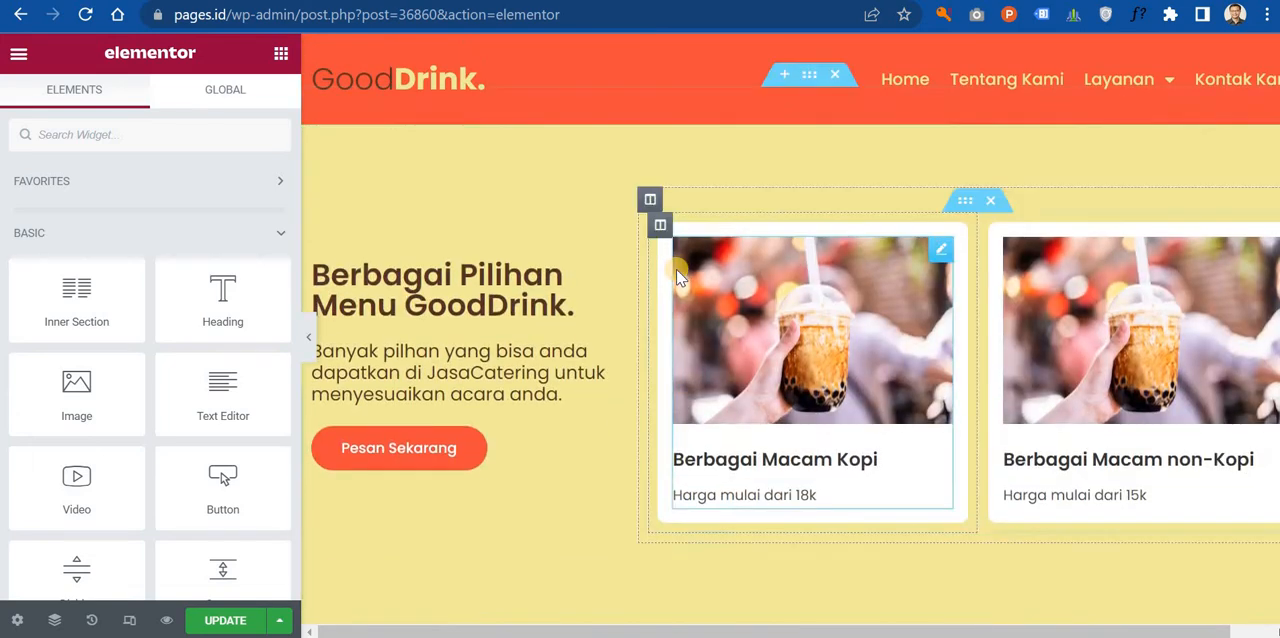
scroll(666, 277, up, 15)
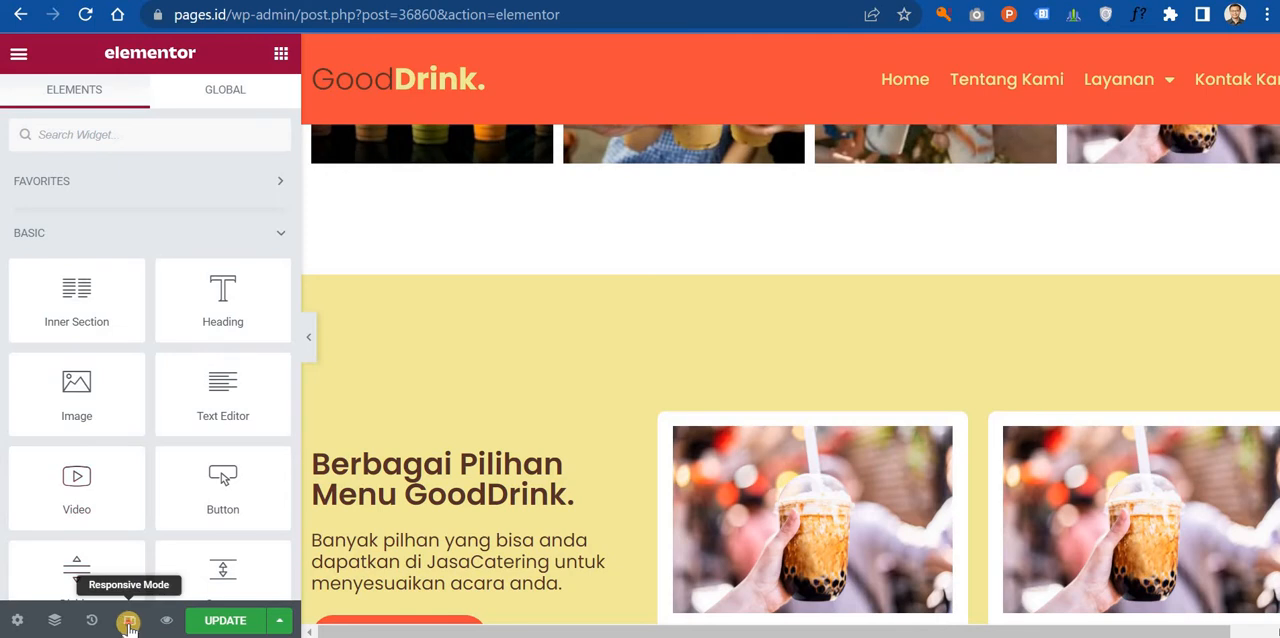
click(129, 620)
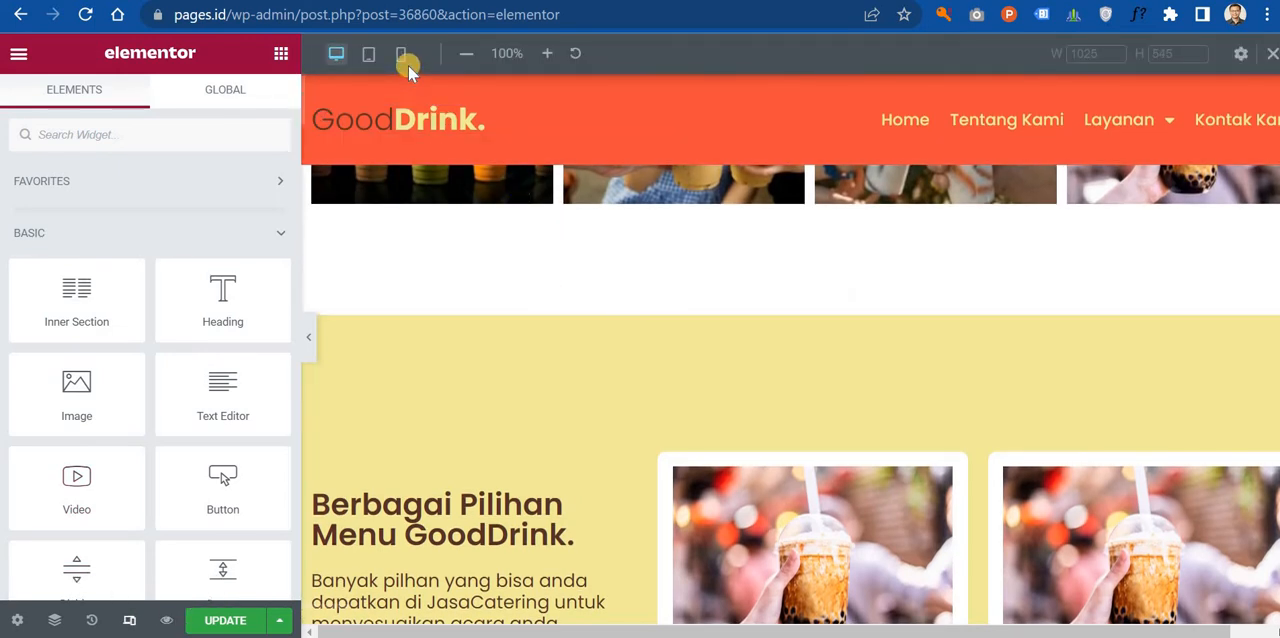
click(405, 58)
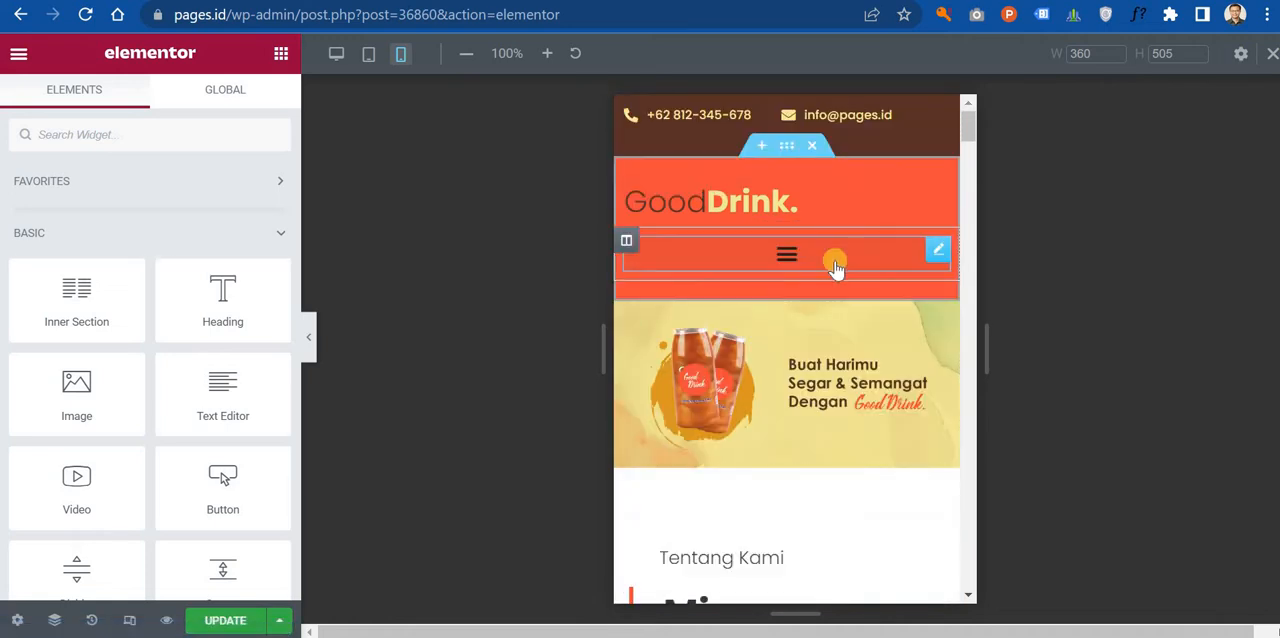
Step: Examine the mobile layout of the header, banner, Tentang Kami text, photos and menu section
scroll(836, 262, down, 15)
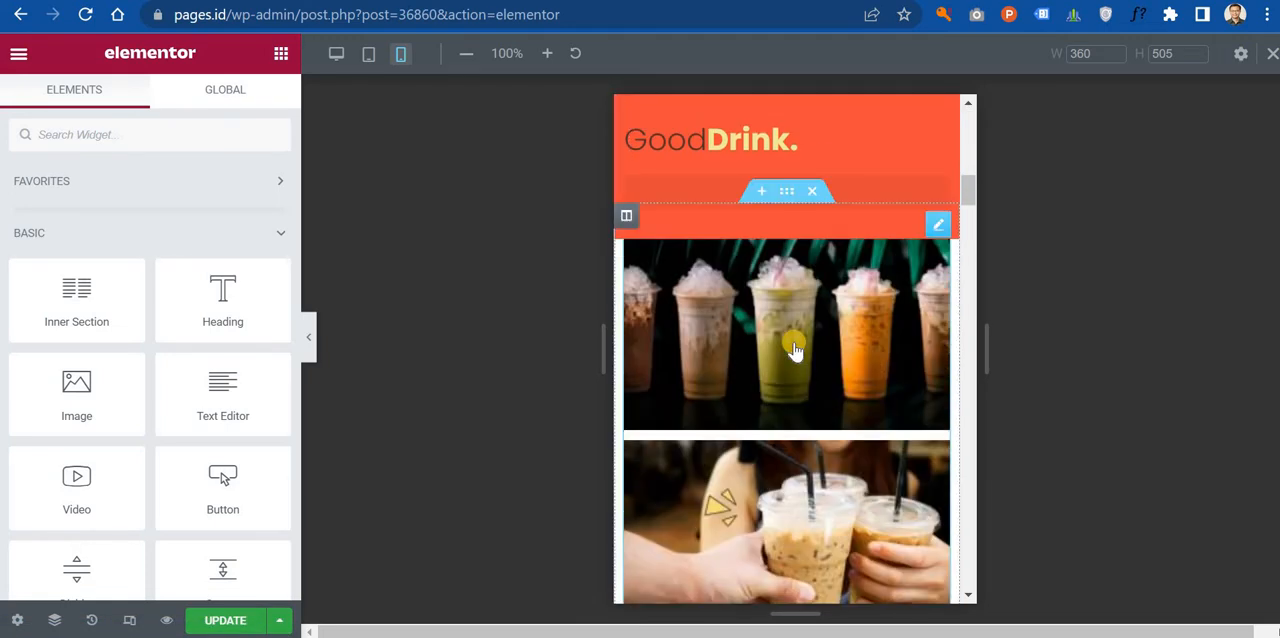
scroll(797, 367, down, 10)
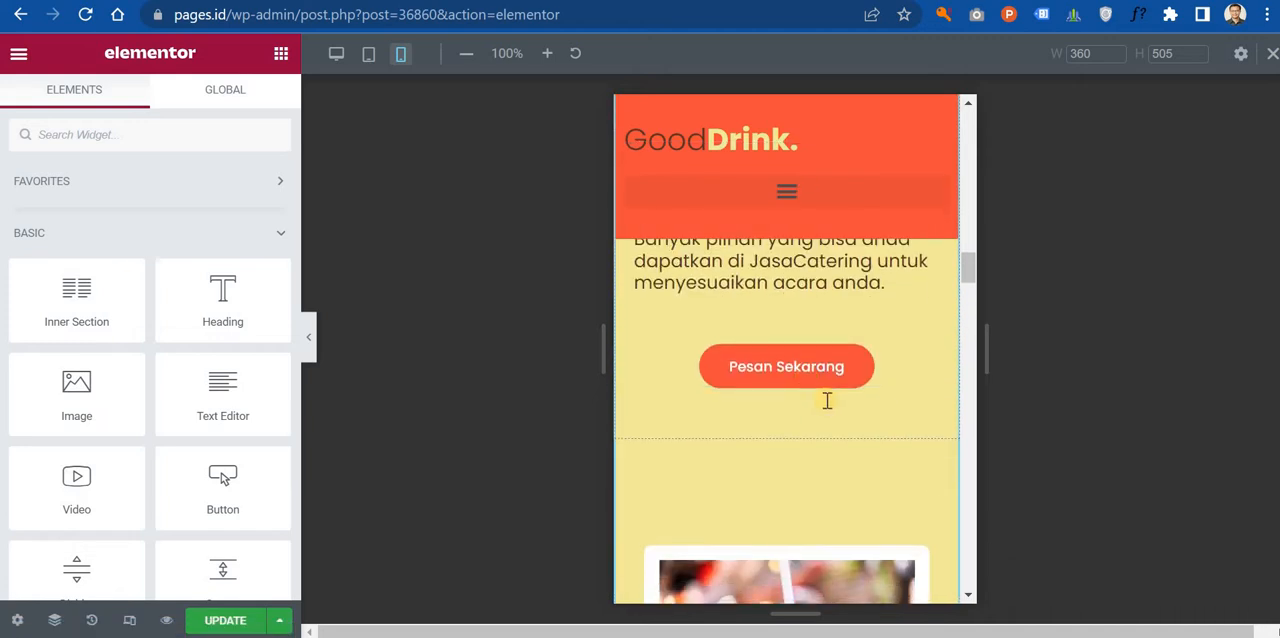
scroll(840, 398, up, 3)
scroll(840, 398, up, 20)
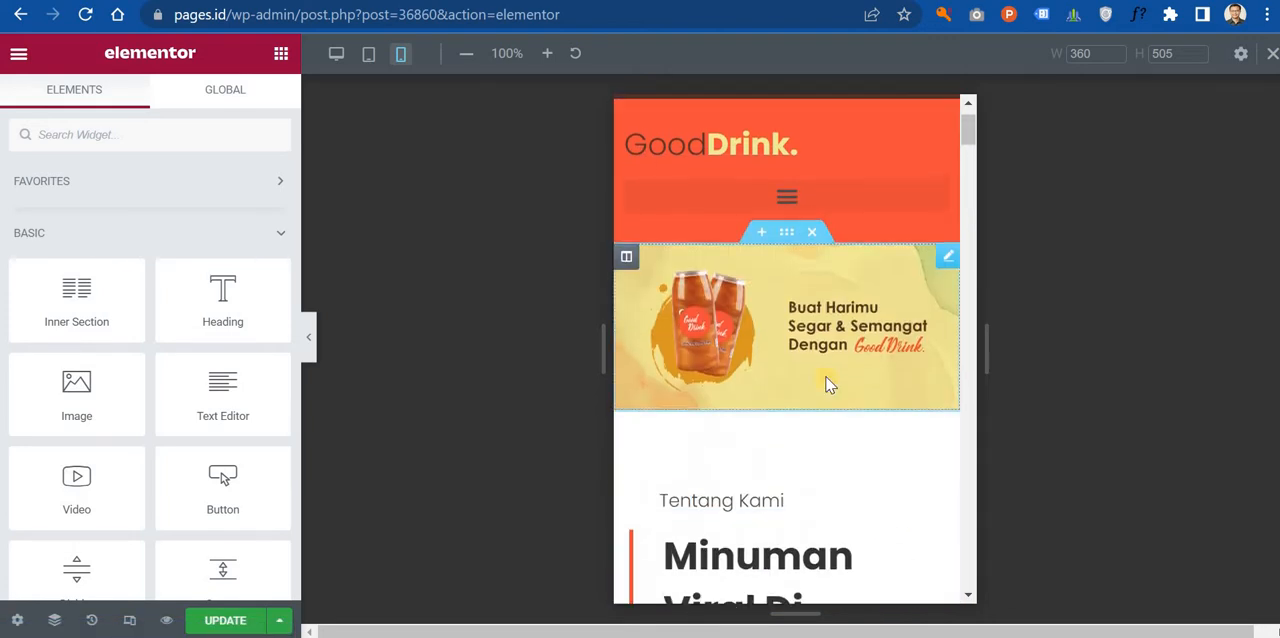
scroll(856, 325, down, 2)
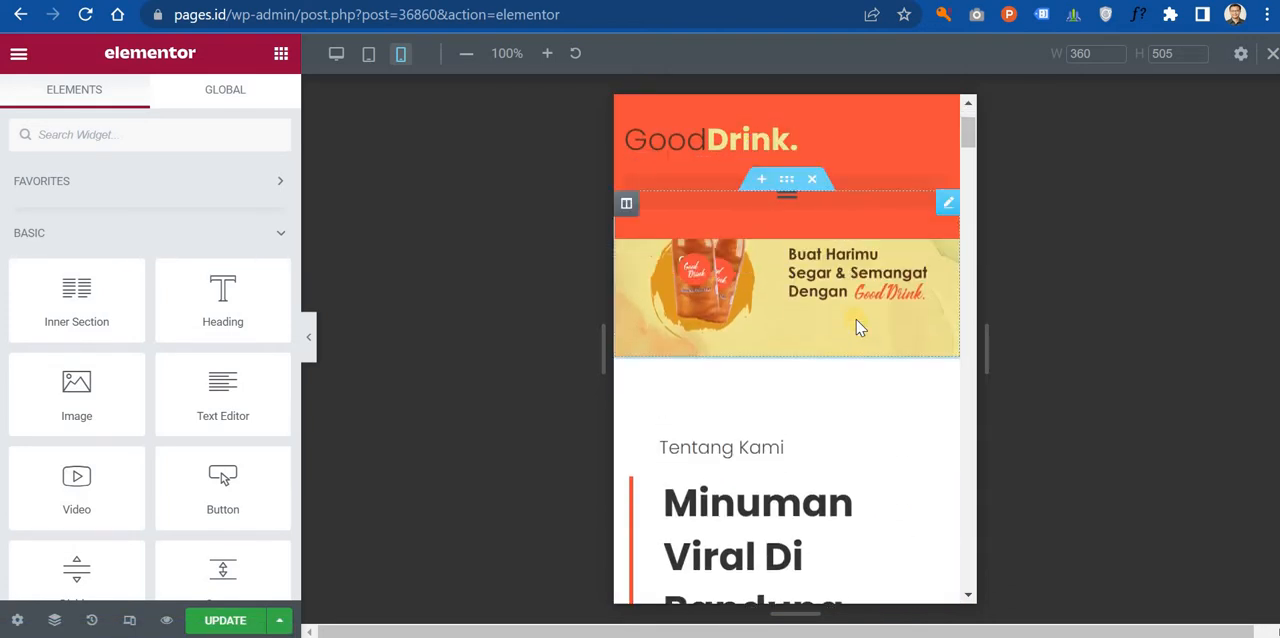
scroll(854, 323, up, 2)
scroll(854, 312, down, 4)
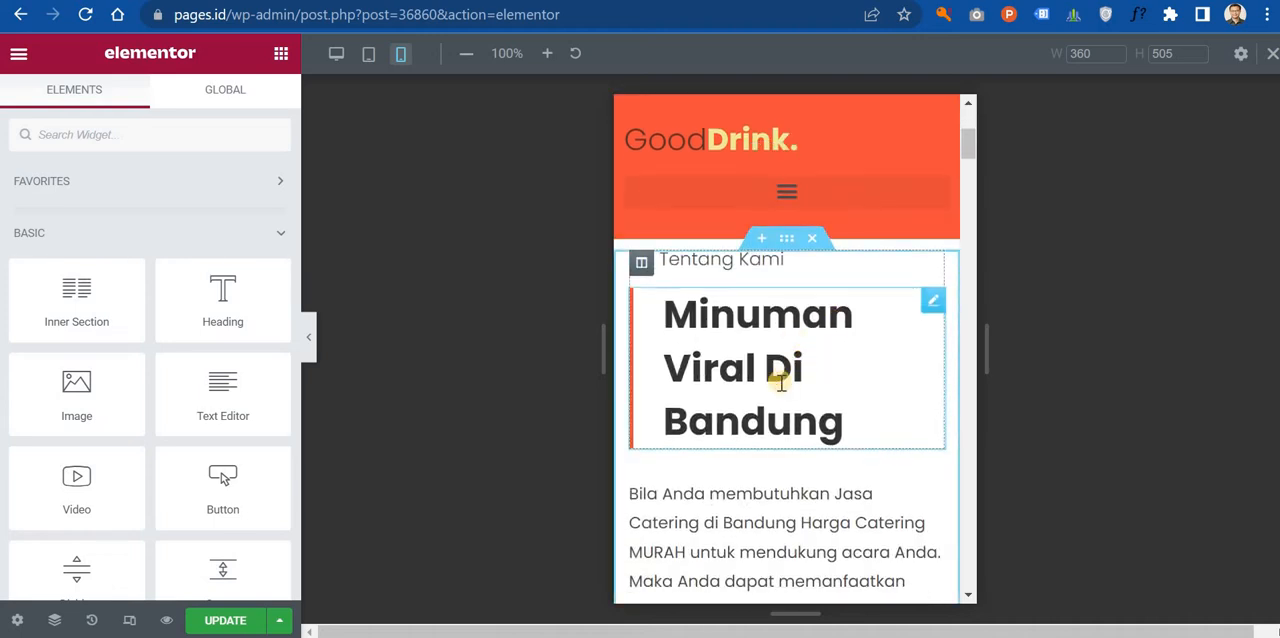
scroll(715, 390, down, 1)
scroll(857, 394, up, 3)
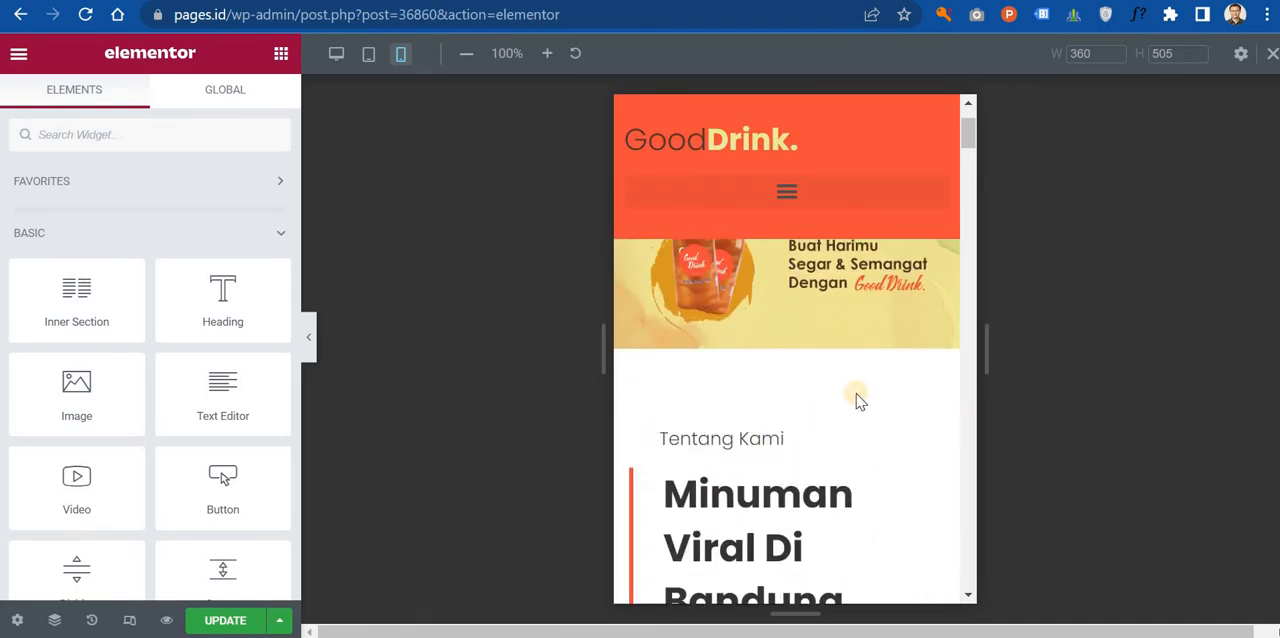
scroll(891, 314, down, 3)
scroll(877, 323, up, 2)
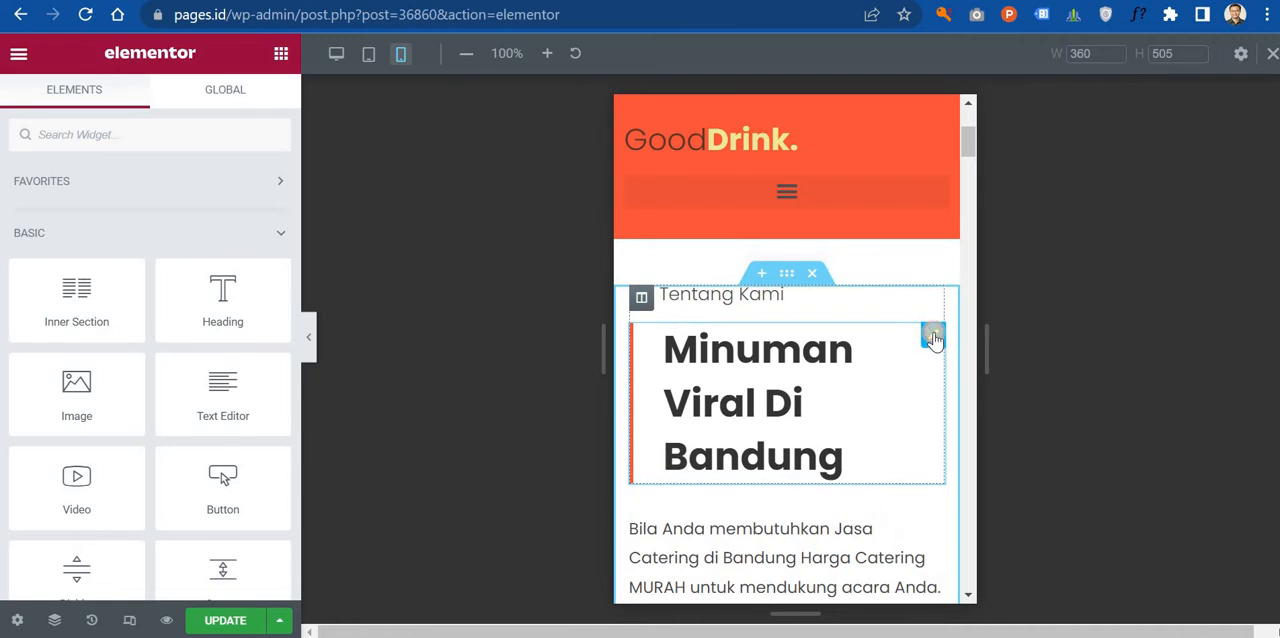
Step: Set the mobile font size of the heading "Minuman Viral Di Bandung" to 21 px
click(932, 338)
click(150, 100)
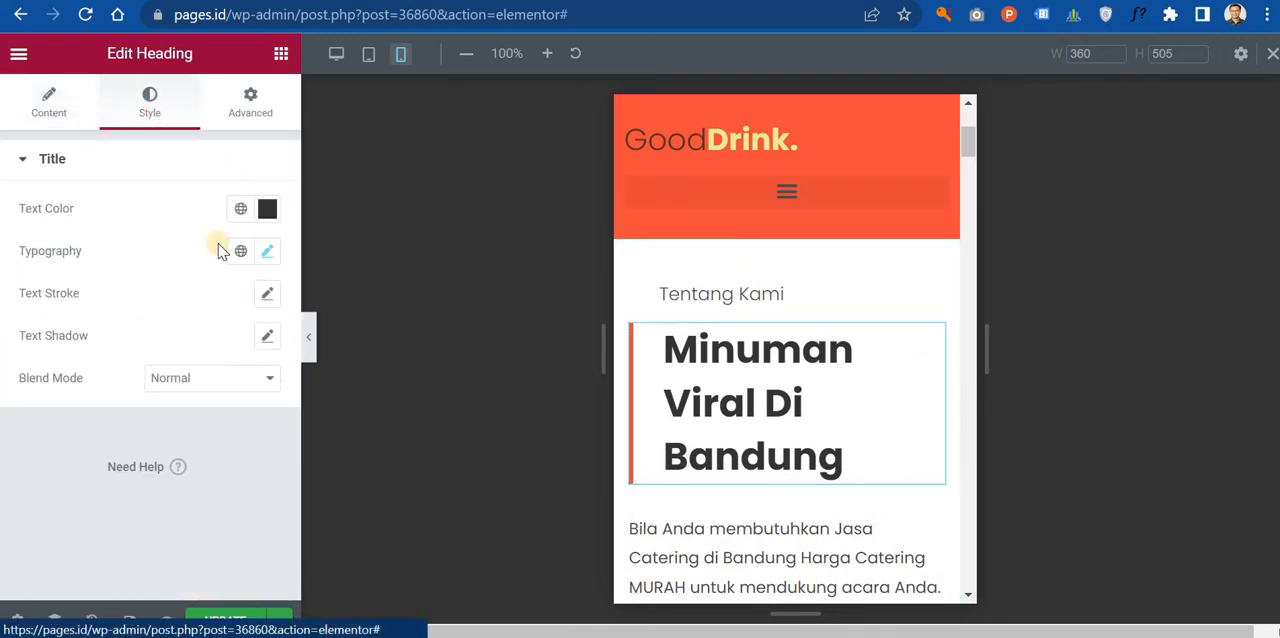
click(267, 251)
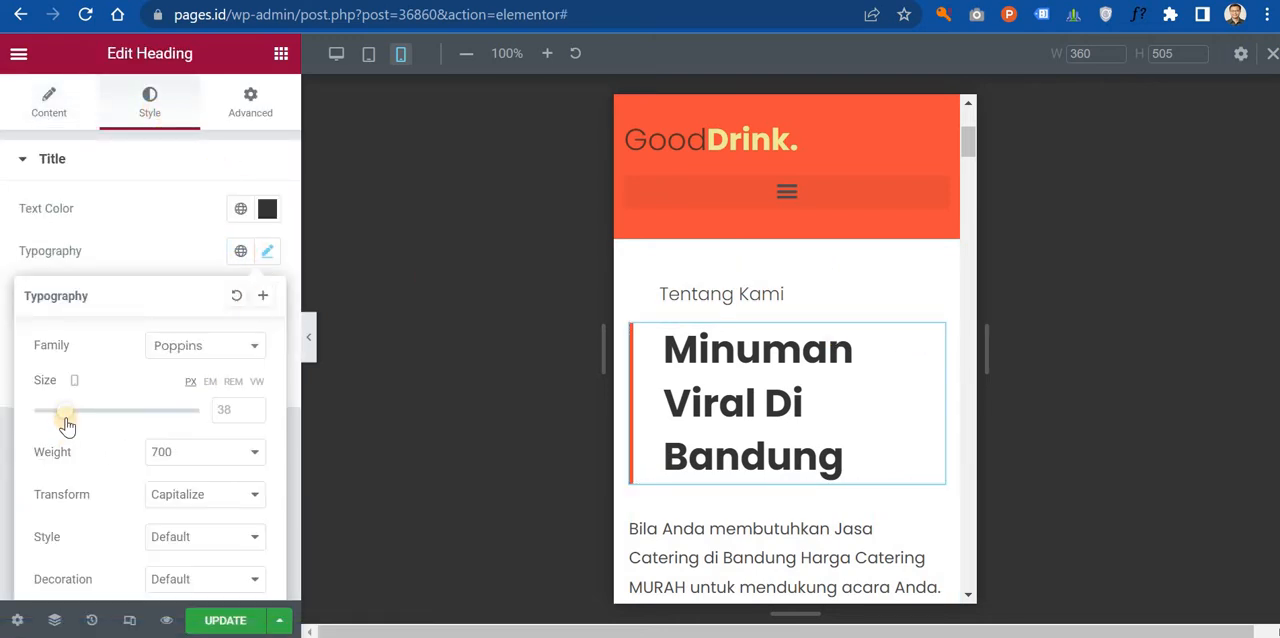
drag(63, 422, 53, 422)
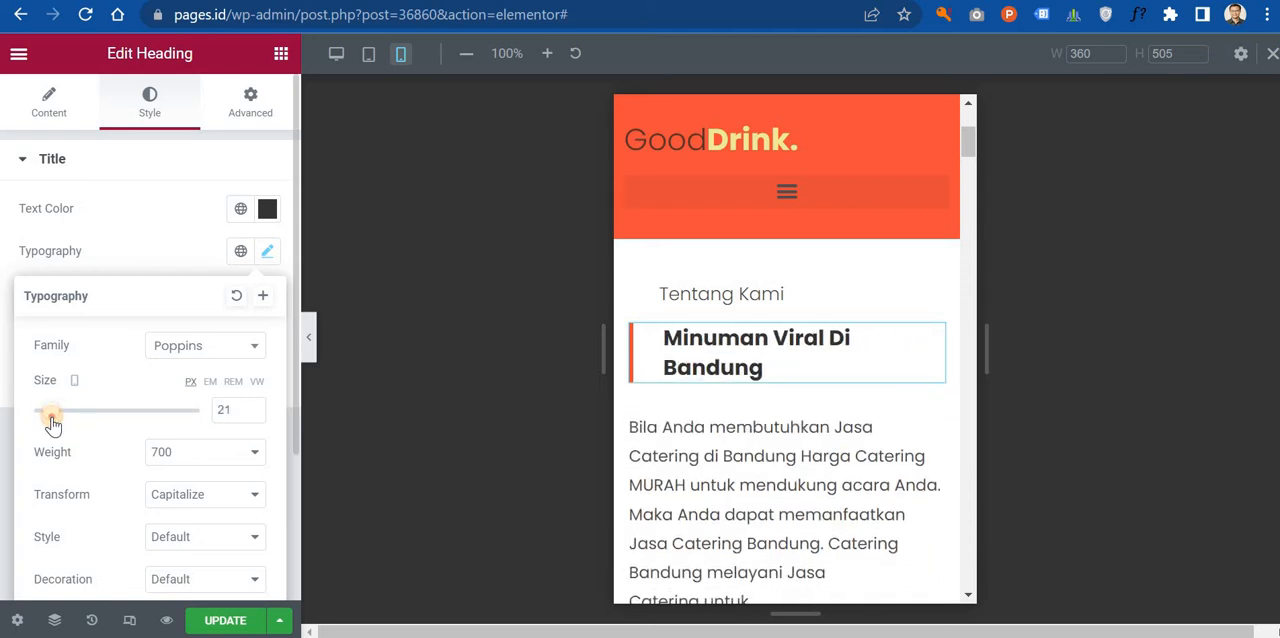
Step: Set the mobile font size of the catering paragraph below the heading "Minuman Viral Di Bandung" to 11 px
click(733, 445)
click(149, 103)
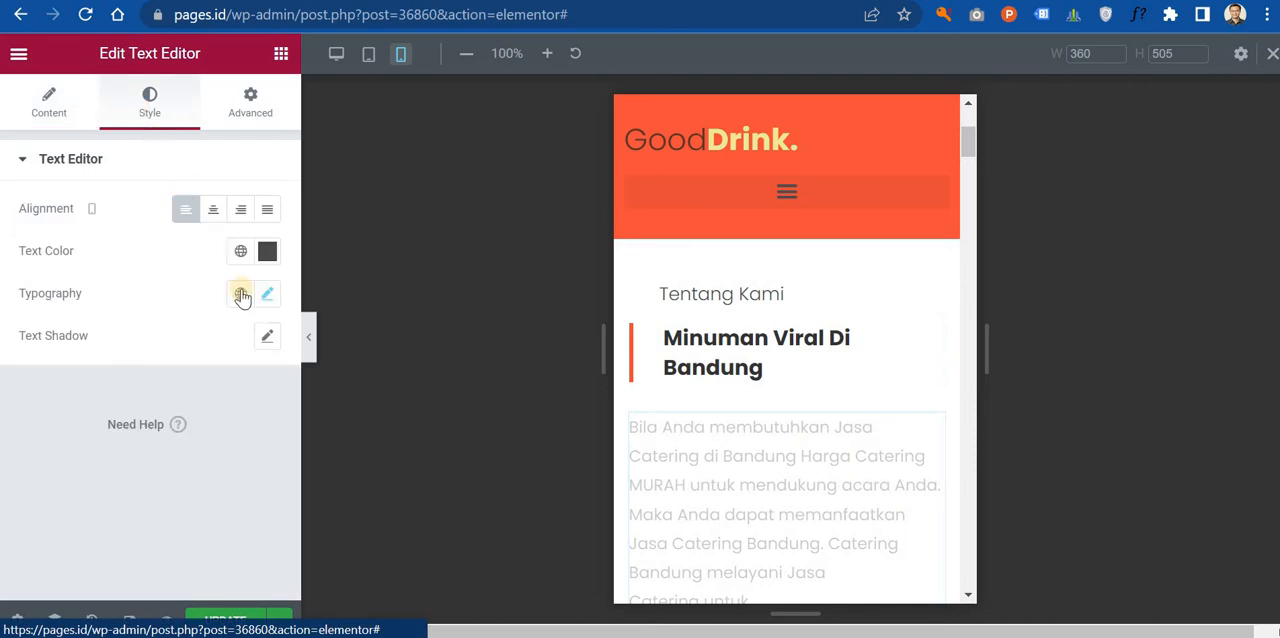
click(266, 294)
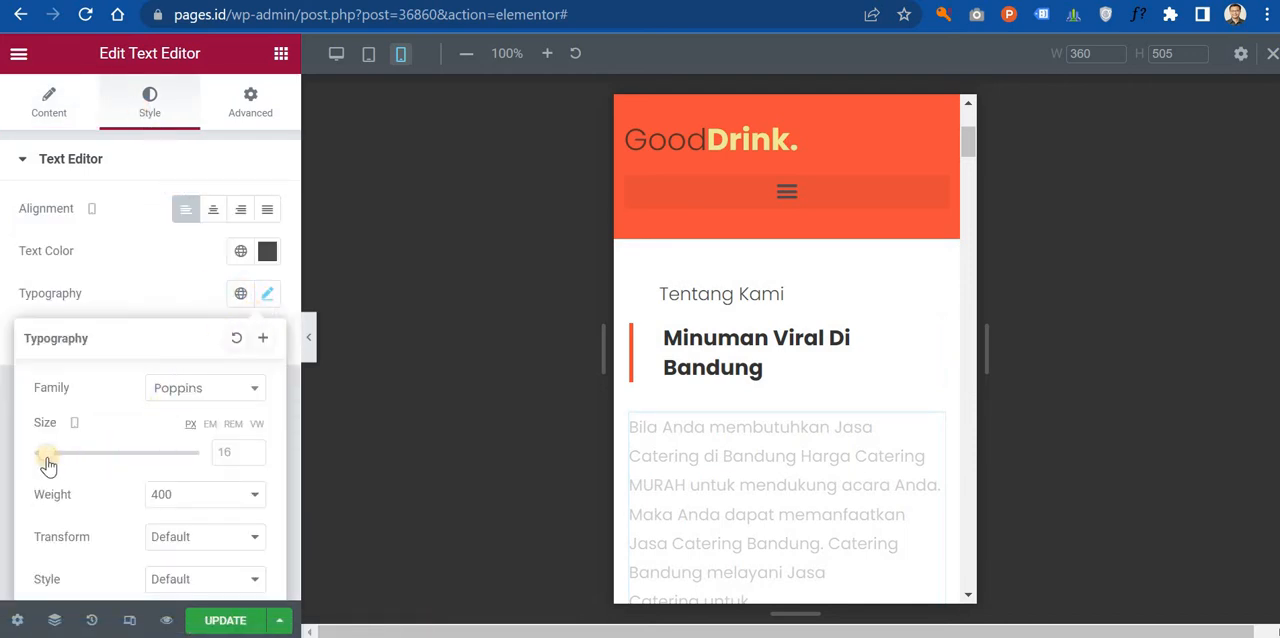
drag(48, 463, 44, 461)
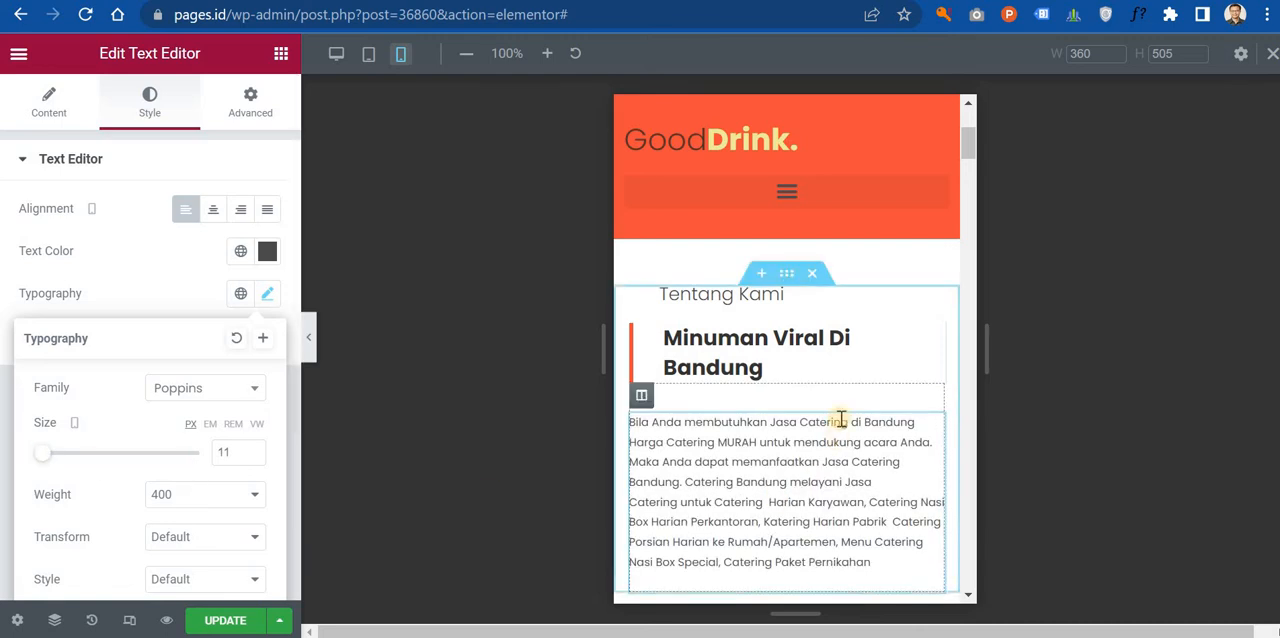
Step: Set the mobile padding of the column holding the drink photos to 25 px on all sides
scroll(830, 340, down, 3)
scroll(830, 358, down, 3)
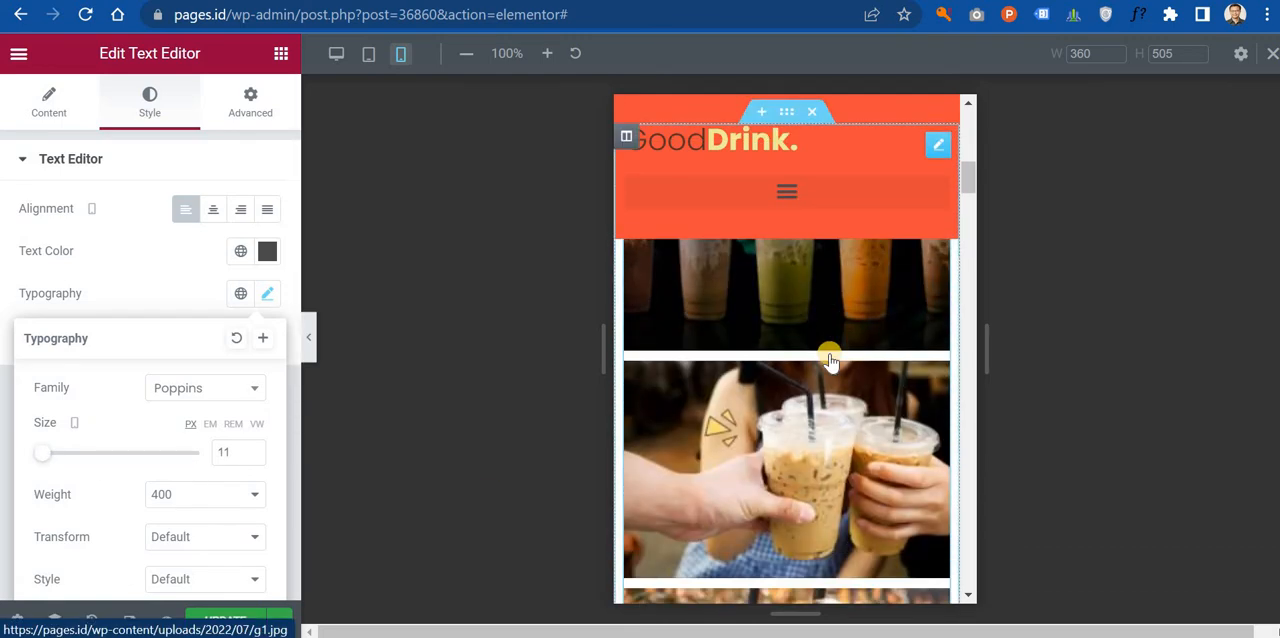
scroll(830, 358, up, 3)
scroll(760, 437, down, 3)
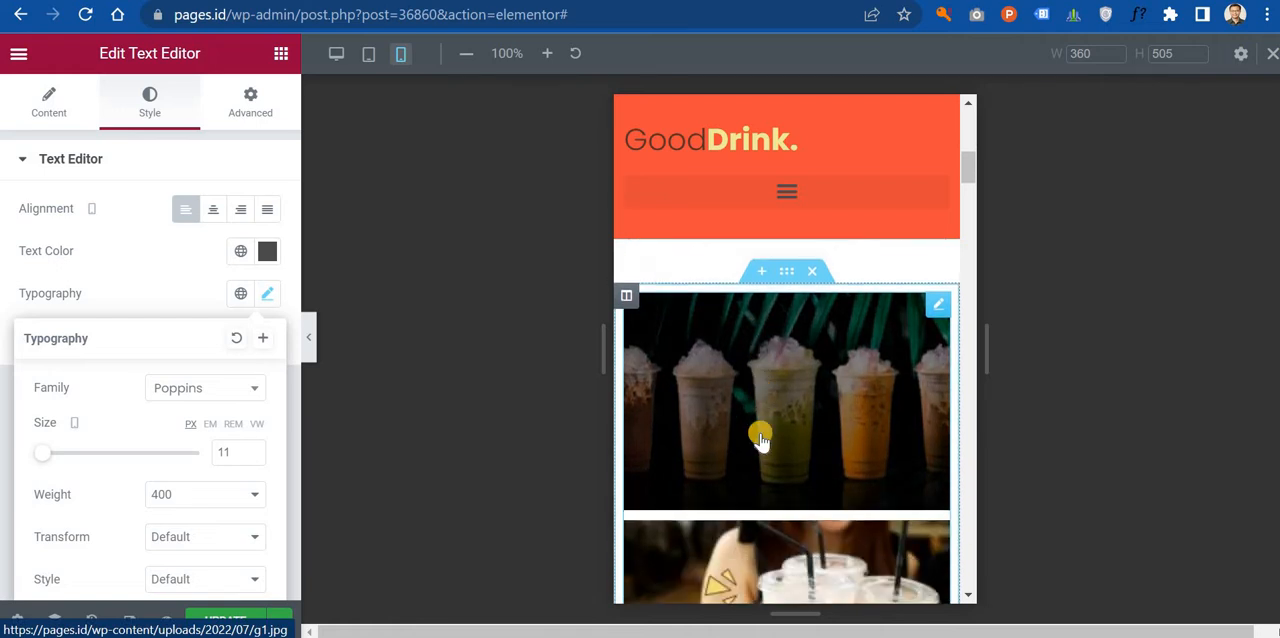
scroll(763, 429, up, 4)
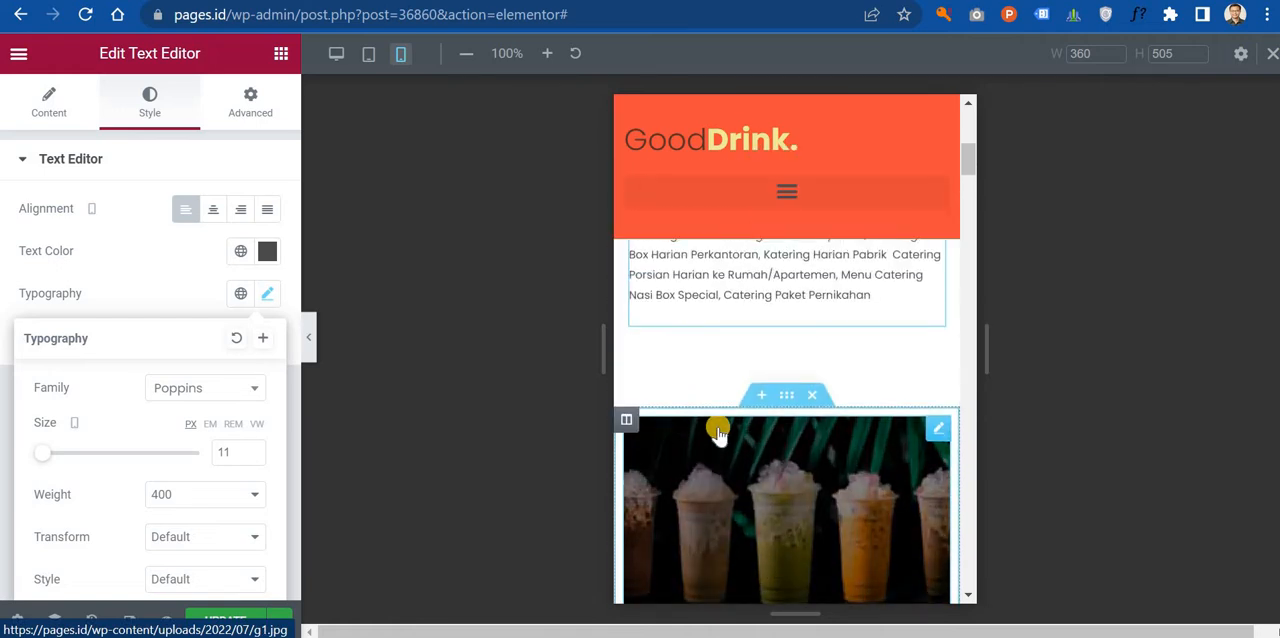
scroll(718, 432, down, 3)
click(626, 275)
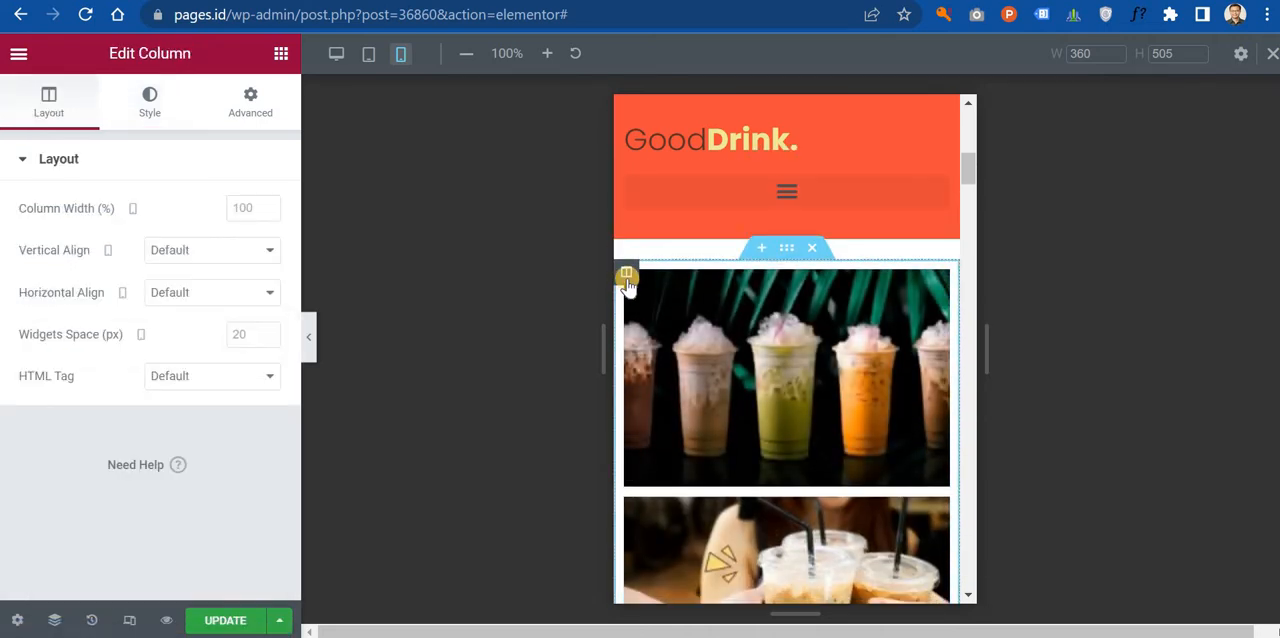
click(251, 108)
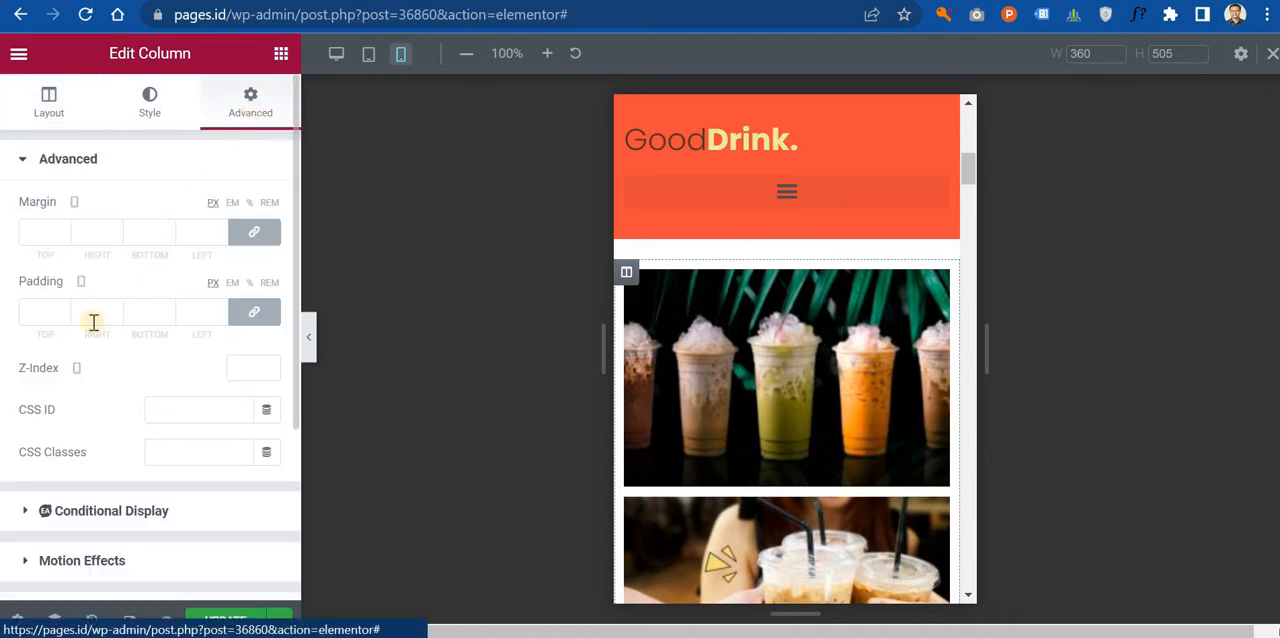
click(38, 311)
text(15)
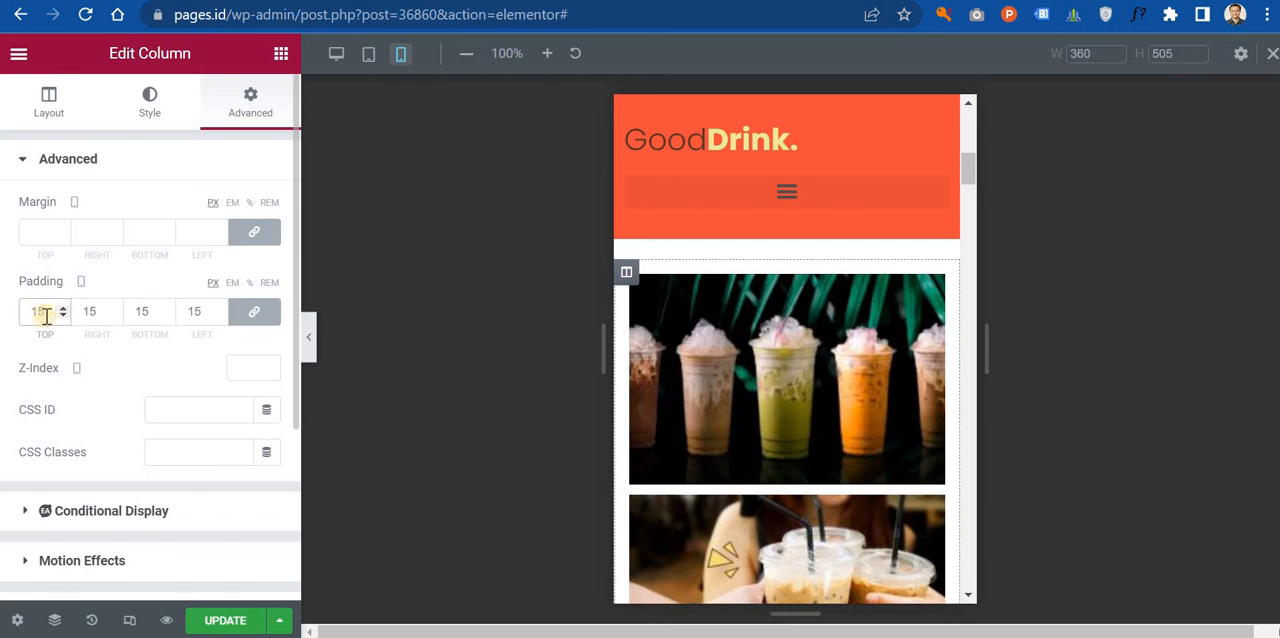
scroll(760, 377, down, 5)
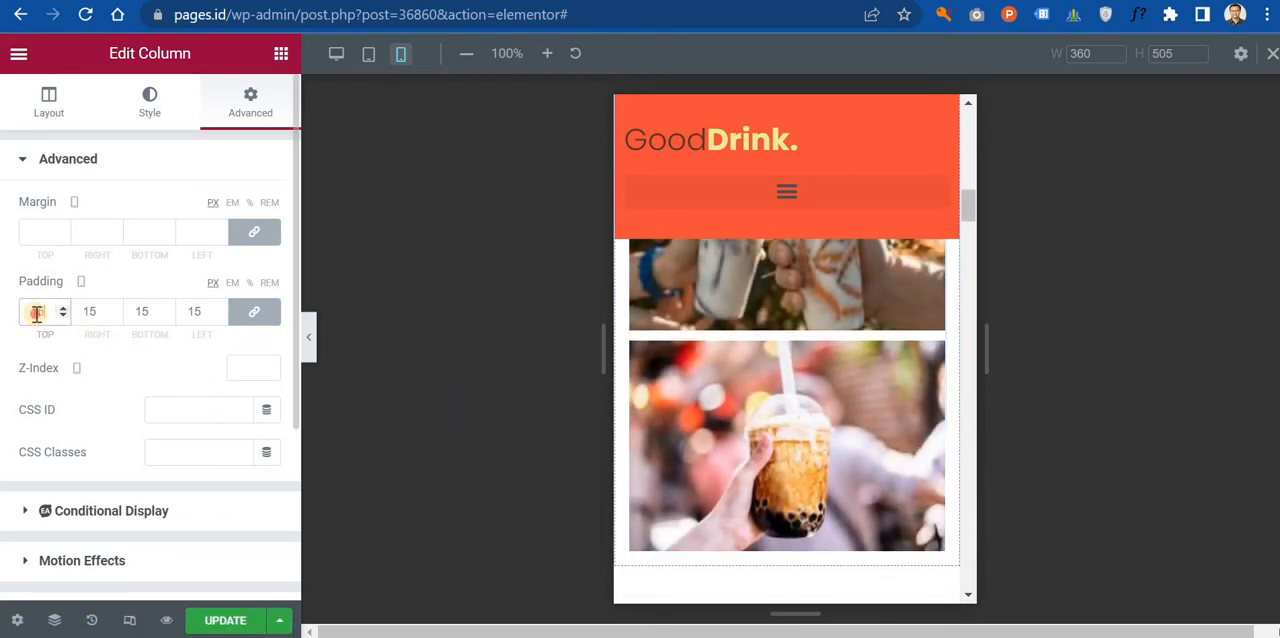
text(2)
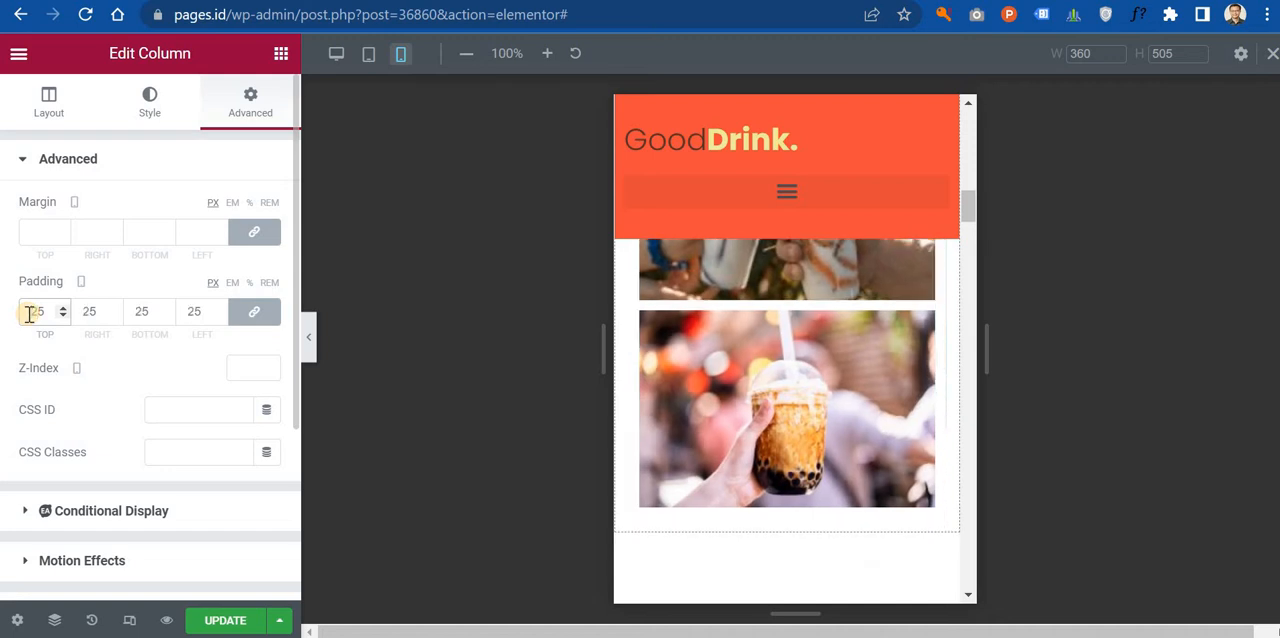
text(5)
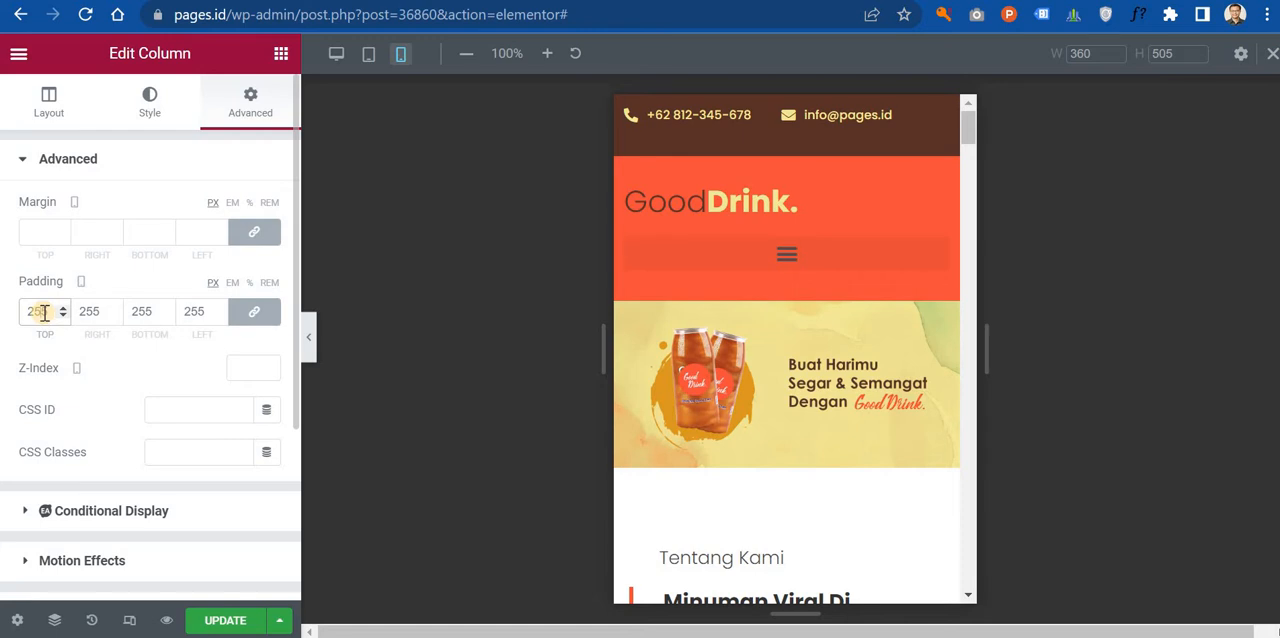
key(BackSpace)
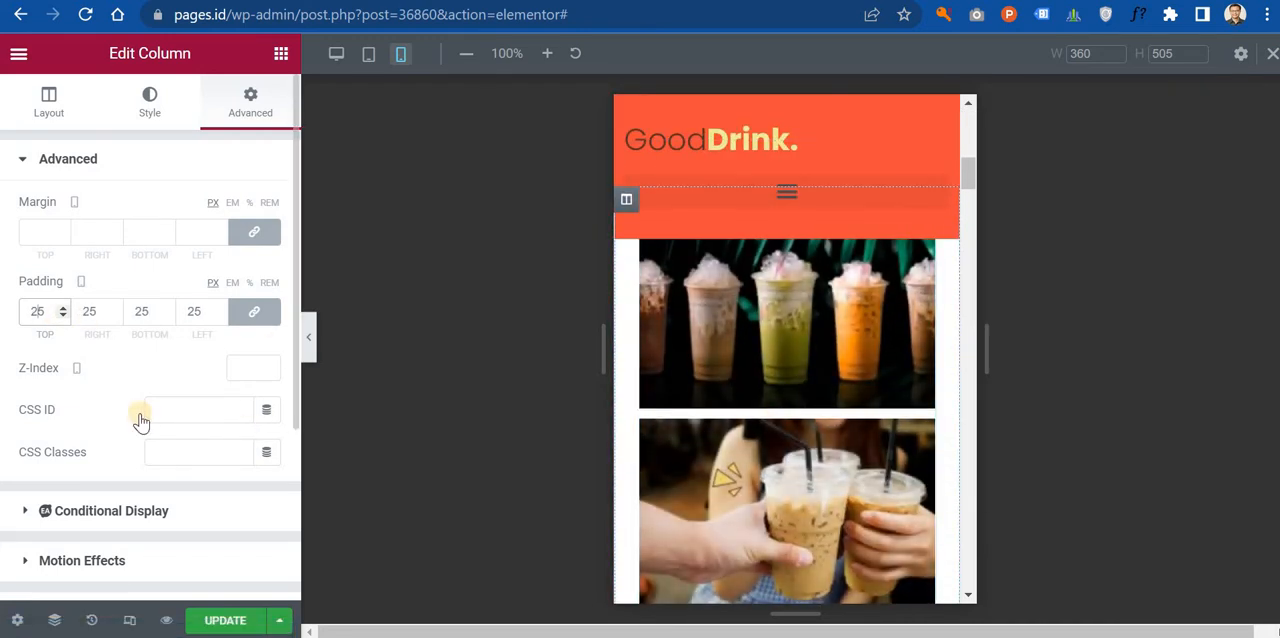
Step: Center the "GoodDrink." heading in the page header for the mobile layout
scroll(140, 420, down, 3)
scroll(851, 334, down, 6)
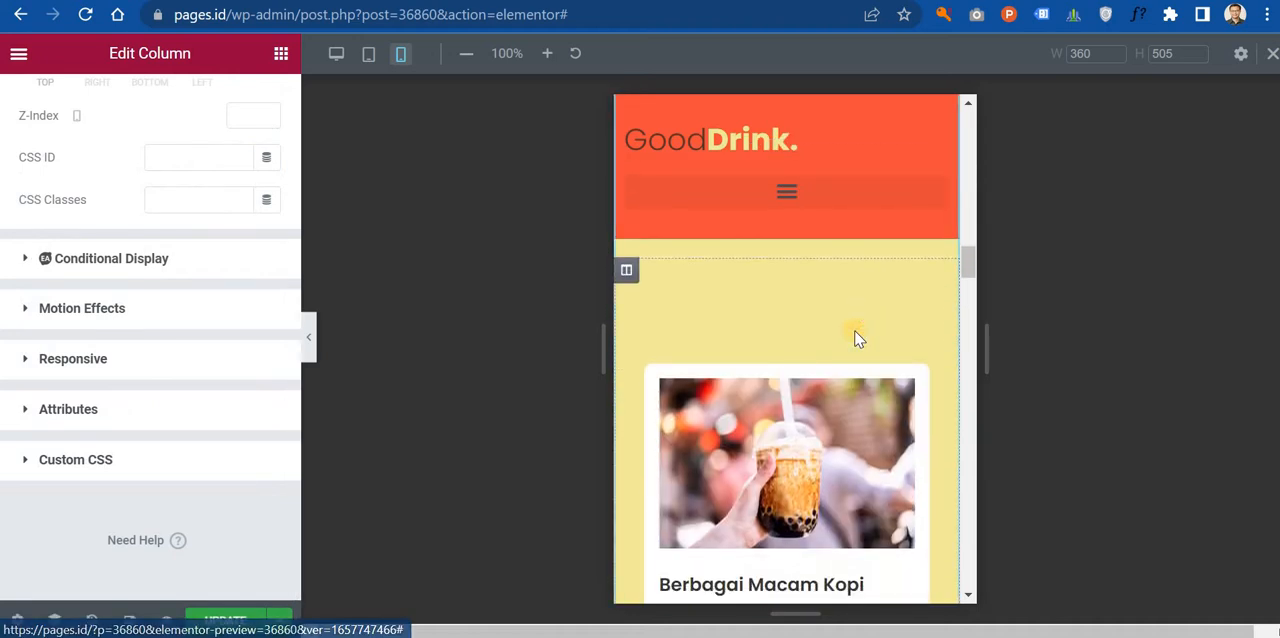
scroll(856, 336, down, 11)
scroll(849, 327, up, 13)
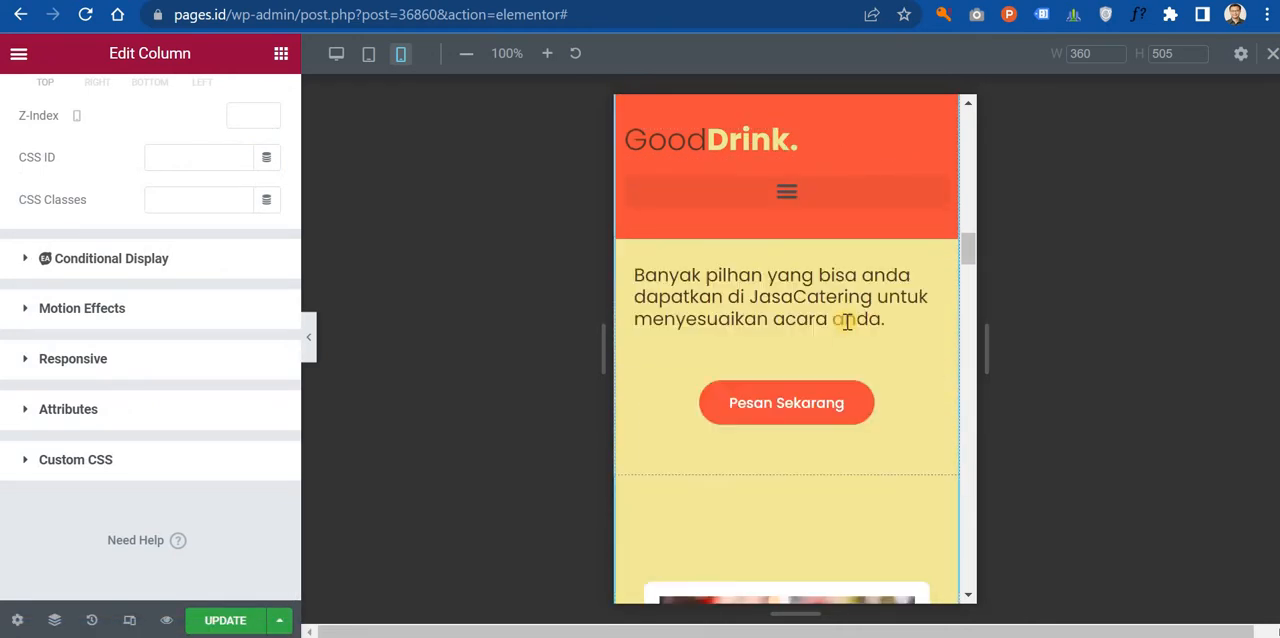
scroll(846, 320, up, 10)
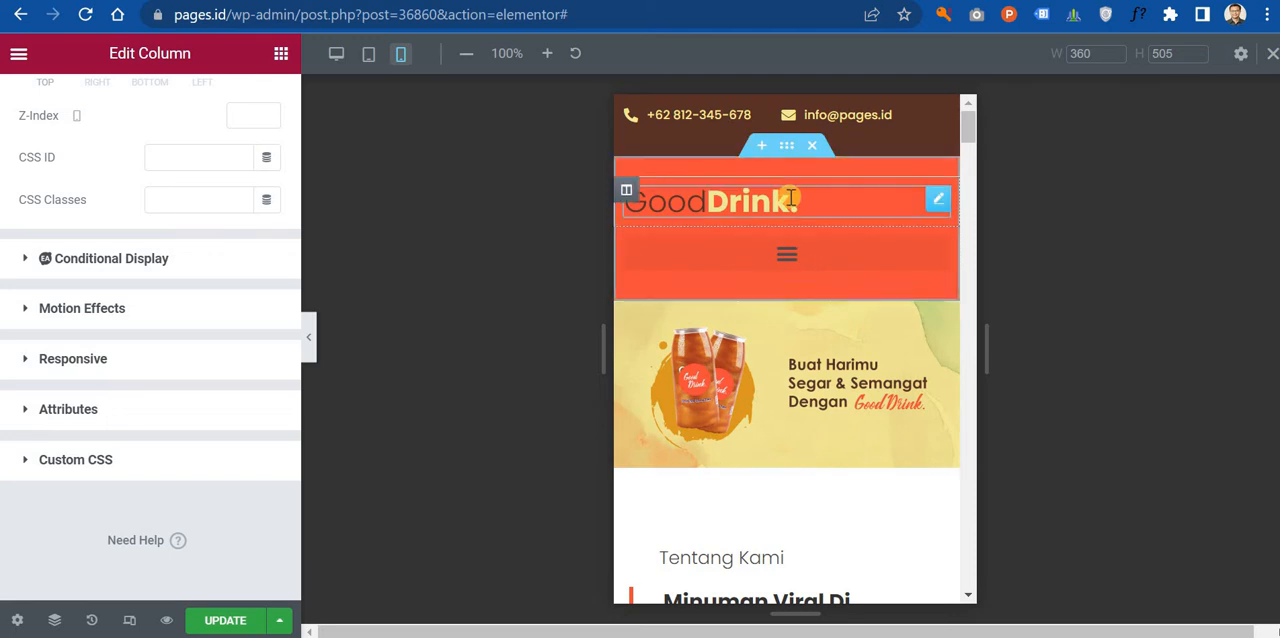
click(936, 204)
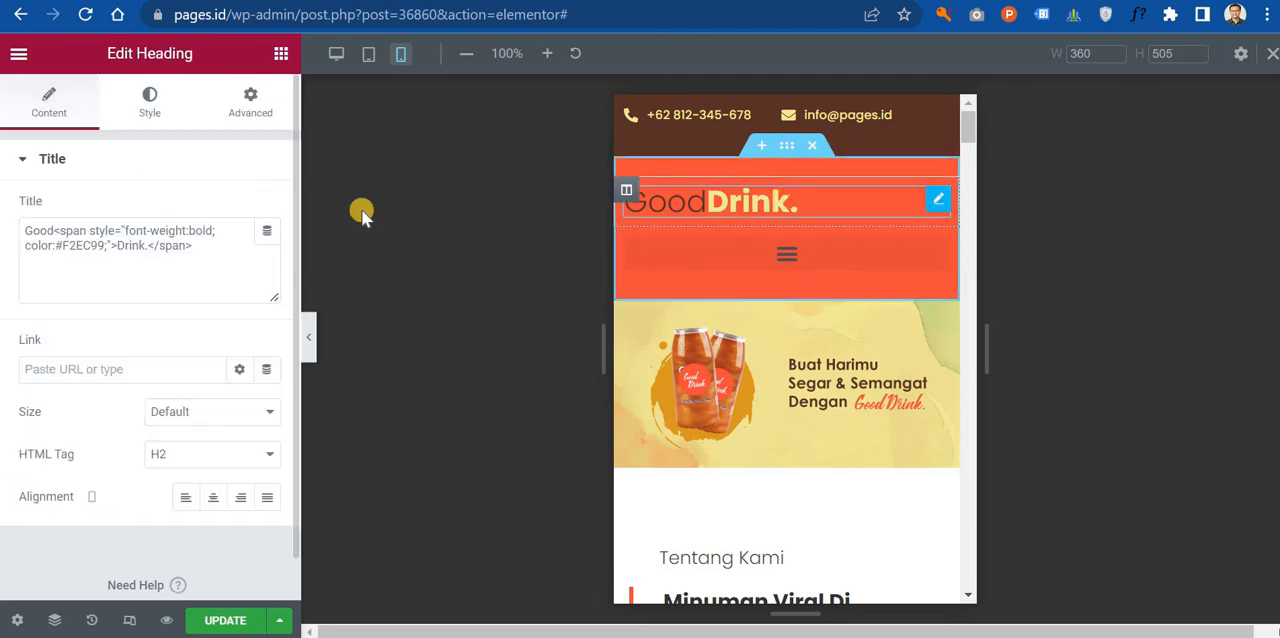
click(133, 117)
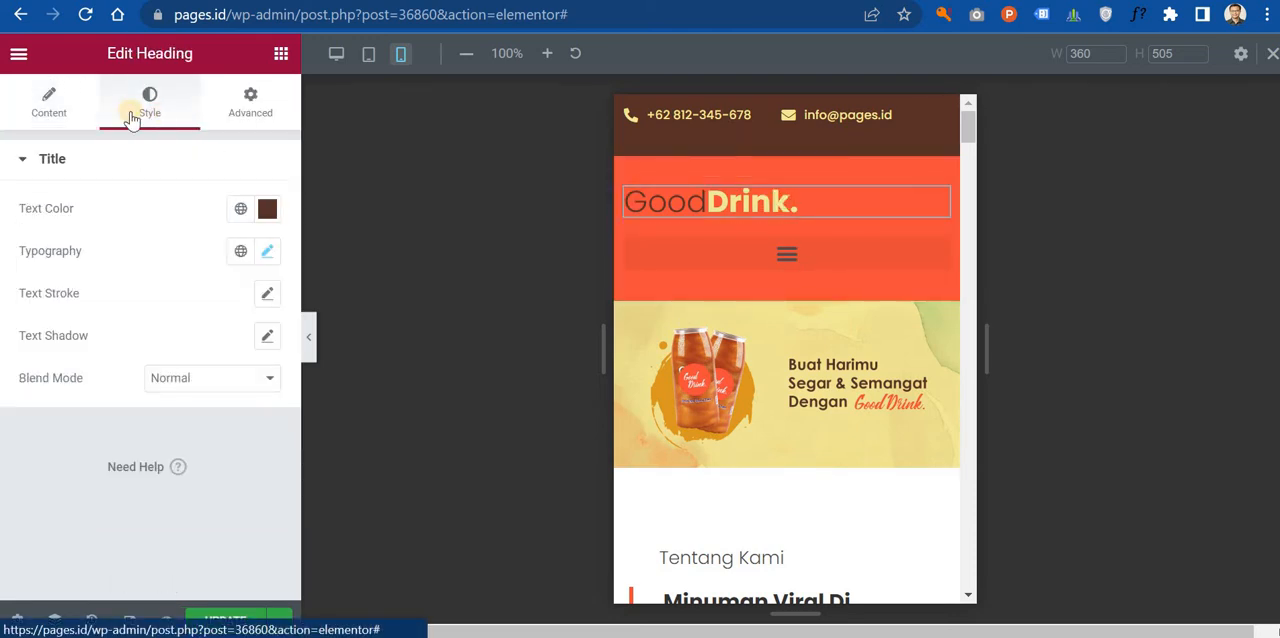
click(62, 104)
click(214, 498)
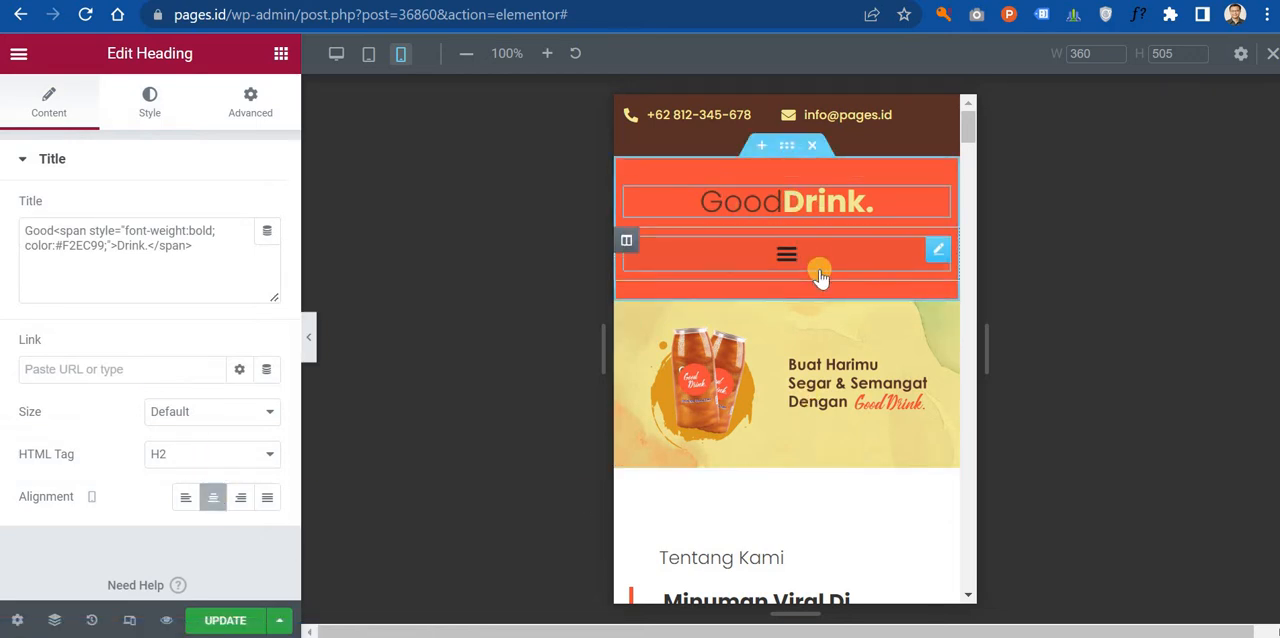
Step: Review the layout and style settings of the header's navigation menu
click(938, 251)
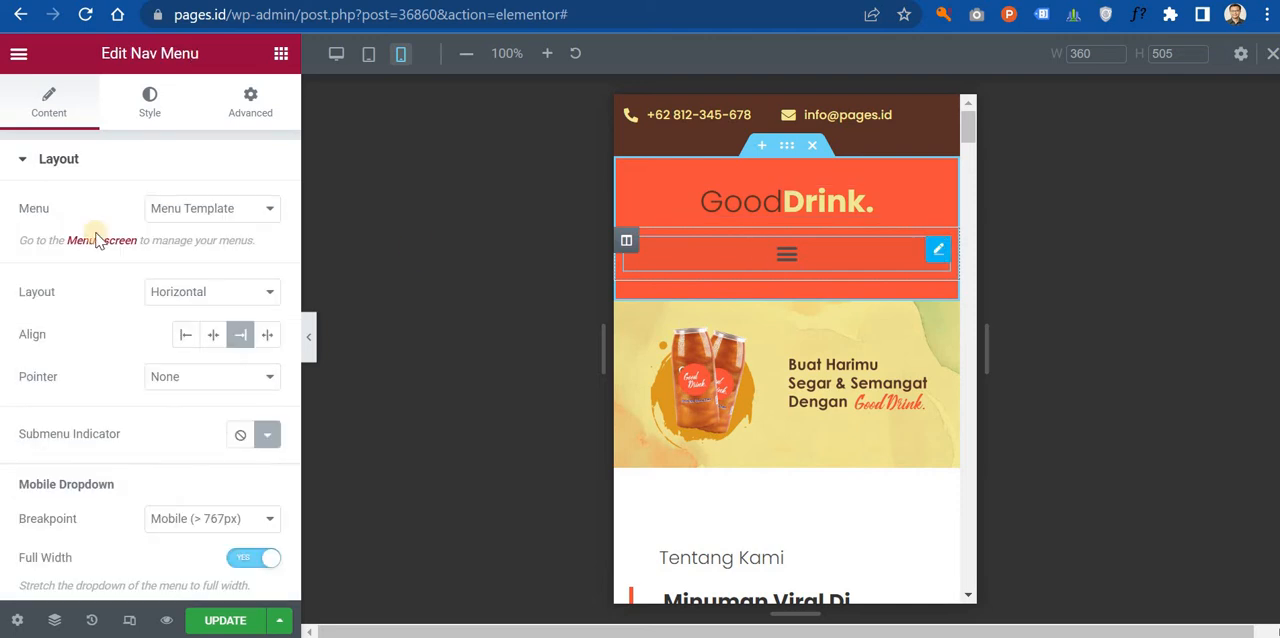
click(147, 104)
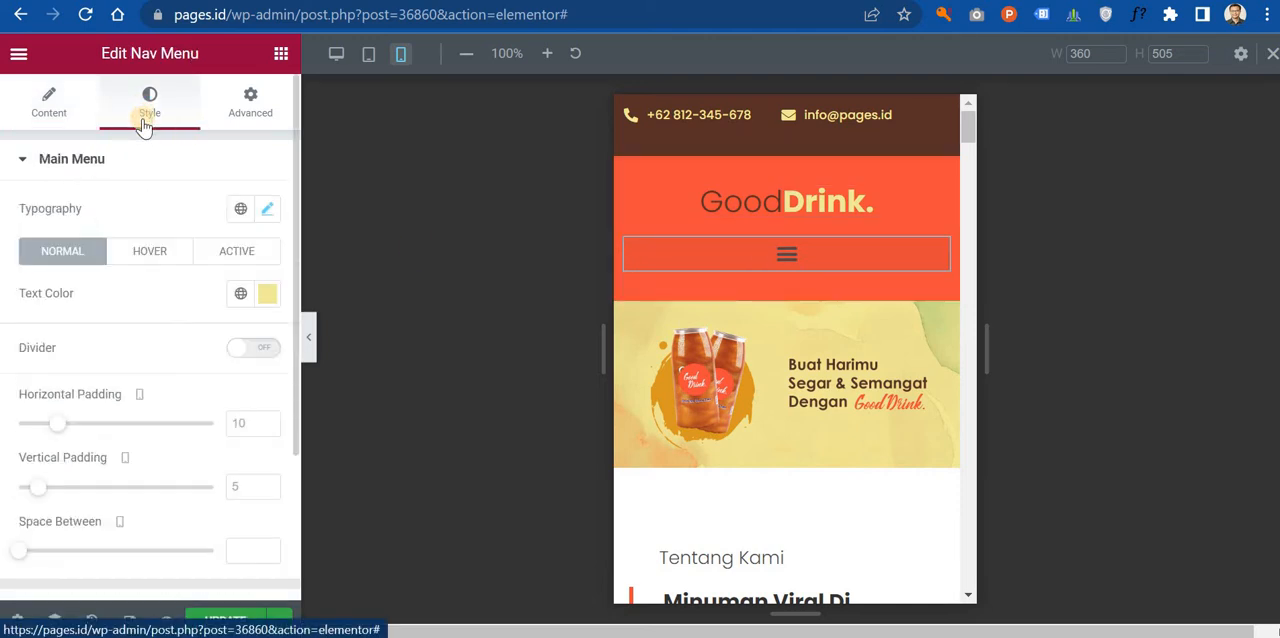
scroll(740, 423, down, 10)
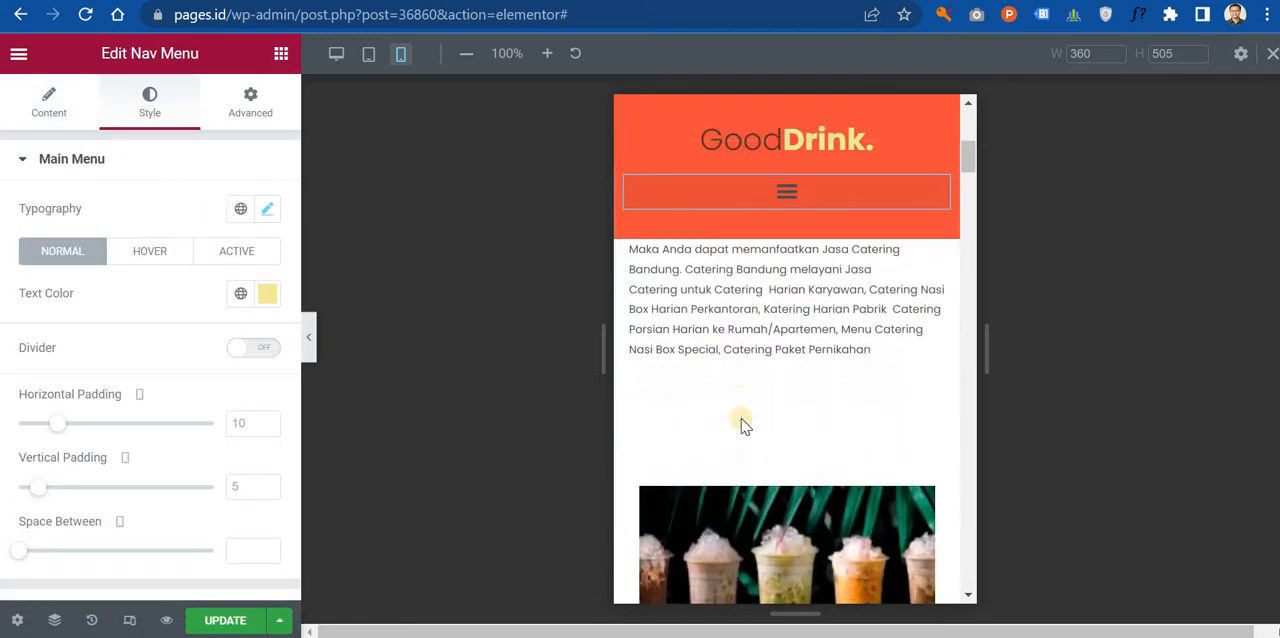
scroll(740, 427, up, 10)
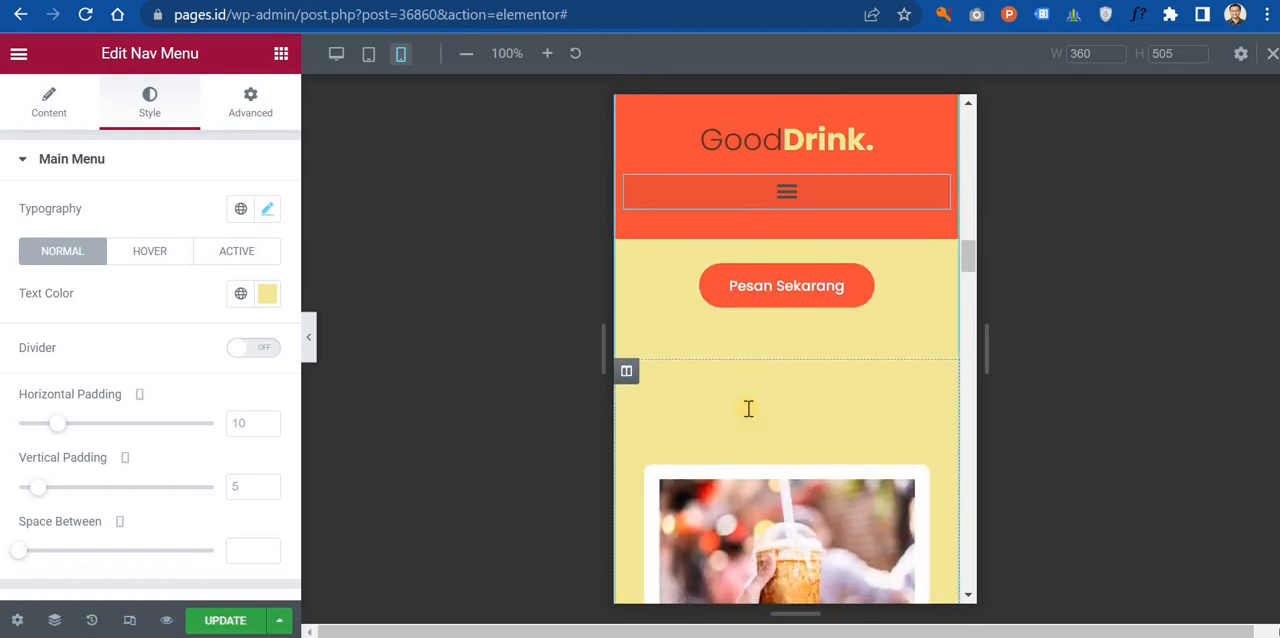
Step: Check the mobile font size of the heading "Minuman Viral Di Bandung" as a reference for the menu section heading
scroll(751, 411, down, 3)
scroll(908, 428, up, 2)
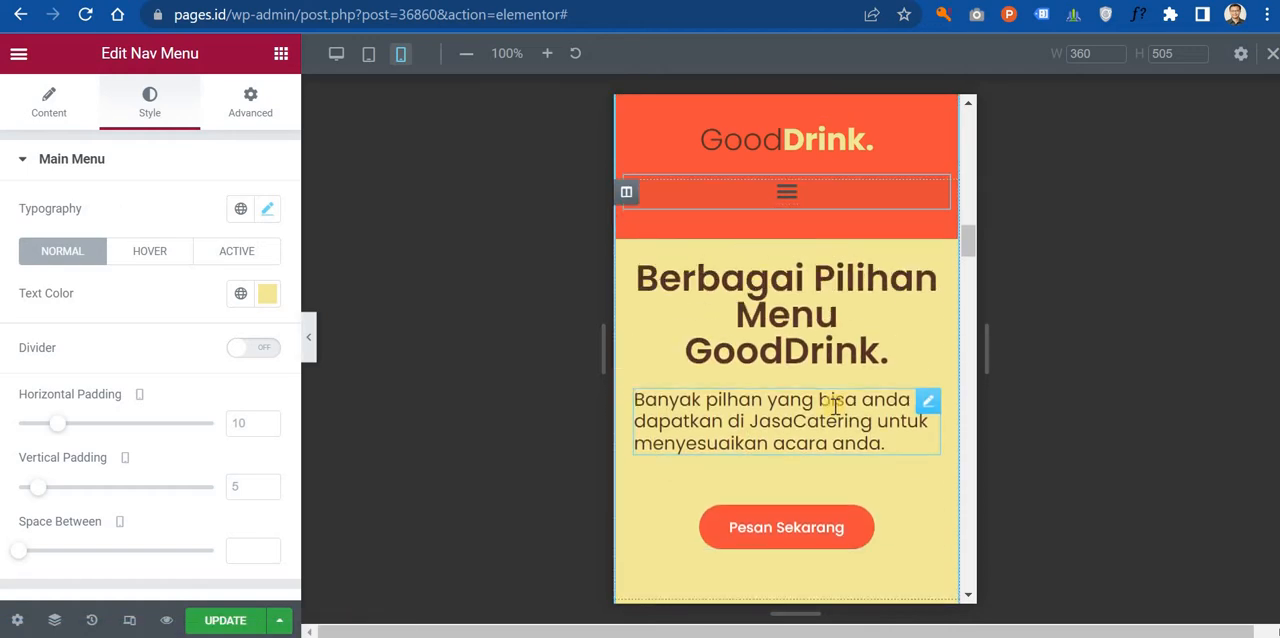
click(929, 362)
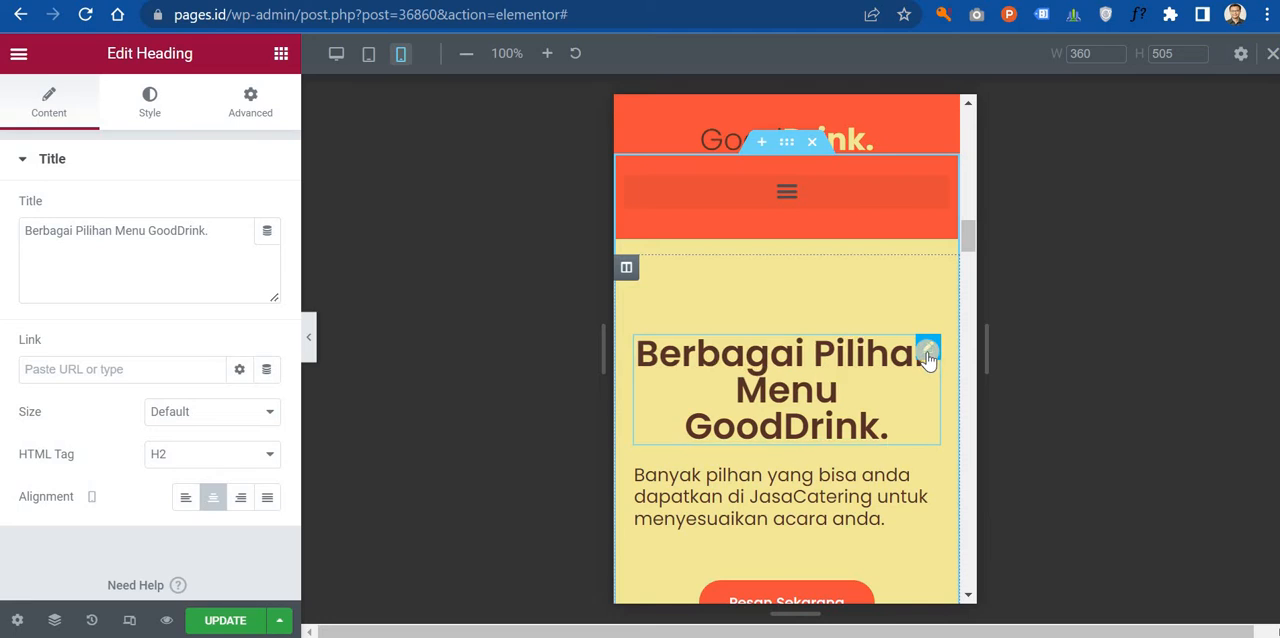
scroll(872, 386, up, 10)
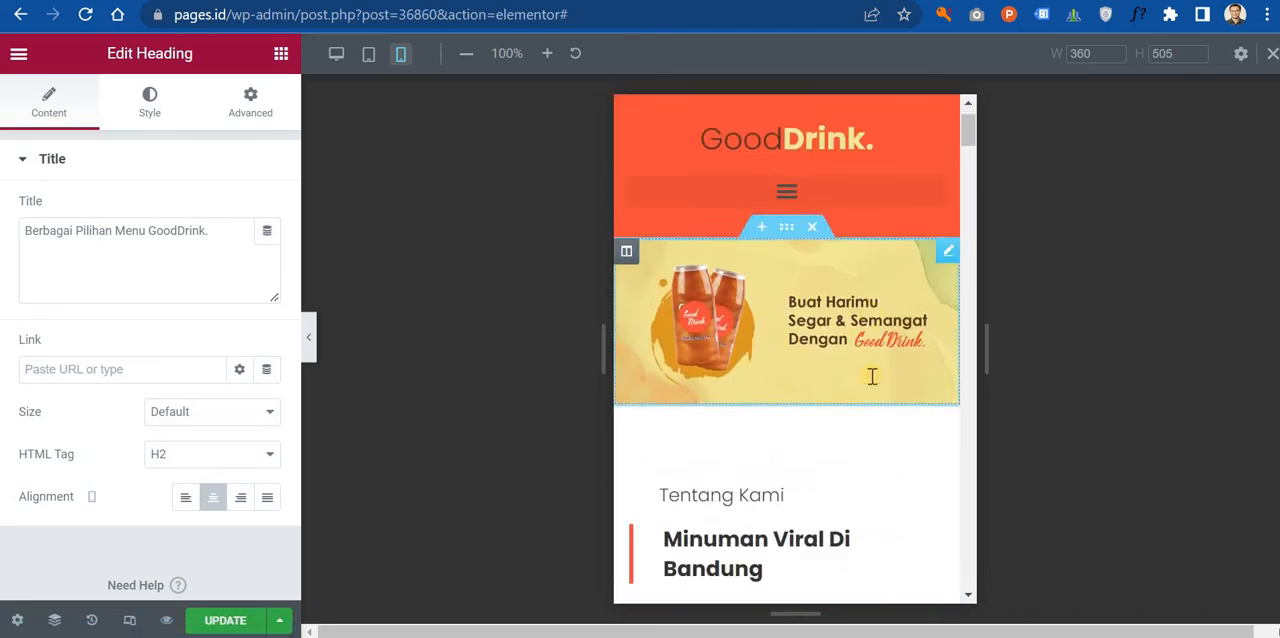
scroll(878, 368, down, 2)
scroll(883, 357, up, 3)
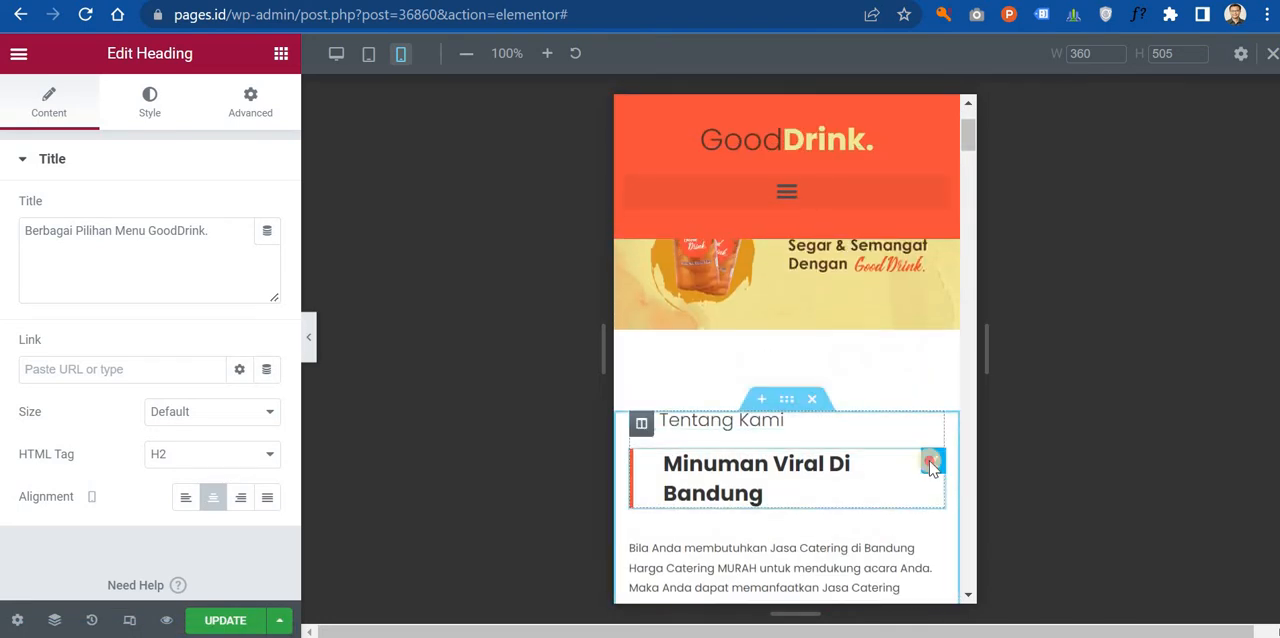
click(149, 103)
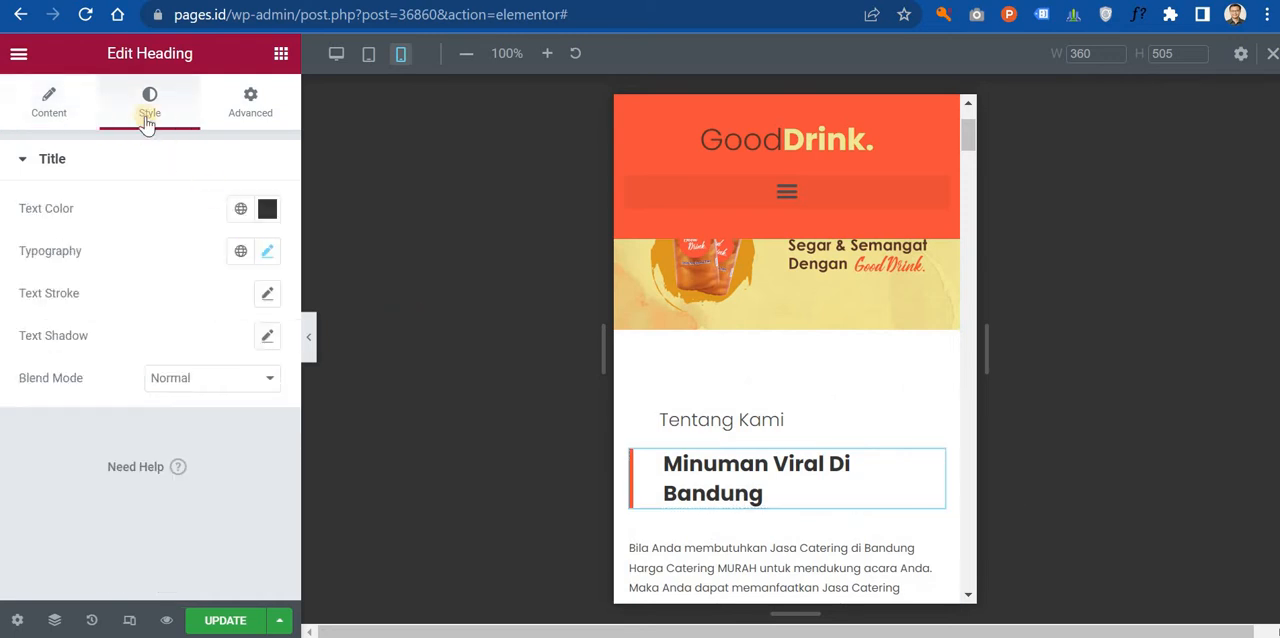
click(266, 253)
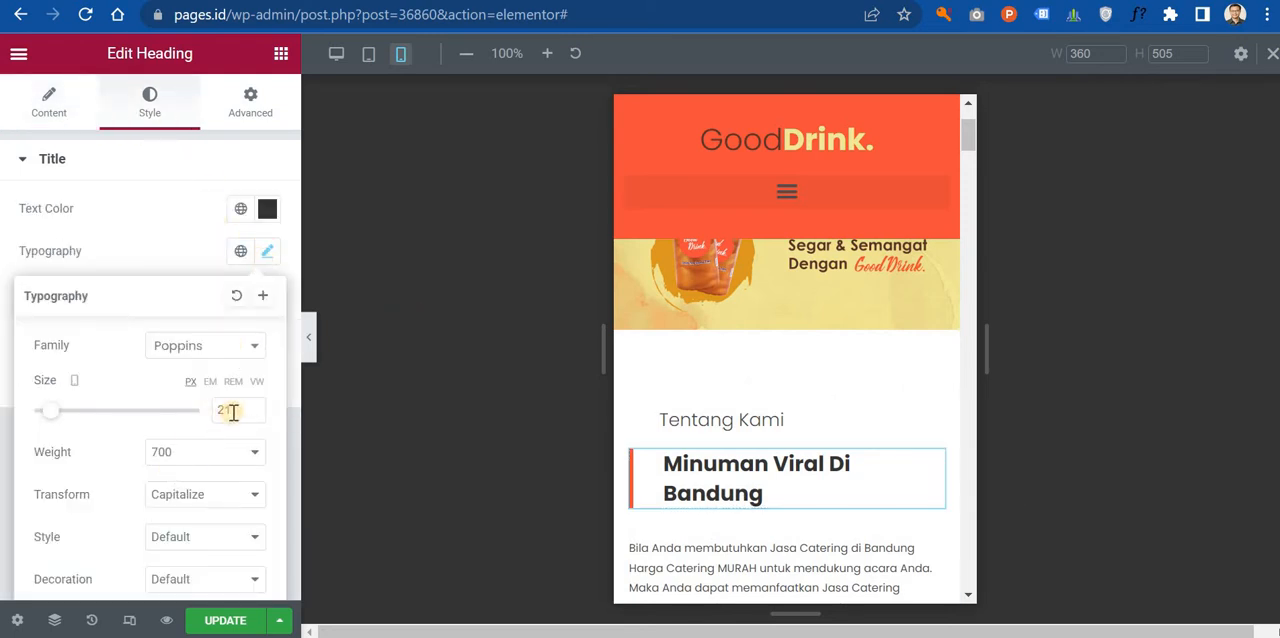
Step: Set the mobile font size of the heading "Berbagai Pilihan Menu GoodDrink." to 21 px
scroll(732, 393, down, 10)
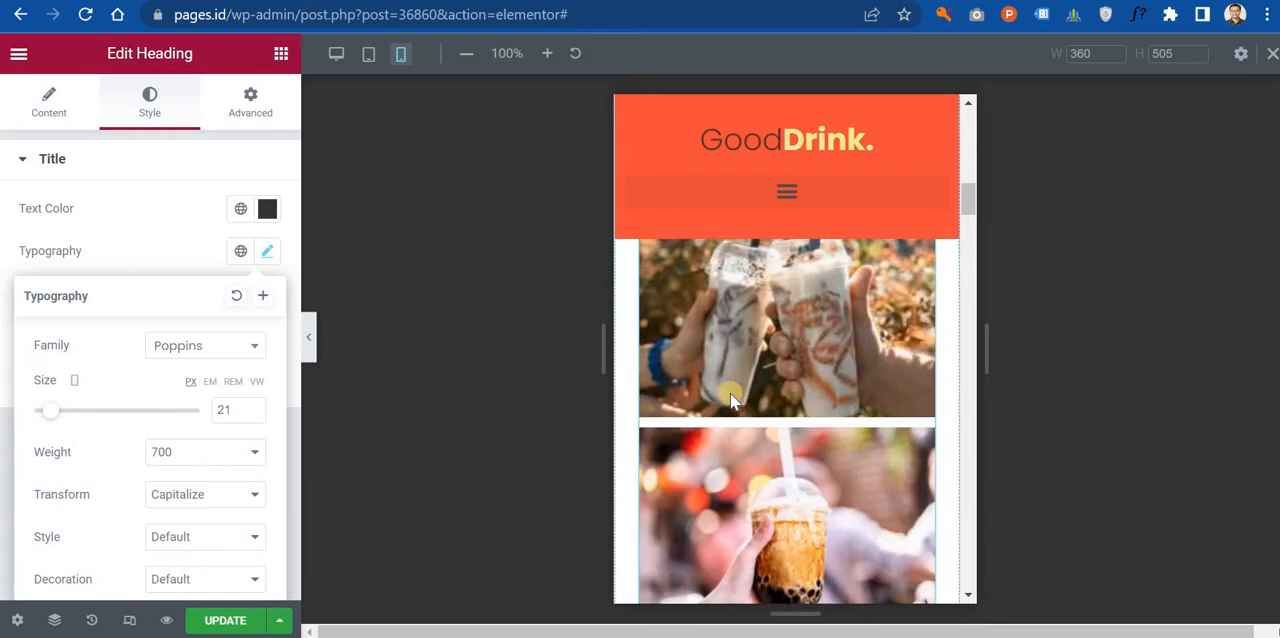
click(925, 346)
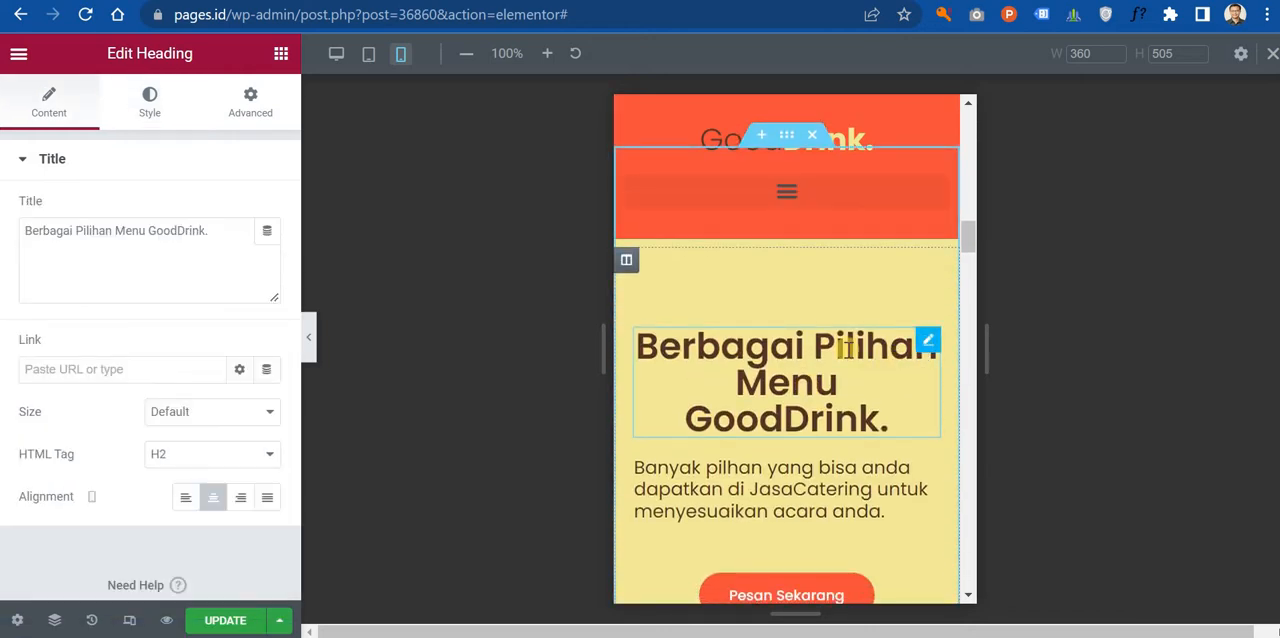
click(150, 104)
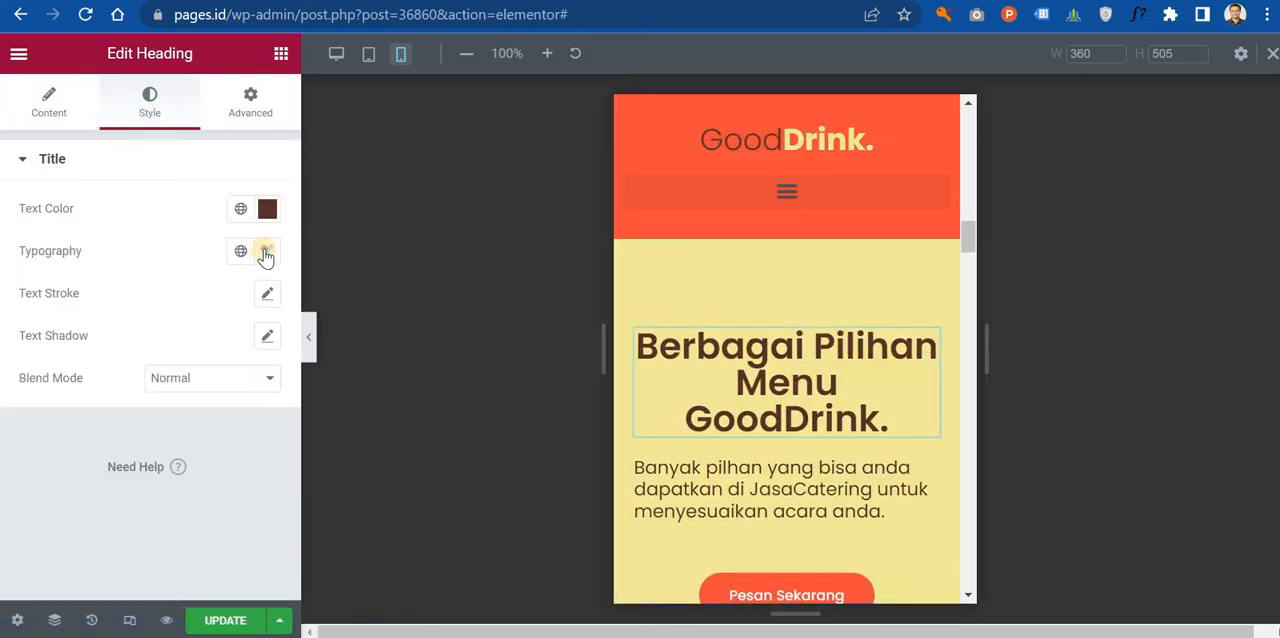
click(267, 251)
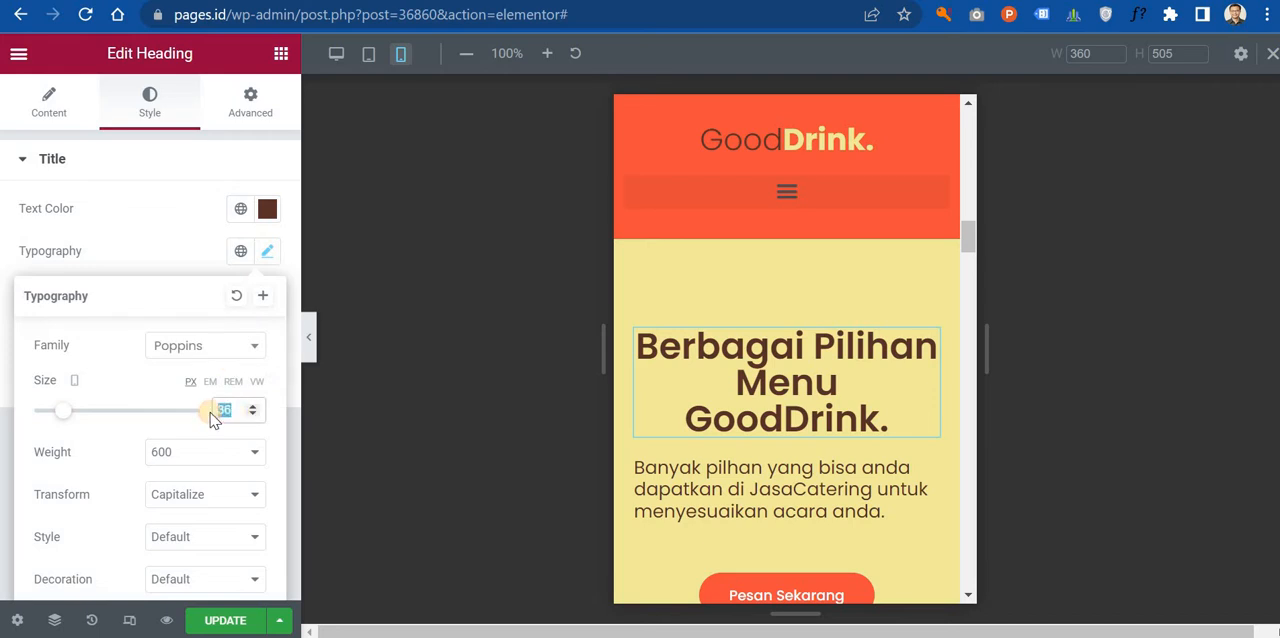
text(21)
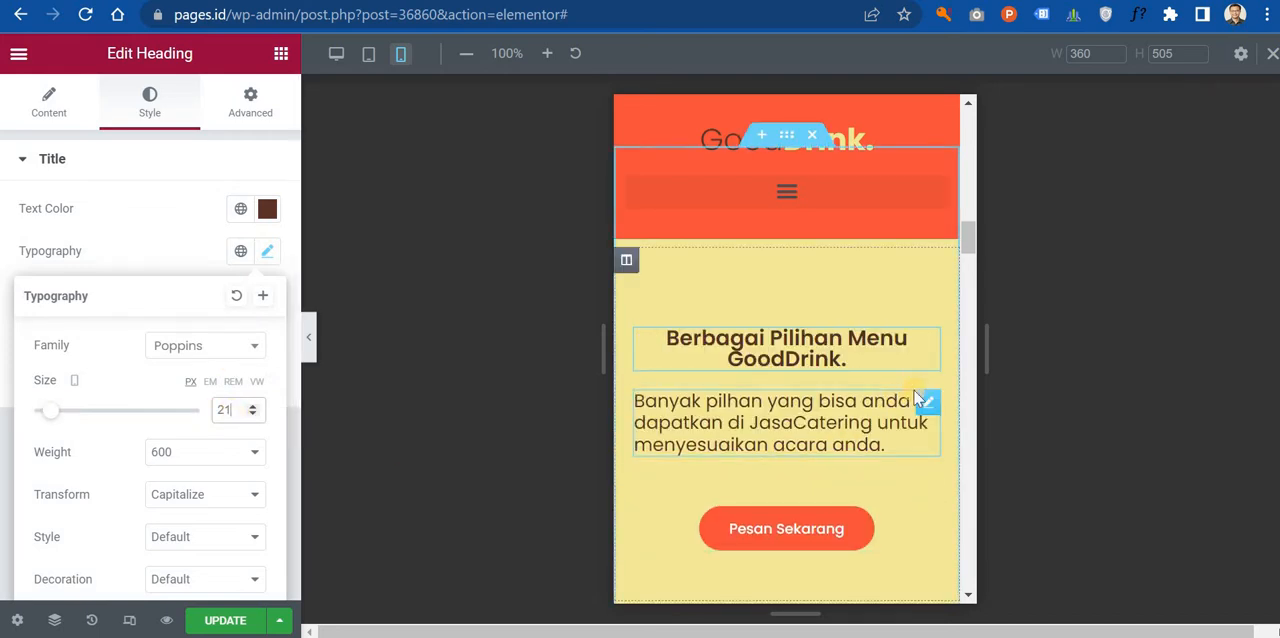
Step: Check the mobile font size of the paragraph under "Minuman Viral Di Bandung" as a reference for the menu section's description
click(925, 402)
click(149, 104)
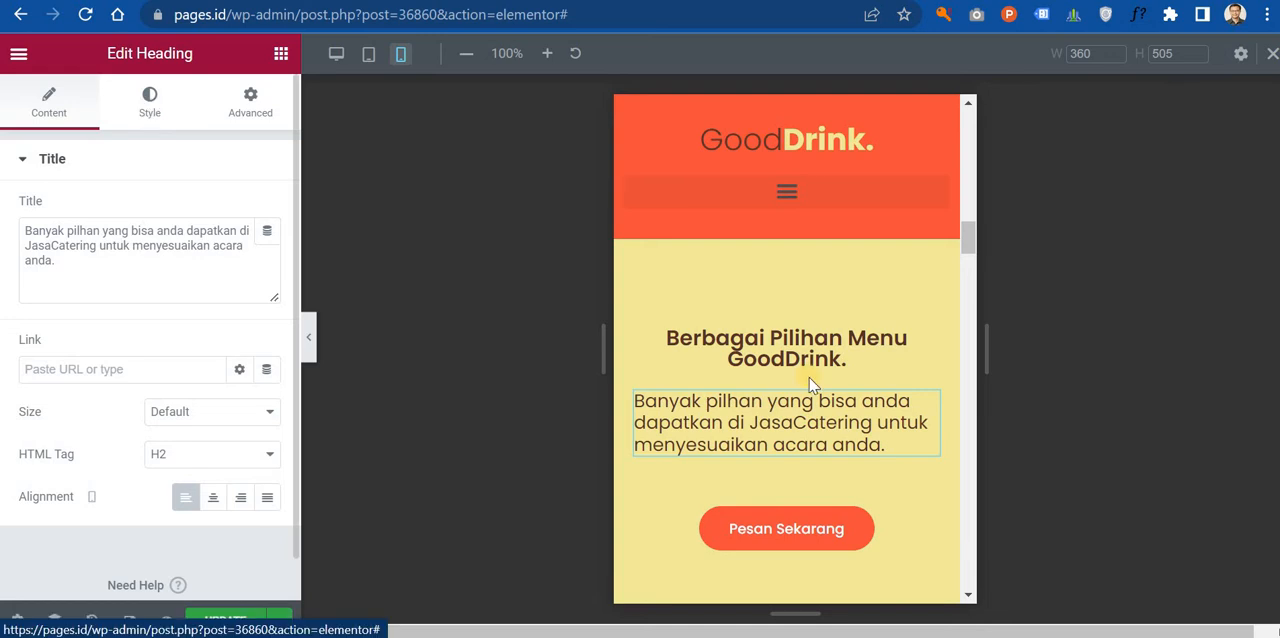
scroll(810, 385, up, 10)
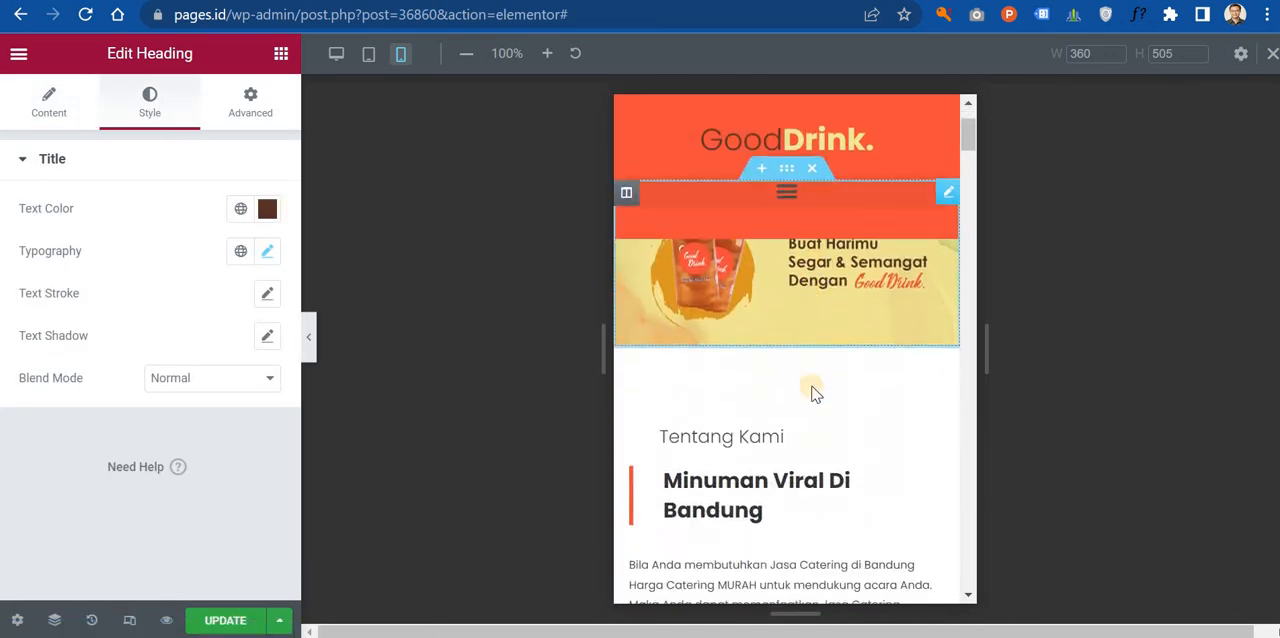
scroll(860, 400, down, 2)
click(928, 393)
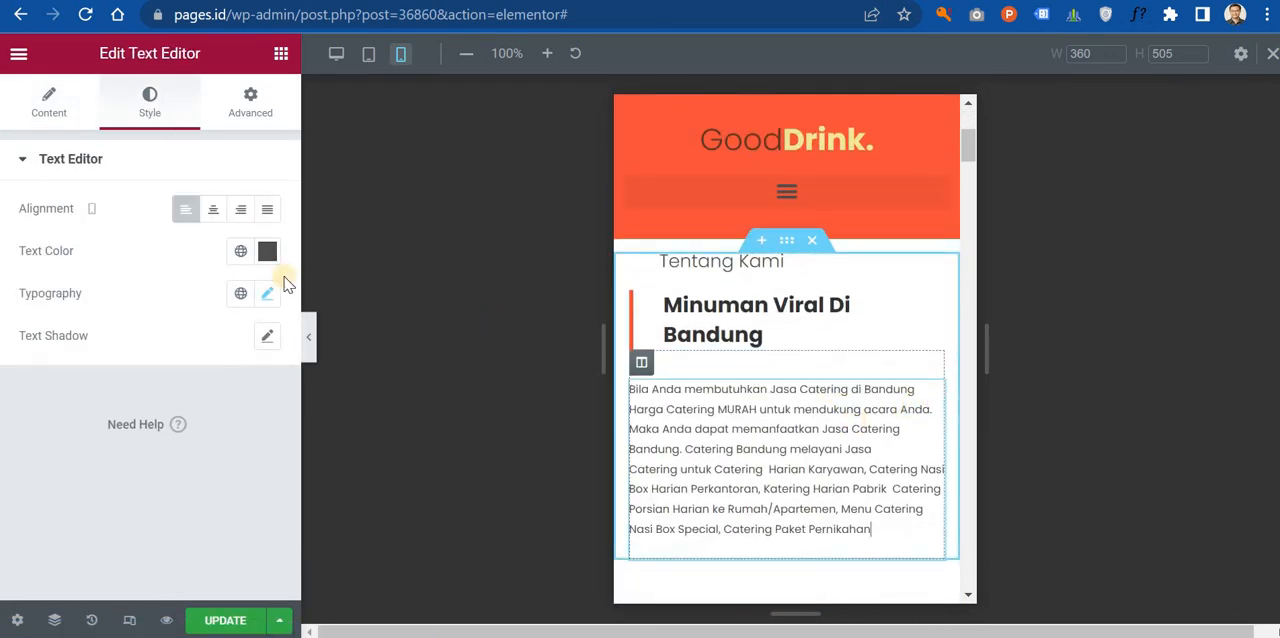
click(266, 294)
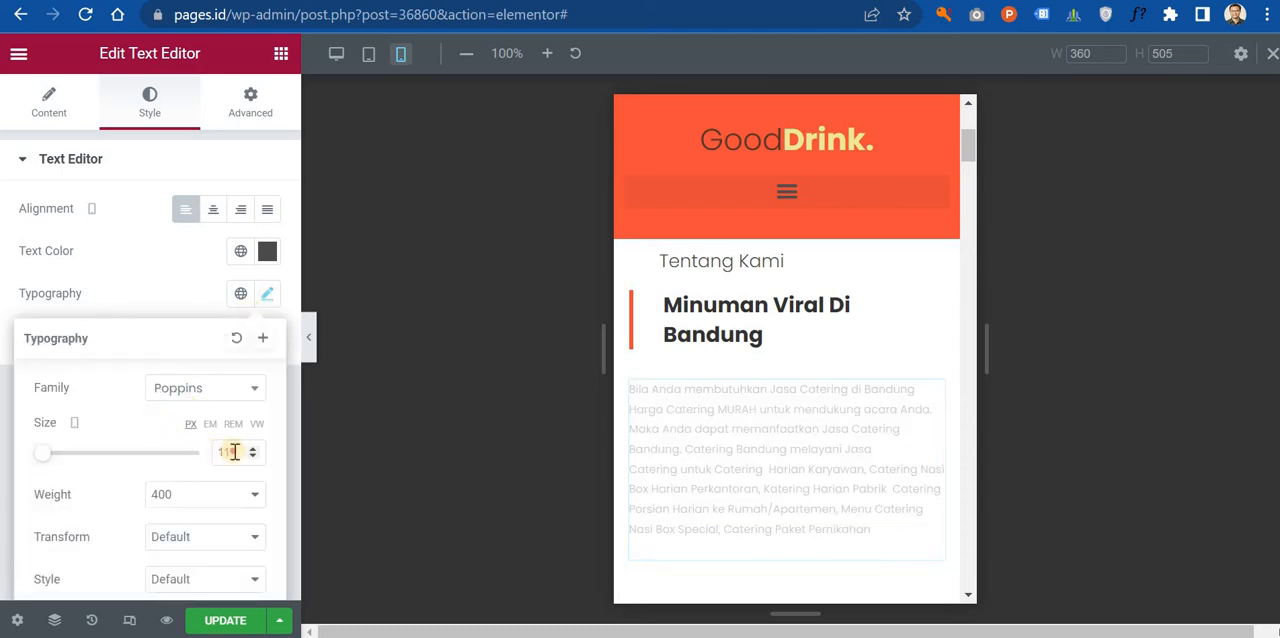
Step: Set the mobile font size of the description under "Berbagai Pilihan Menu GoodDrink." to 15 px and center its text
scroll(820, 310, down, 10)
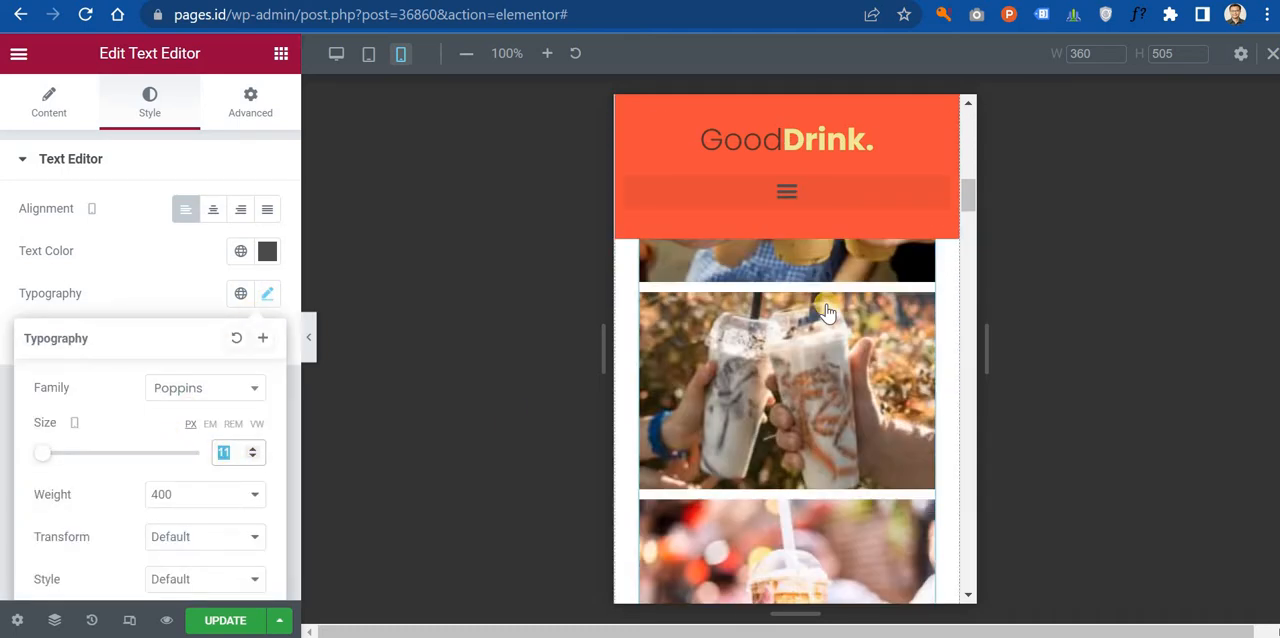
scroll(808, 375, down, 6)
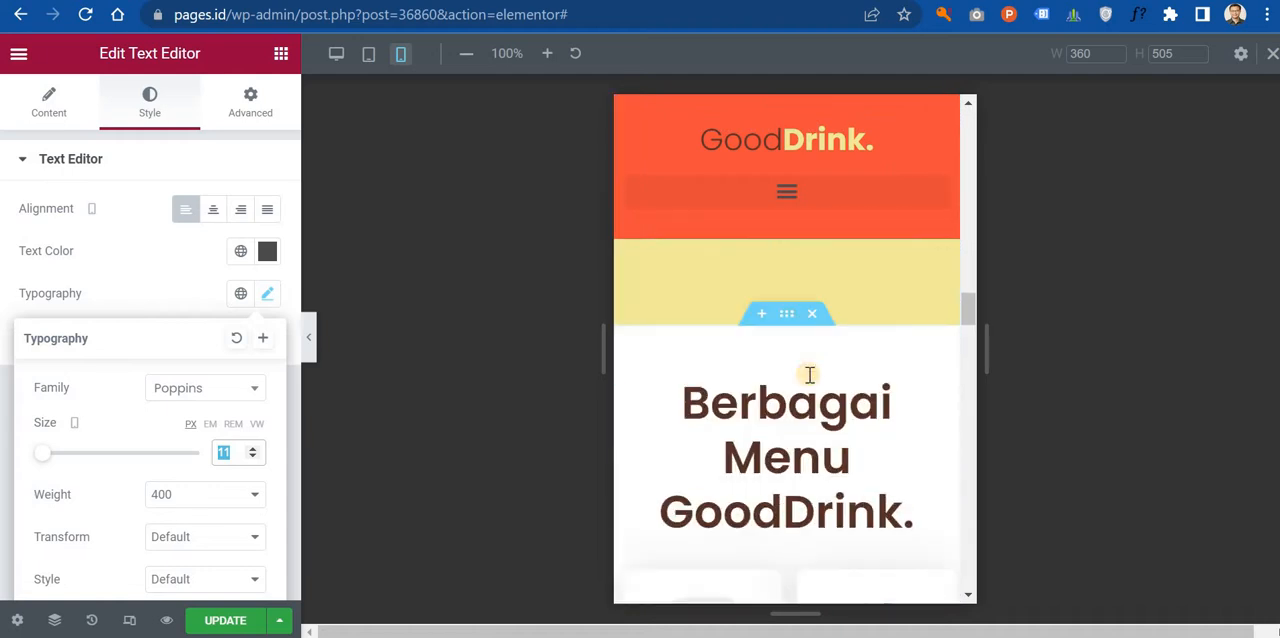
scroll(800, 490, down, 10)
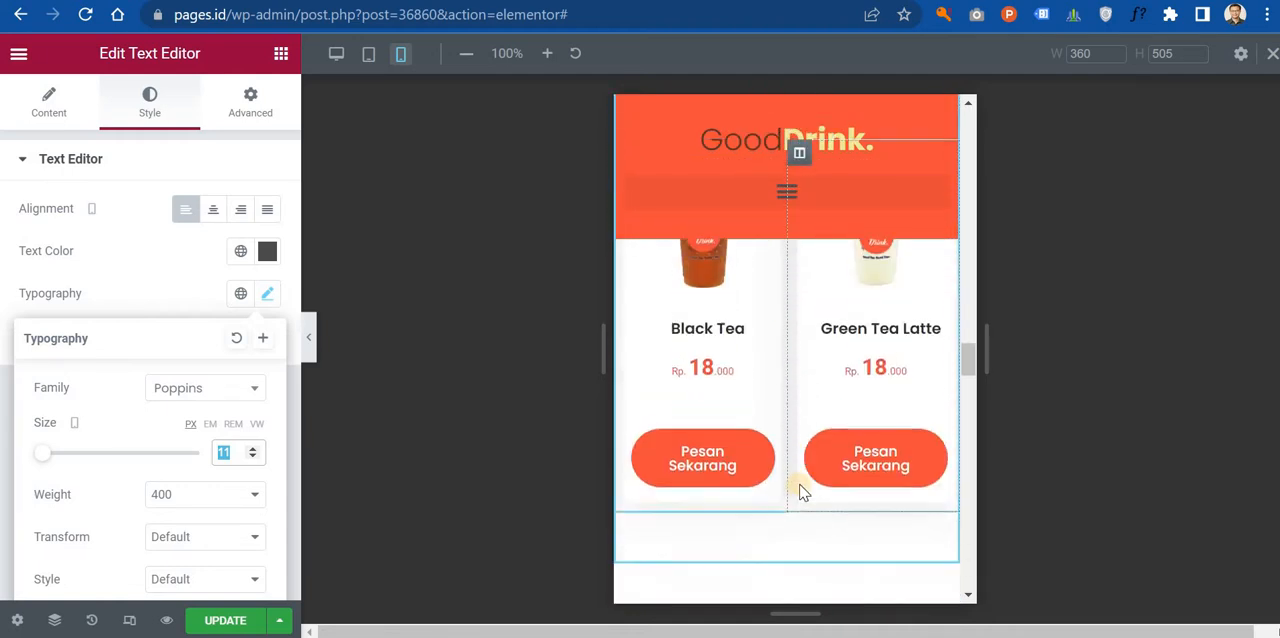
scroll(800, 482, up, 10)
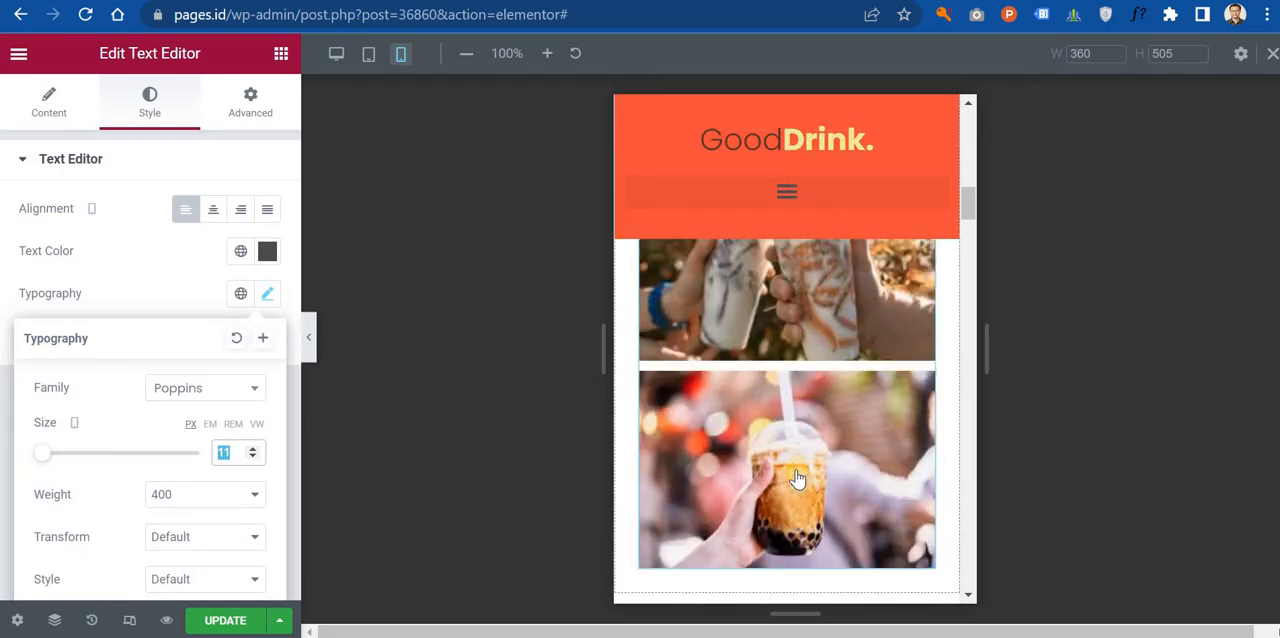
scroll(810, 450, down, 1)
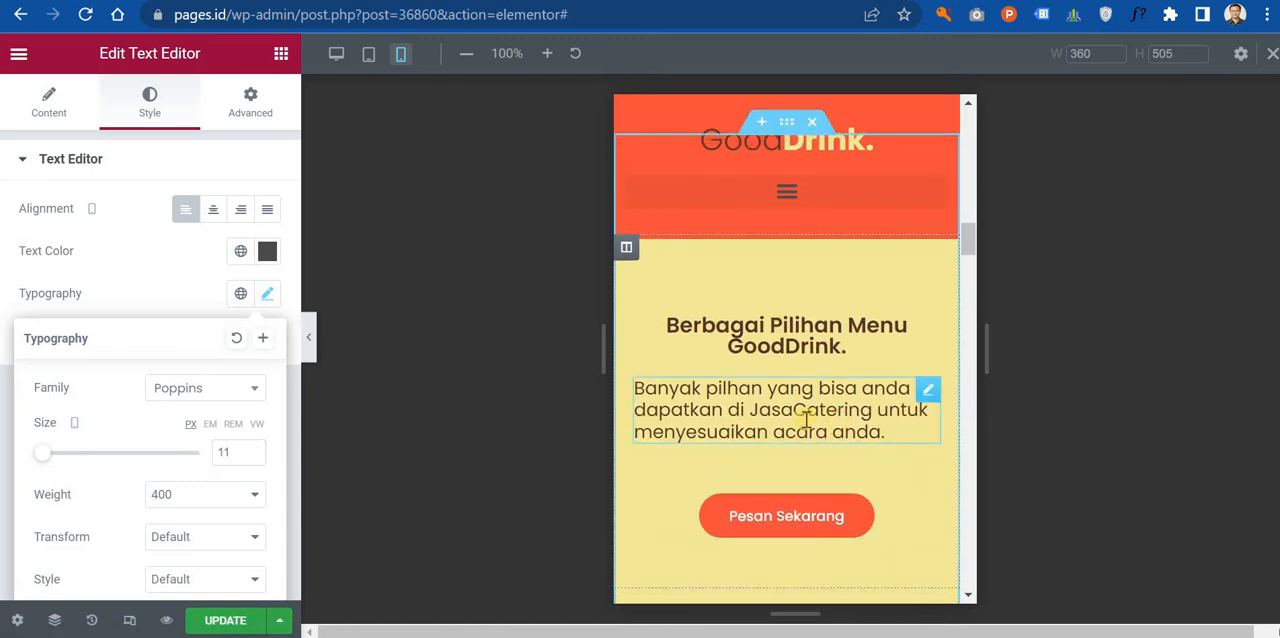
click(806, 420)
click(268, 253)
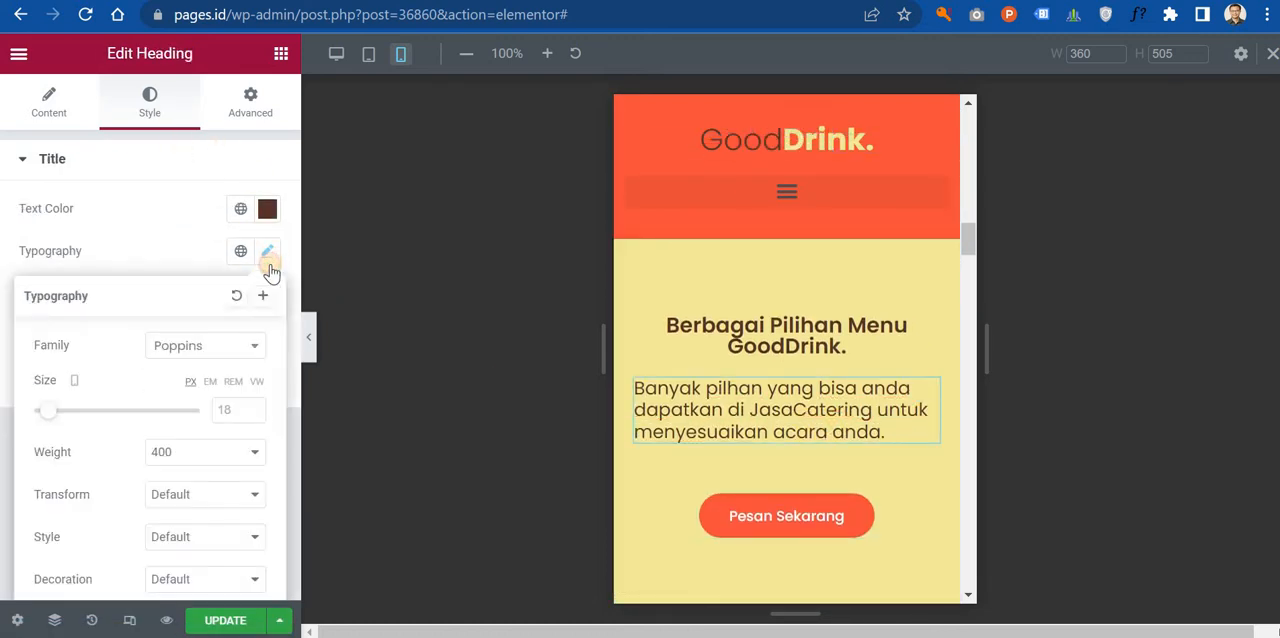
click(240, 414)
text(11)
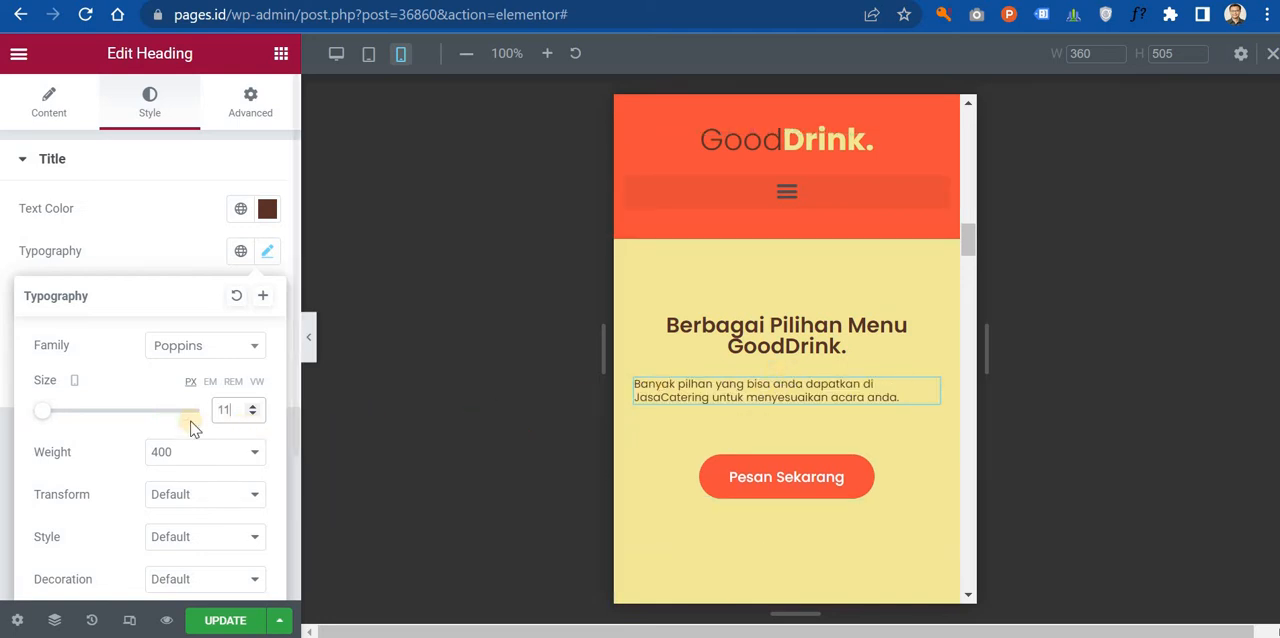
drag(44, 418, 45, 420)
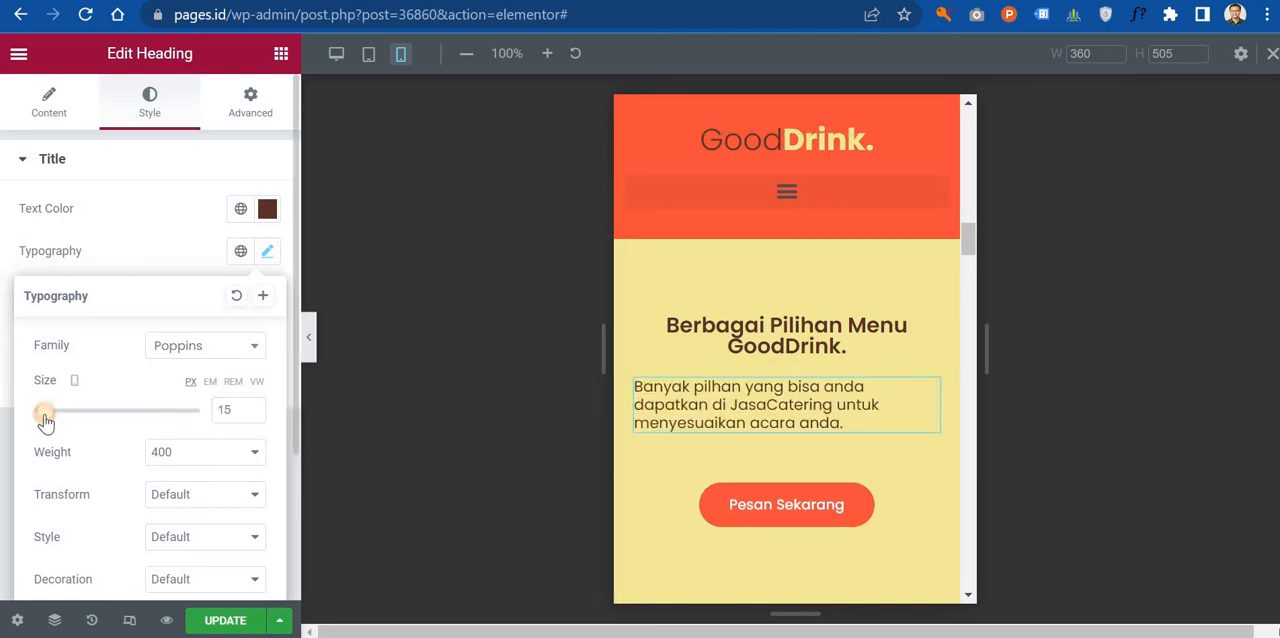
click(73, 113)
click(213, 497)
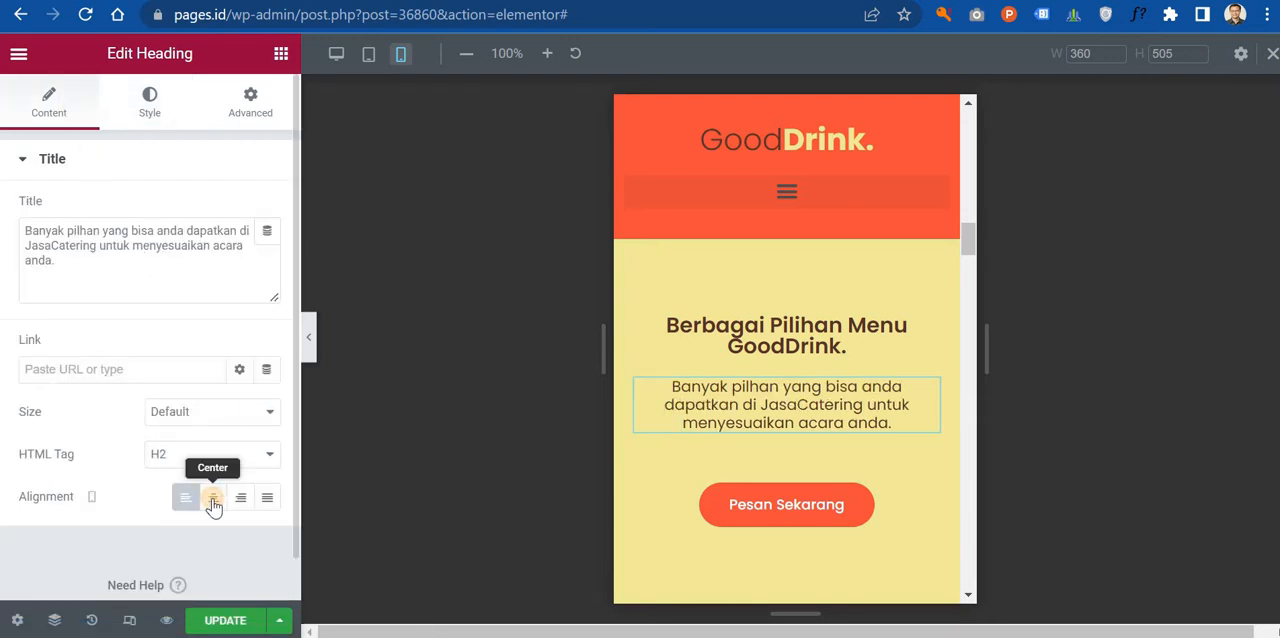
Step: Check the mobile font size of the "GoodDrink." heading in the page header as a reference for the product section heading
scroll(845, 385, down, 5)
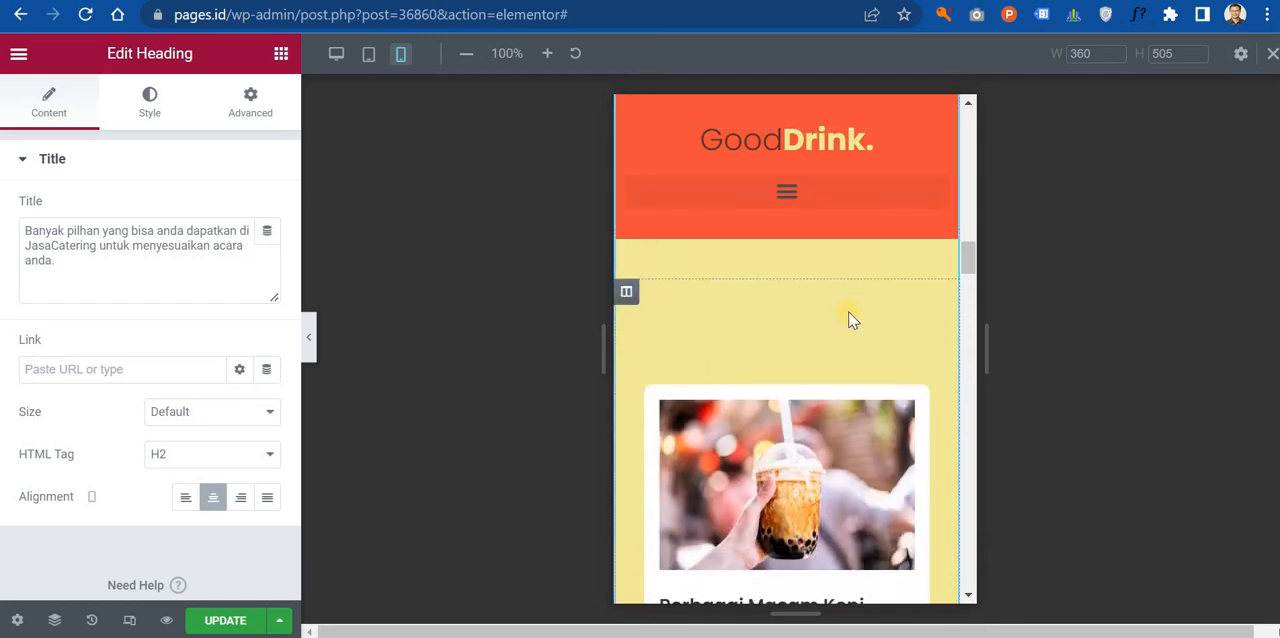
scroll(839, 368, down, 6)
scroll(829, 389, up, 5)
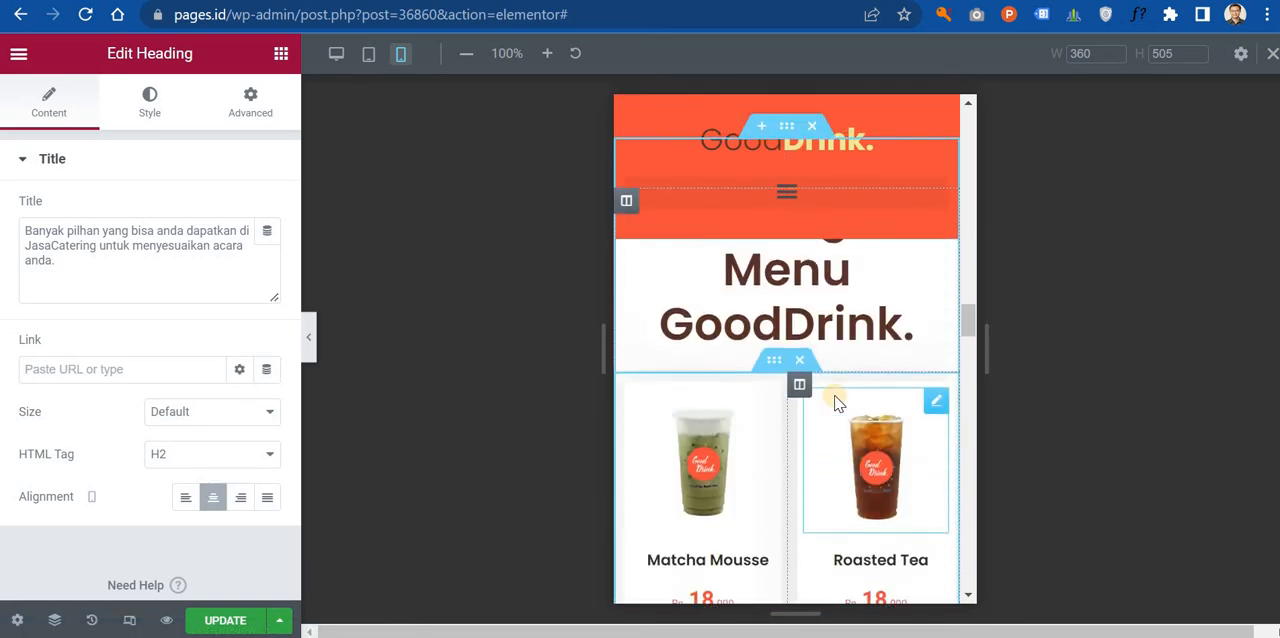
scroll(838, 401, up, 1)
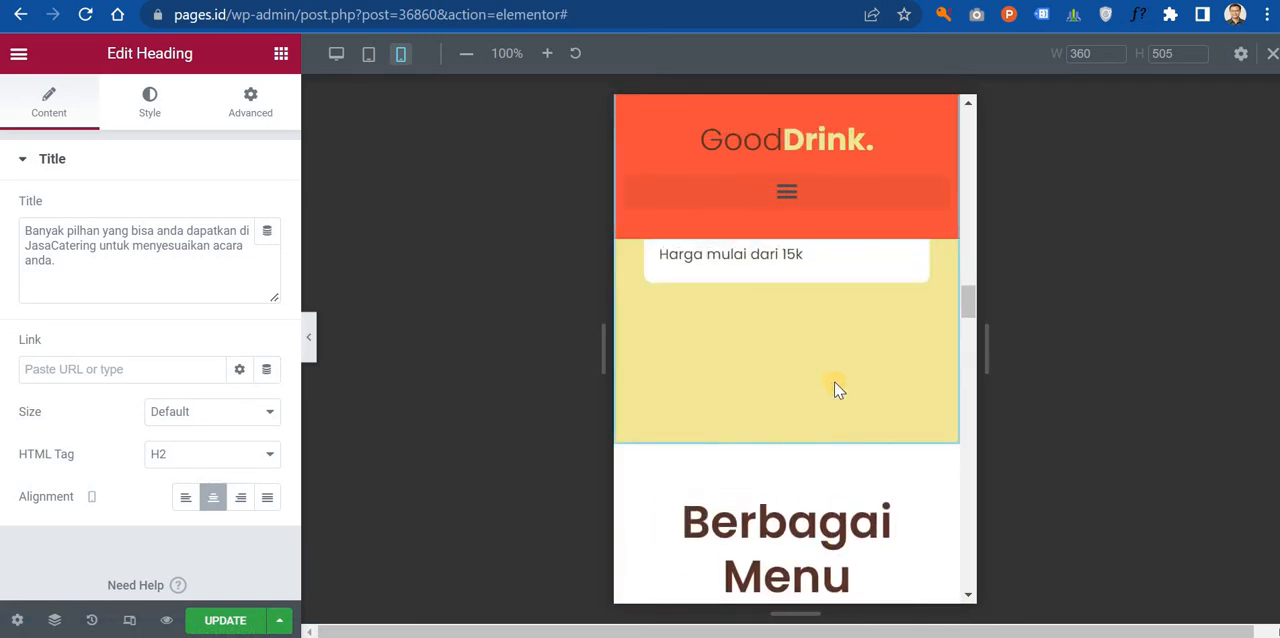
click(838, 145)
click(145, 104)
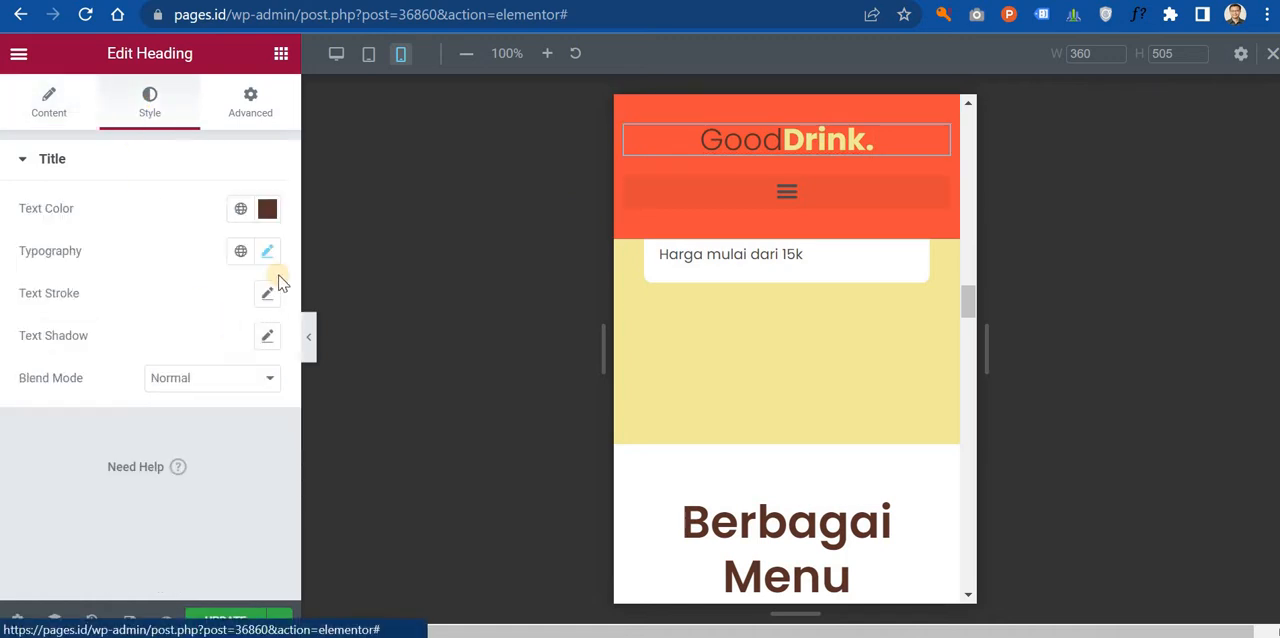
click(267, 251)
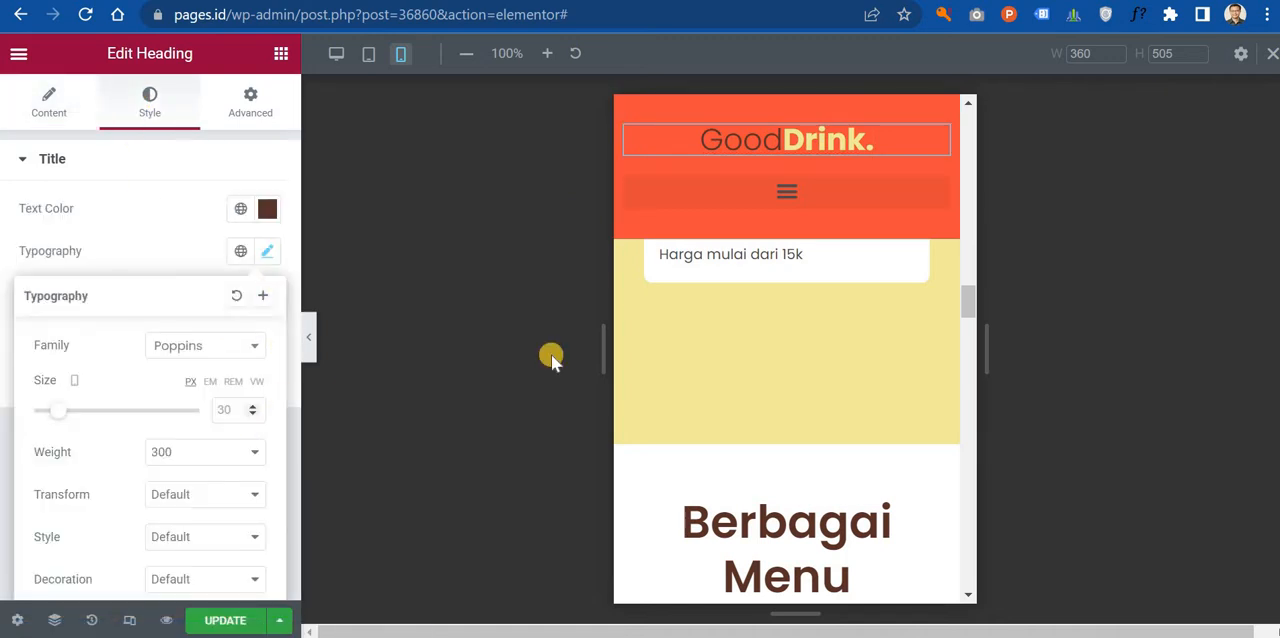
Step: Set the mobile font size of the heading "Berbagai Menu GoodDrink." above the product cards to 30 px
scroll(820, 337, down, 2)
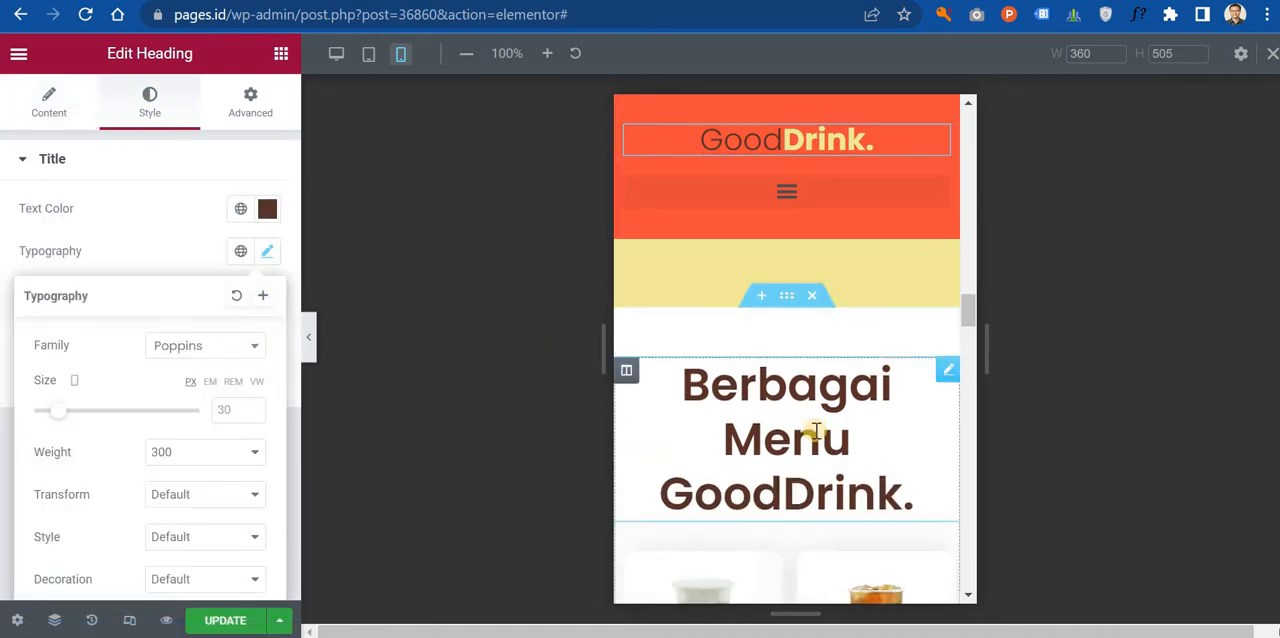
click(945, 363)
click(149, 104)
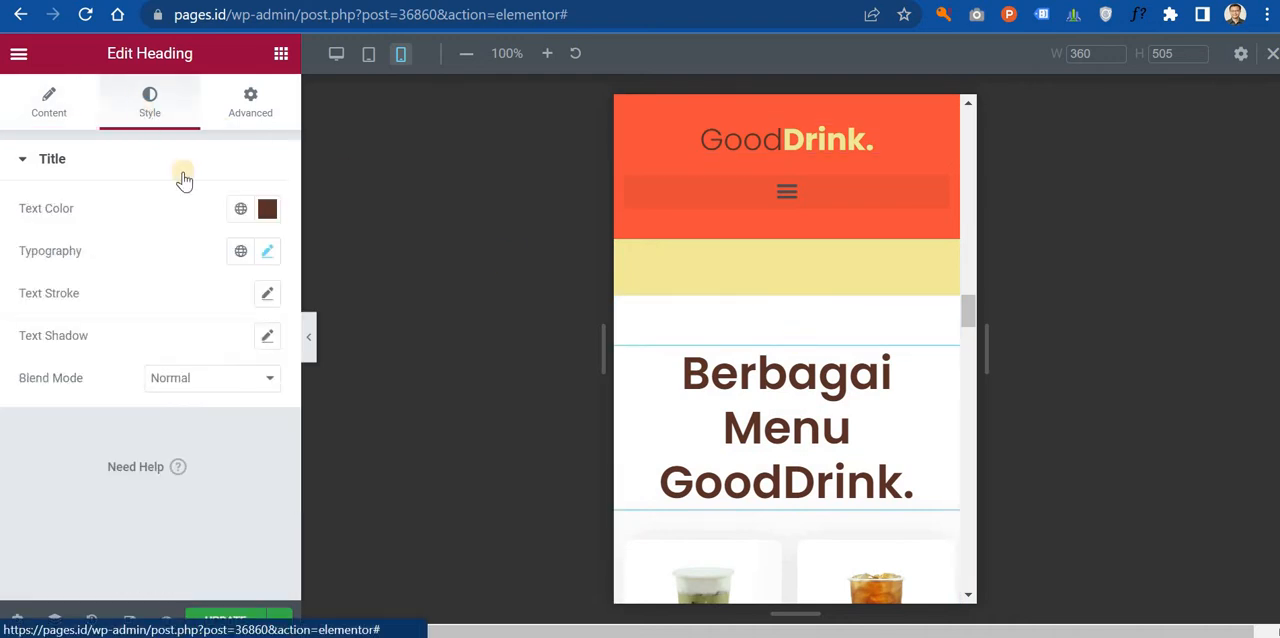
click(265, 251)
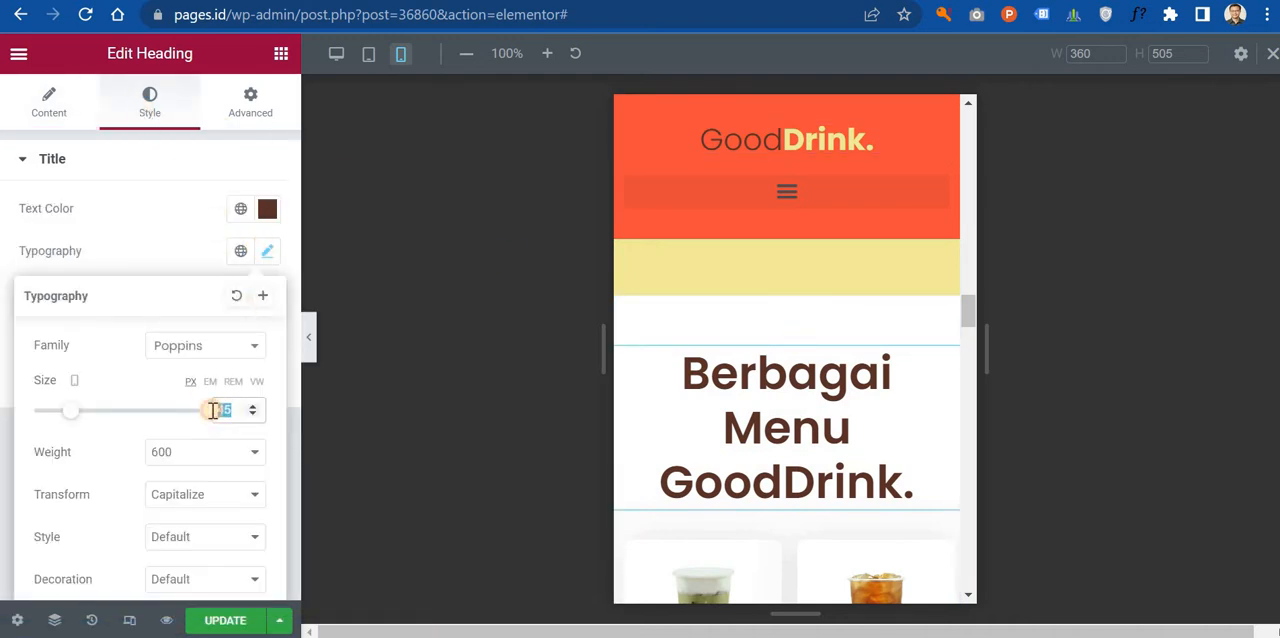
text(30)
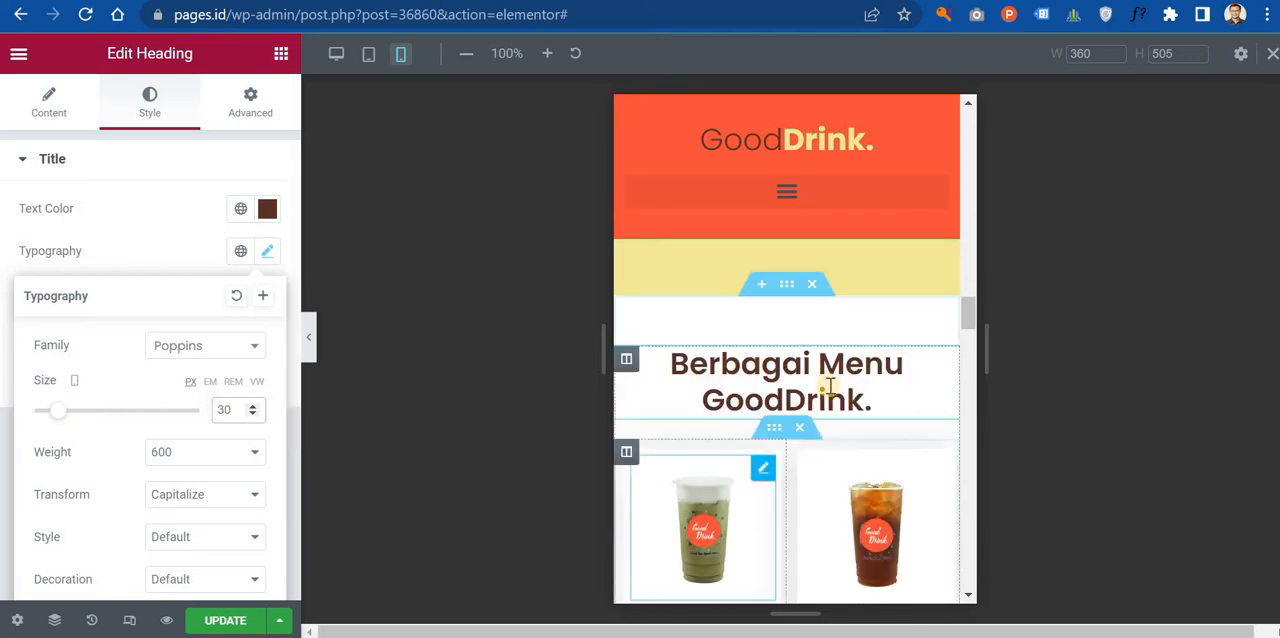
Step: Set the mobile font size of the heading "Alasan Utama Harus Ke GoodDrink." under "Kenapa Memilih Kami ?" to 30 px
scroll(831, 385, down, 1)
scroll(820, 372, down, 3)
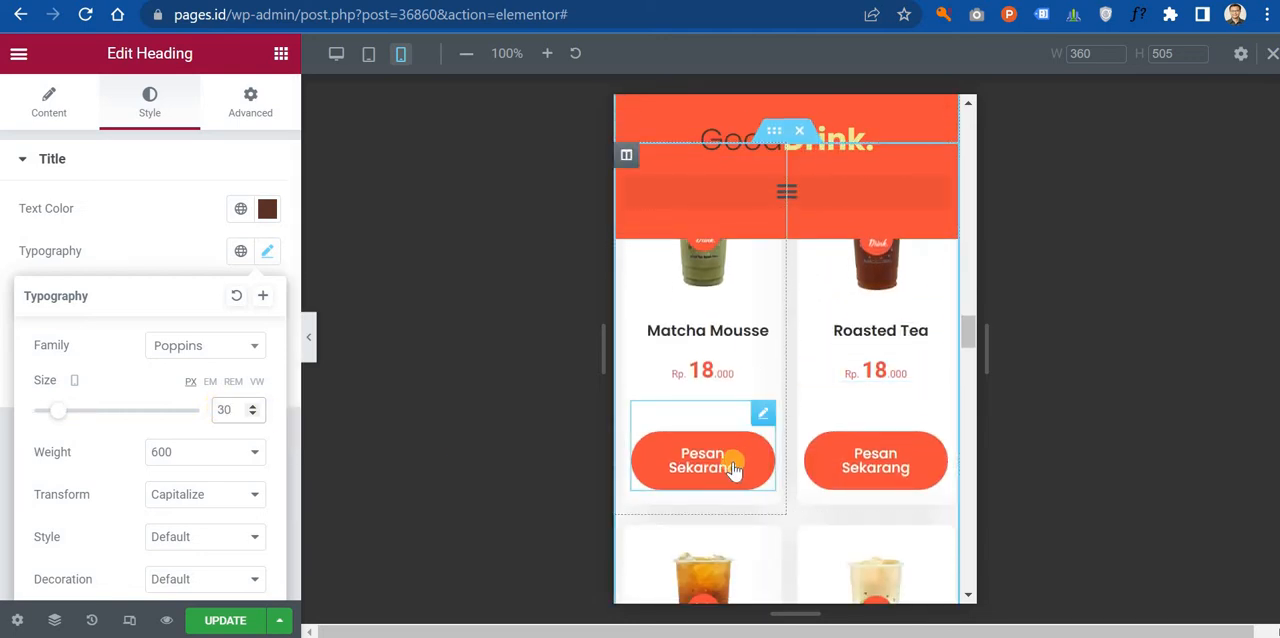
scroll(735, 468, down, 2)
scroll(735, 468, down, 5)
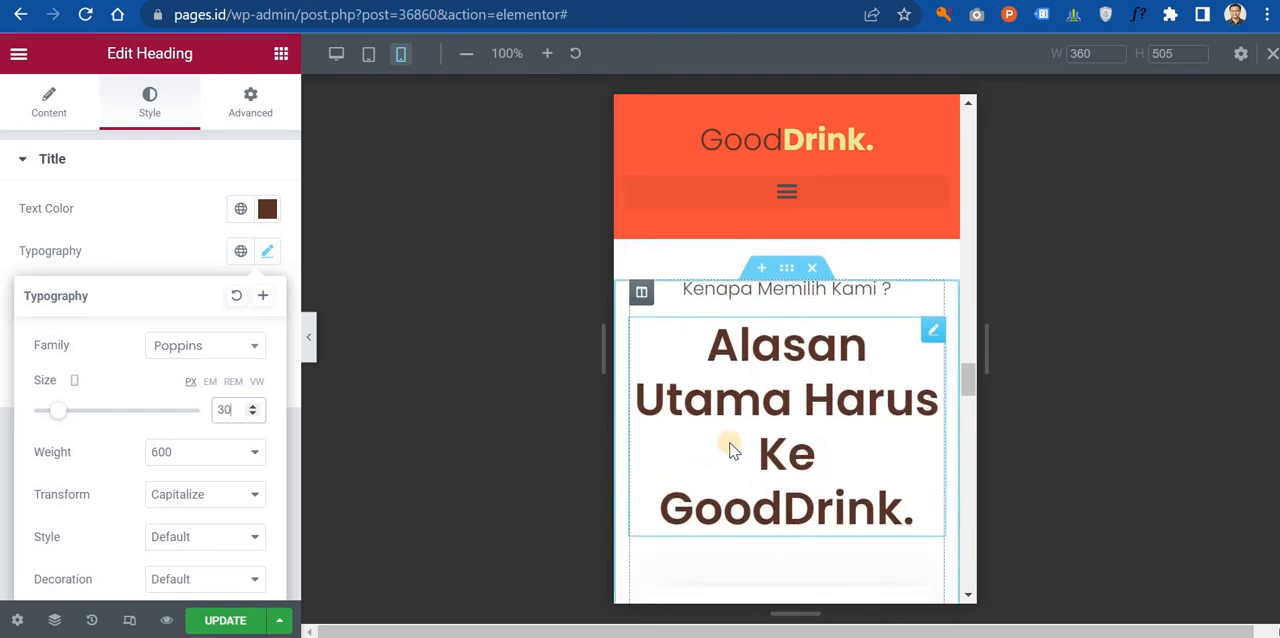
click(932, 330)
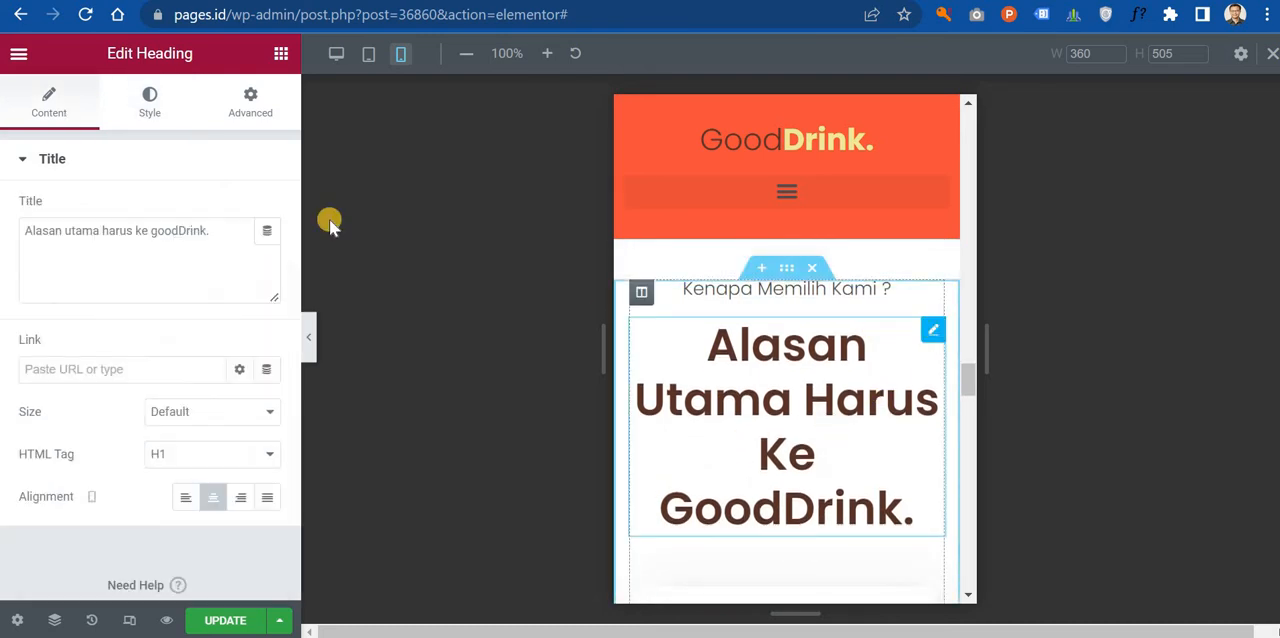
click(150, 103)
click(267, 251)
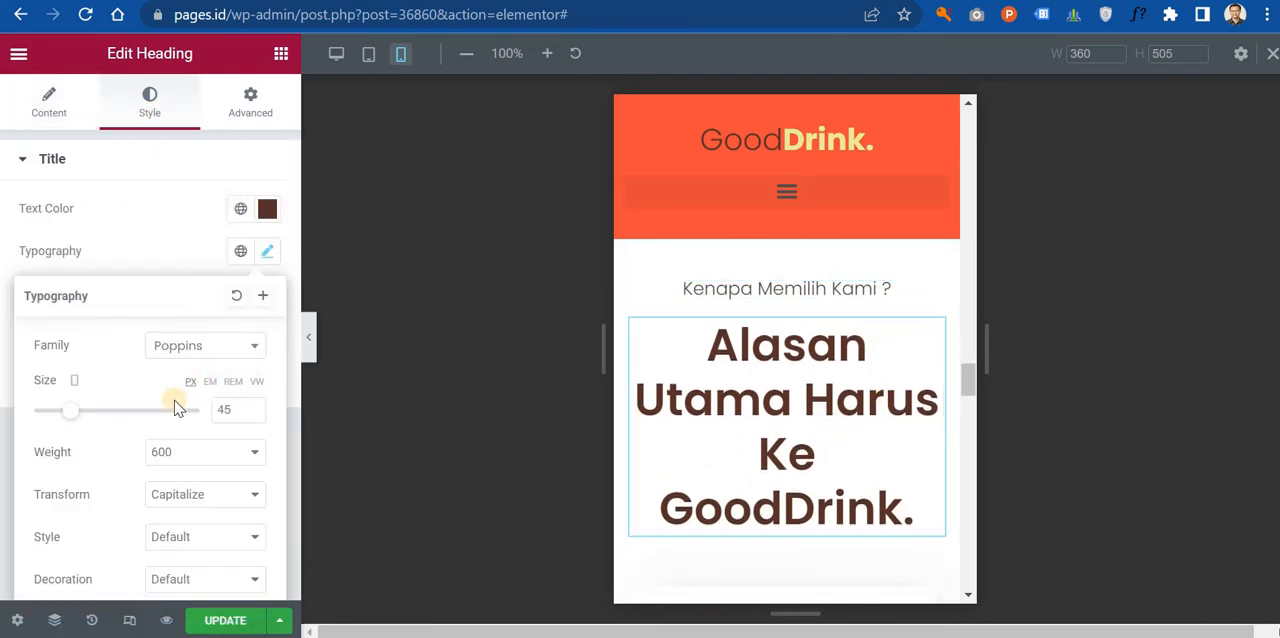
click(233, 409)
scroll(233, 409, down, 4)
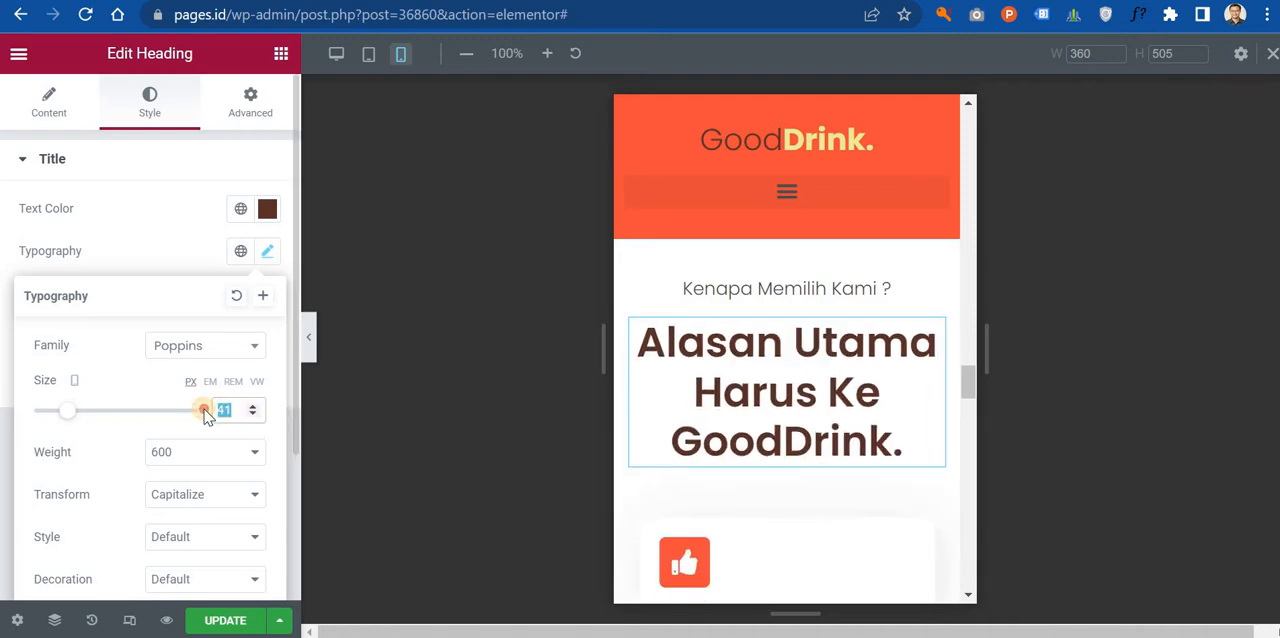
text(11)
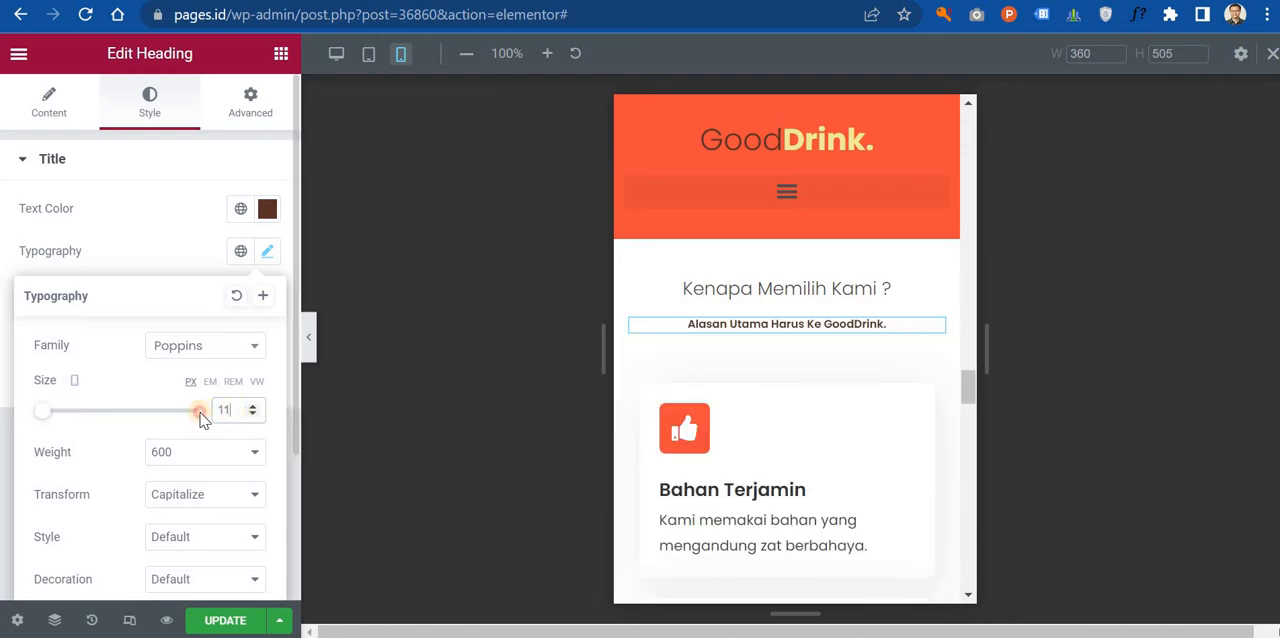
text(30)
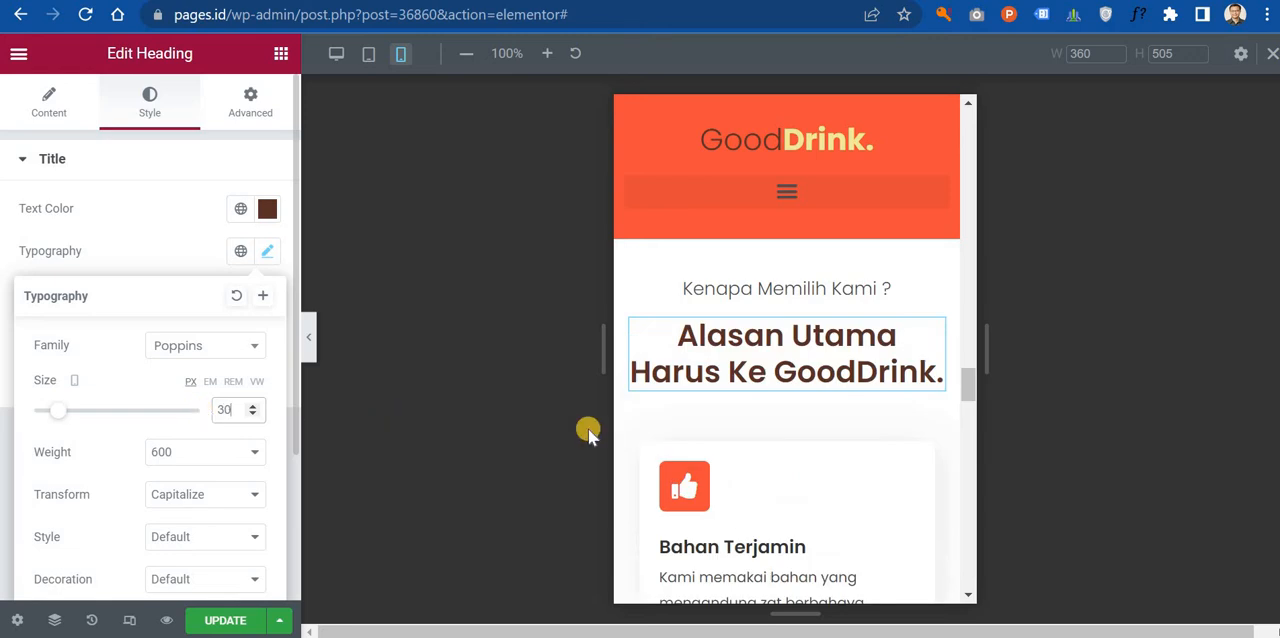
Step: Open the heading "Testimoni Klien" in the testimonial section for editing
scroll(768, 420, down, 5)
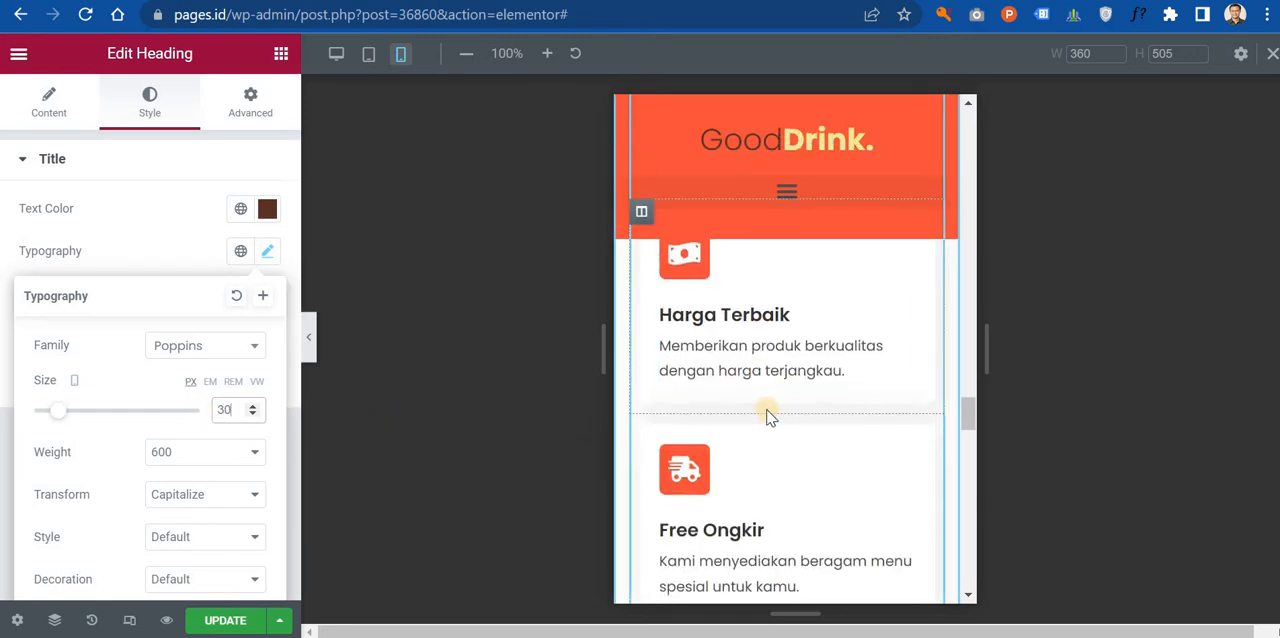
scroll(768, 418, down, 6)
scroll(843, 395, up, 2)
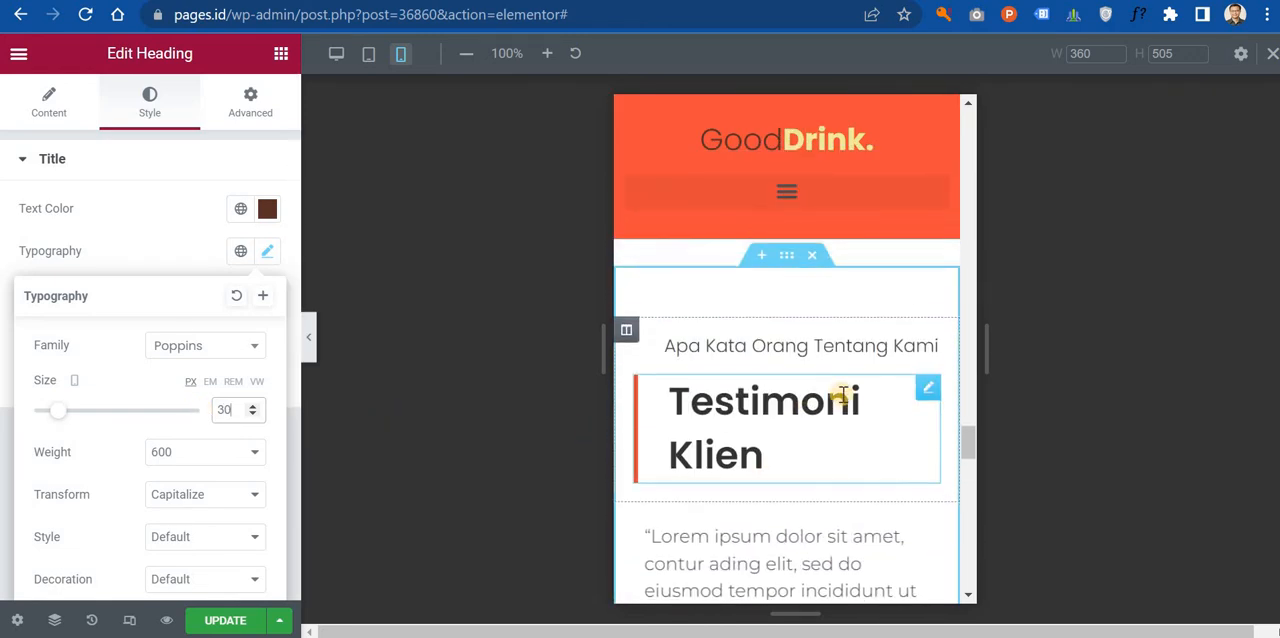
click(847, 406)
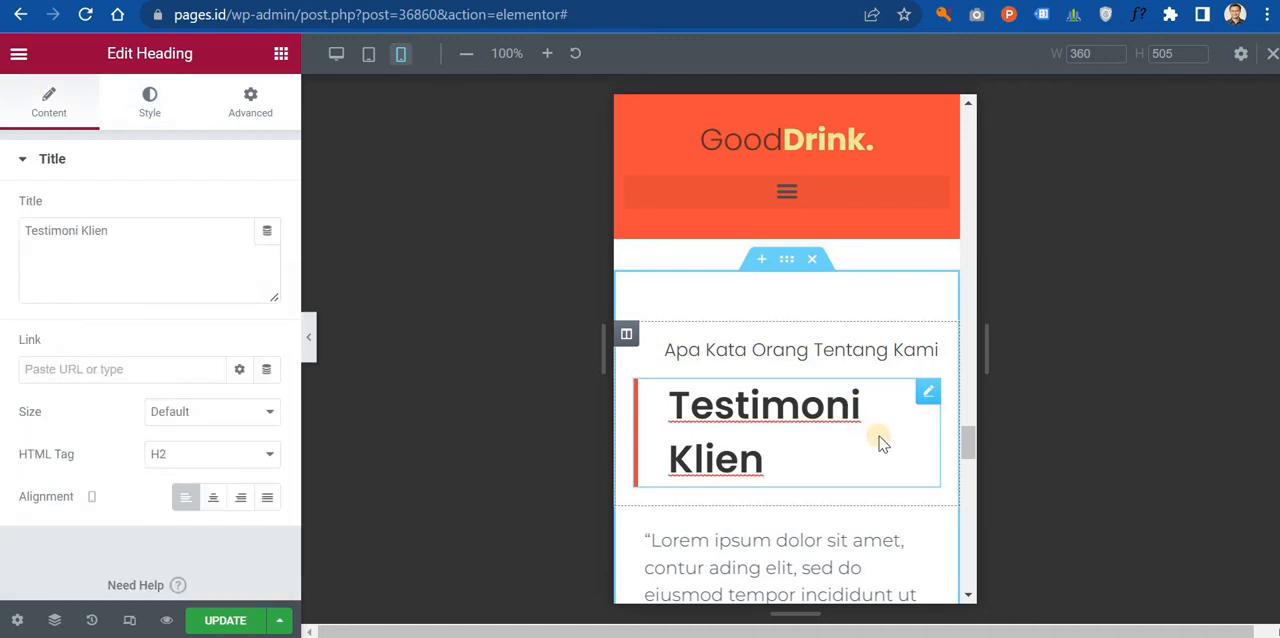
Step: Copy the "Minuman Viral Di Bandung" heading in the Tentang Kami section and paste its style onto the heading "Testimoni Klien"
scroll(880, 440, up, 15)
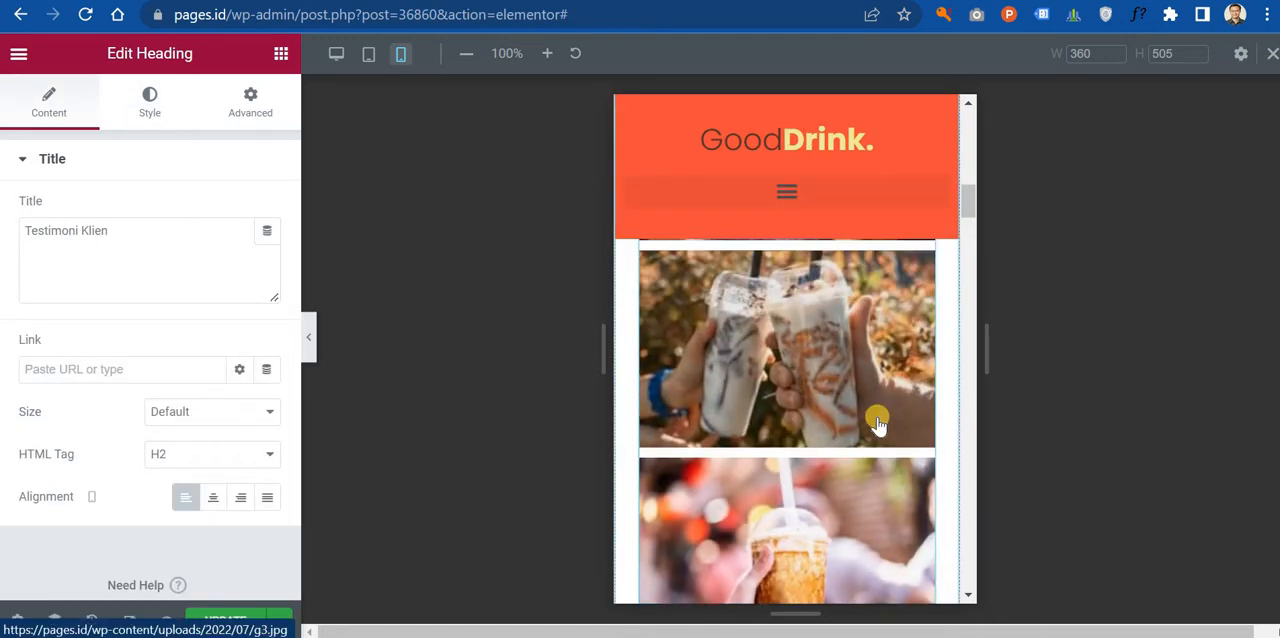
scroll(878, 424, up, 8)
scroll(878, 424, down, 3)
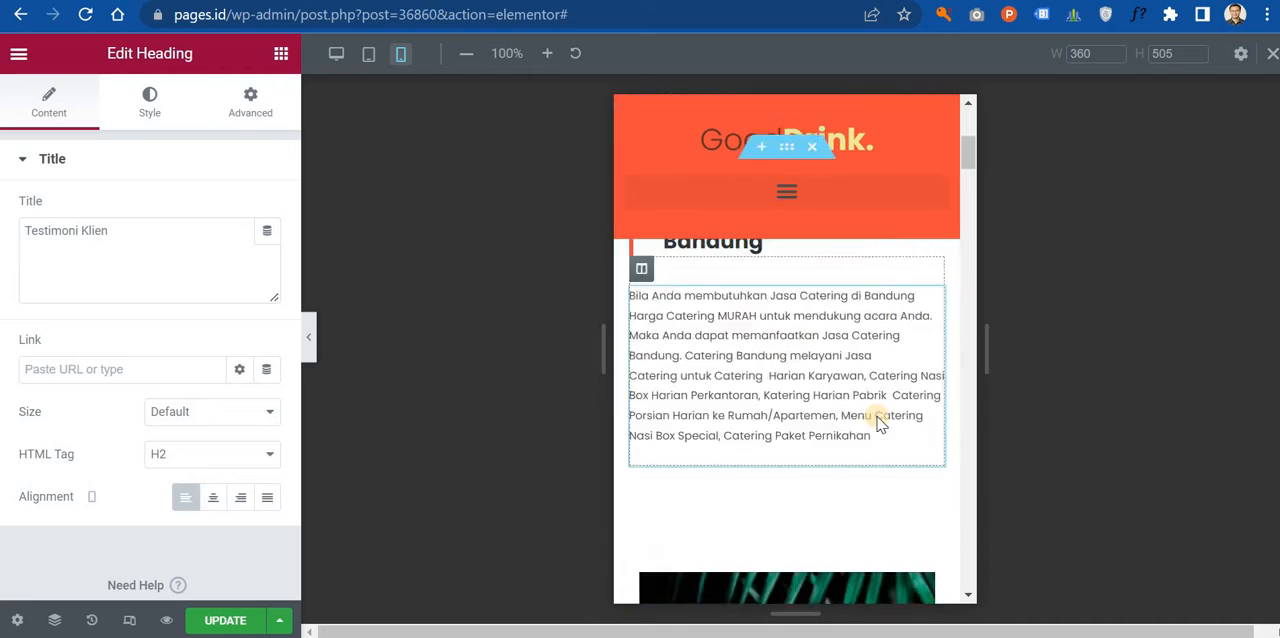
scroll(878, 424, up, 2)
right_click(877, 432)
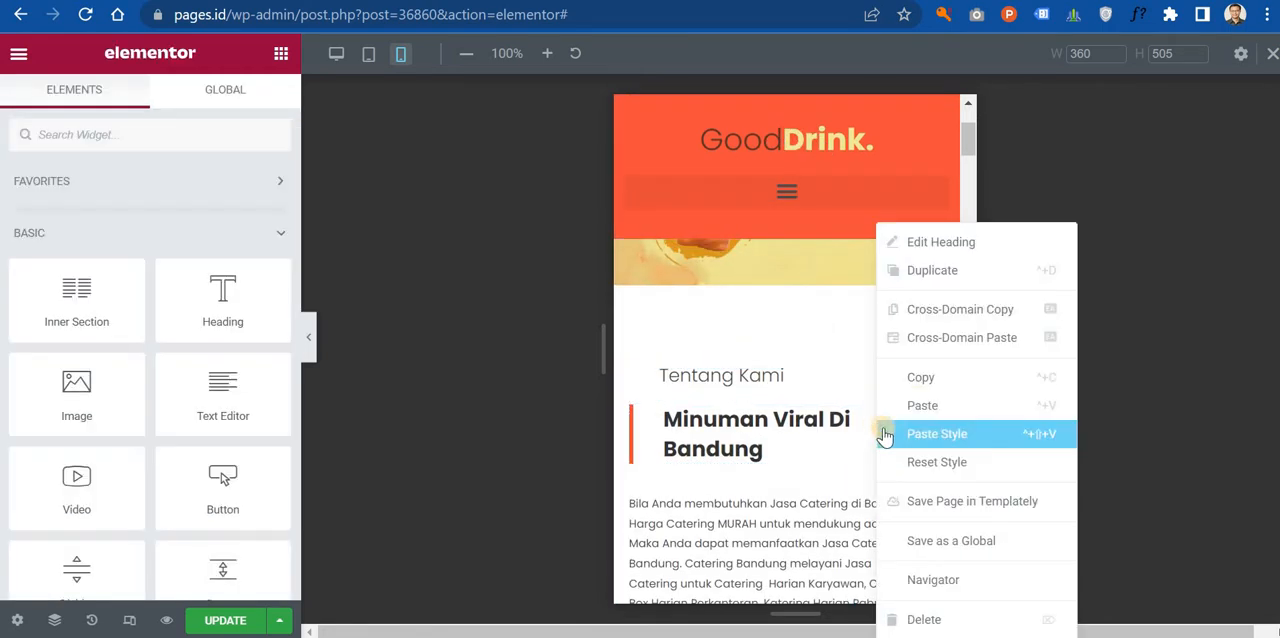
click(922, 376)
scroll(778, 425, down, 3)
scroll(778, 425, down, 15)
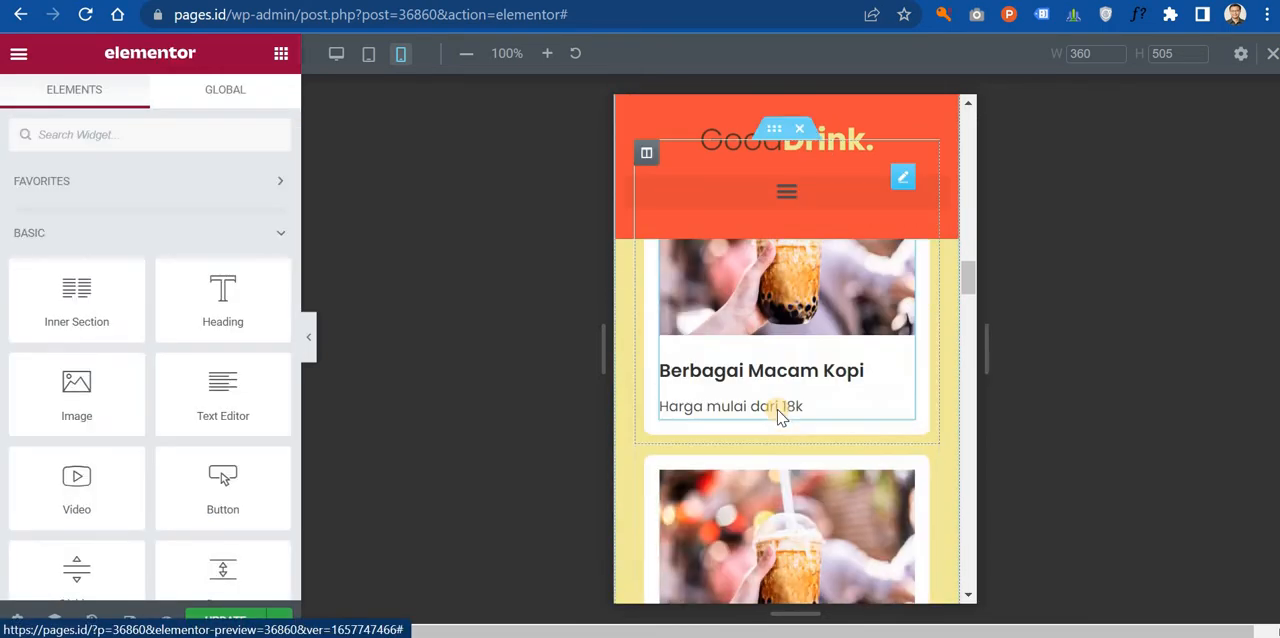
scroll(778, 418, down, 10)
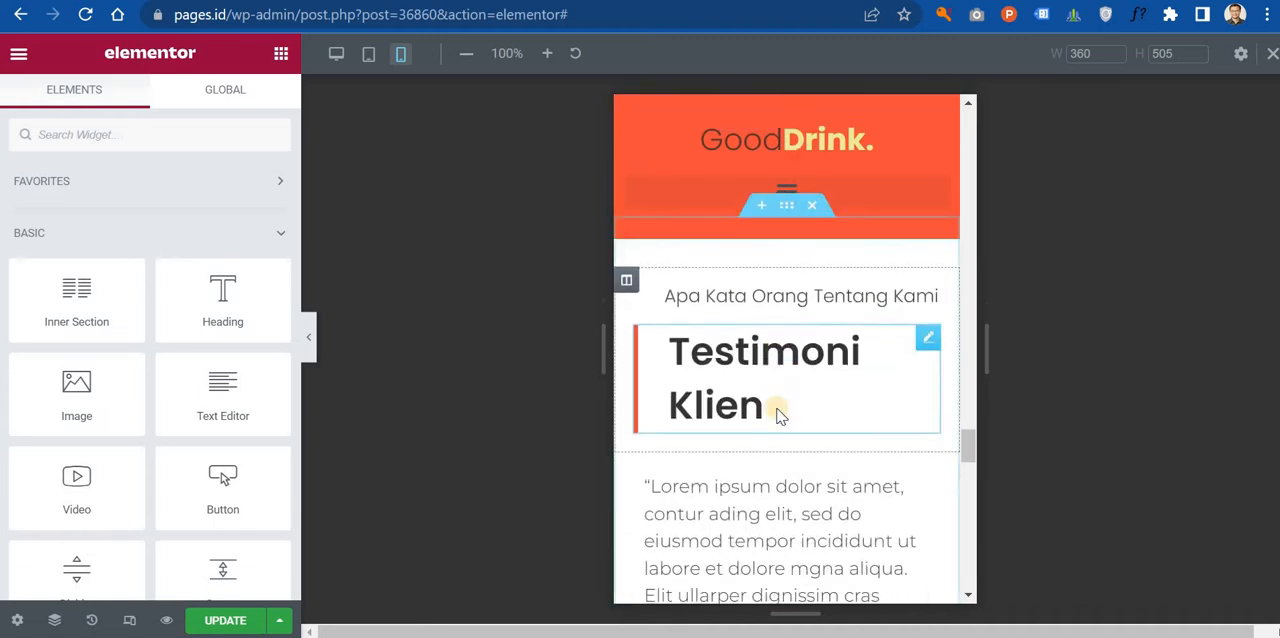
click(818, 389)
right_click(818, 389)
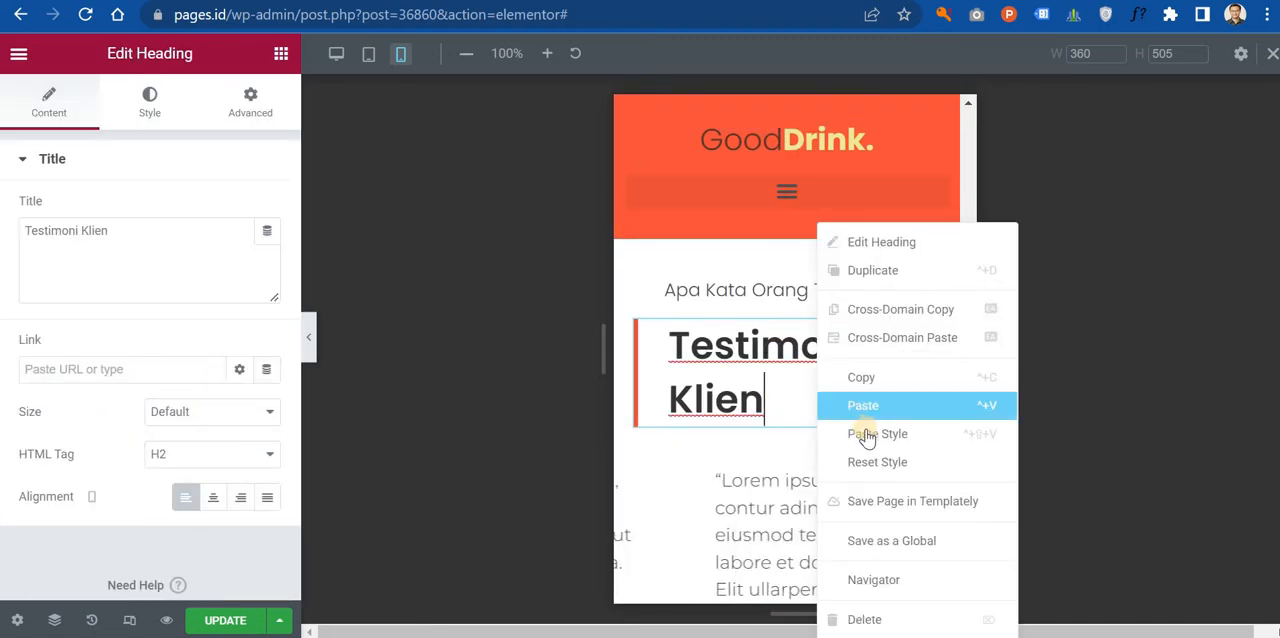
click(832, 432)
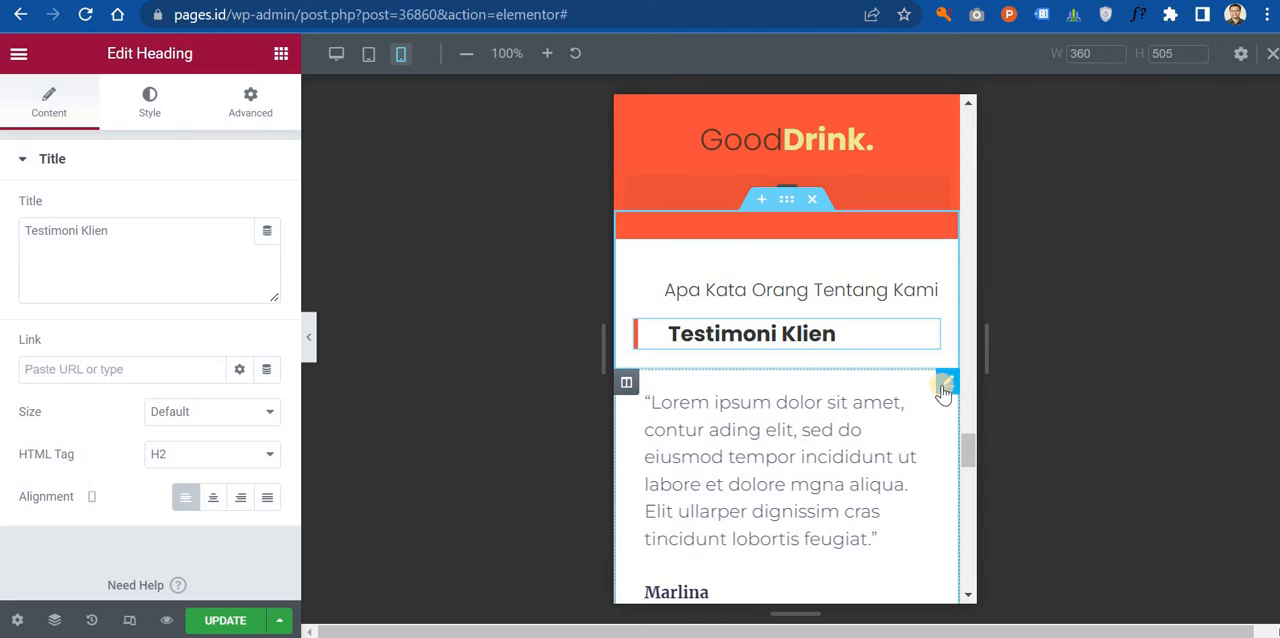
Step: Set the mobile font size of the quote text in the testimonial carousel to 12 px
click(943, 388)
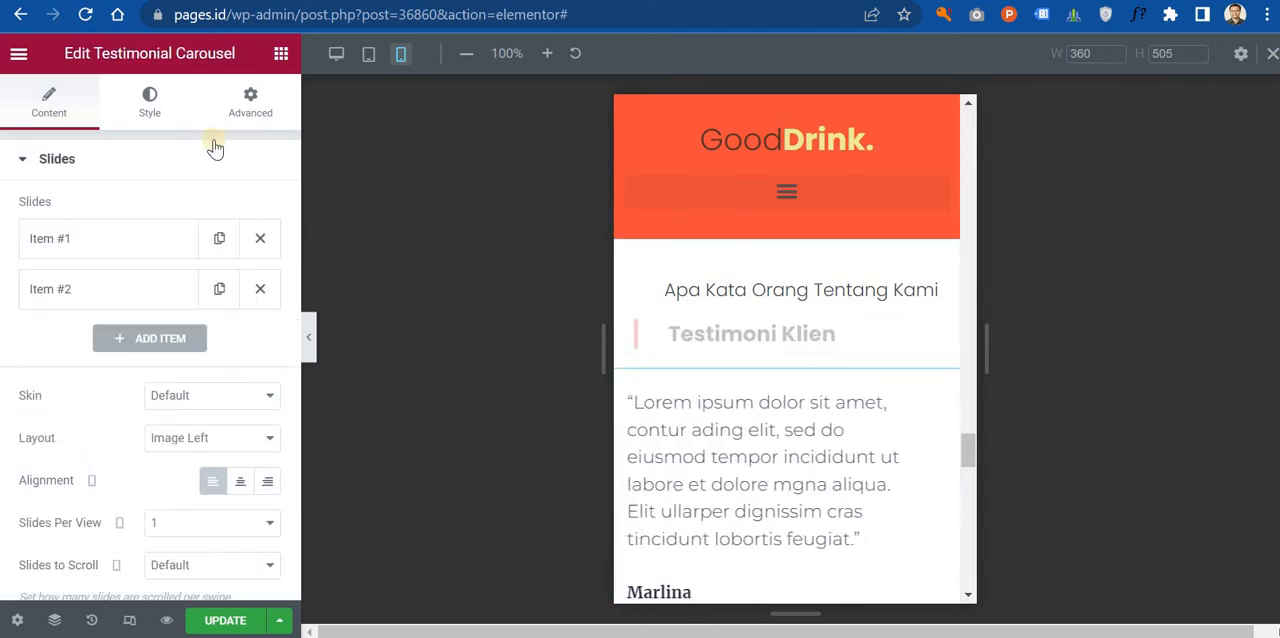
click(150, 100)
scroll(170, 320, down, 5)
scroll(814, 440, down, 6)
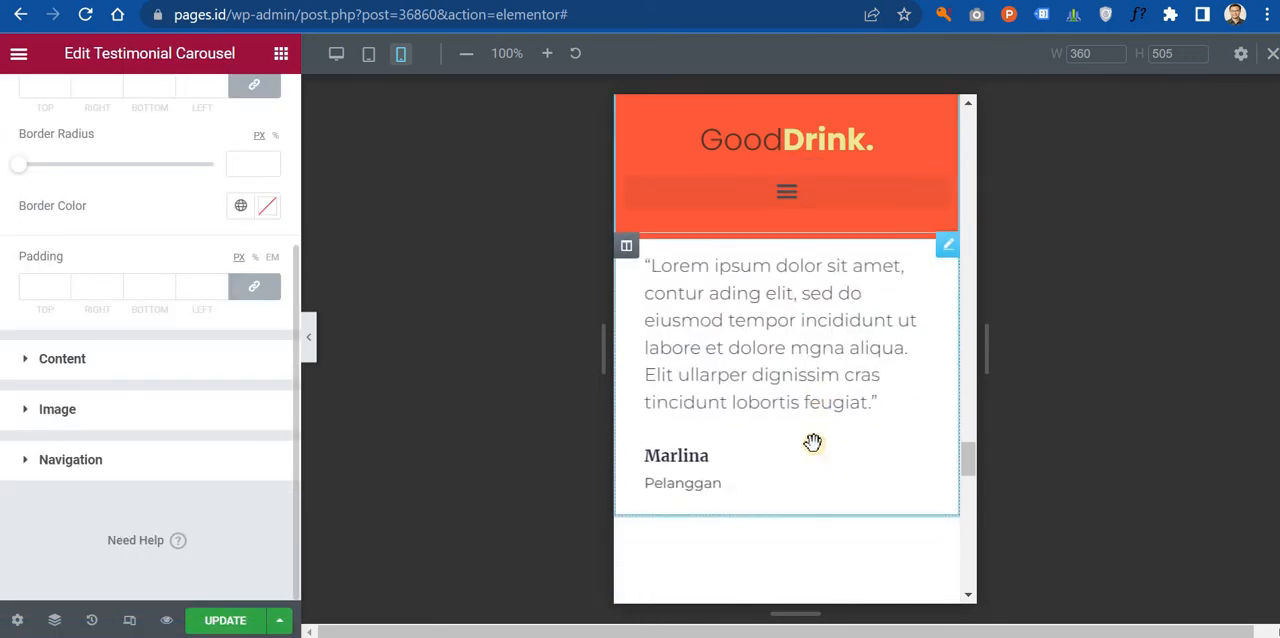
scroll(814, 443, down, 2)
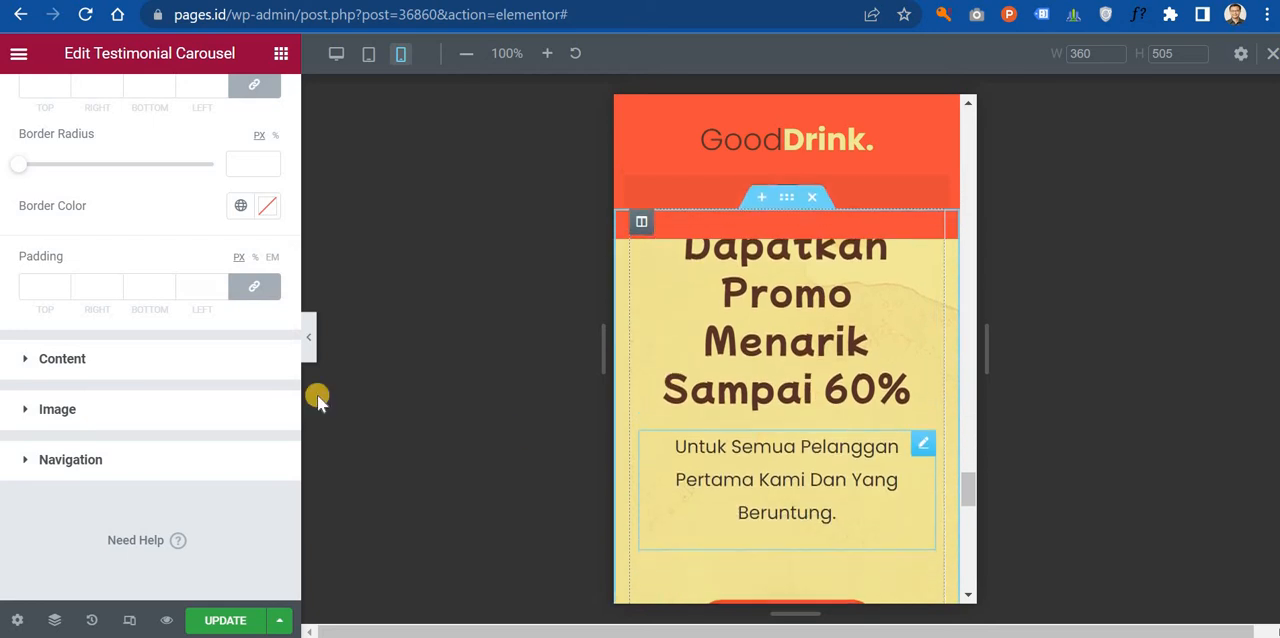
click(186, 357)
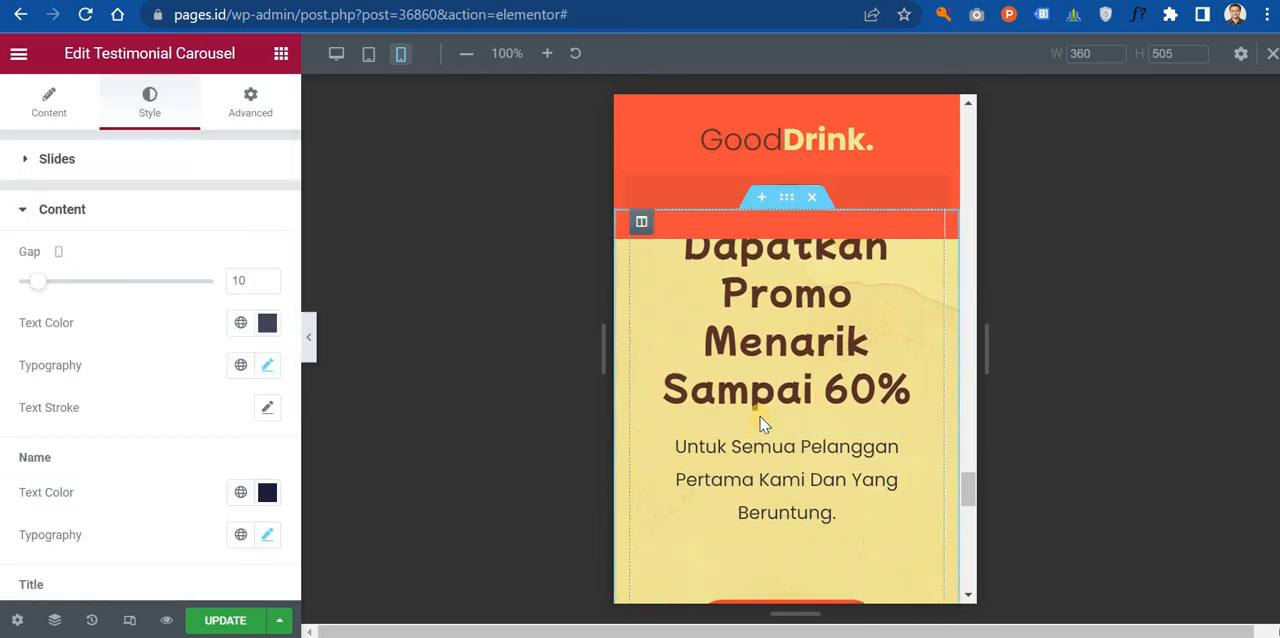
scroll(760, 430, up, 4)
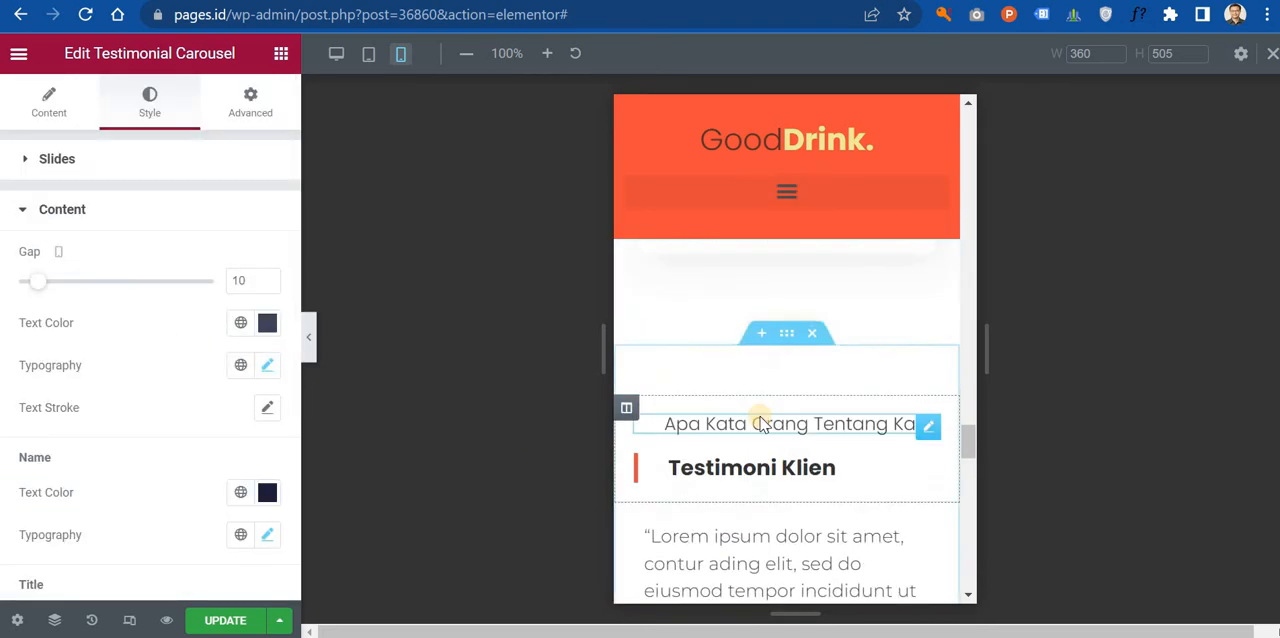
click(267, 367)
click(267, 367)
click(267, 367)
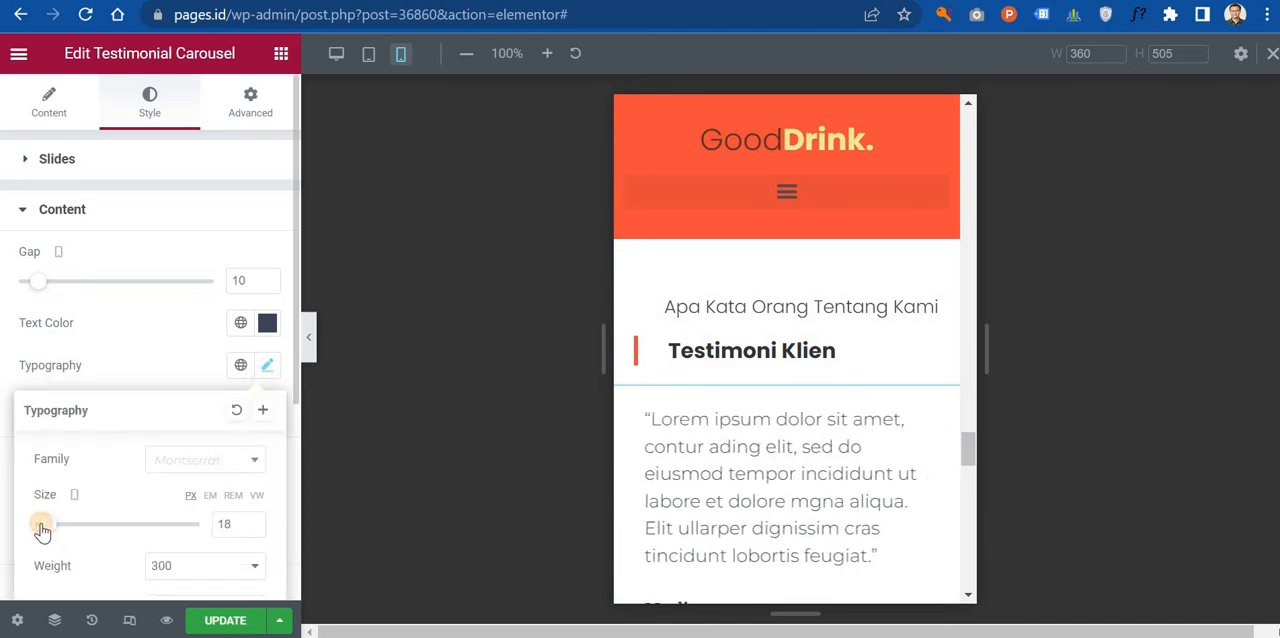
drag(42, 531, 35, 530)
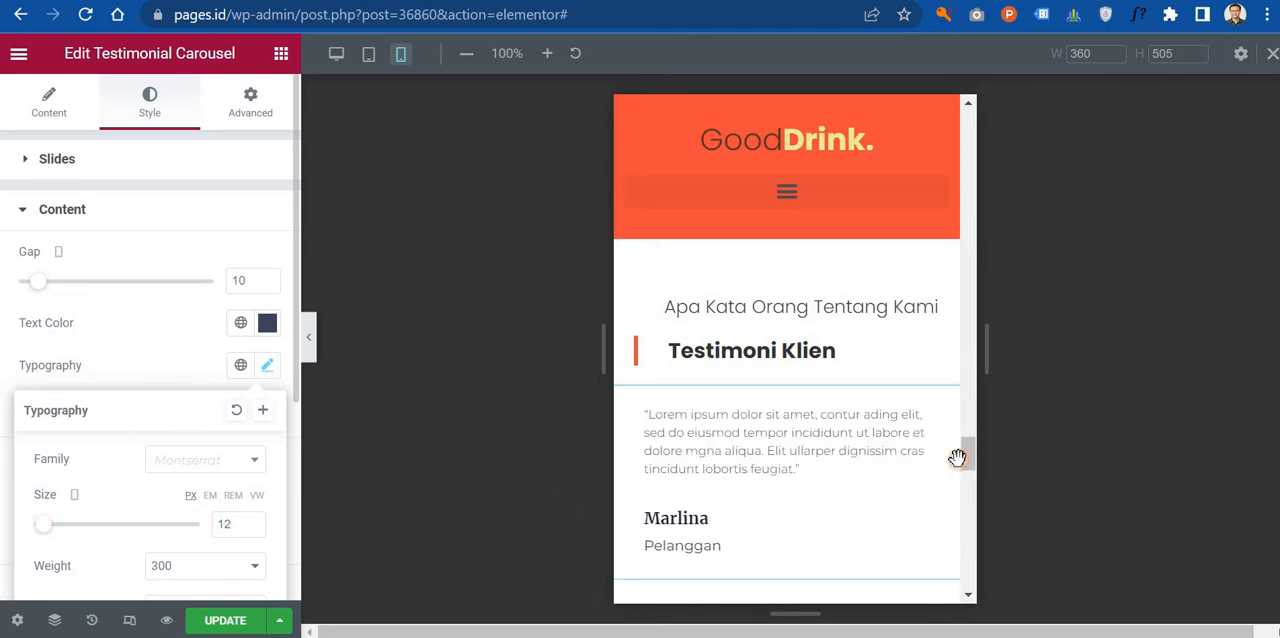
Step: Set the mobile font size of the heading "Dapatkan Promo Menarik Sampai 60%" to 30 px
scroll(863, 423, down, 8)
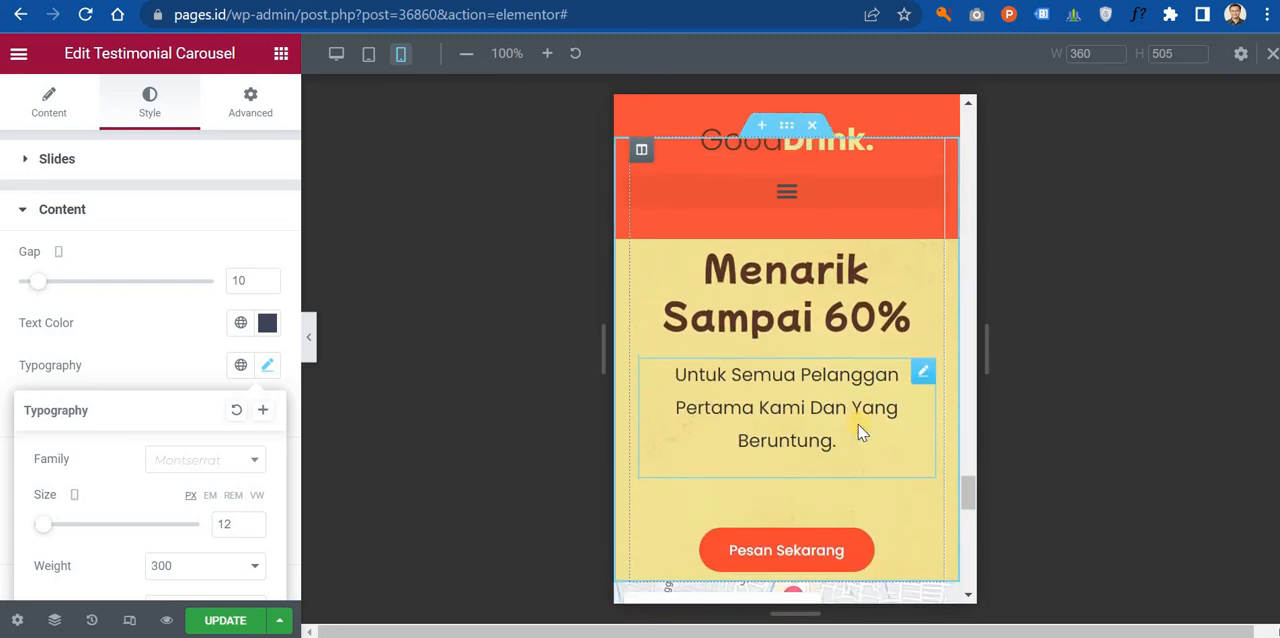
scroll(863, 432, up, 3)
click(900, 328)
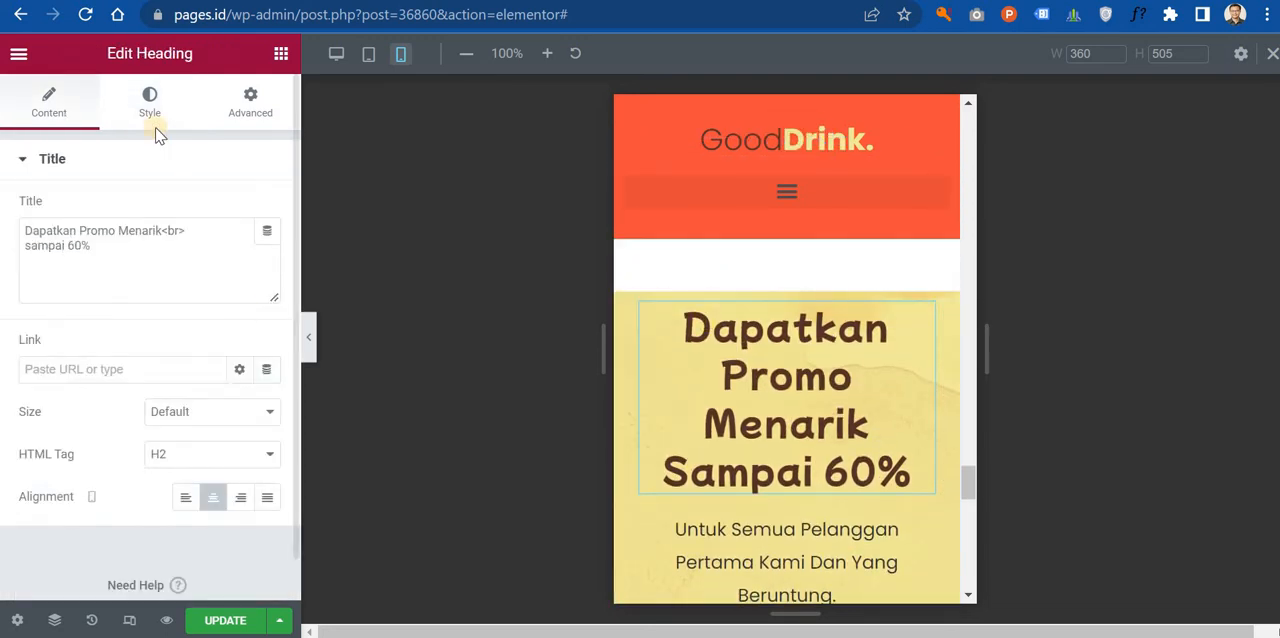
click(150, 105)
click(266, 254)
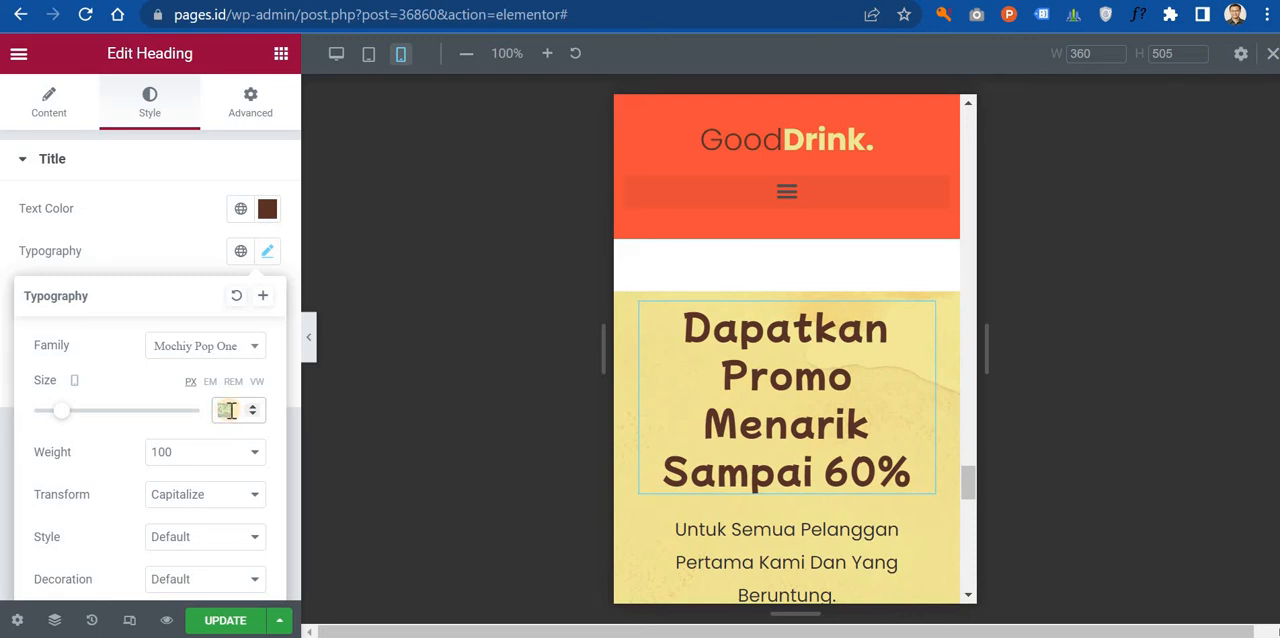
text(30)
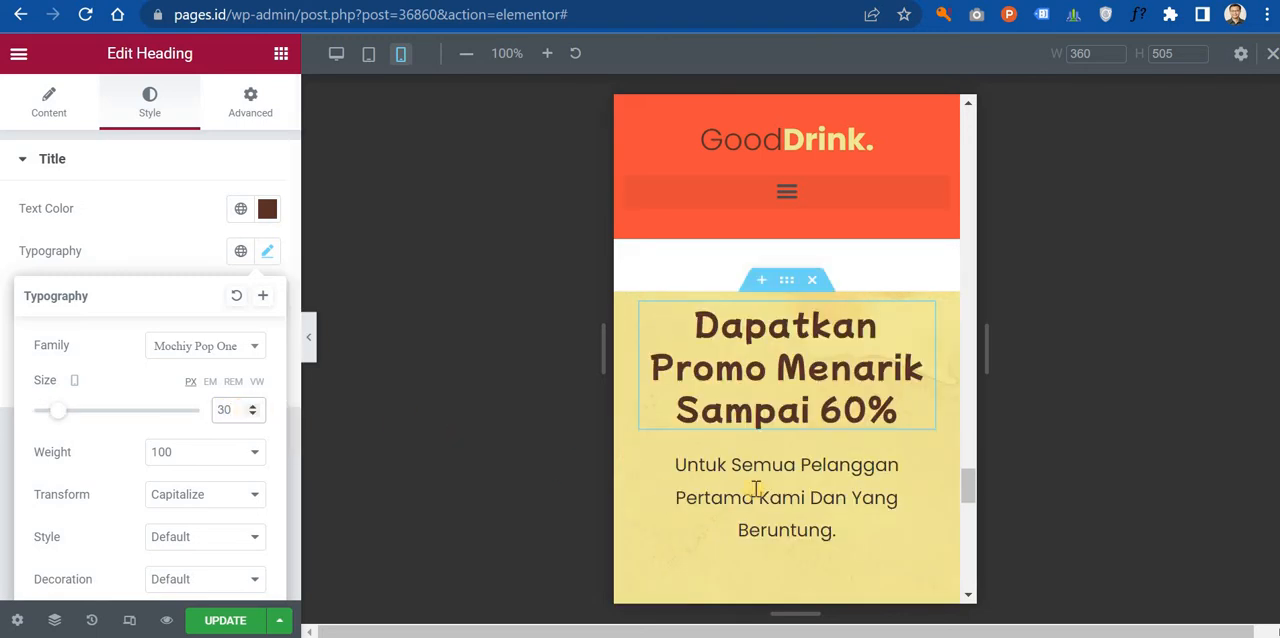
Step: Set the mobile font size of the text "Untuk semua pelanggan pertama kami dan yang beruntung." to 16 px
click(922, 463)
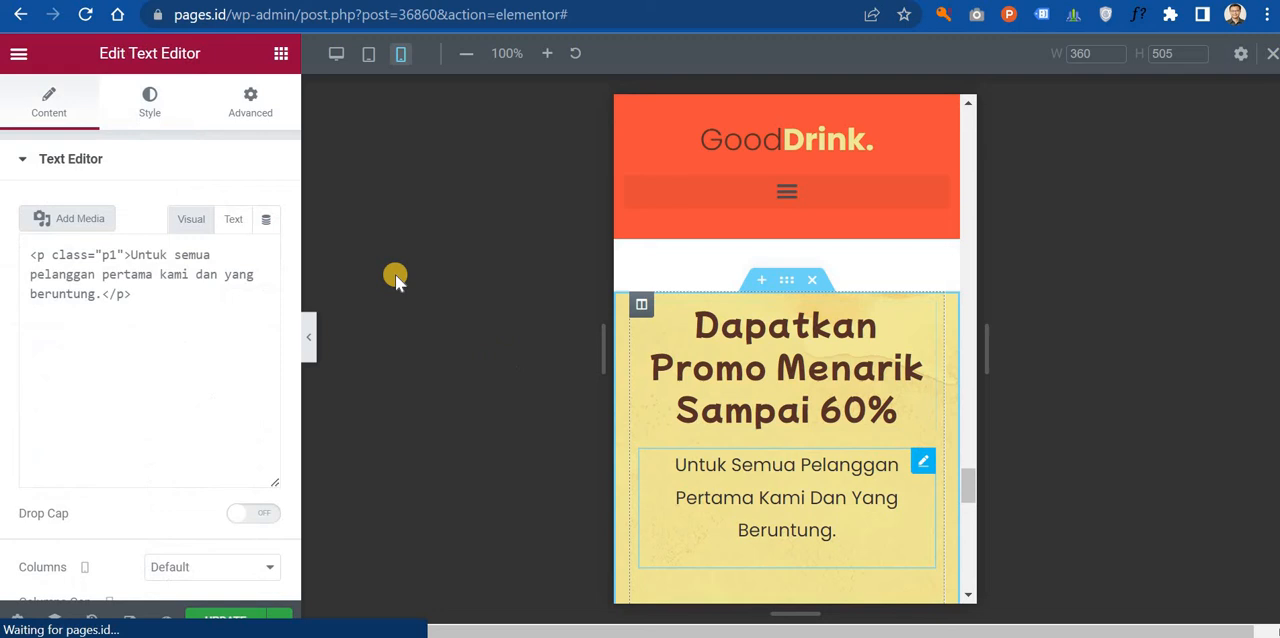
click(152, 112)
click(267, 293)
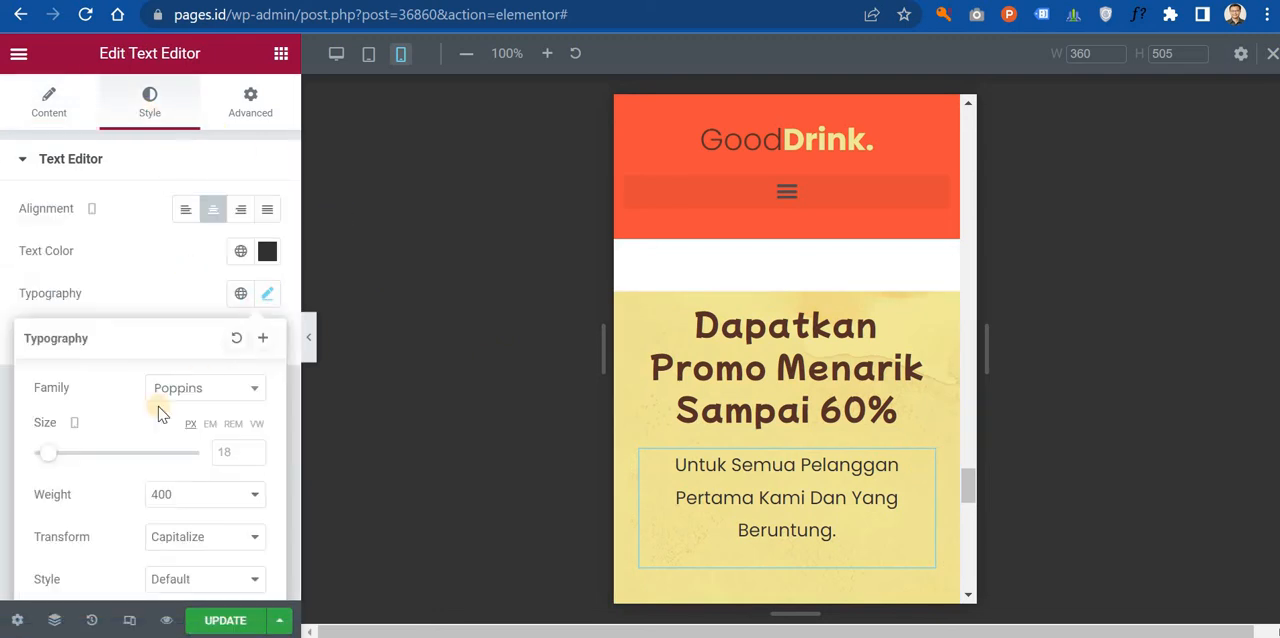
drag(44, 457, 42, 457)
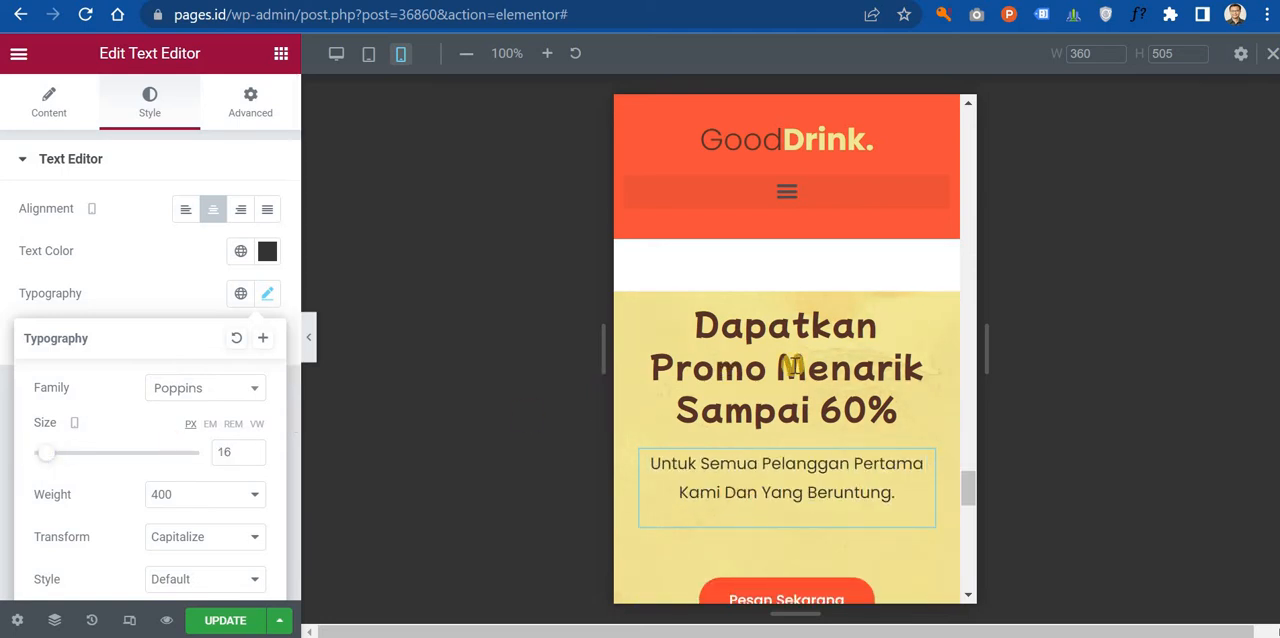
Step: Set the bottom margin of the "Pesan Sekarang" button above the map to 30 px on mobile
scroll(711, 366, down, 3)
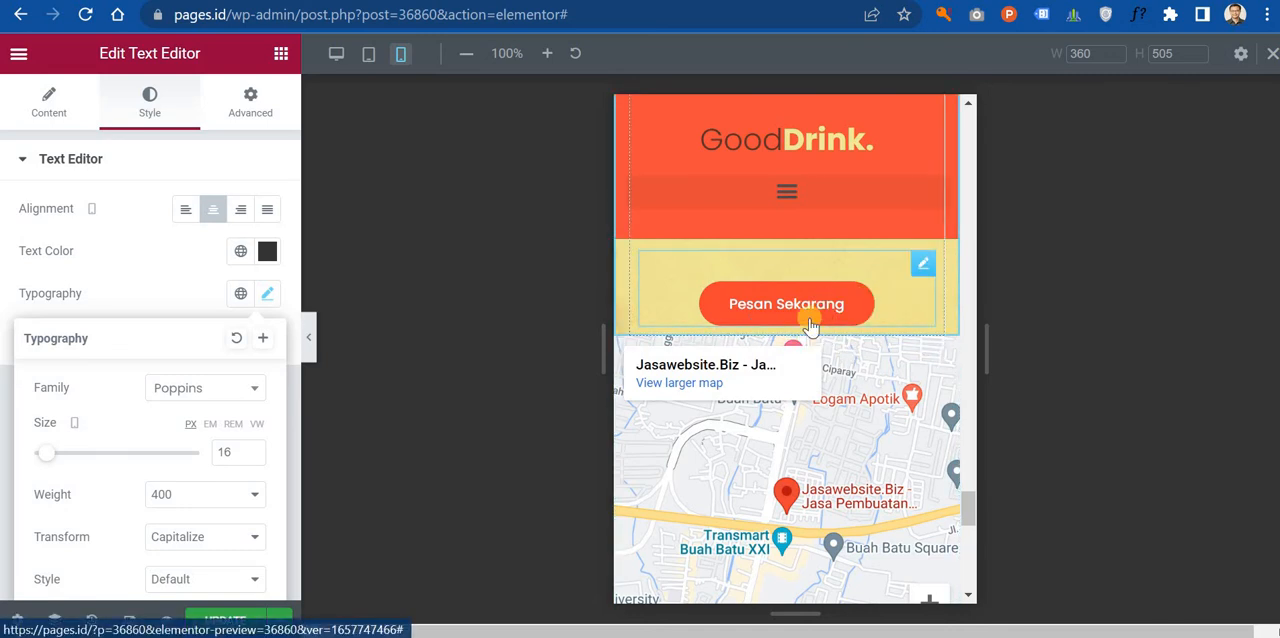
click(921, 268)
click(250, 110)
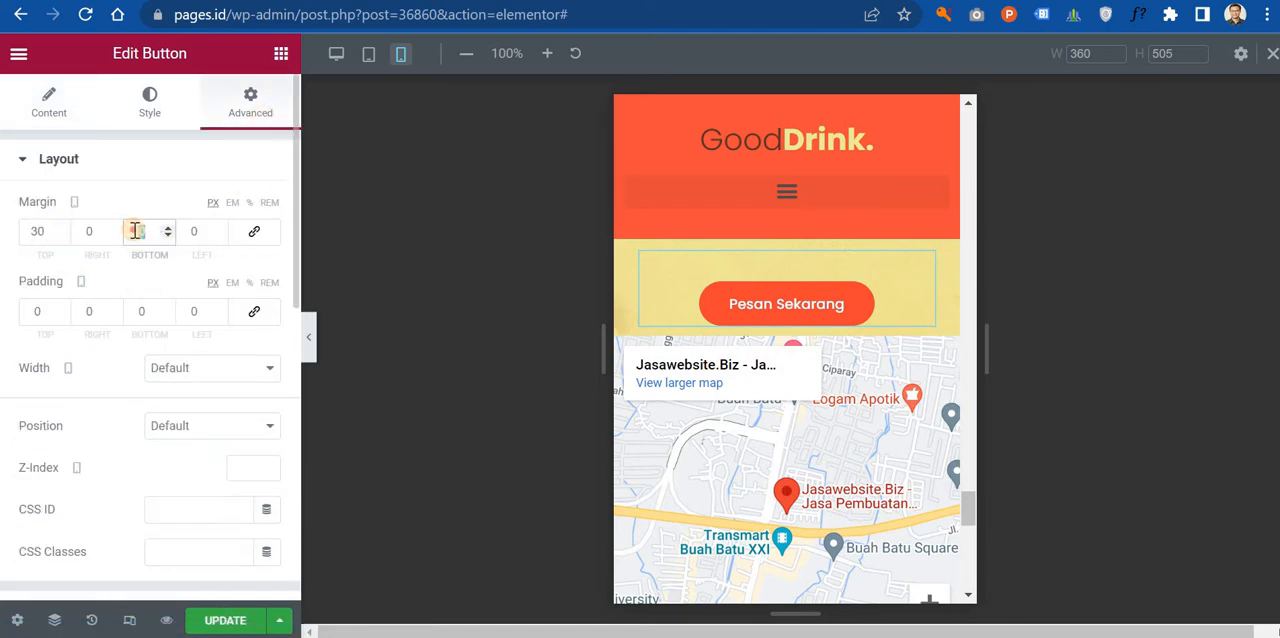
text(30)
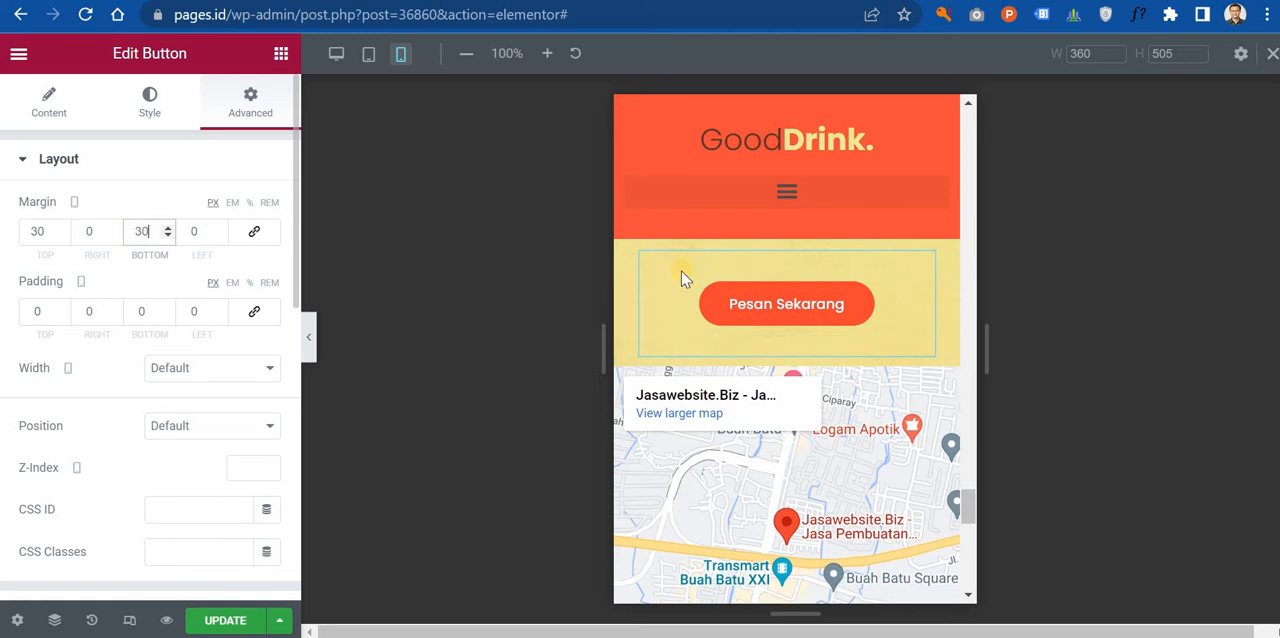
scroll(808, 345, up, 3)
scroll(810, 340, down, 6)
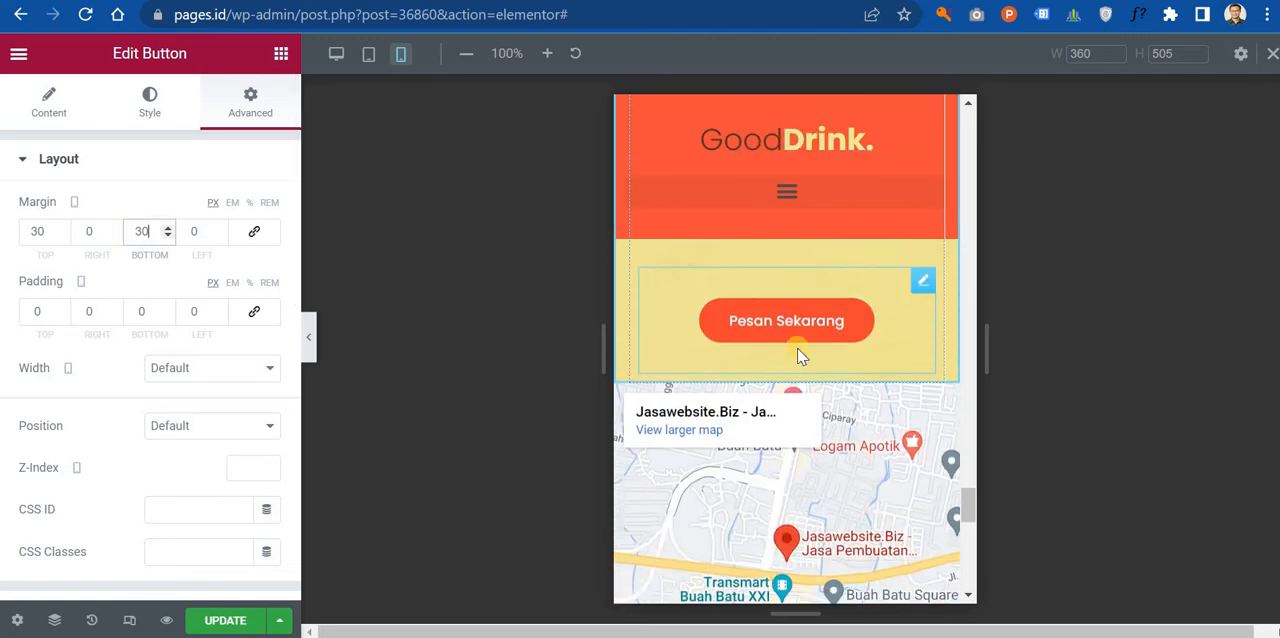
Step: Set the footer newsletter form's columns gap to 19, rows gap to 15 and label spacing to 4
scroll(786, 420, down, 2)
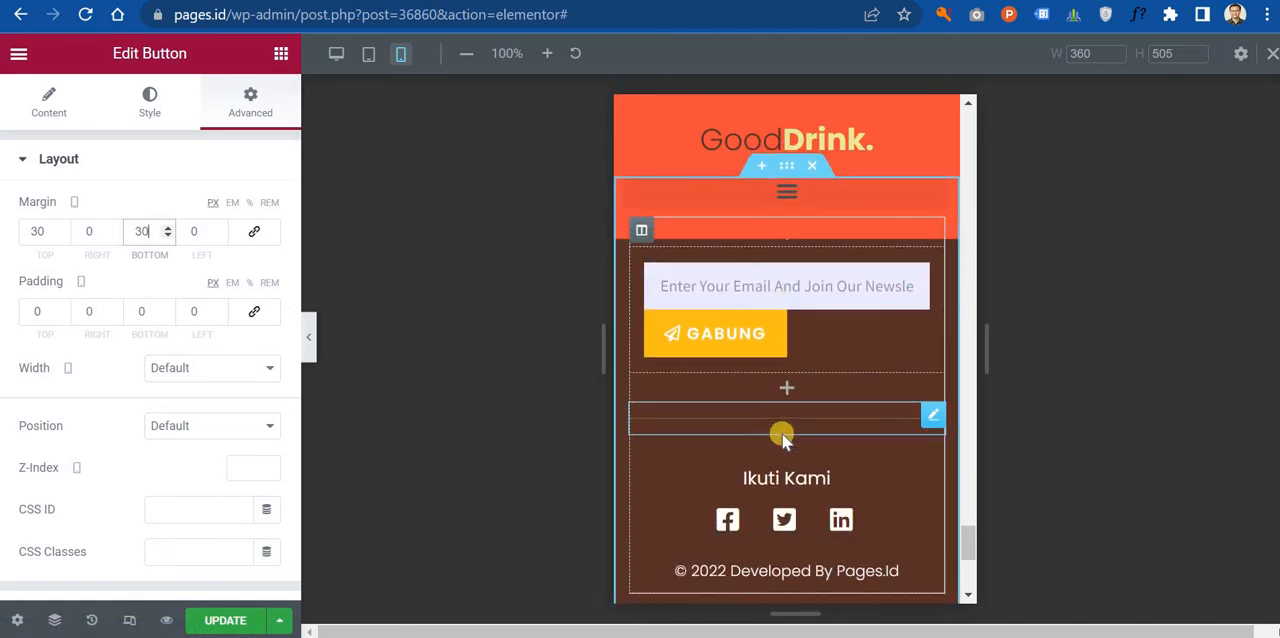
click(803, 345)
scroll(114, 309, down, 3)
click(55, 117)
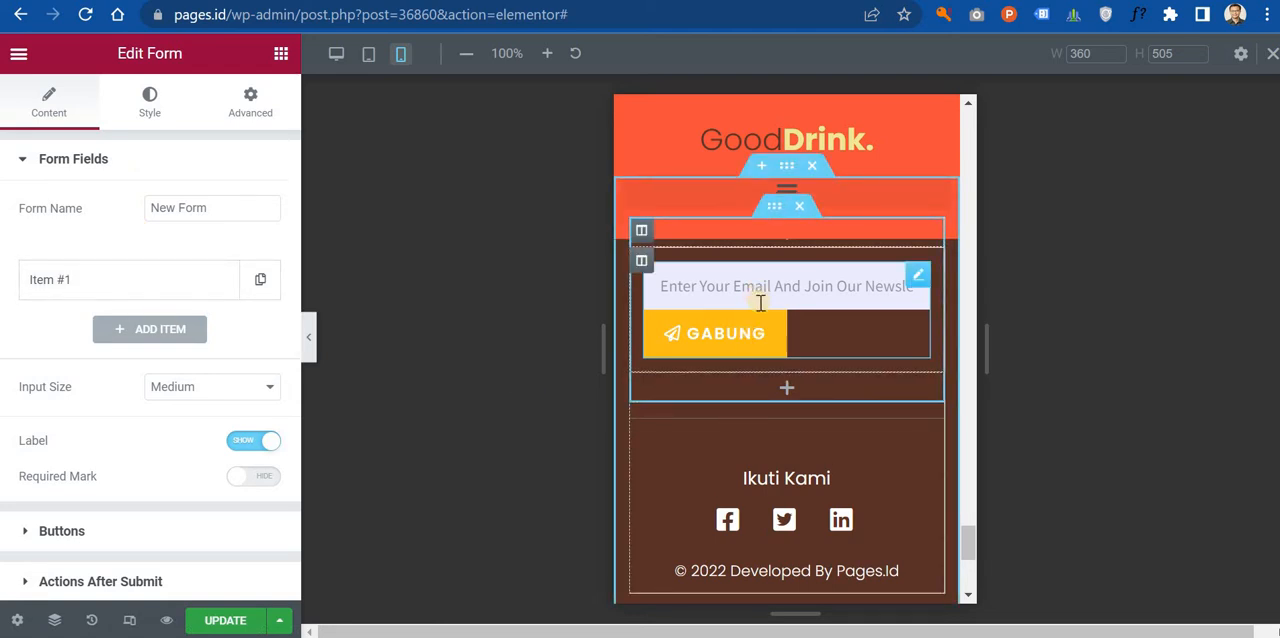
click(140, 117)
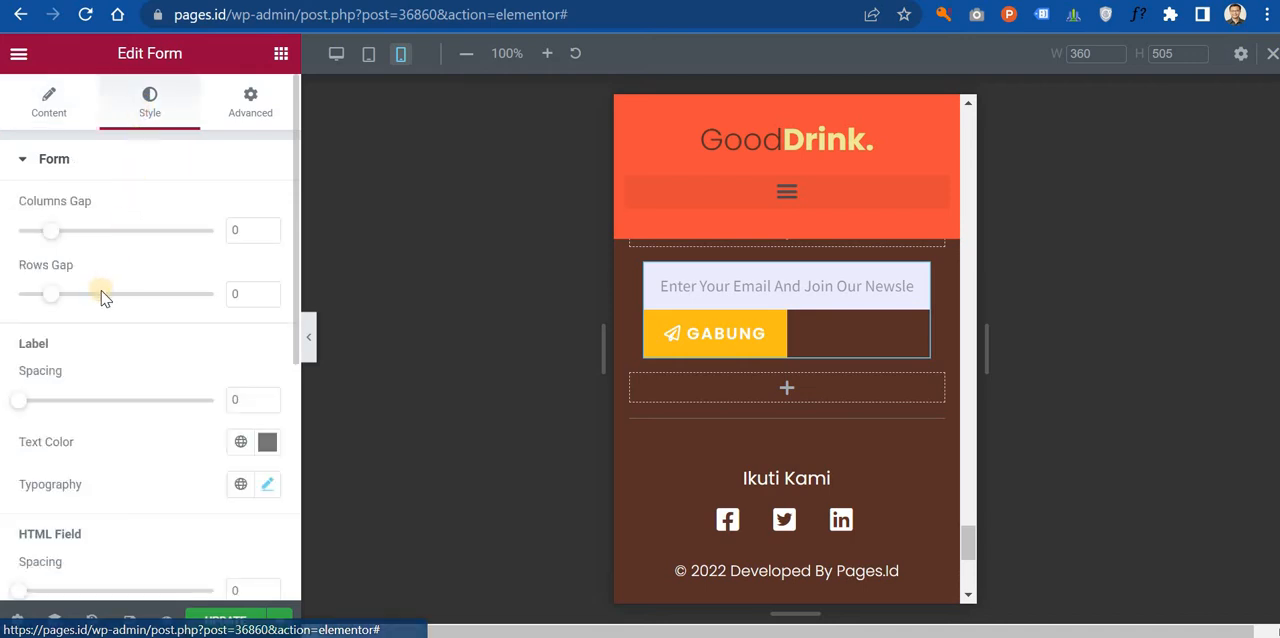
drag(53, 240, 82, 239)
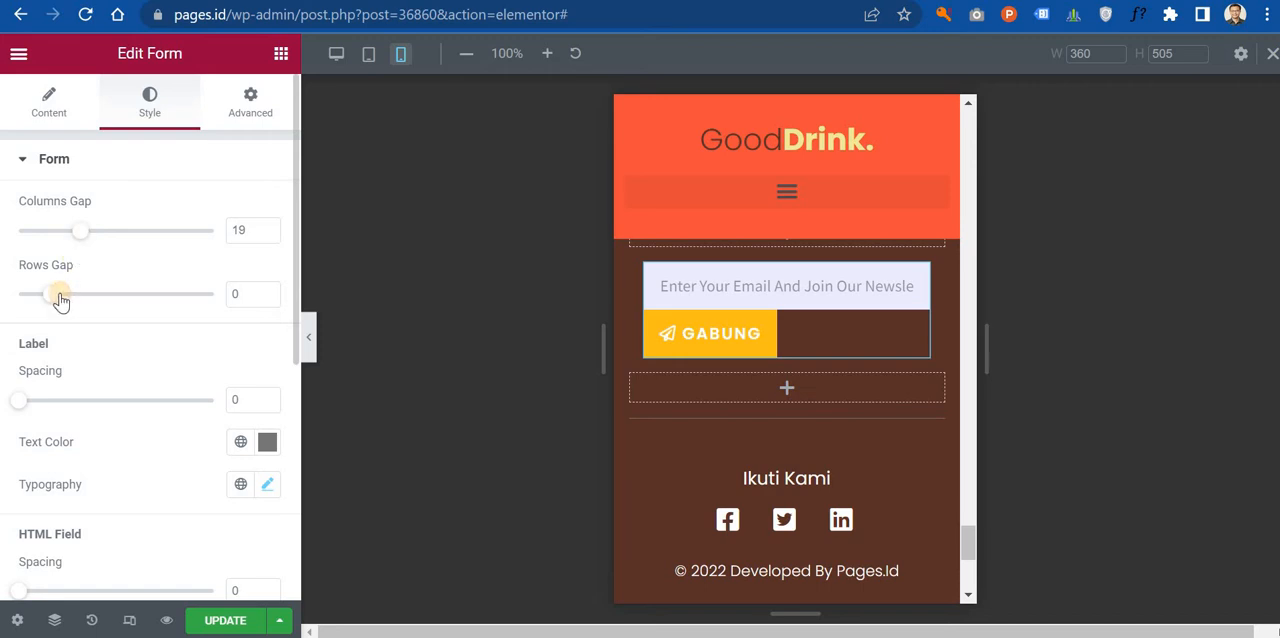
drag(79, 300, 76, 300)
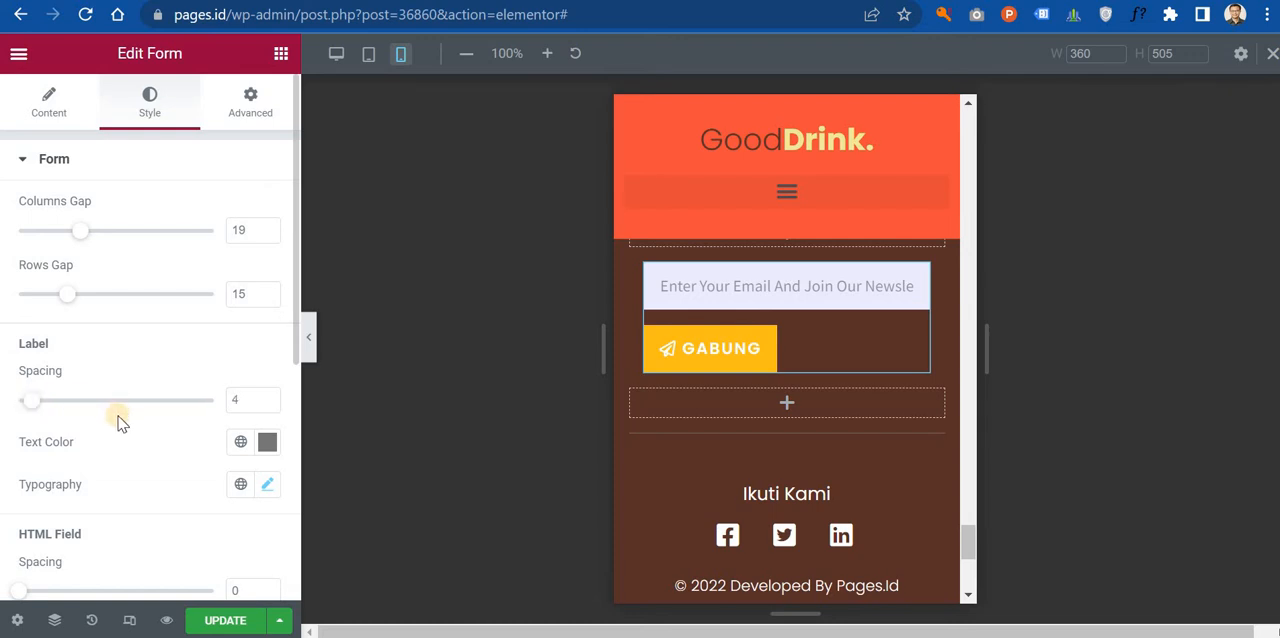
Step: Set the mobile column width of the footer newsletter form's email field to 100%
scroll(118, 423, down, 3)
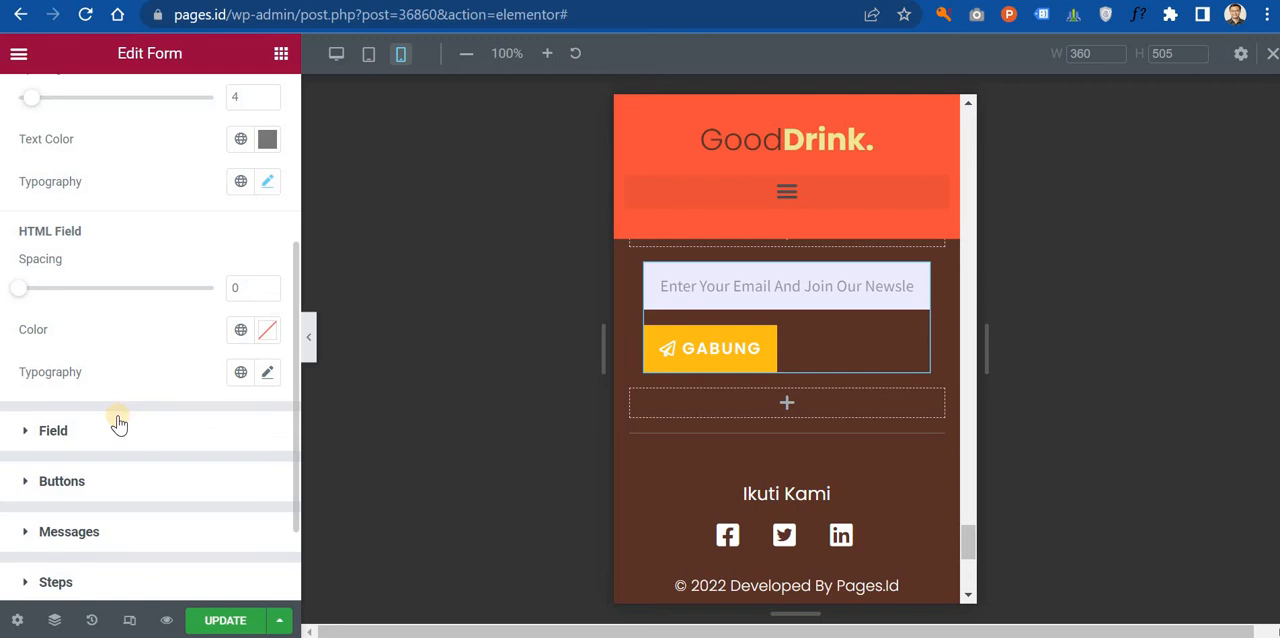
scroll(118, 428, down, 1)
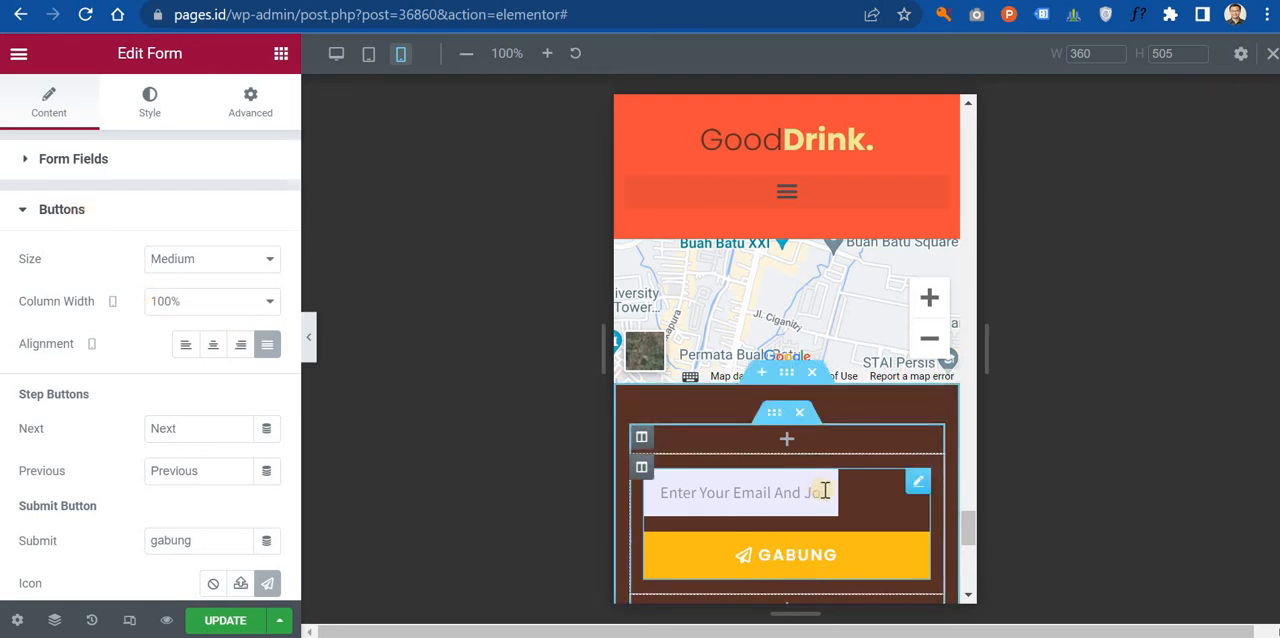
click(164, 166)
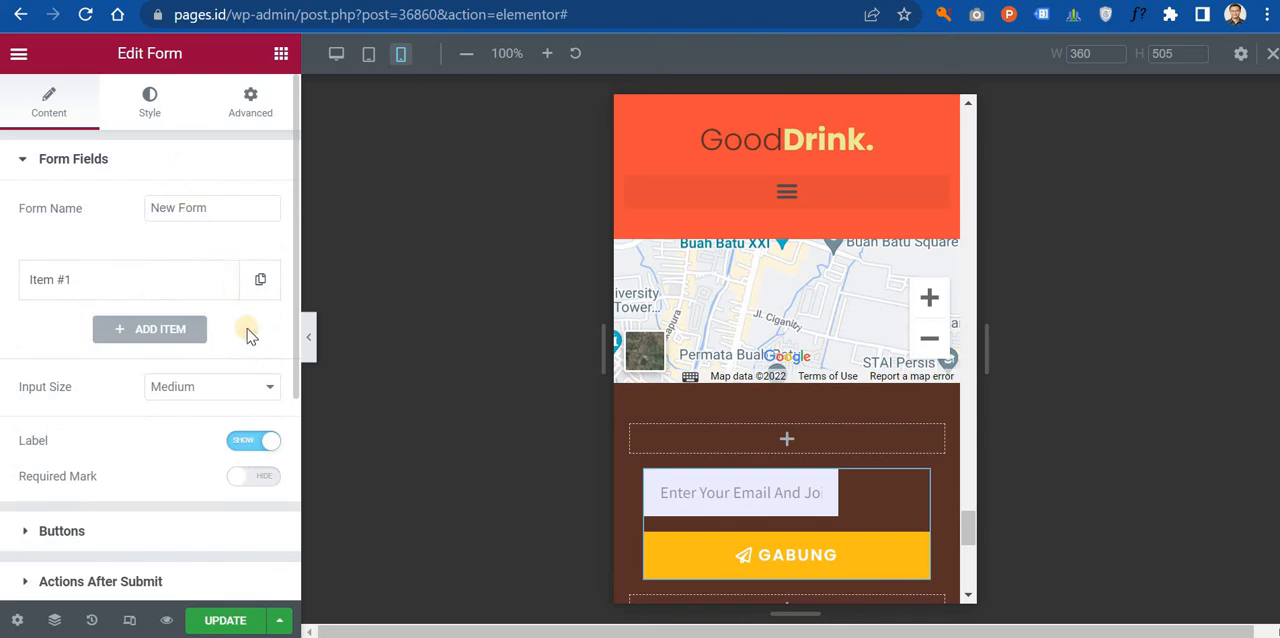
scroll(164, 410, down, 2)
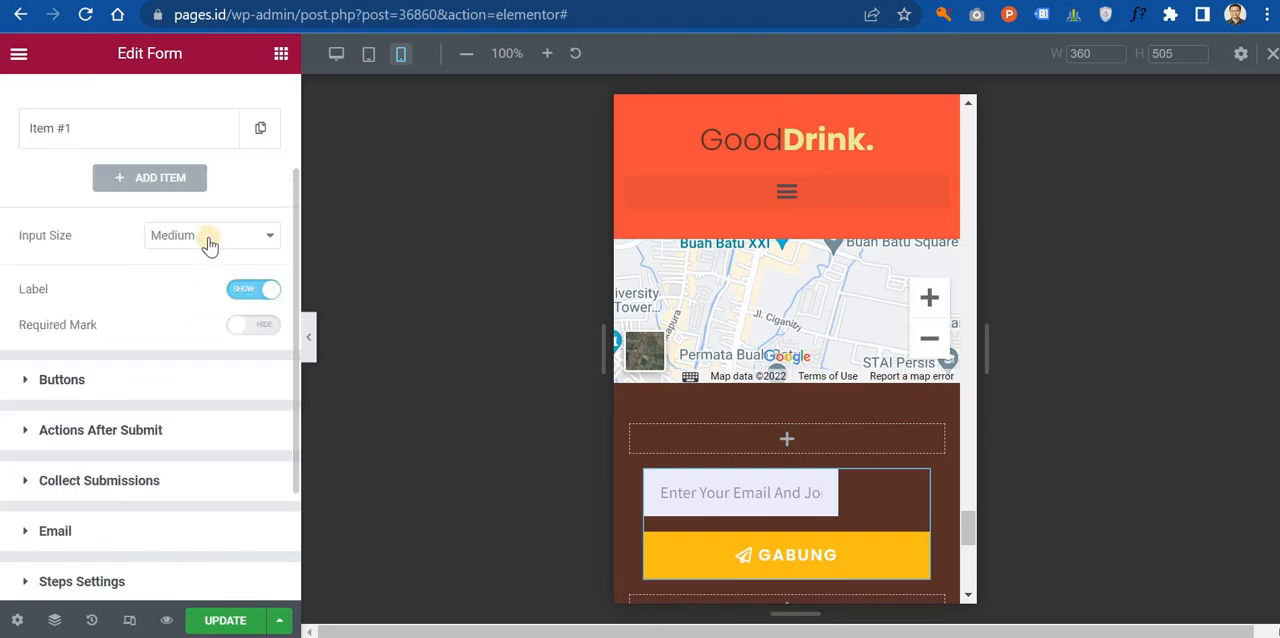
scroll(120, 222, up, 2)
click(148, 115)
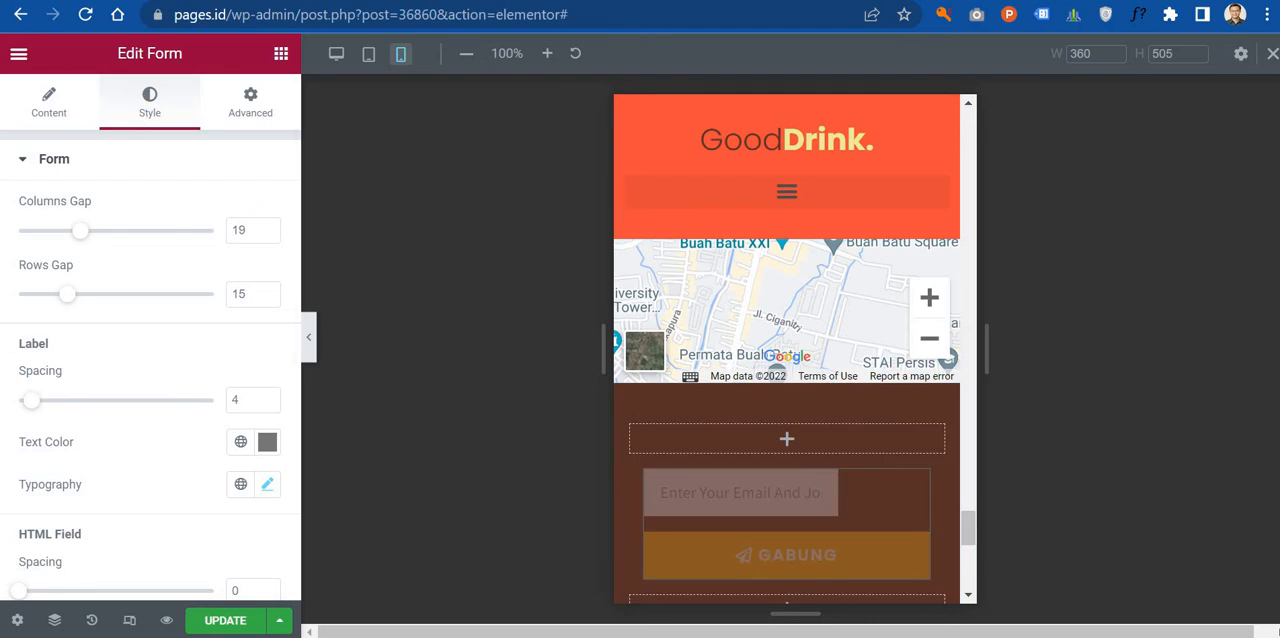
click(47, 118)
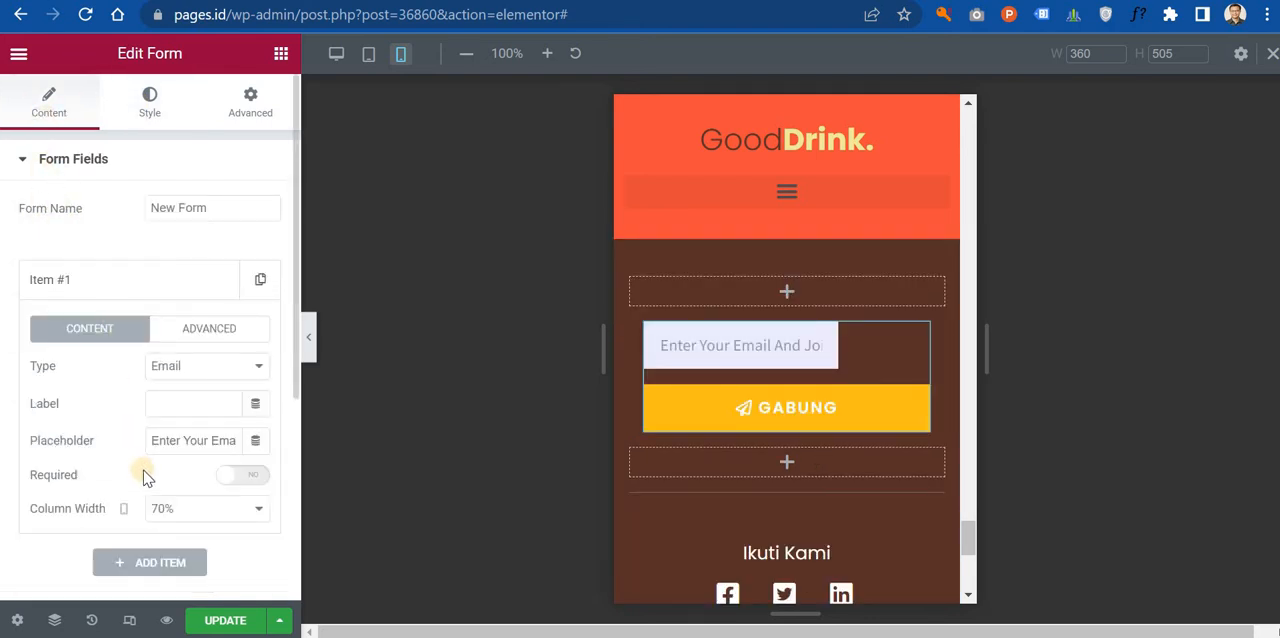
click(202, 510)
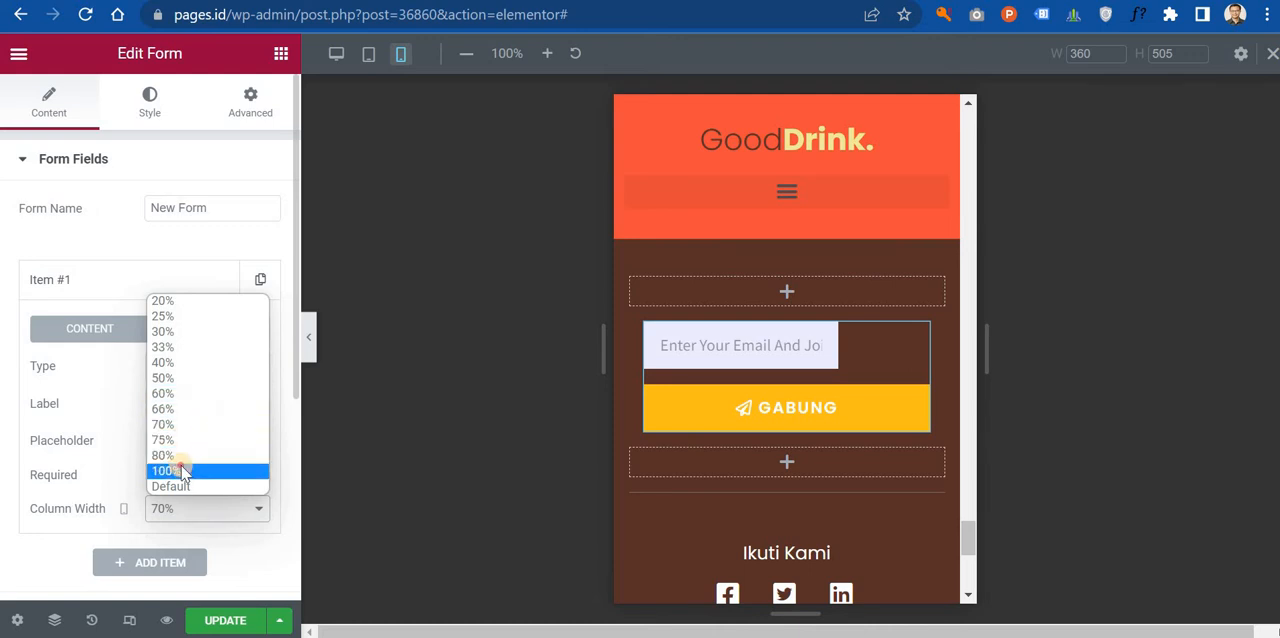
click(178, 470)
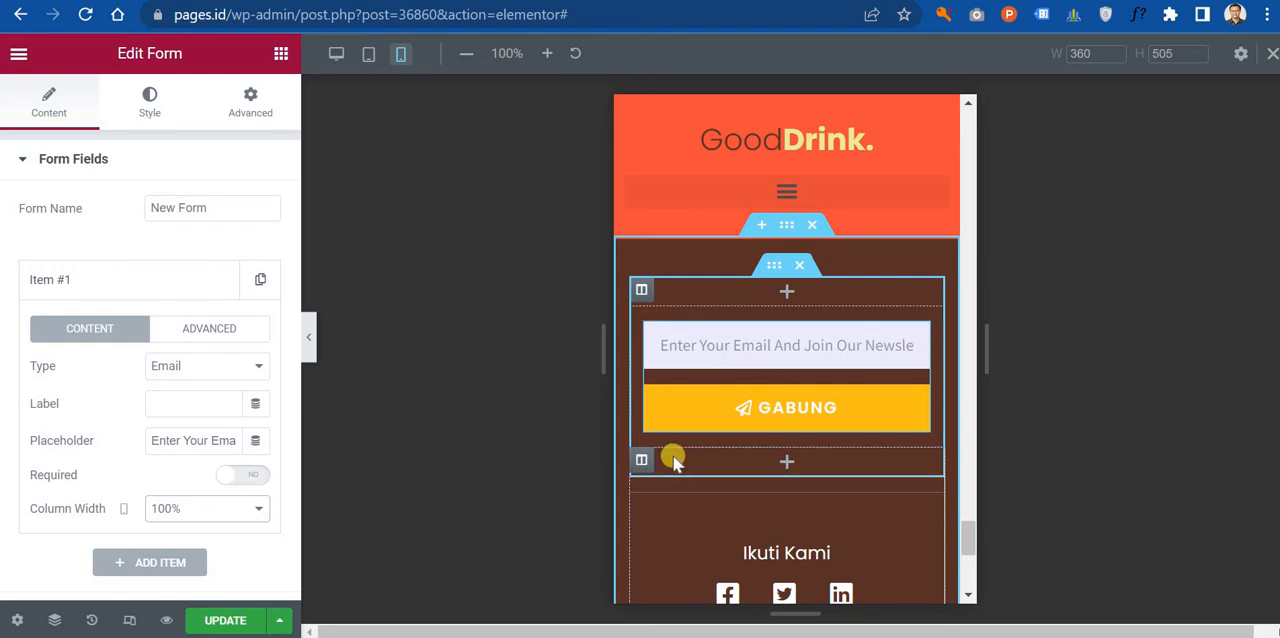
Step: Review the page's mobile layout from the footer up to the header
scroll(675, 460, down, 5)
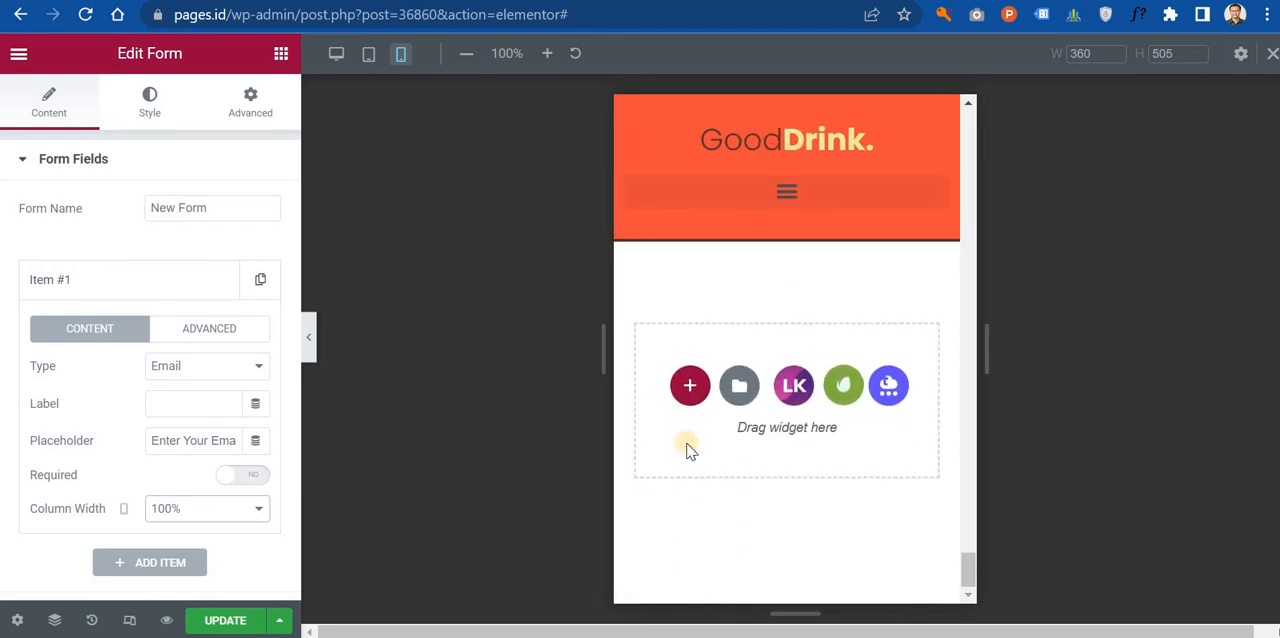
scroll(737, 362, up, 10)
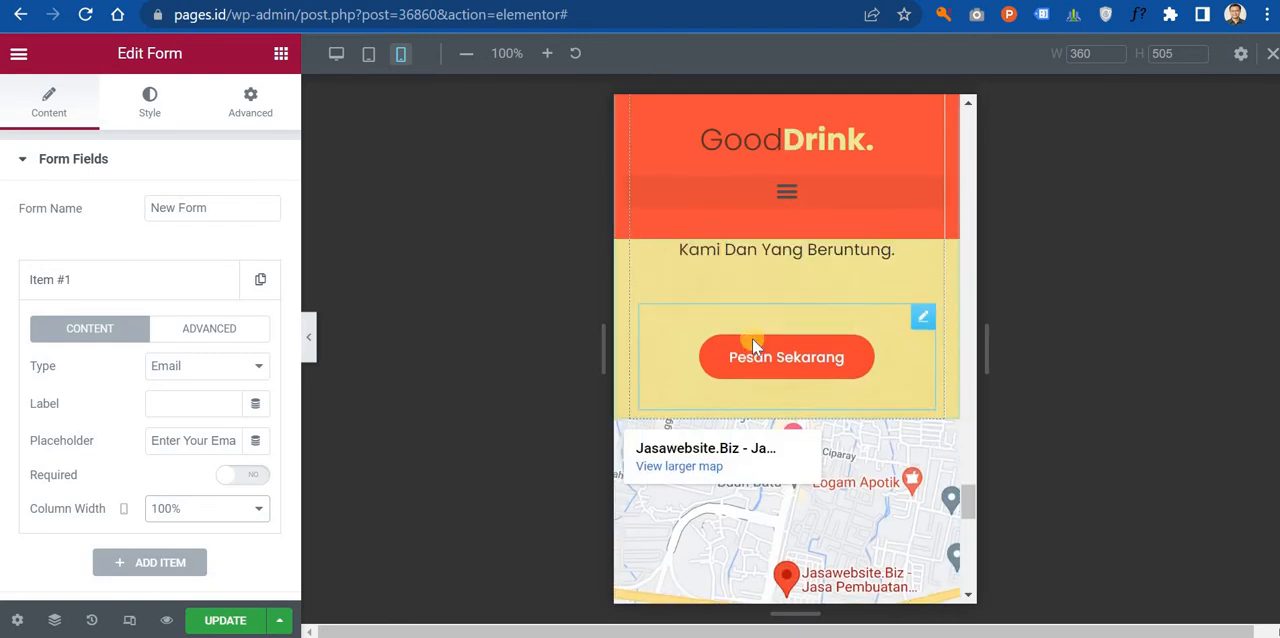
scroll(743, 330, up, 10)
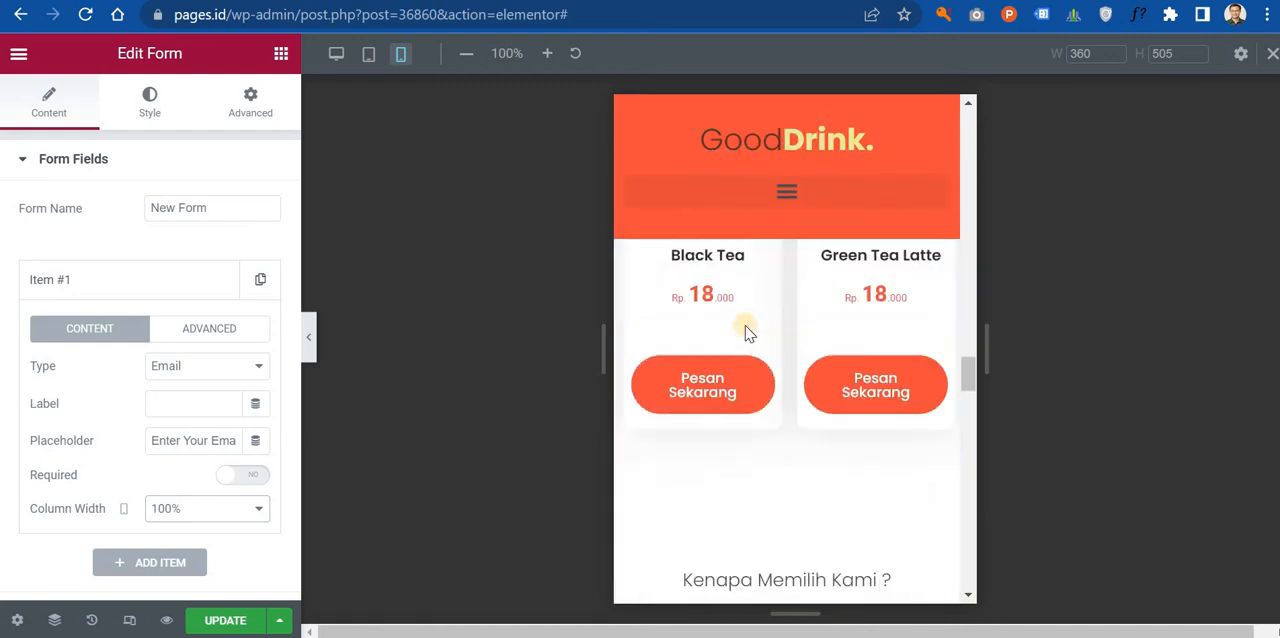
scroll(745, 327, up, 10)
scroll(748, 330, down, 6)
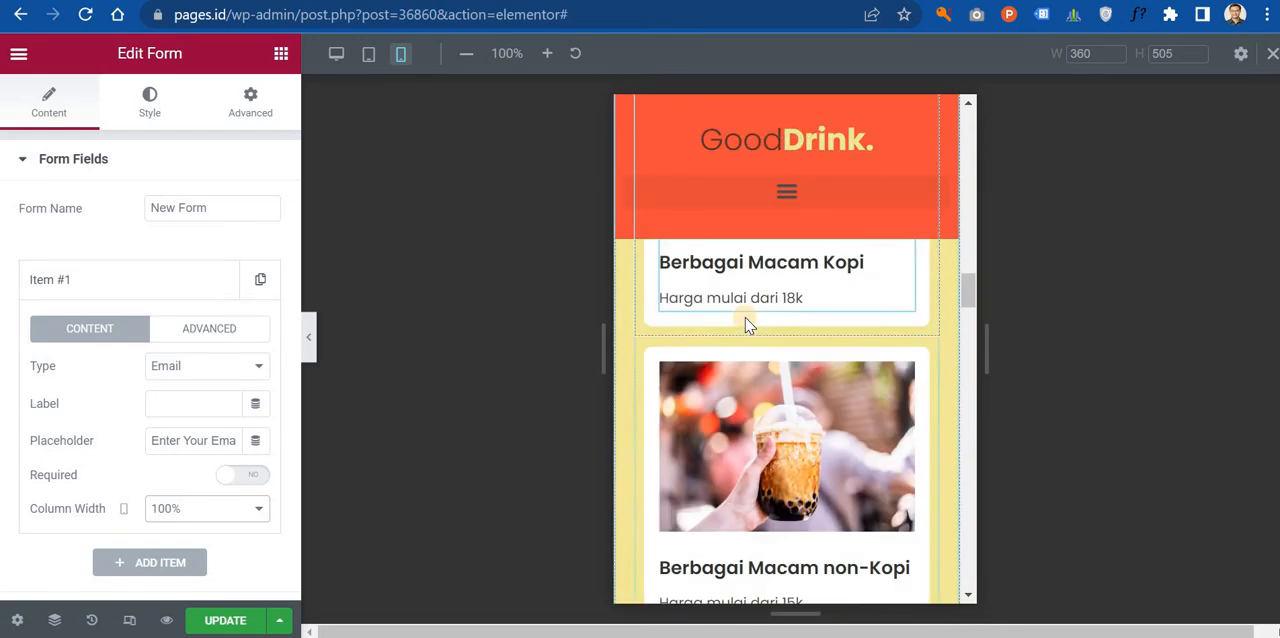
scroll(751, 334, up, 8)
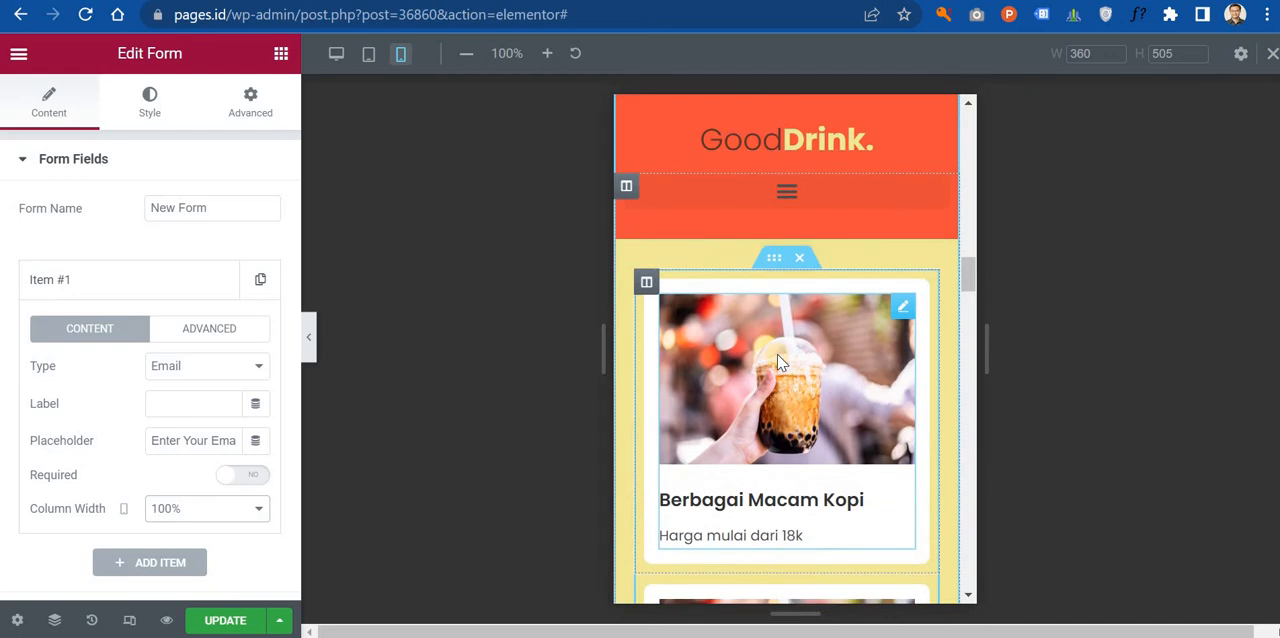
scroll(772, 335, up, 6)
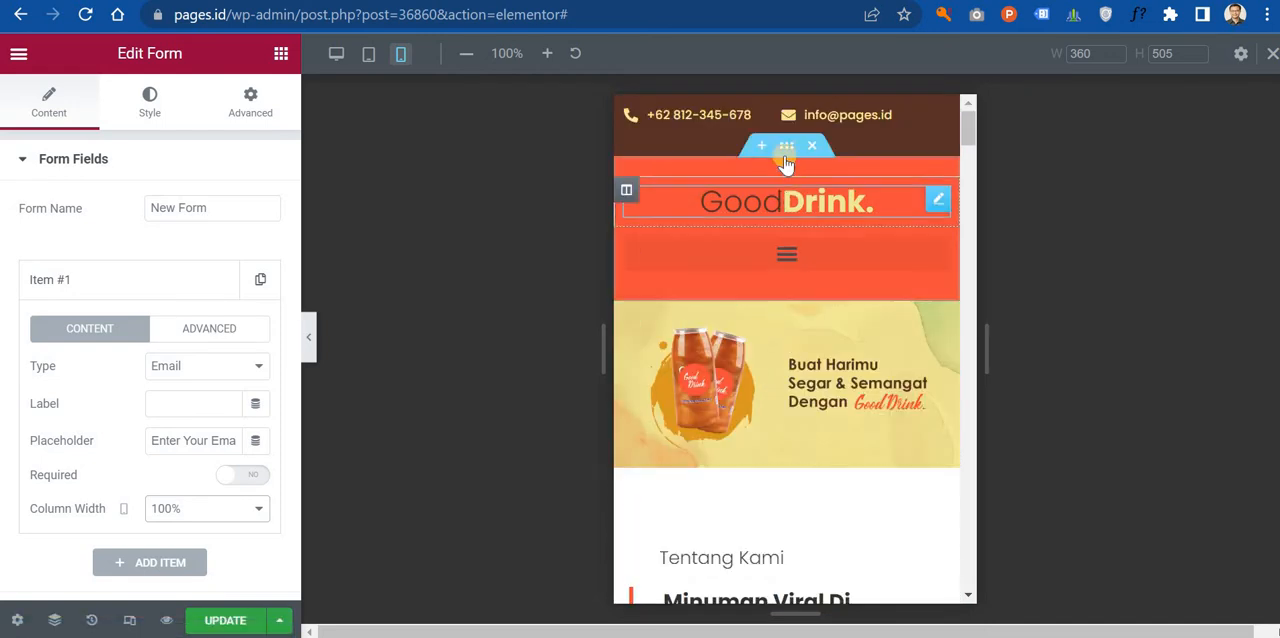
Step: Try black, dark grey and several blue background colors, including #2A2525, #158DED and #294256, on the Good Drink header section
click(786, 147)
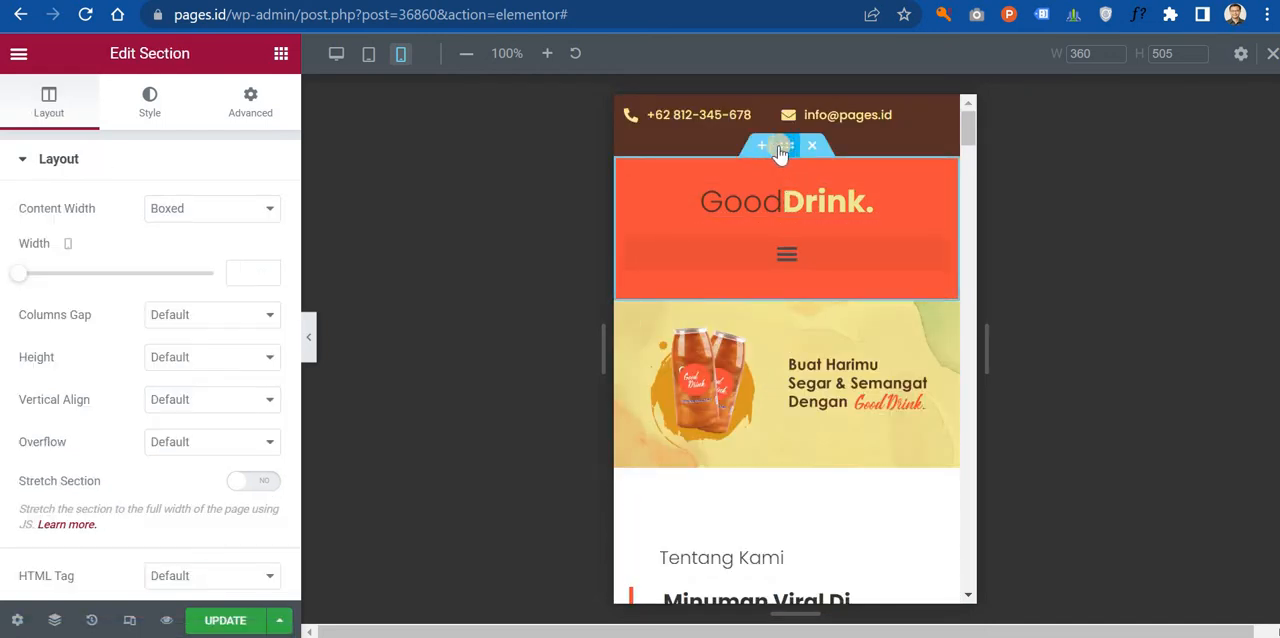
click(145, 118)
click(268, 295)
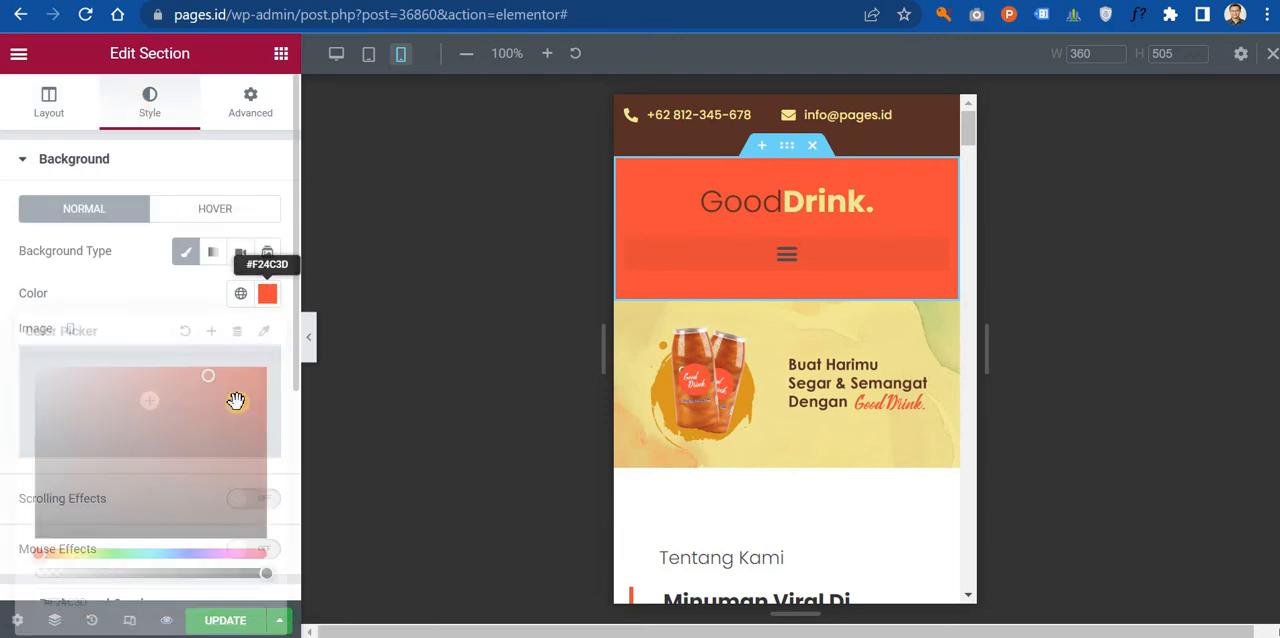
drag(186, 457, 179, 572)
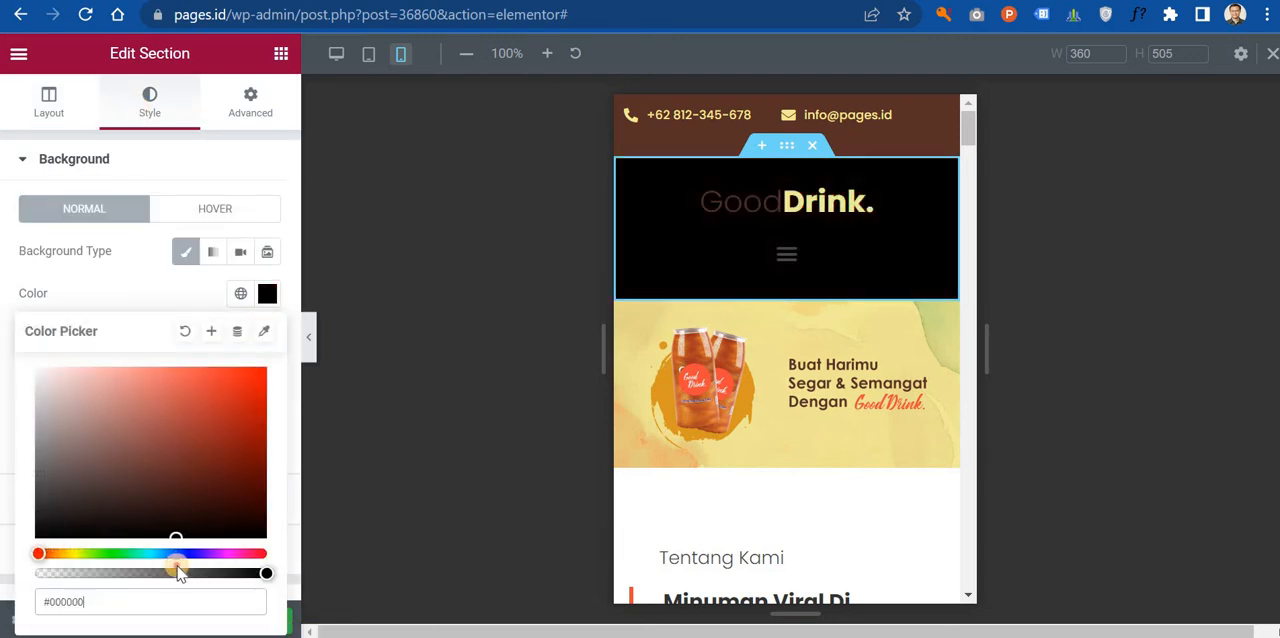
drag(72, 536, 63, 510)
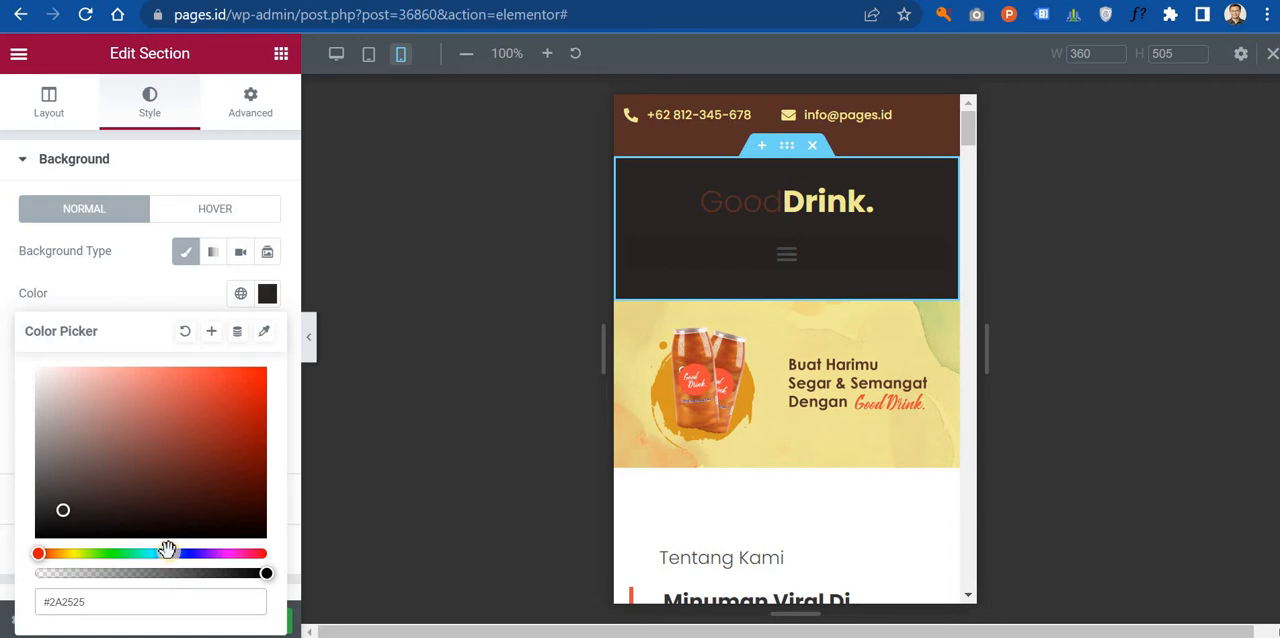
click(167, 552)
drag(246, 403, 247, 379)
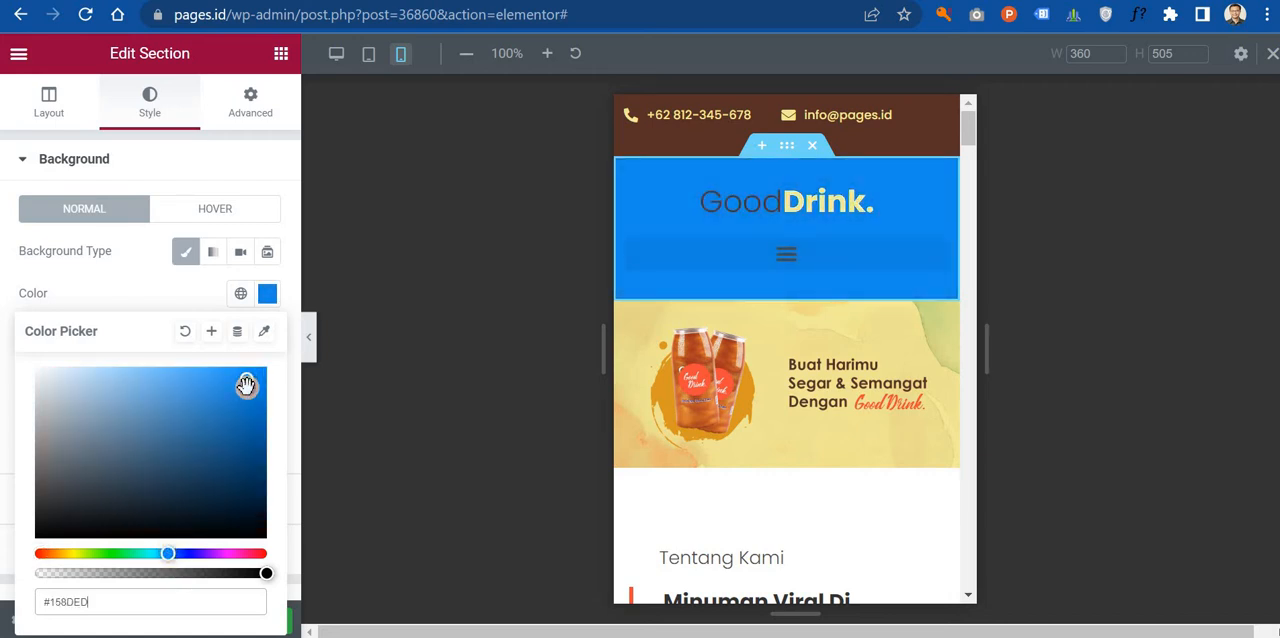
click(237, 467)
click(143, 434)
click(155, 481)
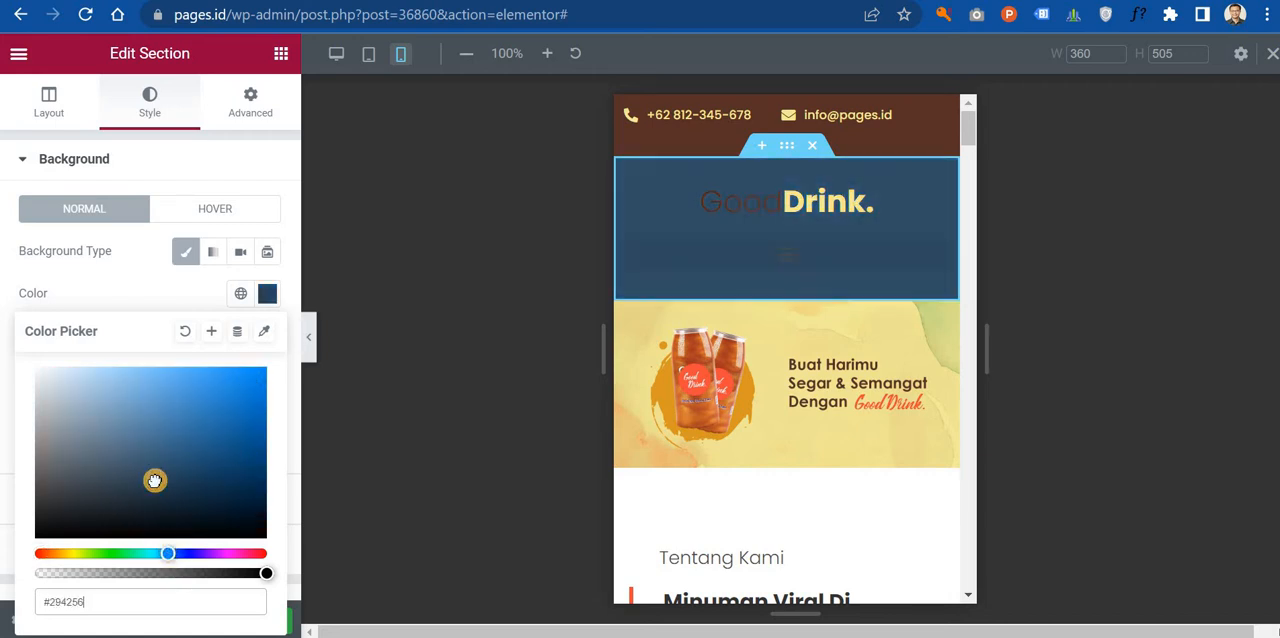
click(207, 394)
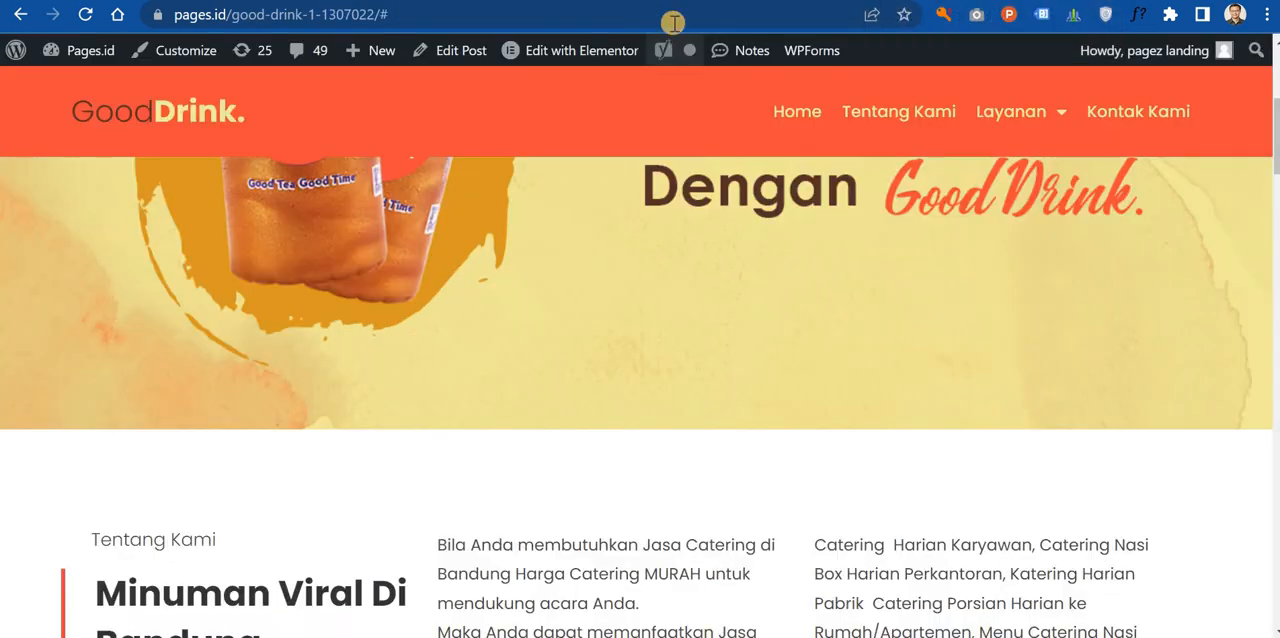
Step: Switch to the browser tab with the original Good Drink page and search Google for "dribble" there
click(674, 18)
text(dri)
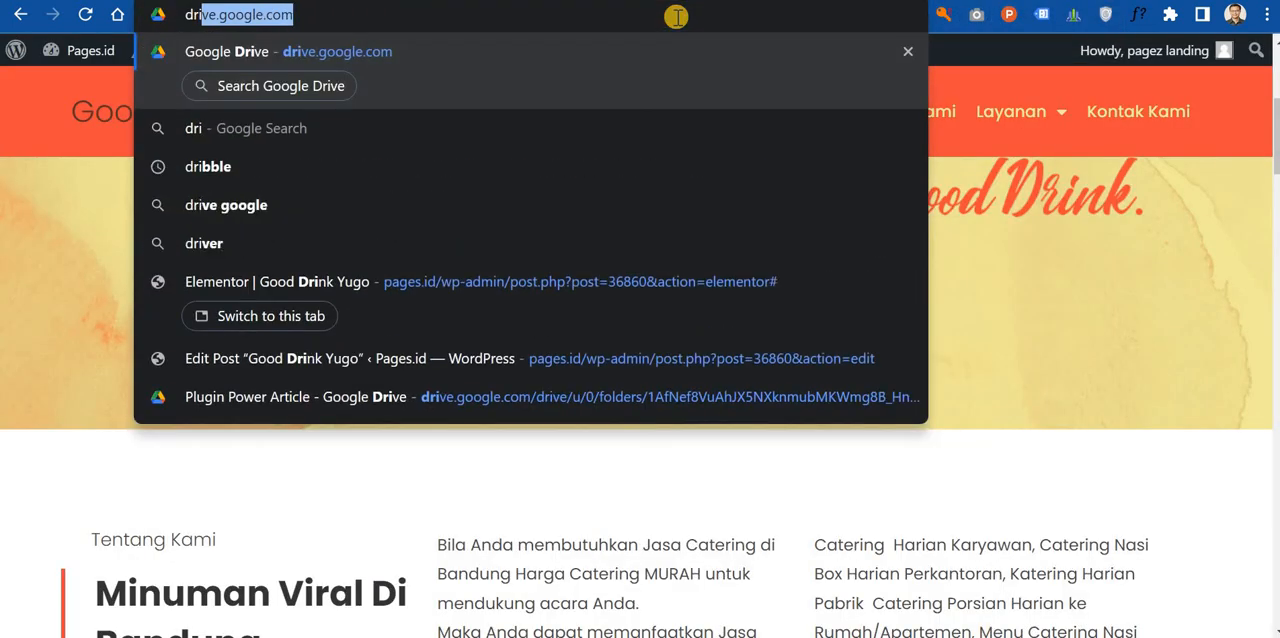
text(bble)
key(Return)
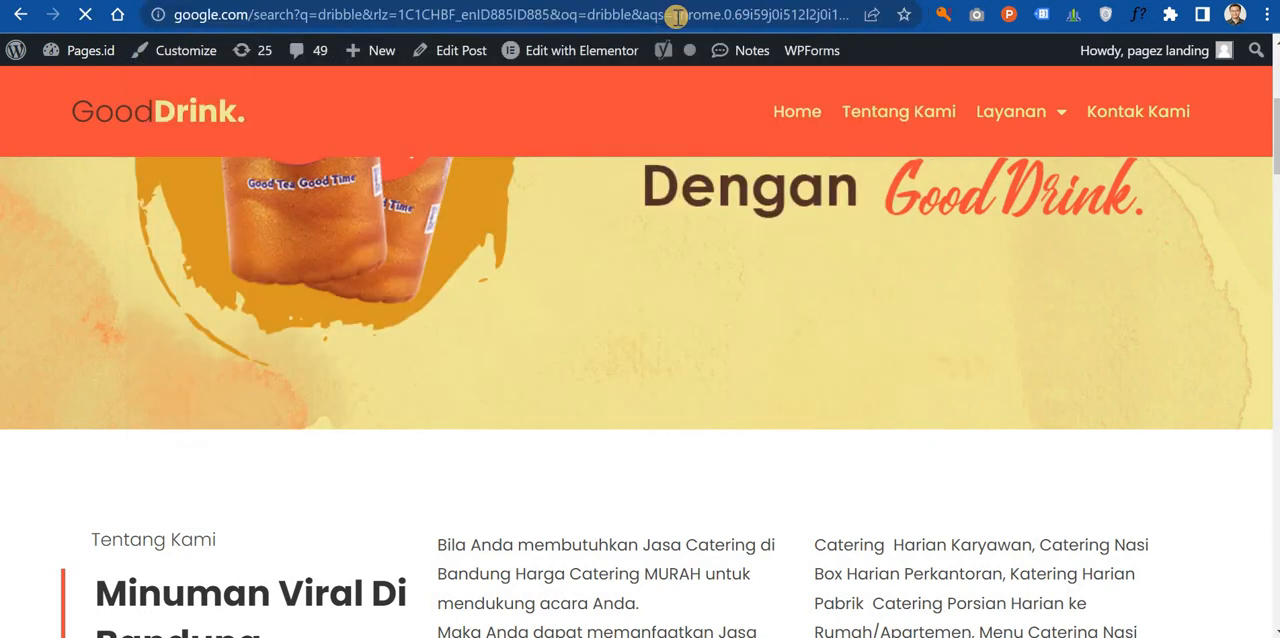
Step: Look up Color Hunt on the web and open the colorhunt.co palette site
click(772, 20)
text(colorh)
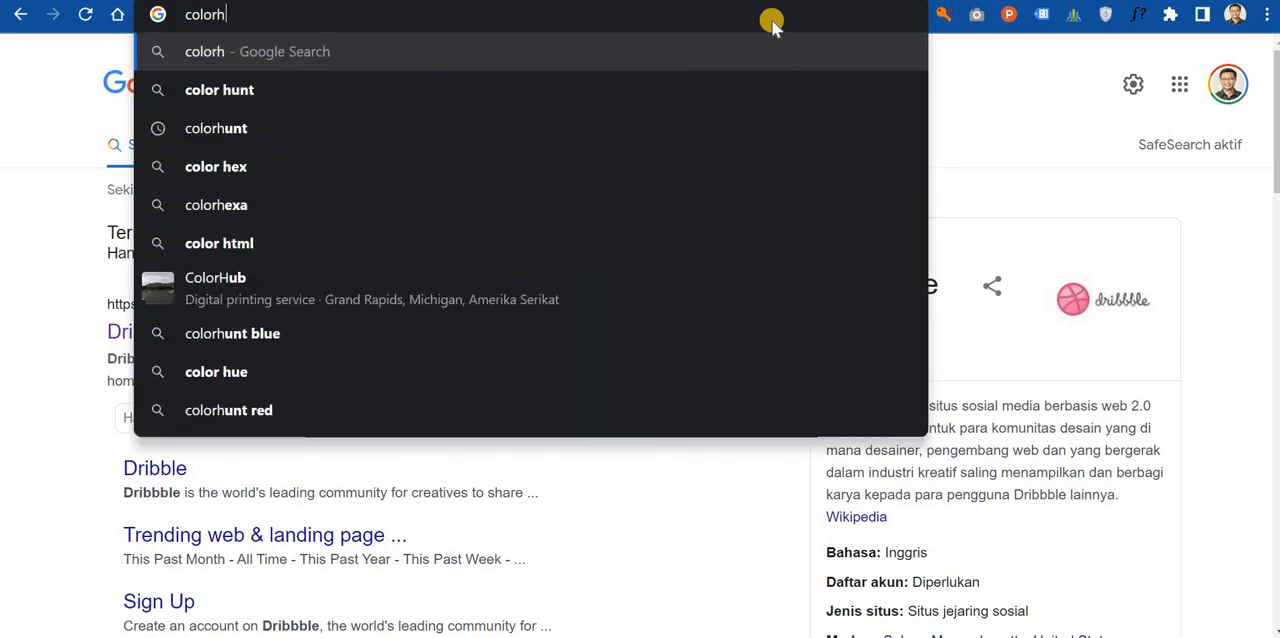
key(Down)
key(Return)
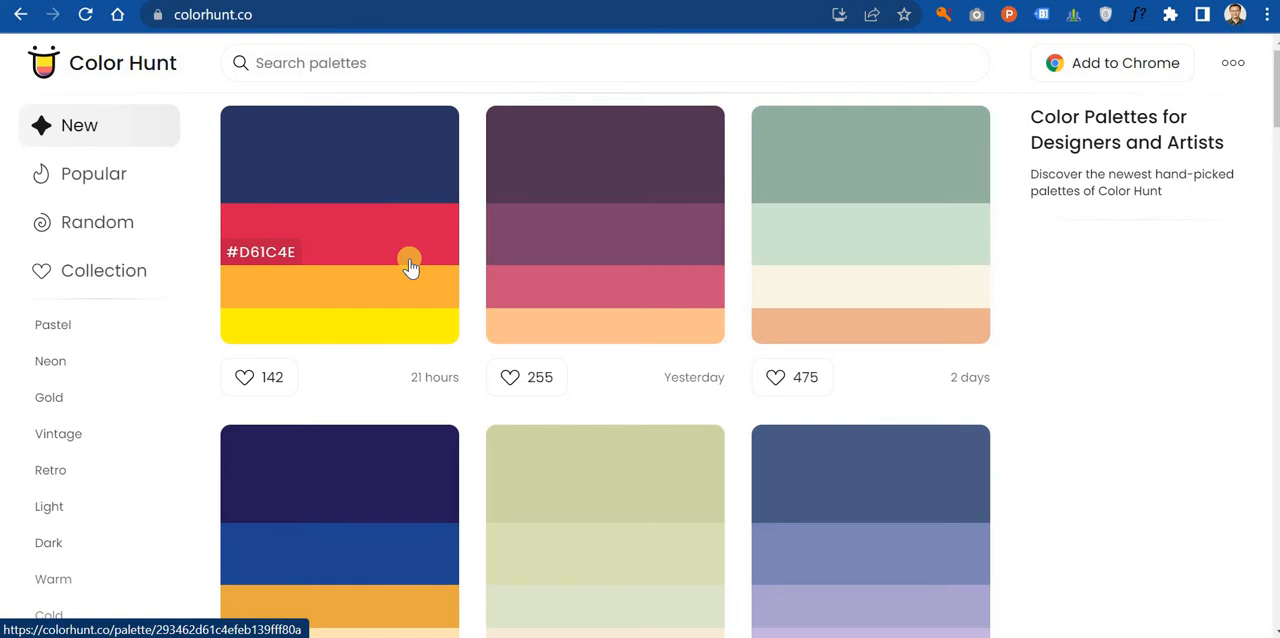
Step: Filter the Color Hunt palettes by Black, browse them and pick the orange swatch of the navy, orange and light grey palette
click(420, 70)
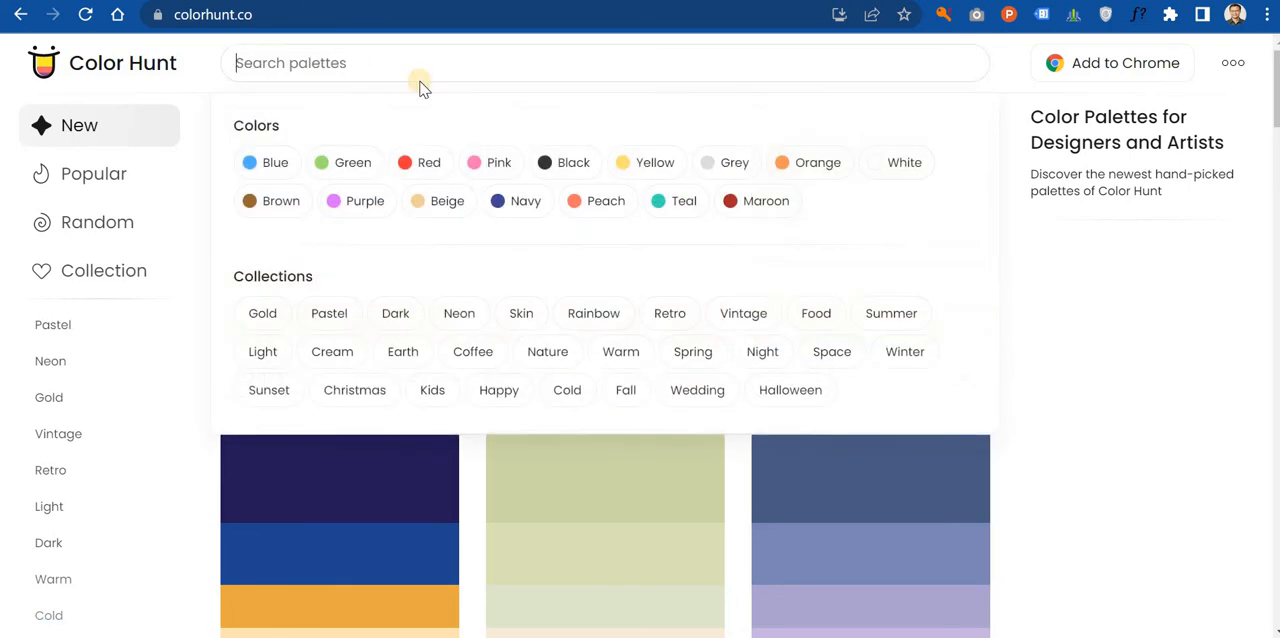
click(565, 163)
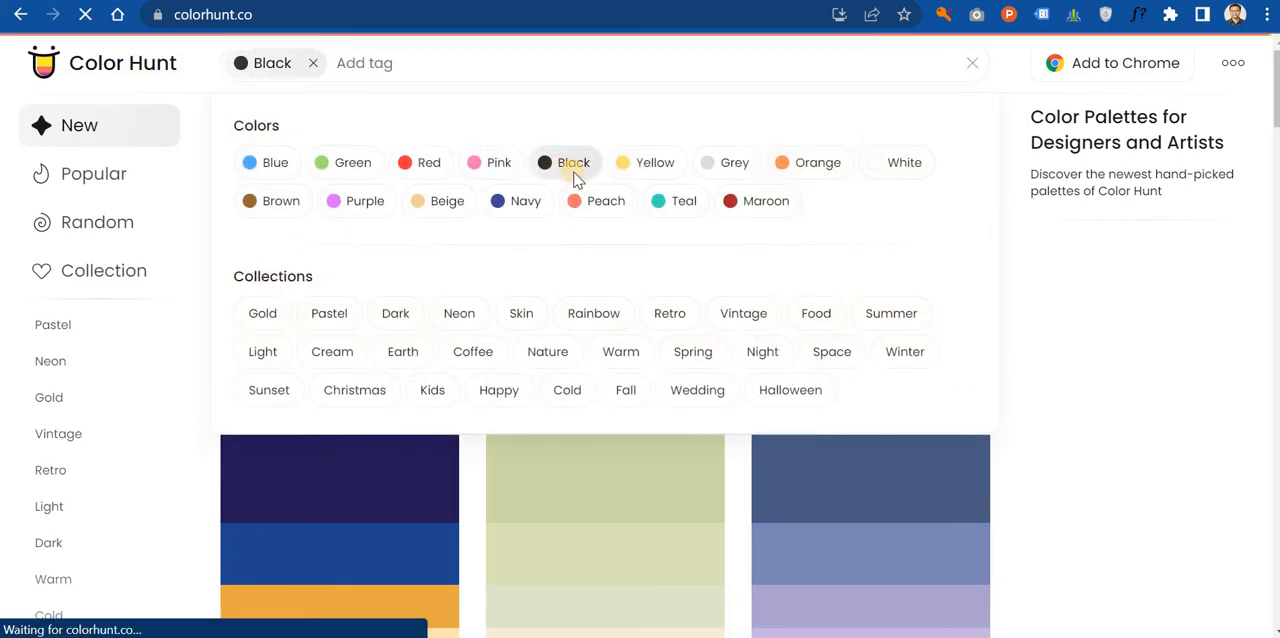
scroll(640, 254, down, 4)
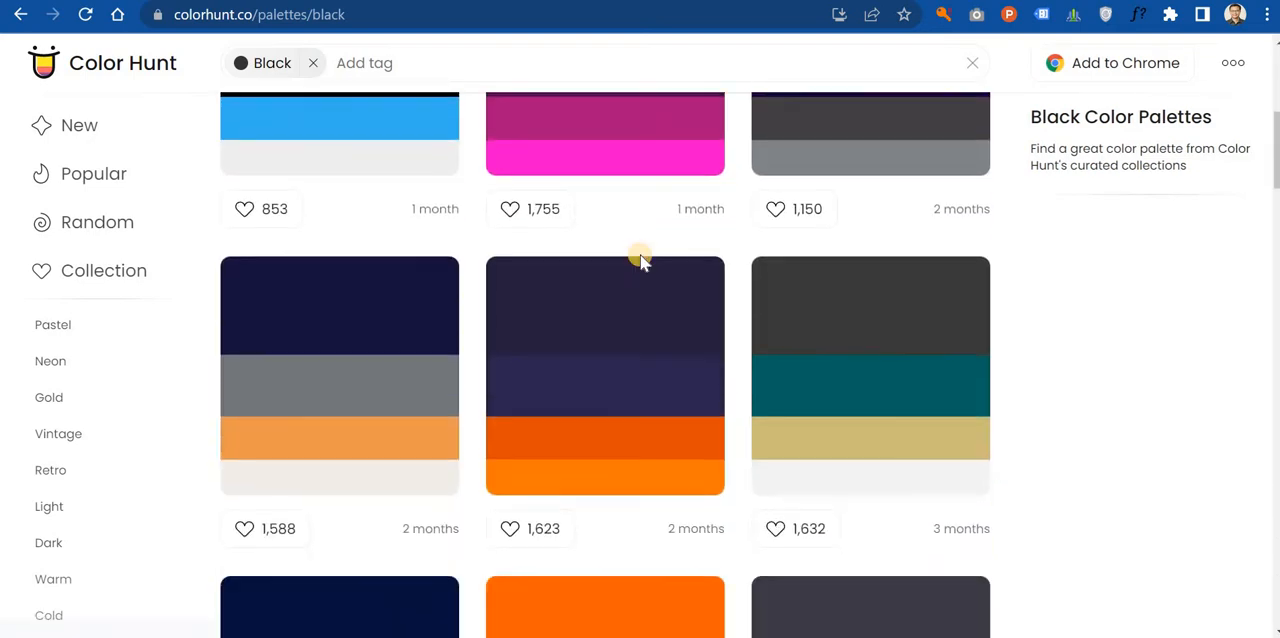
scroll(639, 250, down, 5)
scroll(639, 250, up, 4)
scroll(639, 250, down, 4)
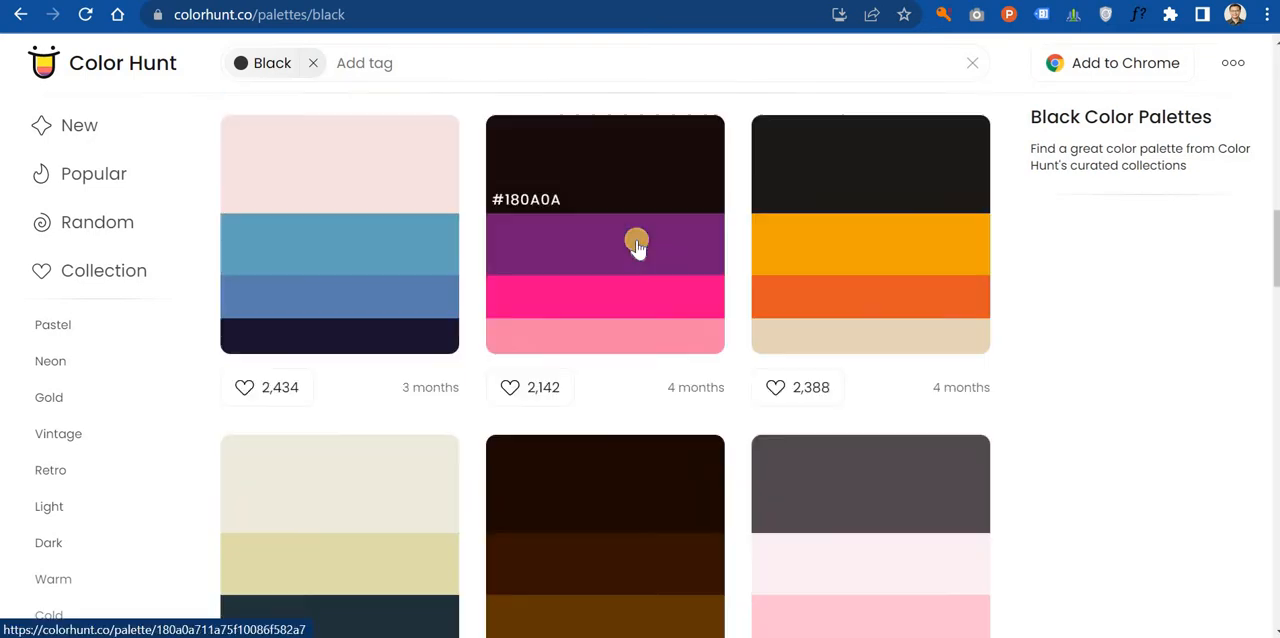
scroll(636, 243, down, 11)
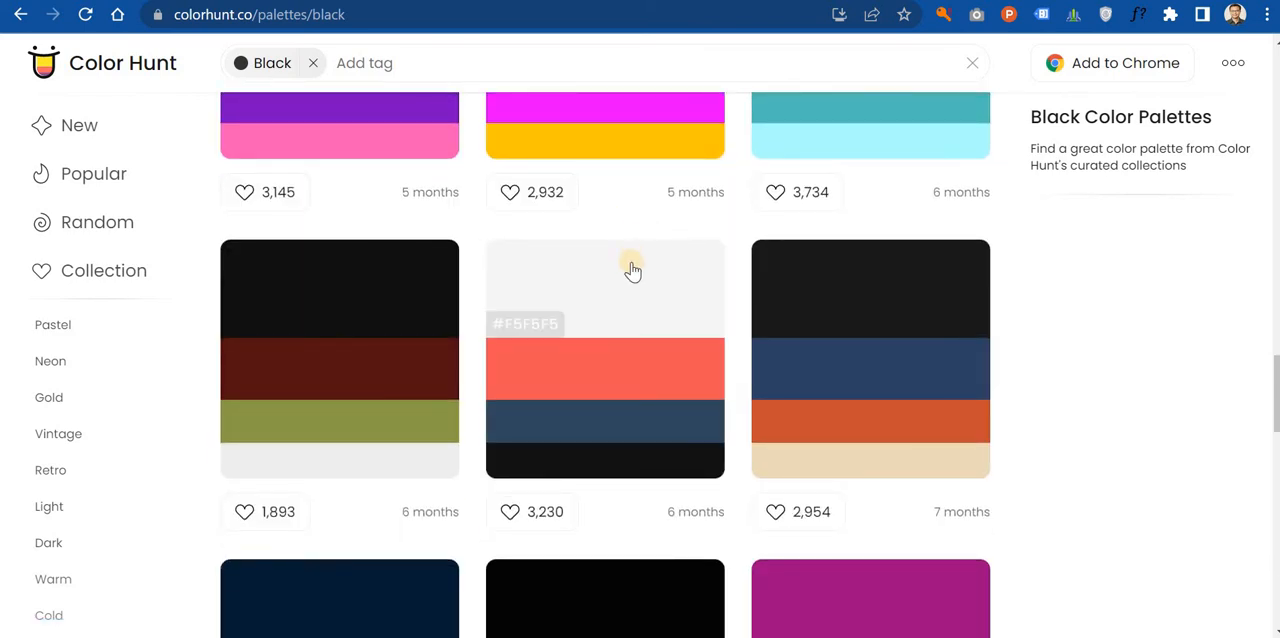
scroll(620, 255, up, 6)
scroll(618, 258, up, 9)
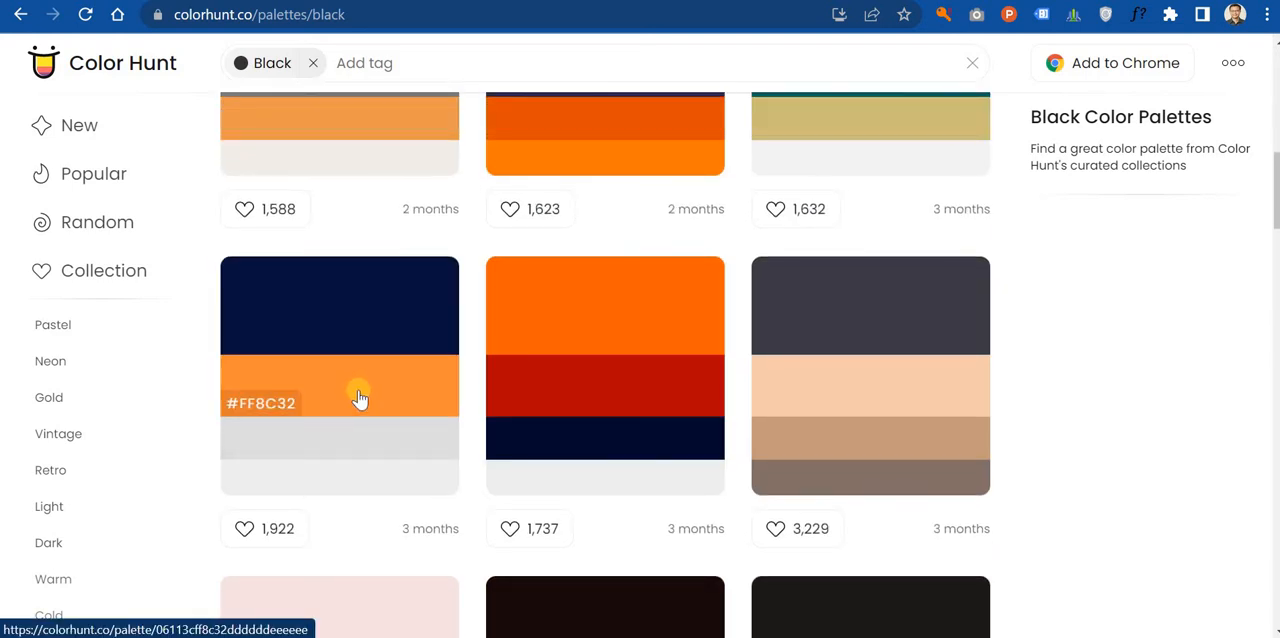
click(295, 408)
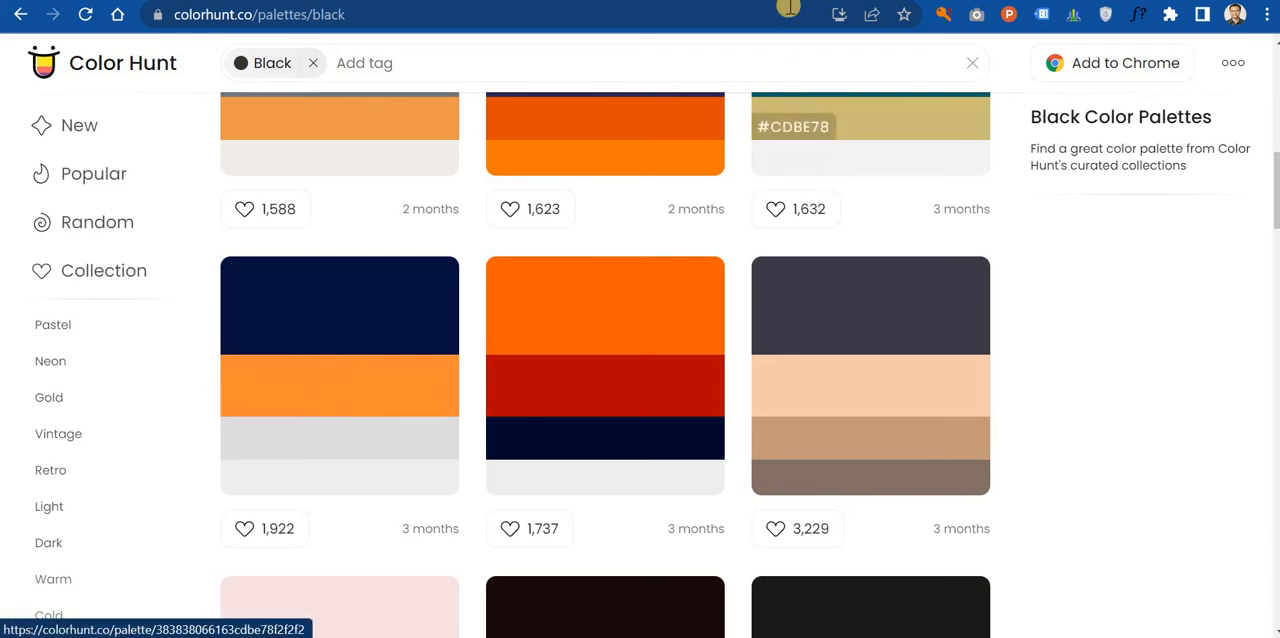
Step: Return to the Elementor editor and set the header section's background color to FF8C32
click(770, 2)
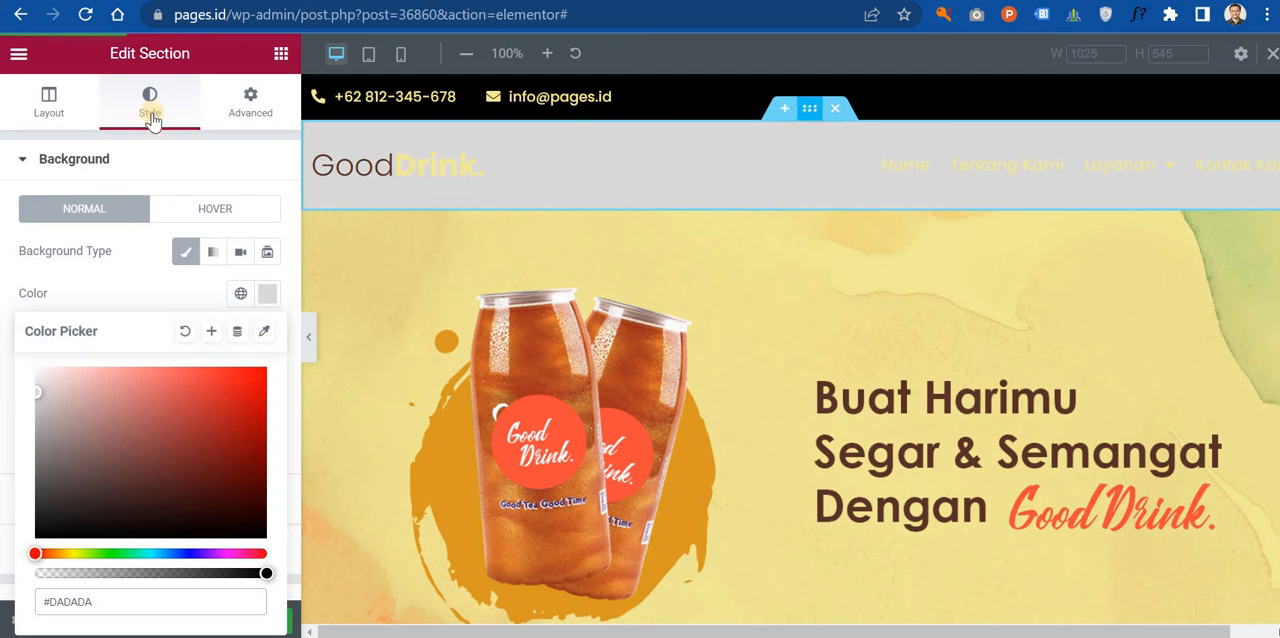
click(267, 293)
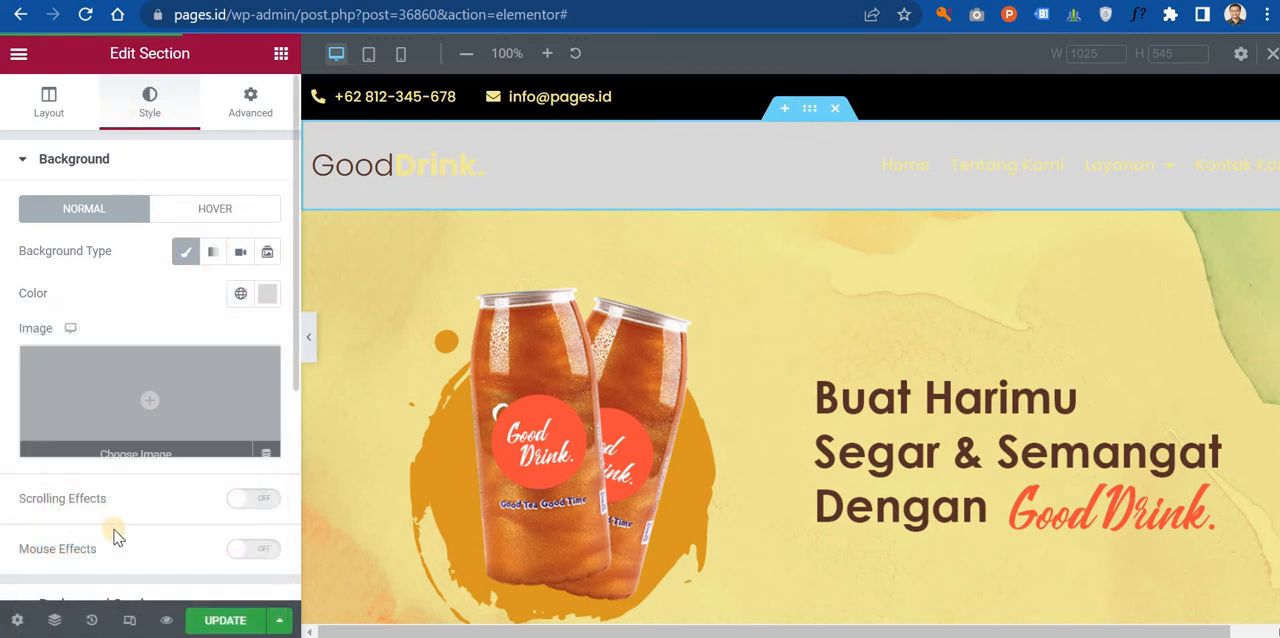
click(267, 294)
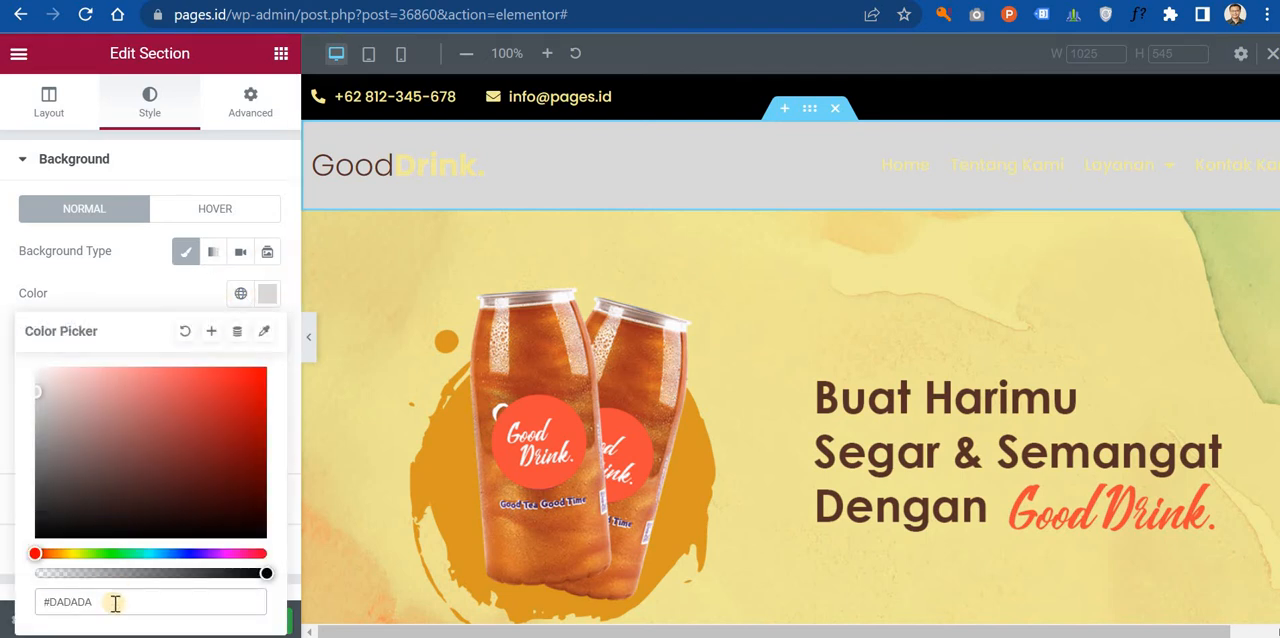
key(ctrl+v)
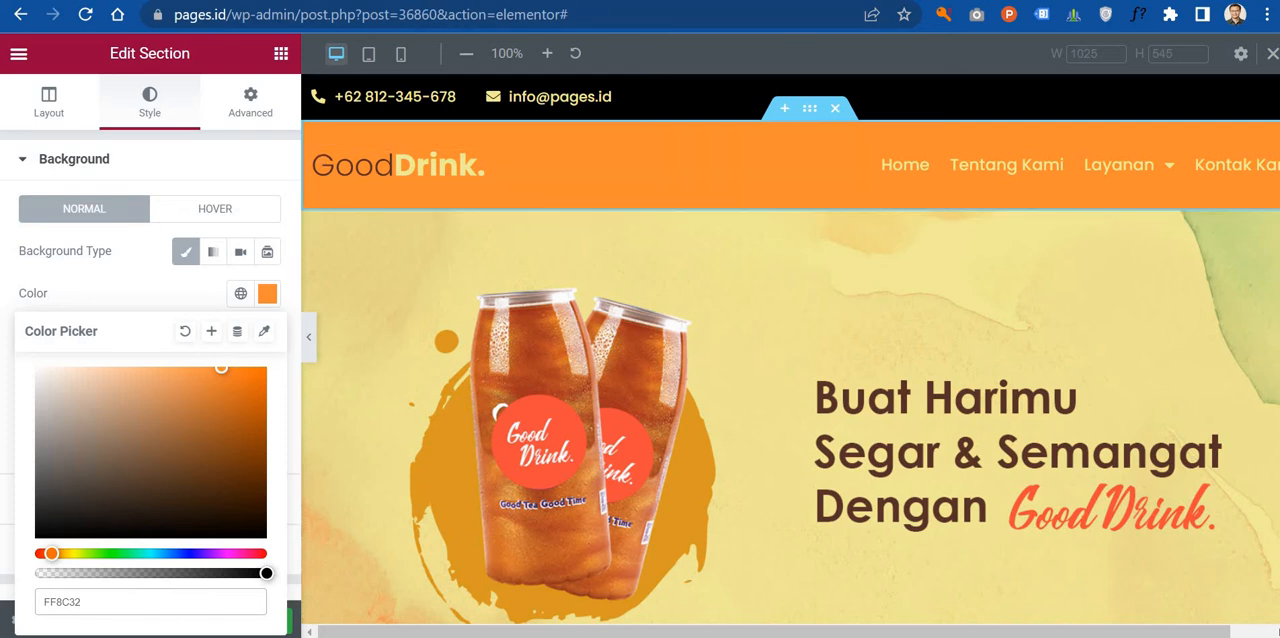
Step: Pick the navy swatch of the navy, orange and light grey palette on Color Hunt and return to the Elementor editor
key(alt+Tab)
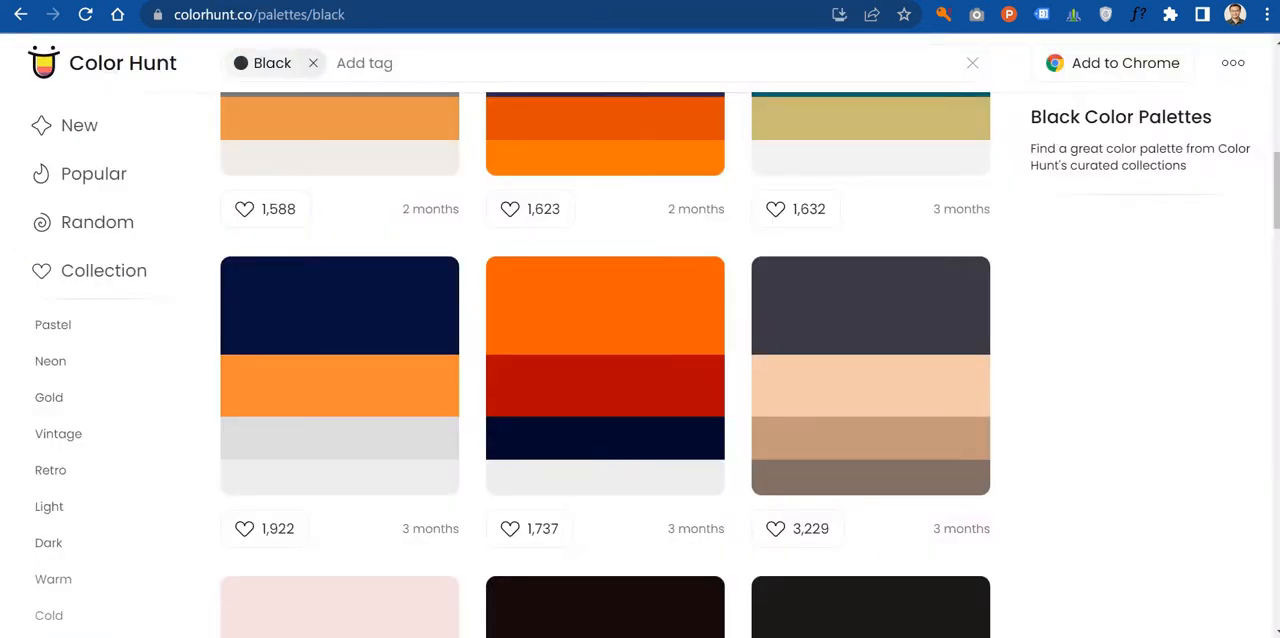
click(374, 330)
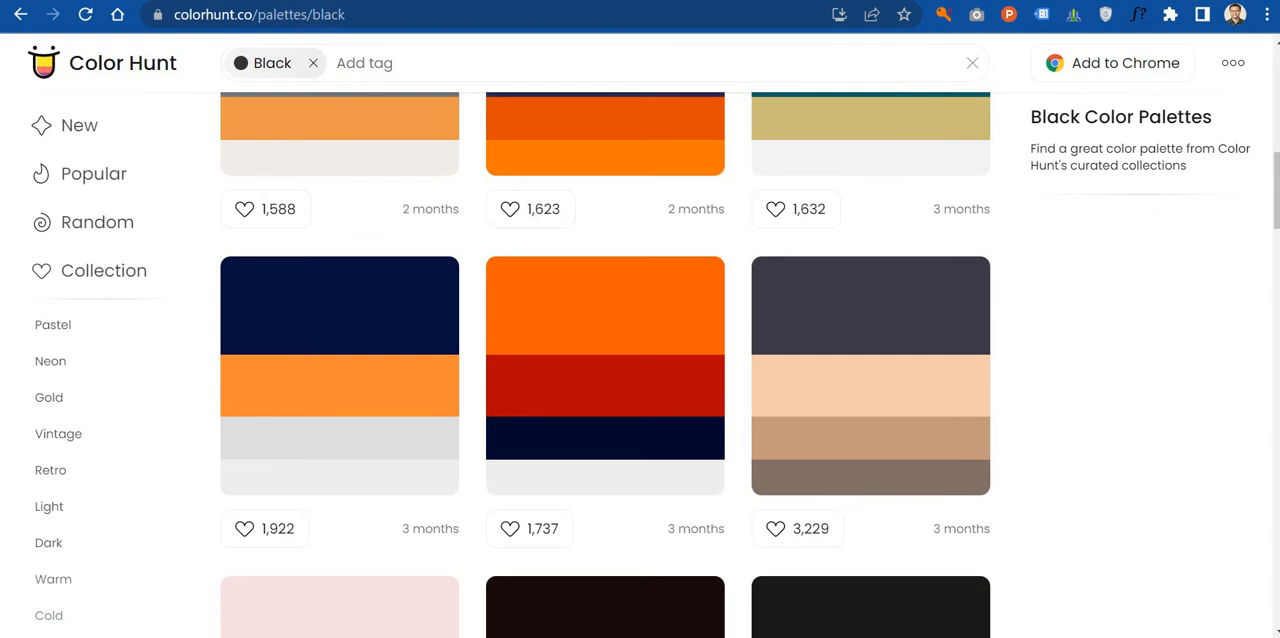
key(alt+Tab)
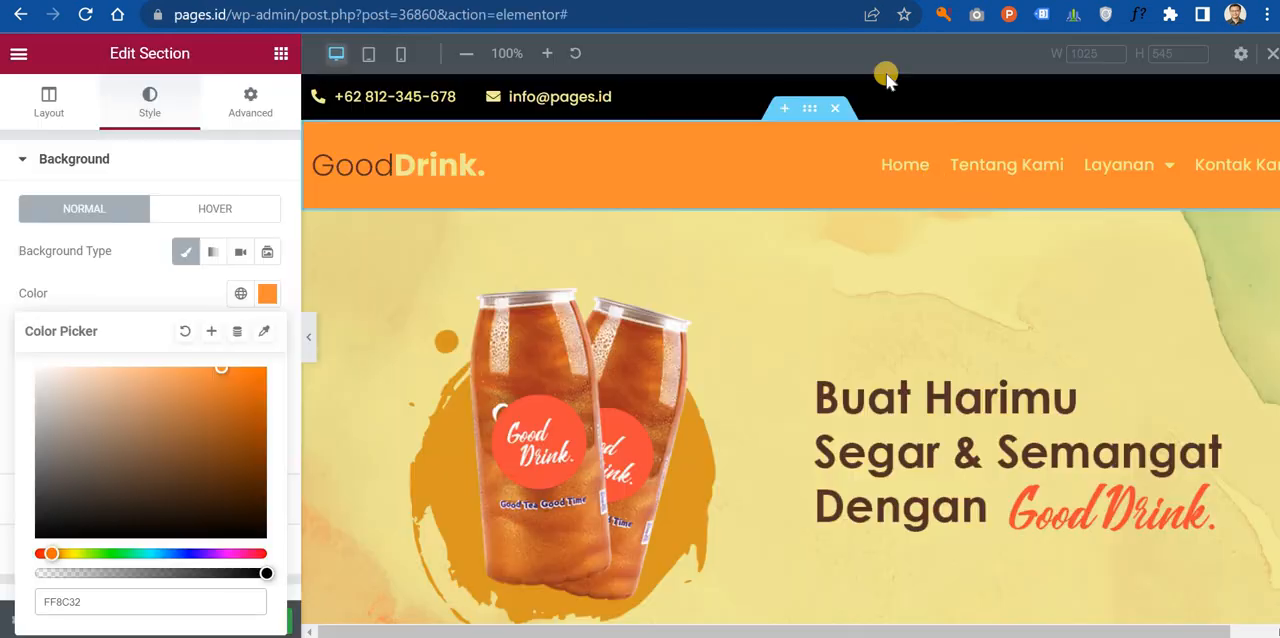
Step: Set the normal text color of the header's navigation menu to black, #000000
click(1262, 176)
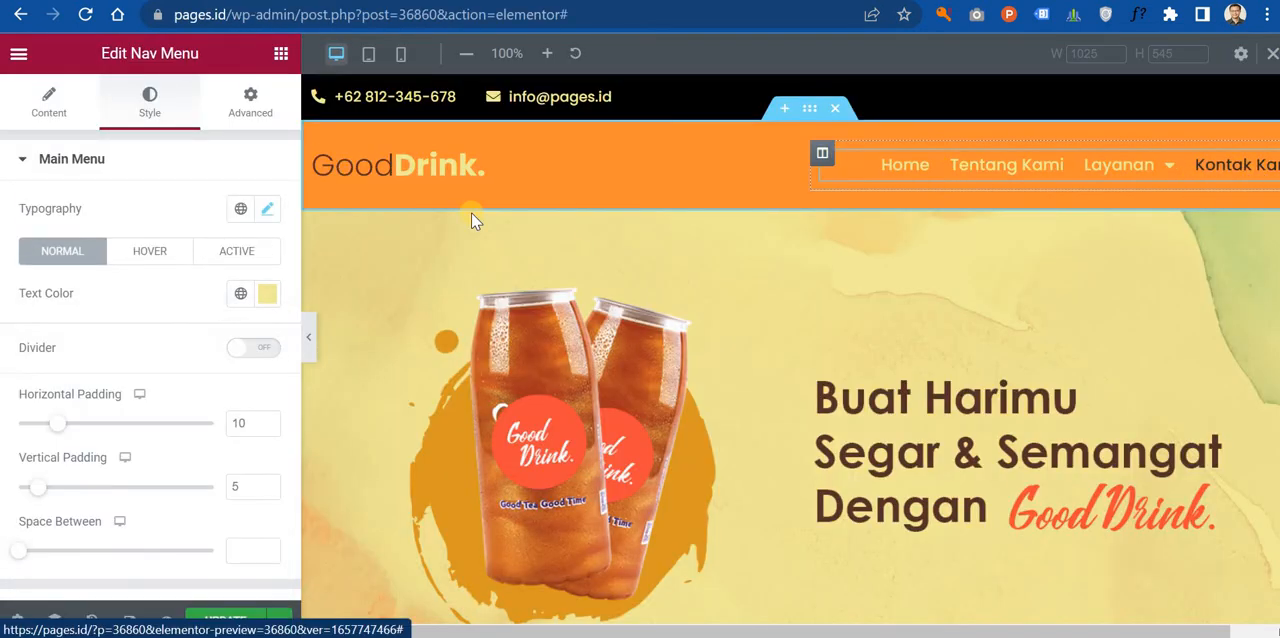
click(267, 293)
drag(106, 489, 62, 572)
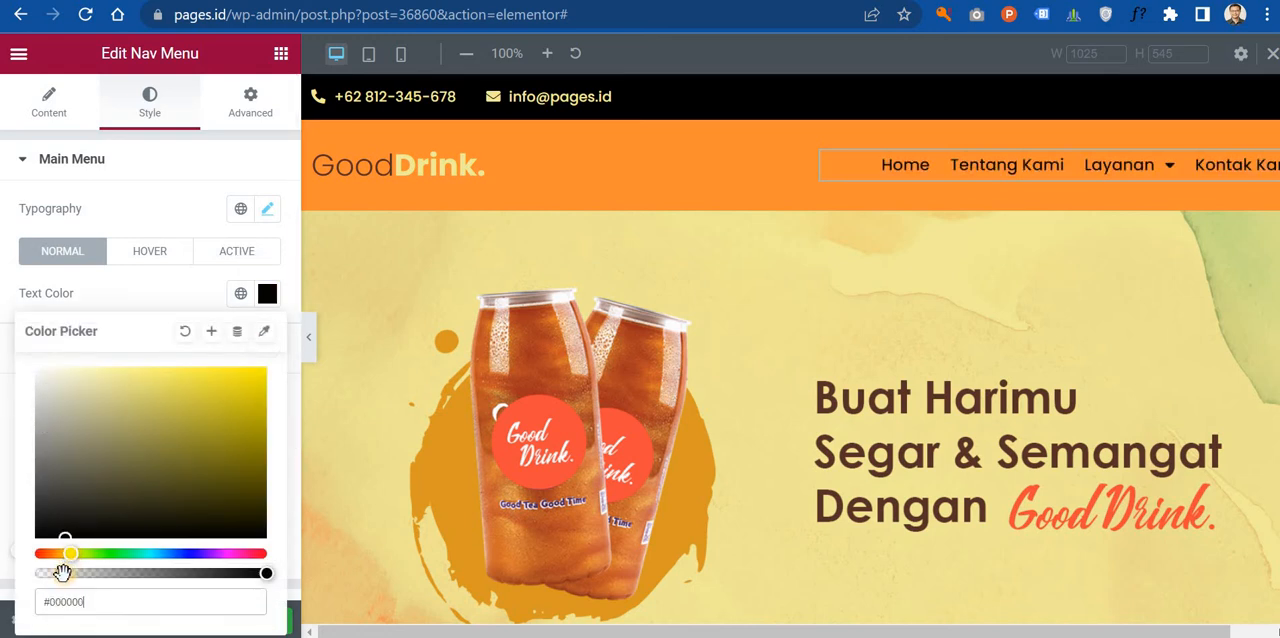
Step: Set the text color of the header's GoodDrink logo heading to black, #000000
click(425, 170)
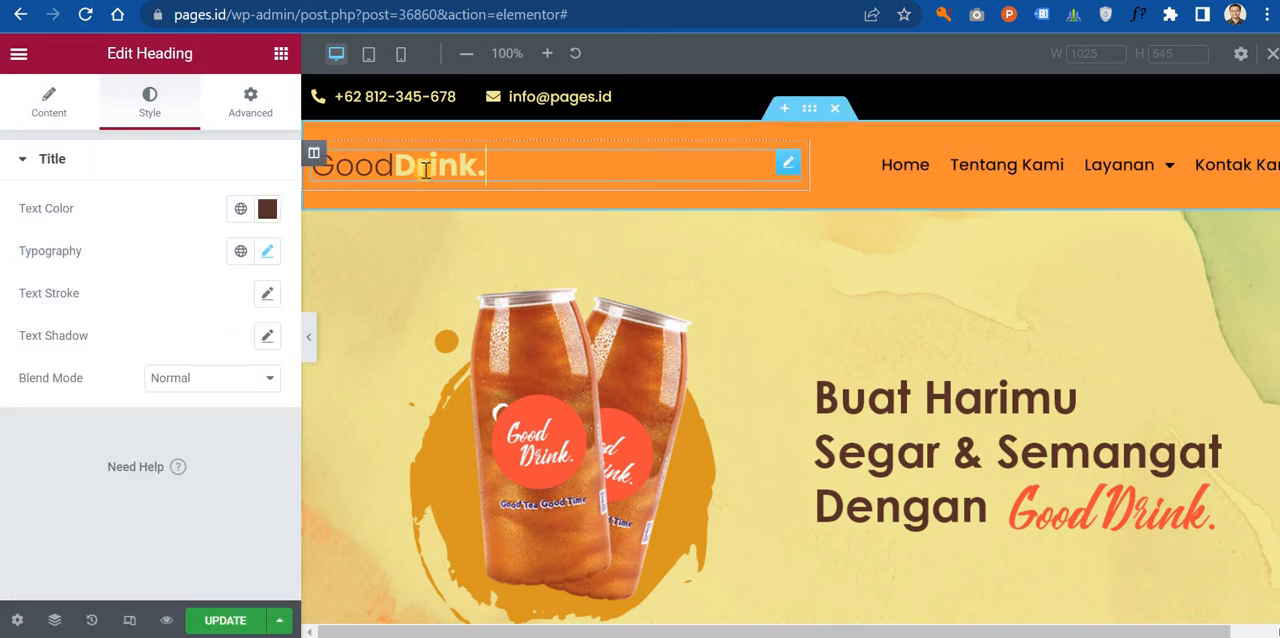
click(268, 206)
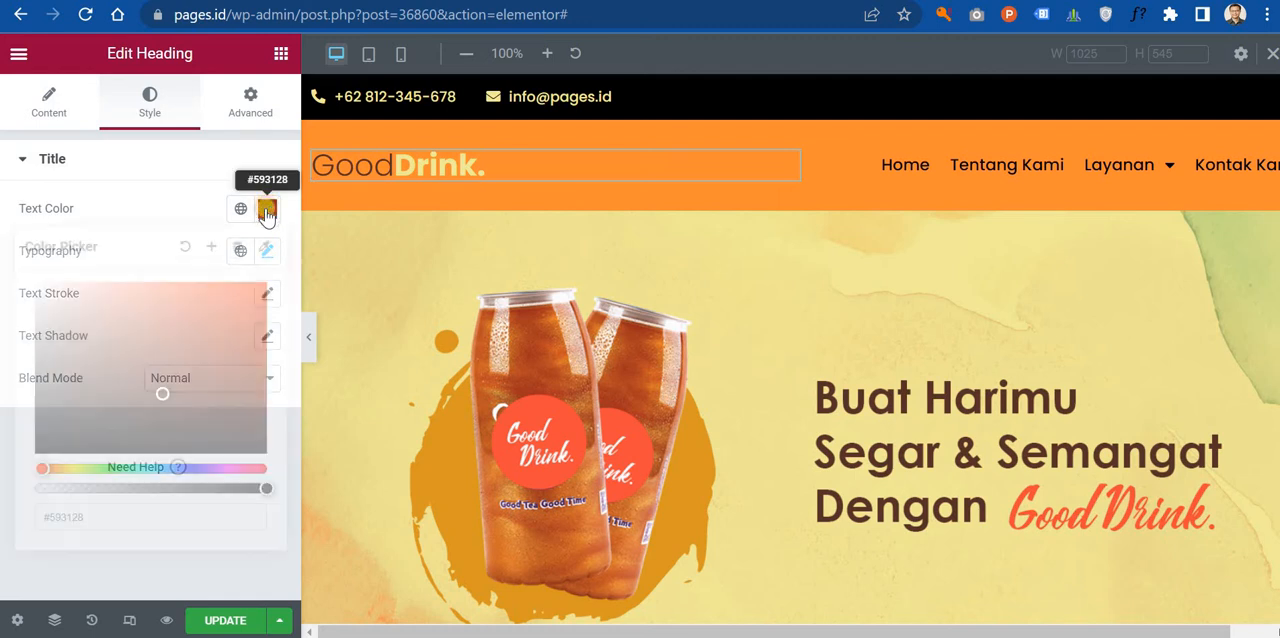
drag(74, 406, 70, 487)
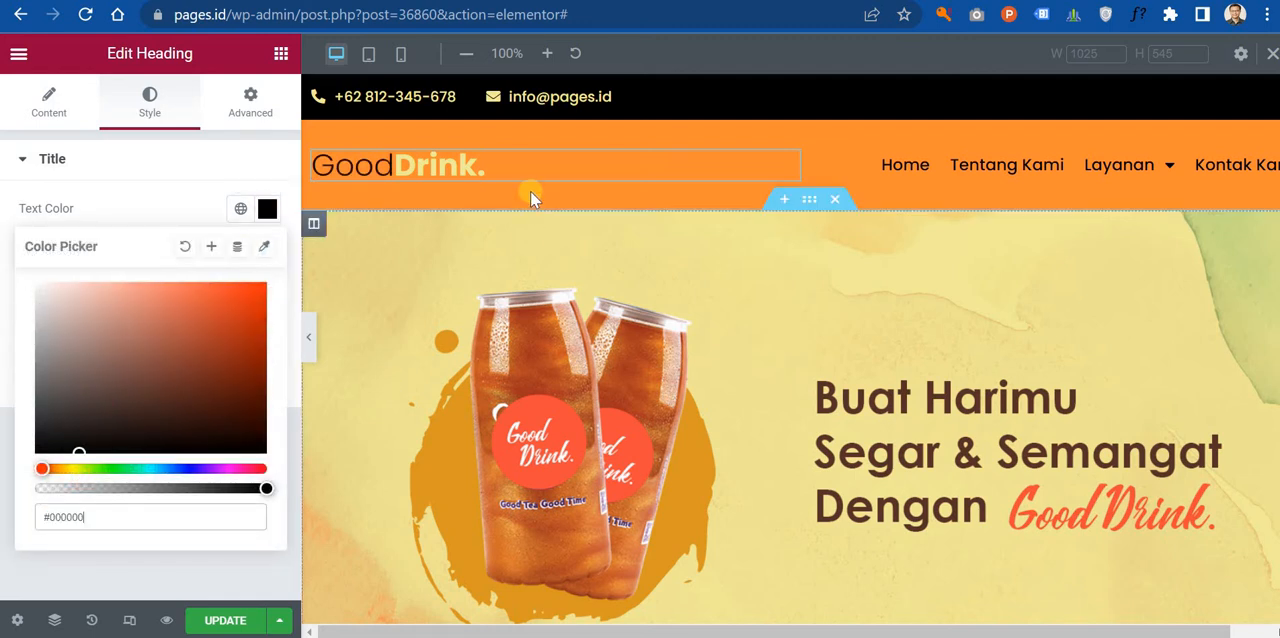
Step: Remove the color:#F2EC99 declaration from the span style in the logo heading's title, keeping only font-weight:bold
click(50, 108)
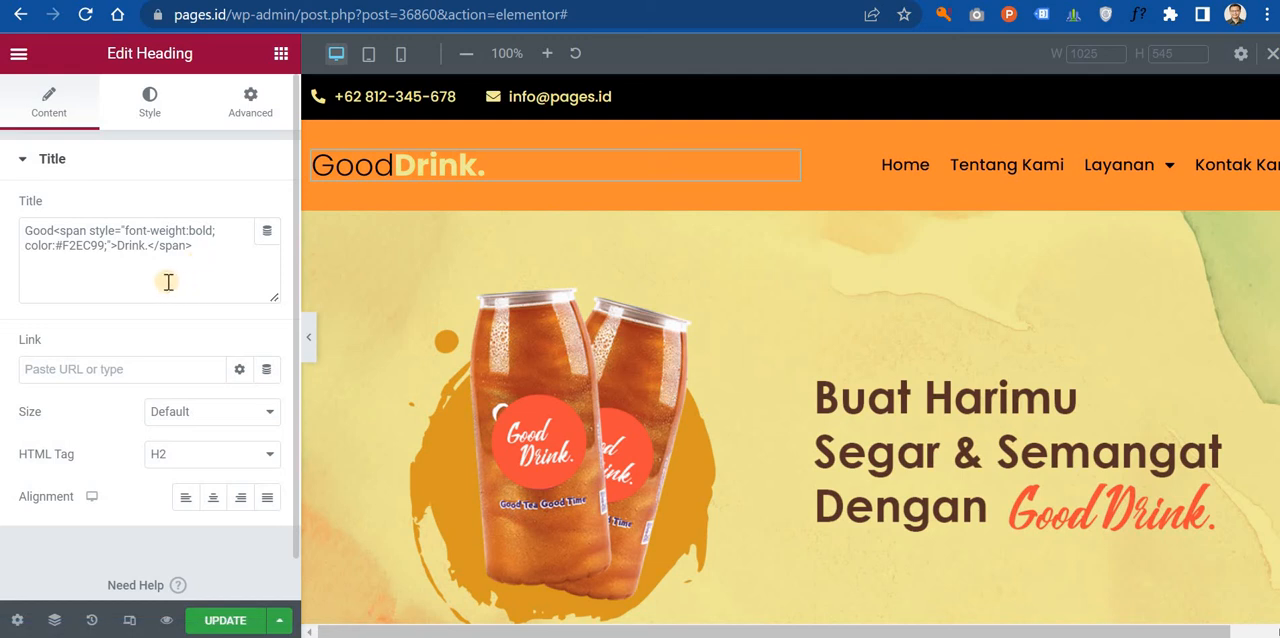
click(116, 251)
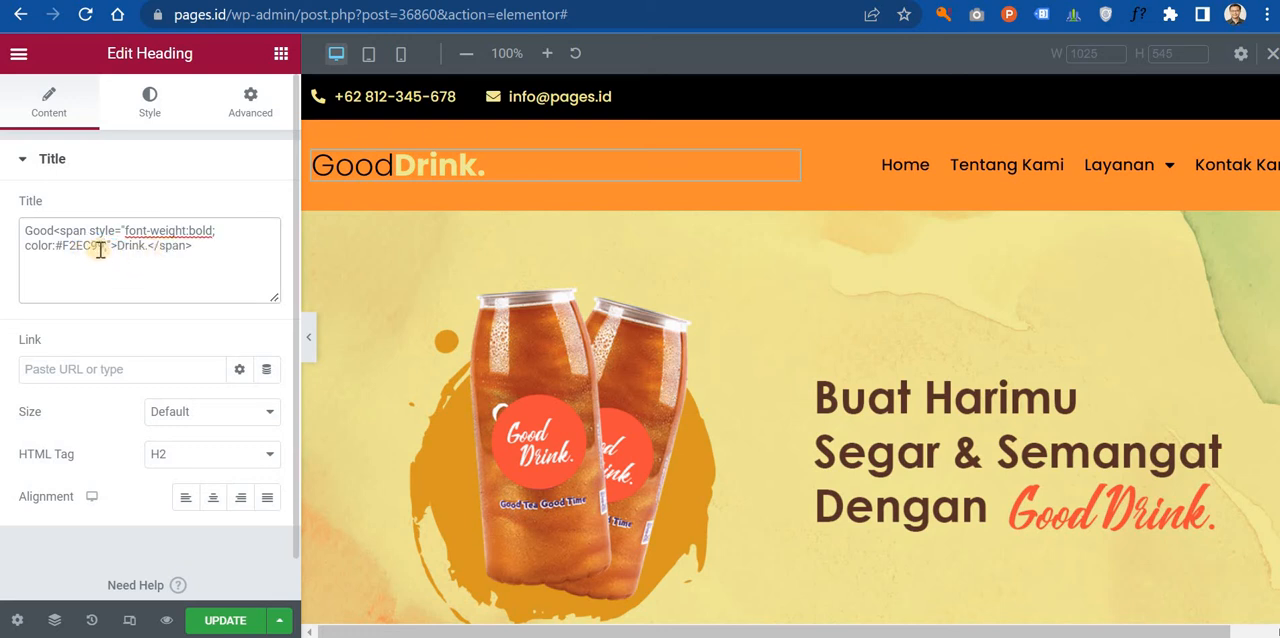
drag(102, 246, 33, 246)
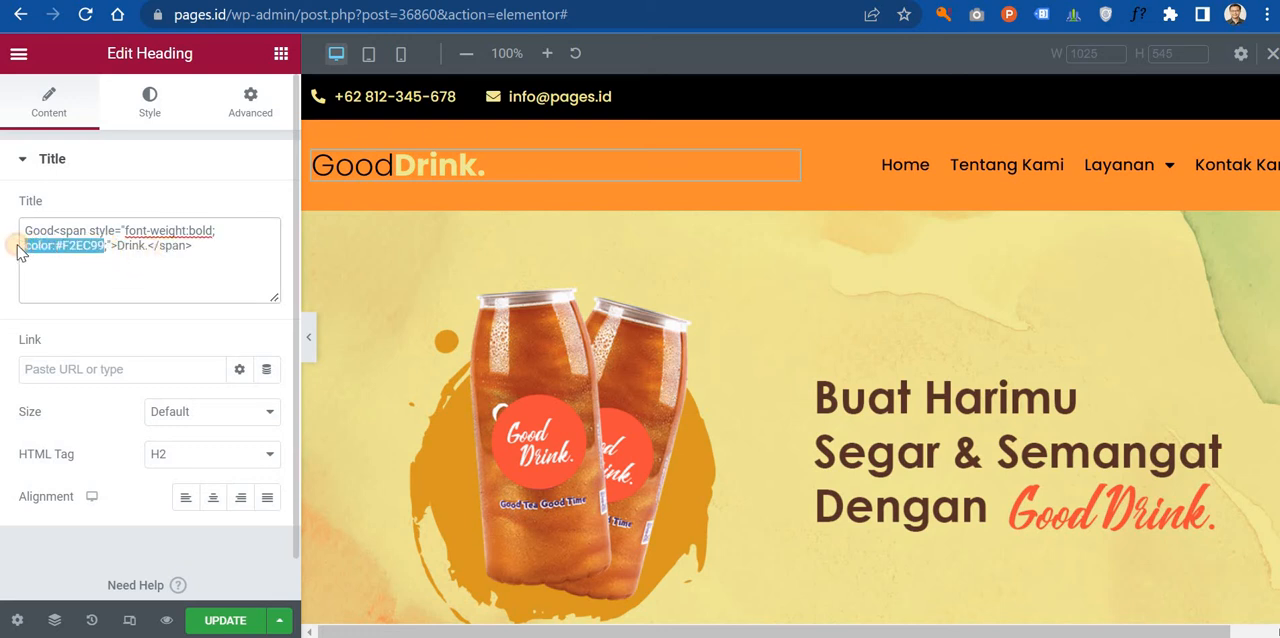
key(BackSpace)
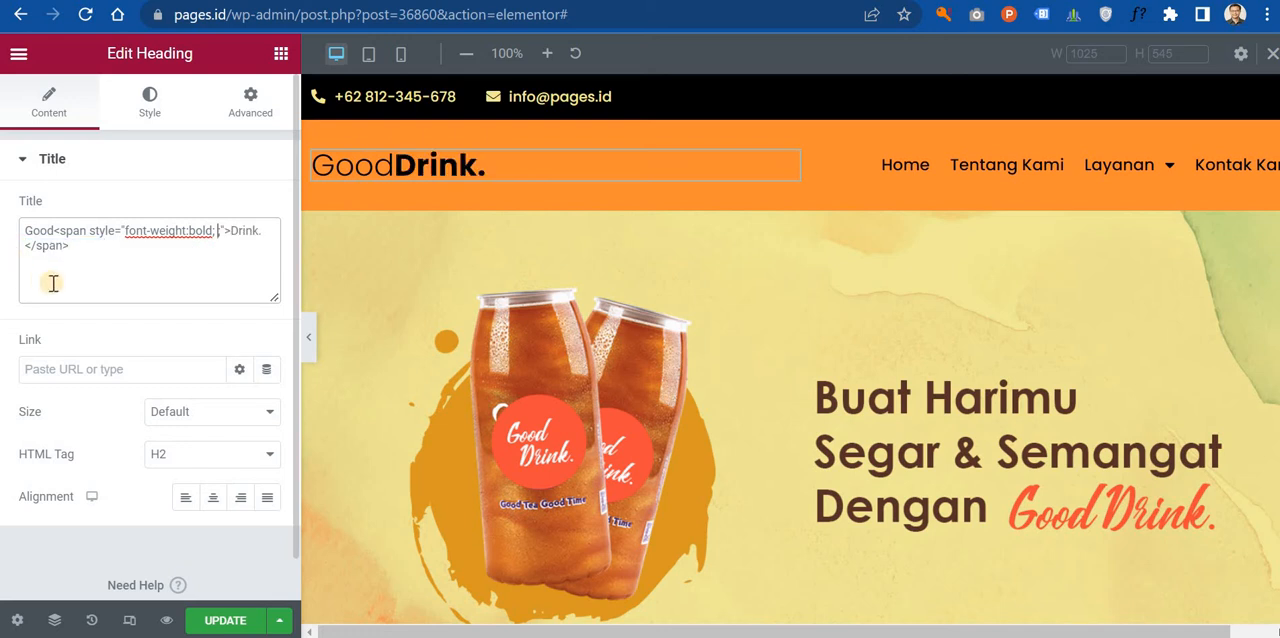
key(BackSpace)
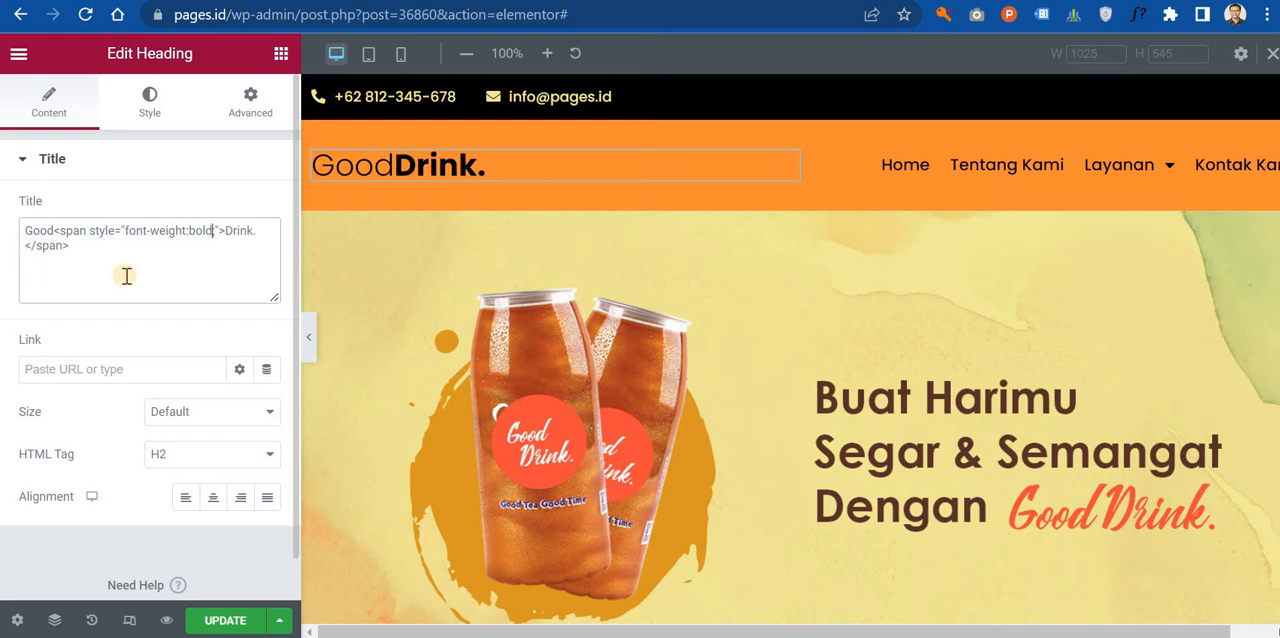
Step: Change the logo heading's title text to Go followed by Wear in the bold span
click(388, 168)
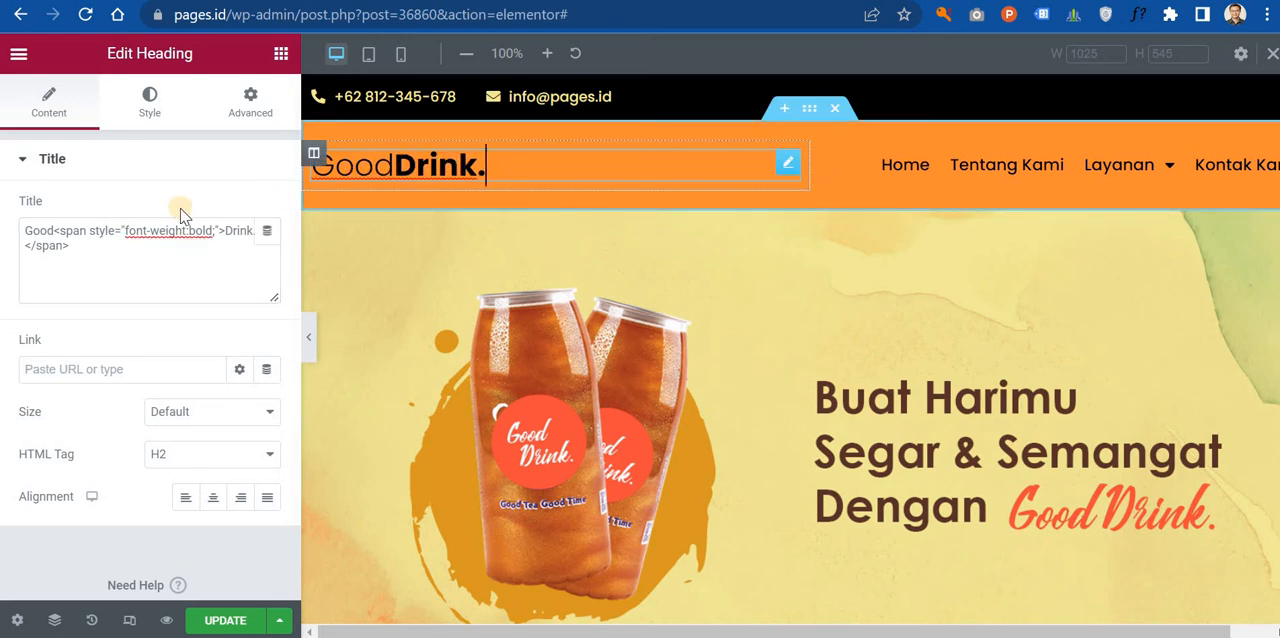
drag(224, 231, 255, 233)
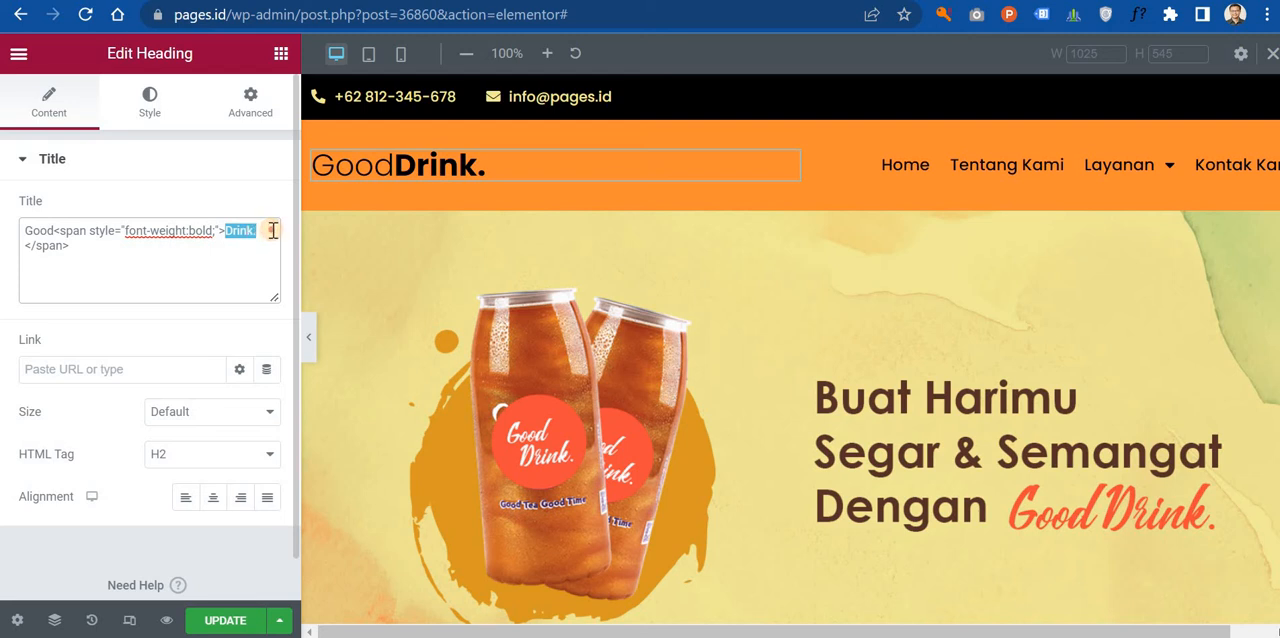
text(Wea)
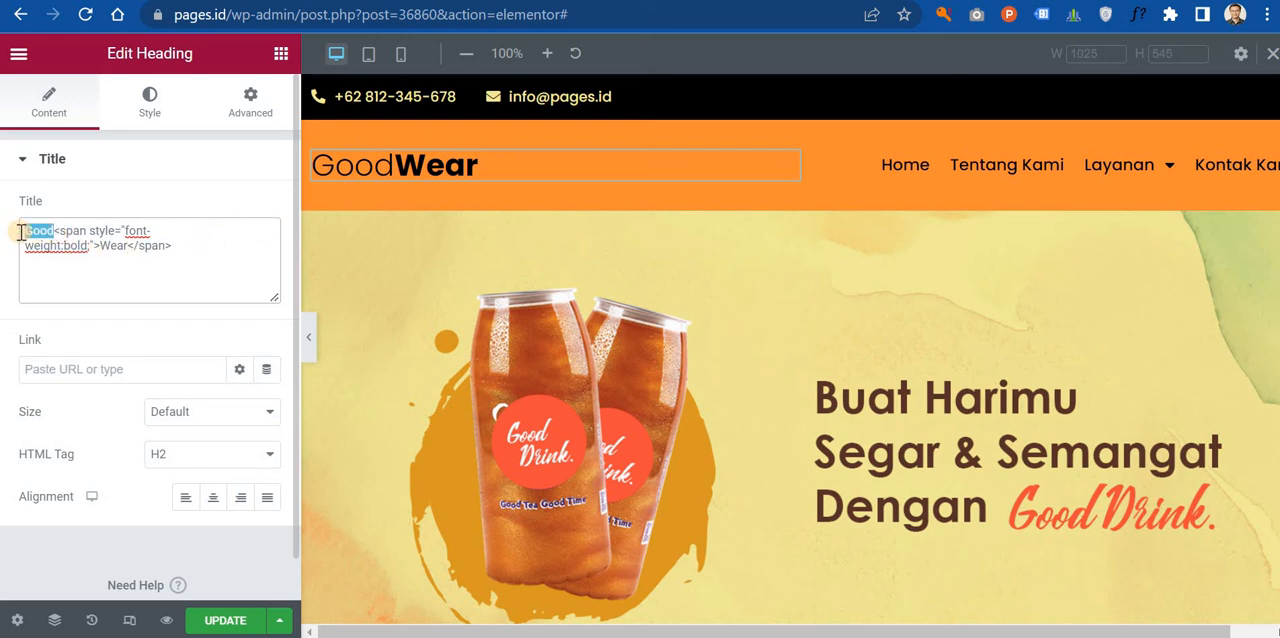
text(My)
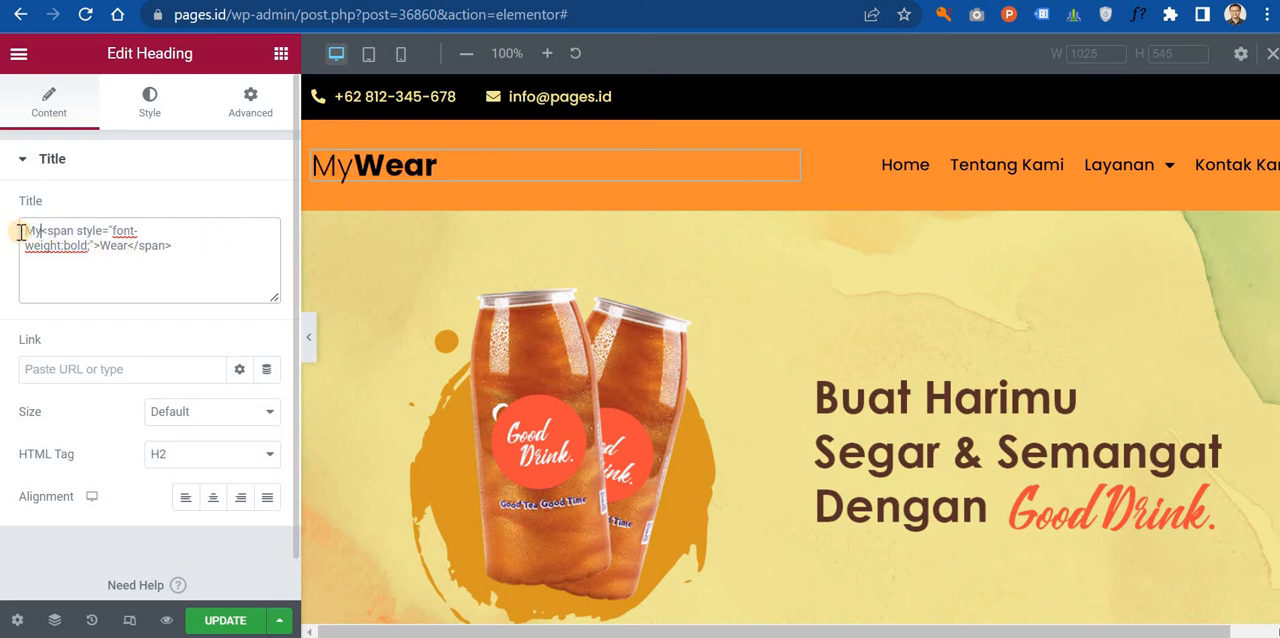
key(BackSpace)
key(BackSpace)
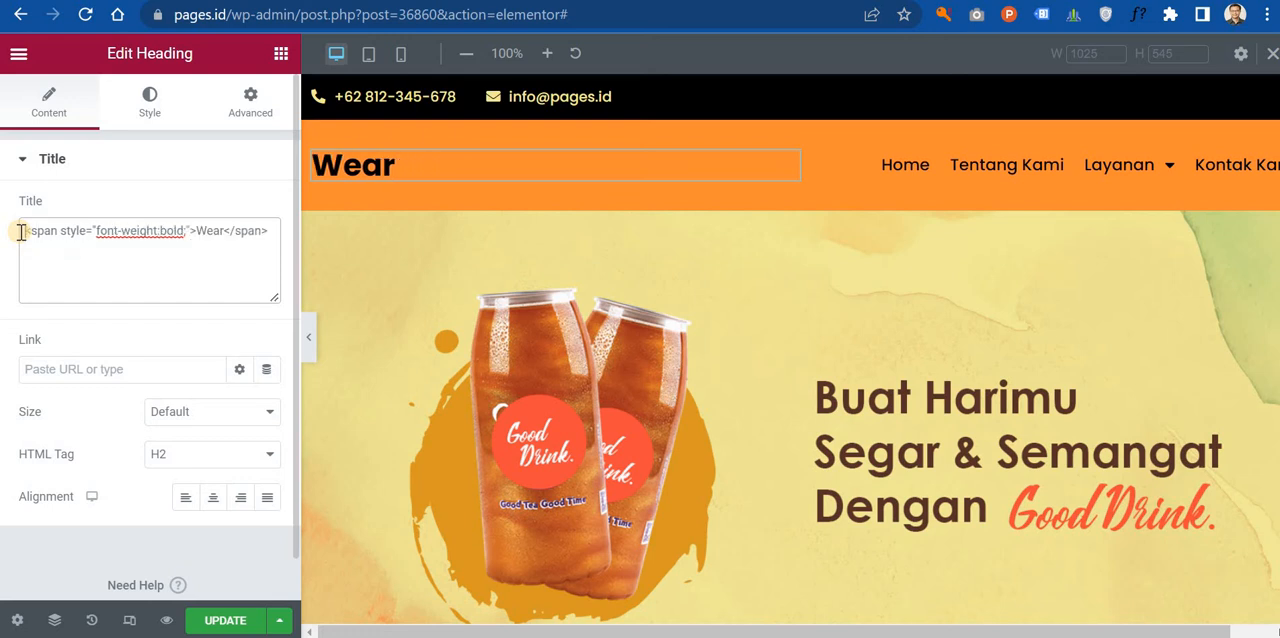
text(G)
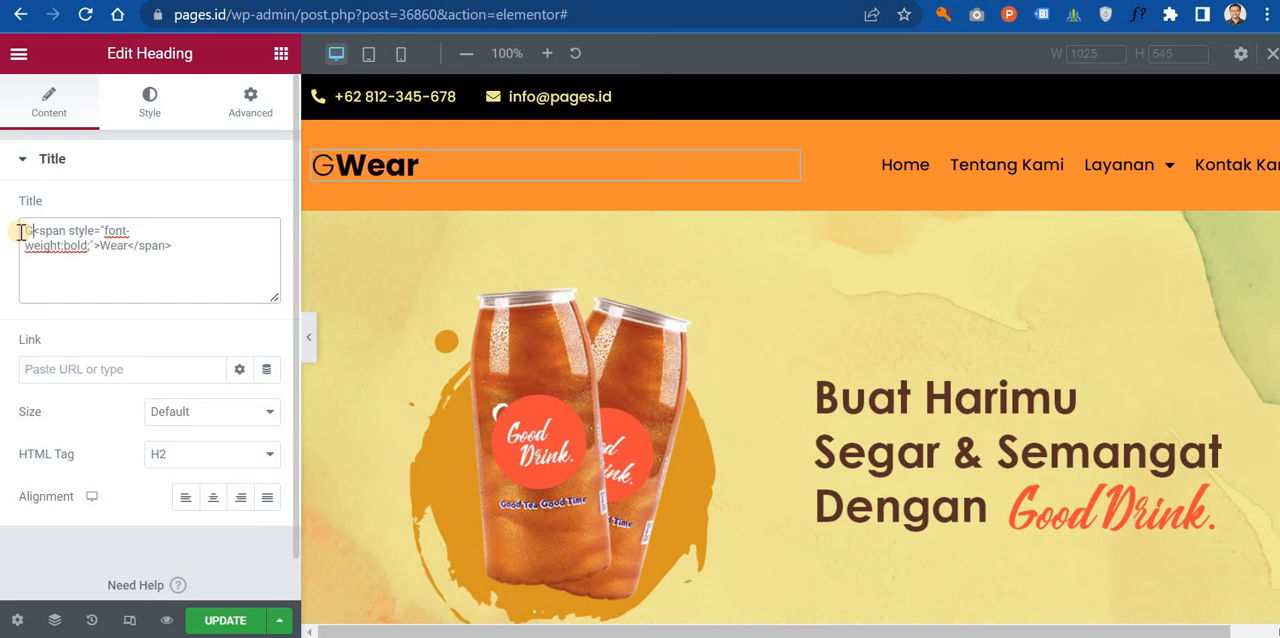
text(o)
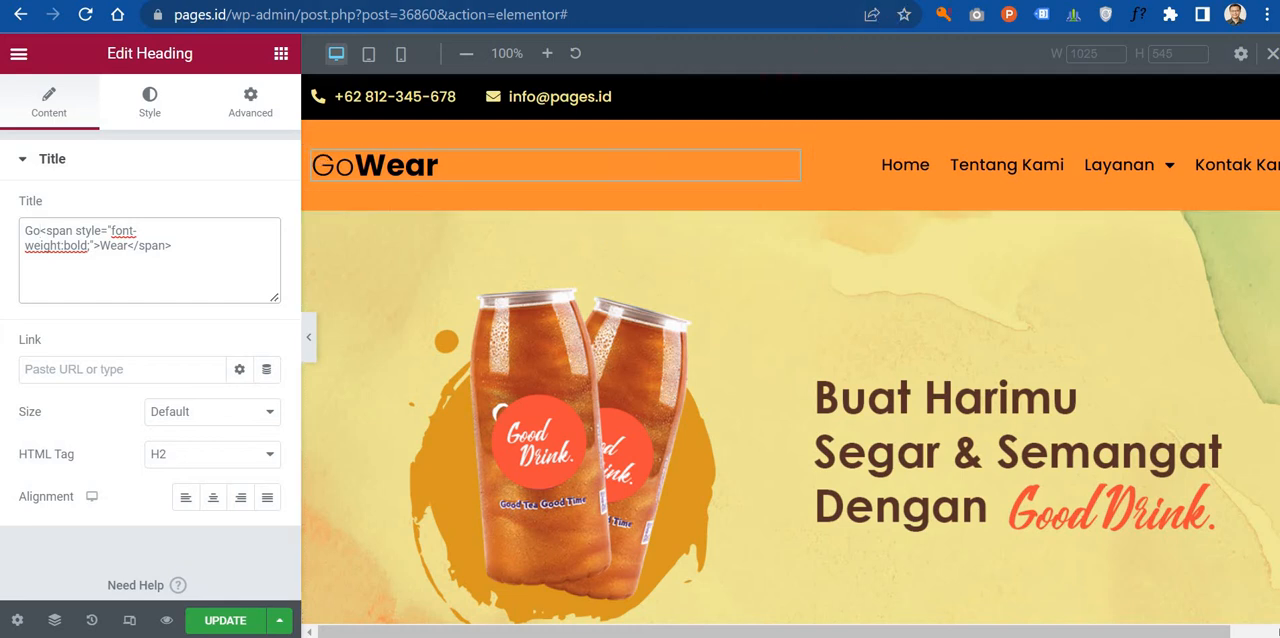
Step: Revisit the Color Hunt palette tab, then review the landing page's hero, Tentang Kami and menu sections in the Elementor editor
key(ctrl+Tab)
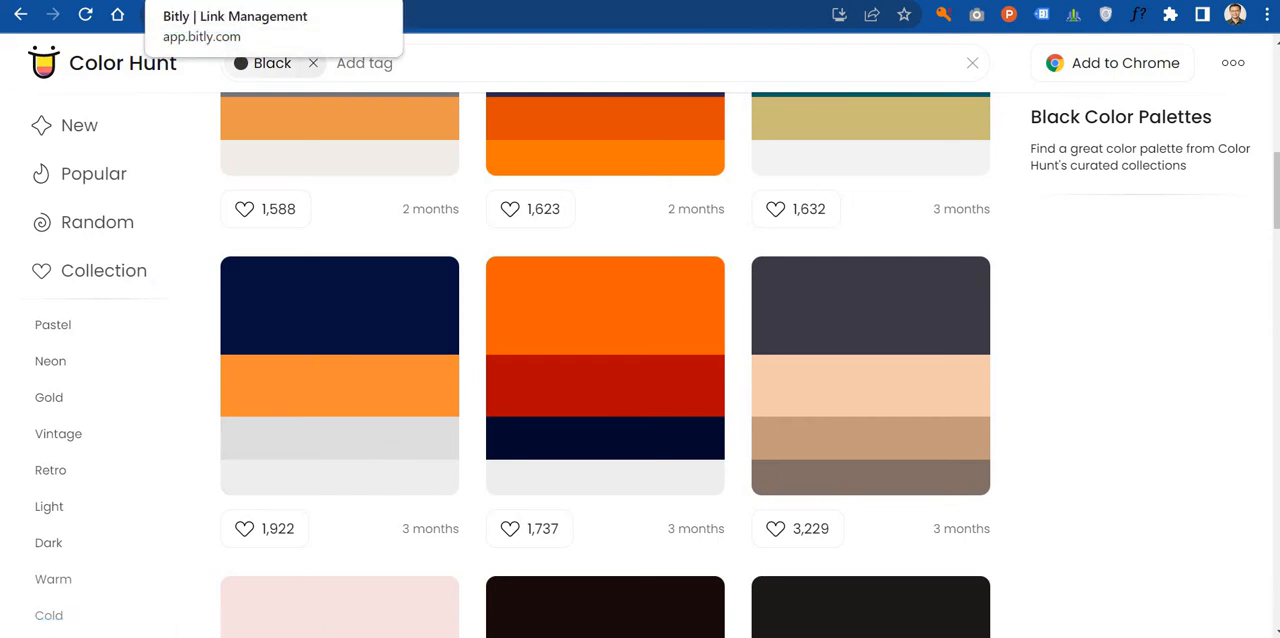
click(230, 1)
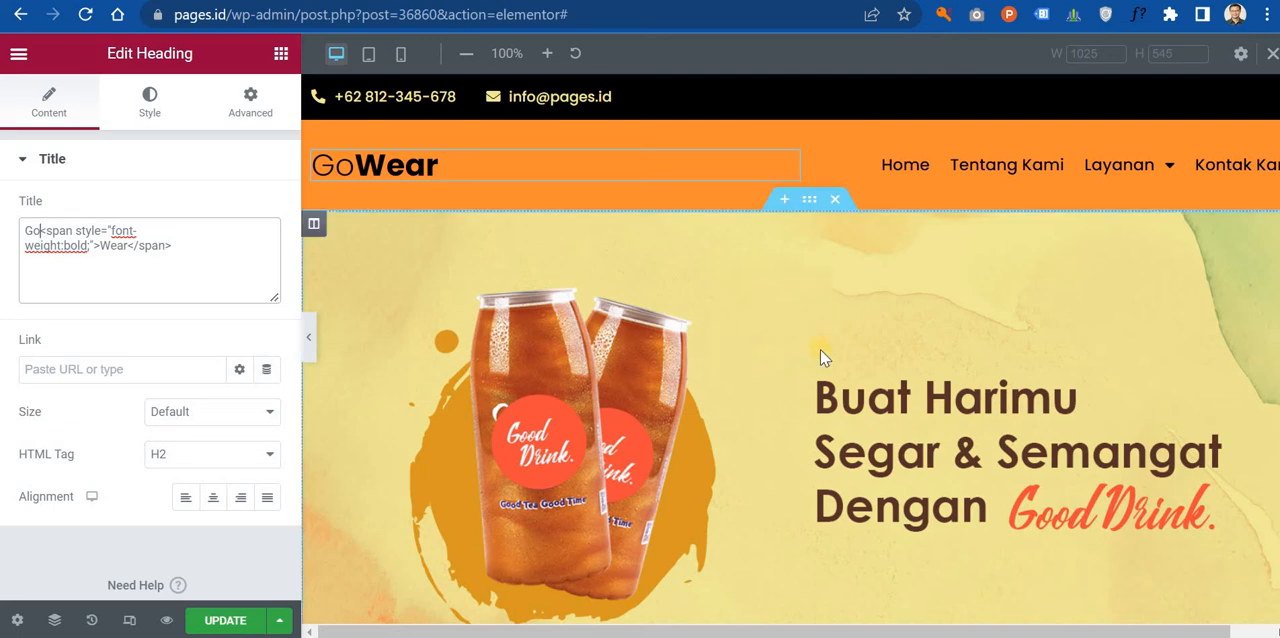
scroll(818, 352, down, 7)
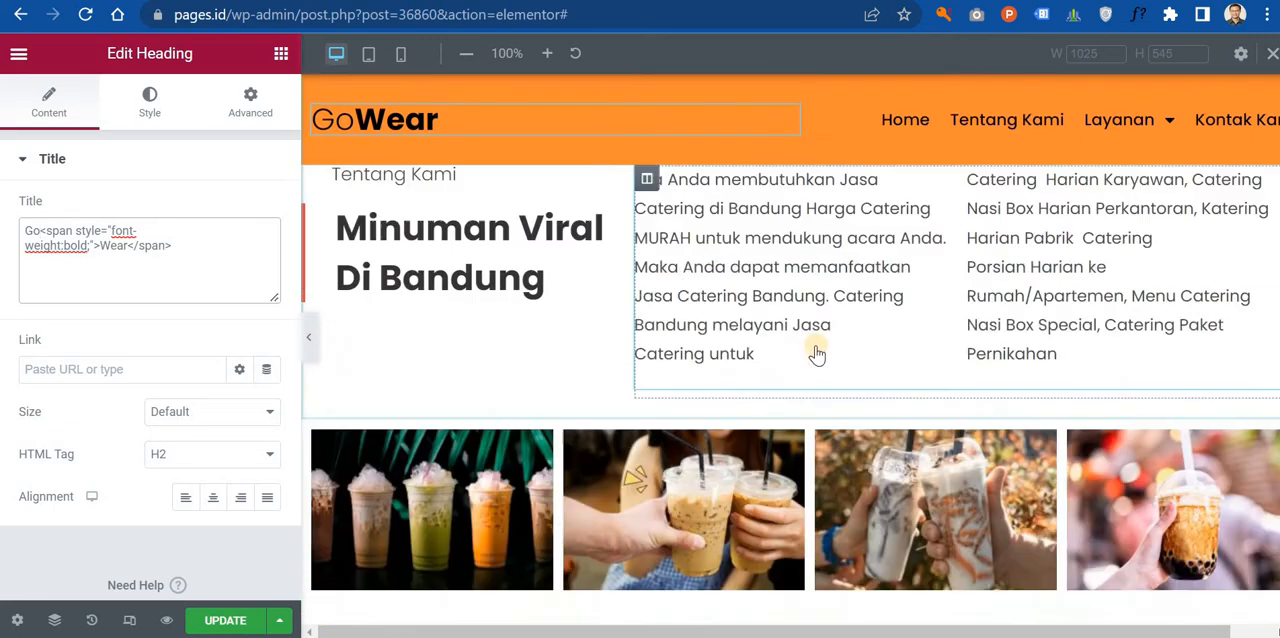
scroll(814, 346, up, 4)
scroll(813, 342, down, 2)
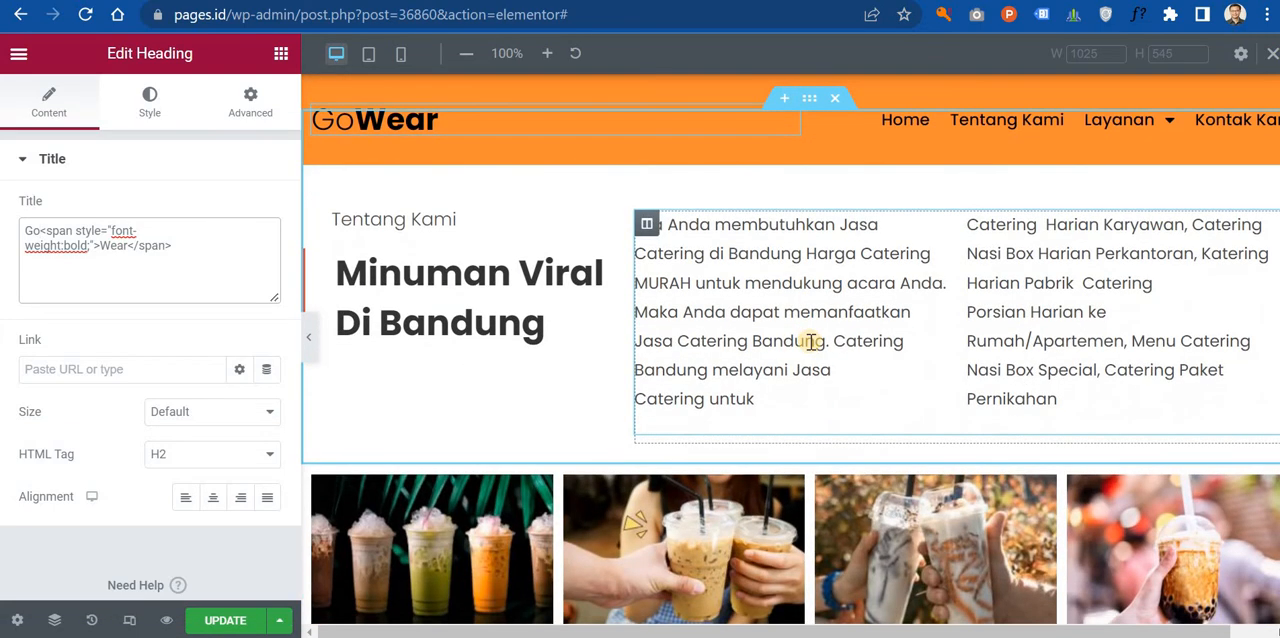
scroll(814, 330, up, 5)
scroll(808, 277, up, 1)
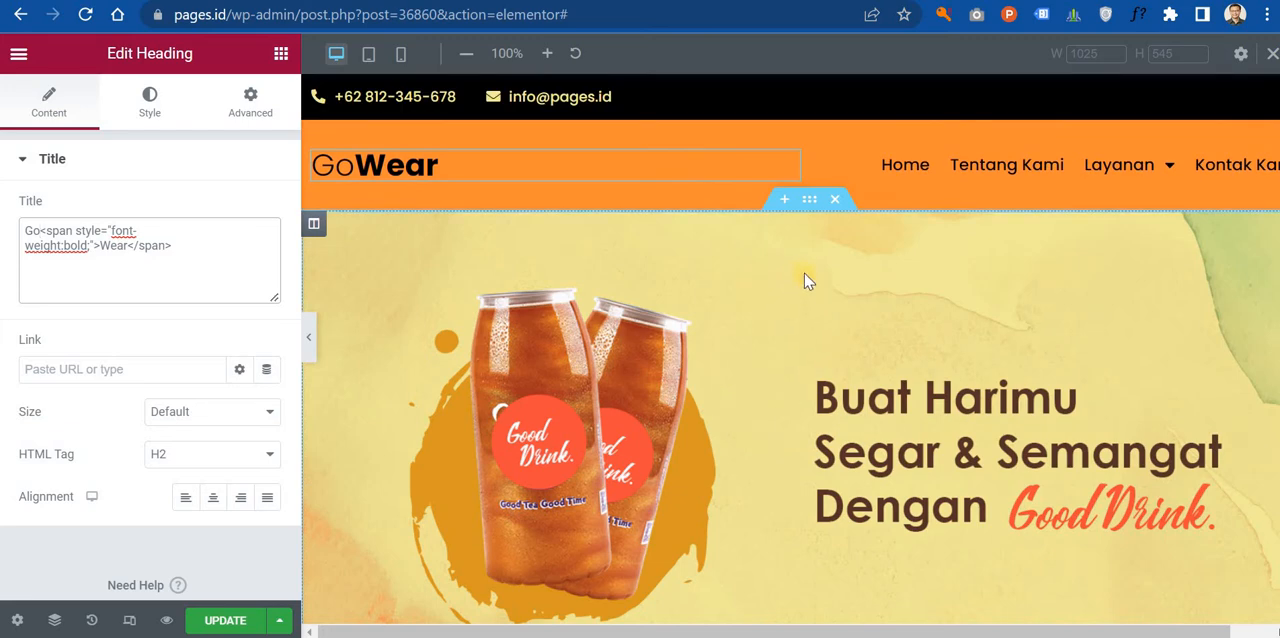
scroll(808, 277, down, 5)
scroll(808, 277, up, 5)
scroll(806, 275, down, 10)
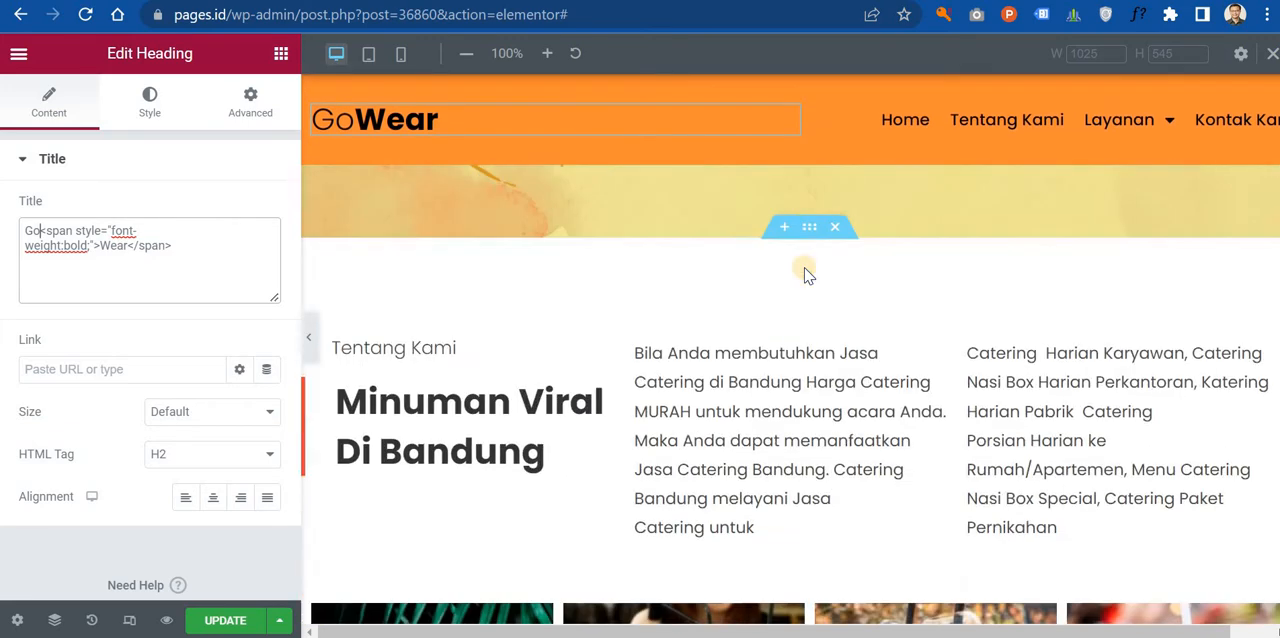
scroll(808, 250, up, 2)
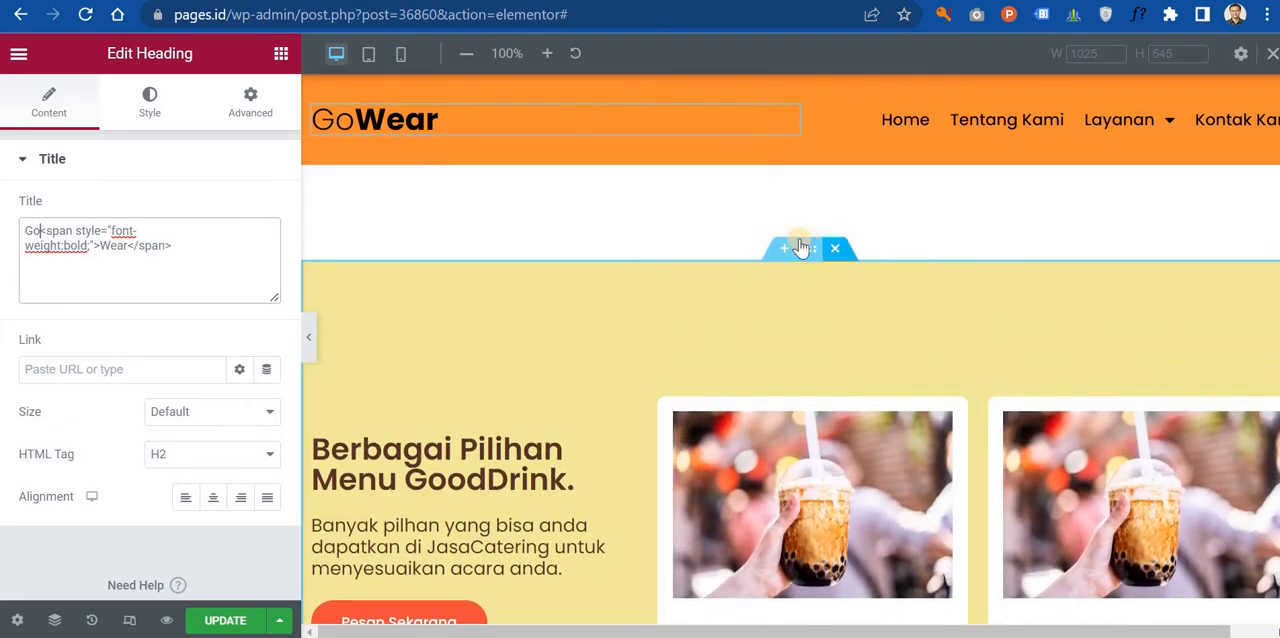
Step: Set the background color of the Berbagai Pilihan Menu GoodDrink section to #EEEEEE
scroll(808, 250, down, 5)
click(566, 257)
click(157, 110)
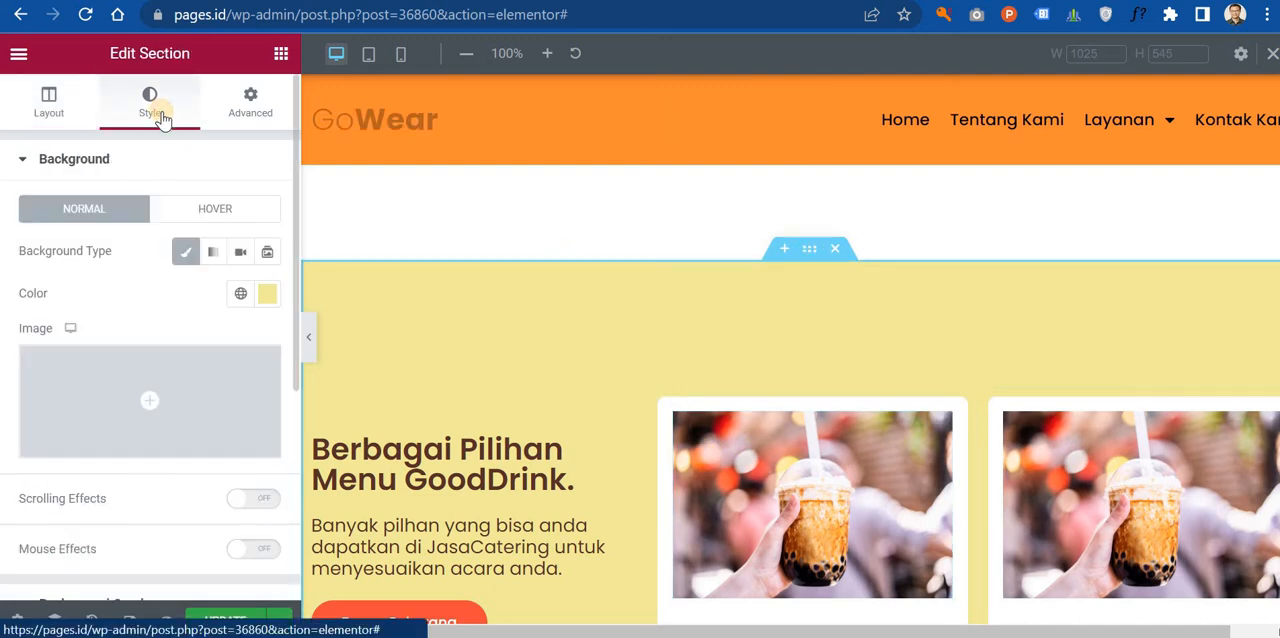
click(266, 297)
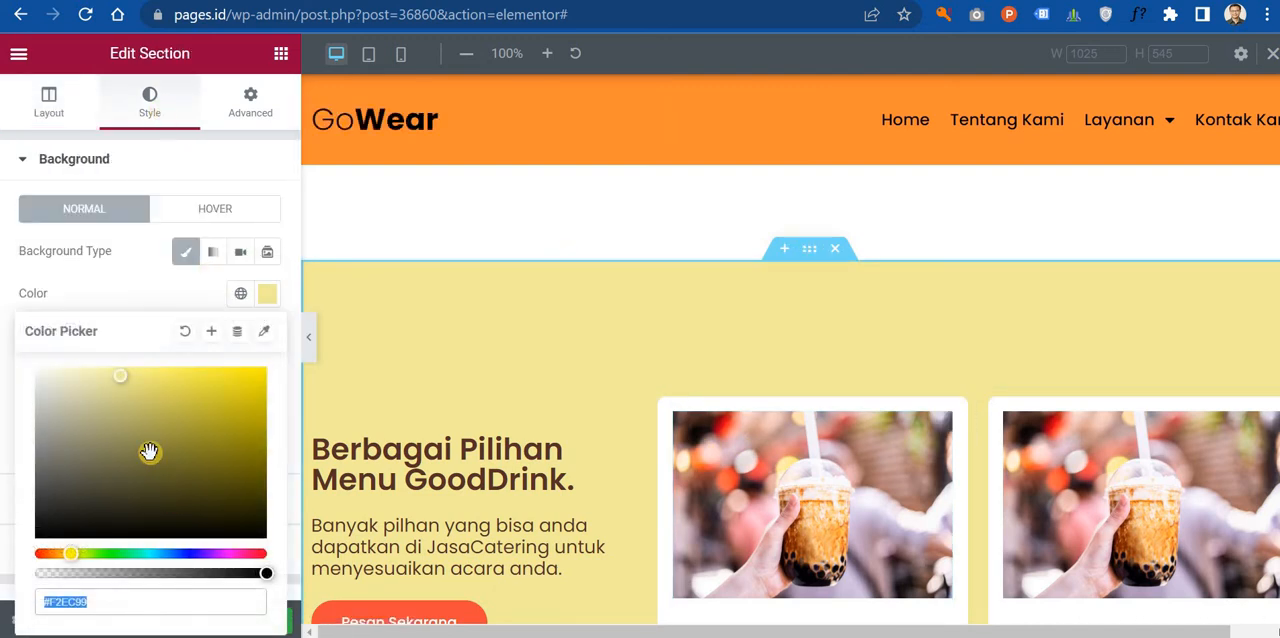
key(BackSpace)
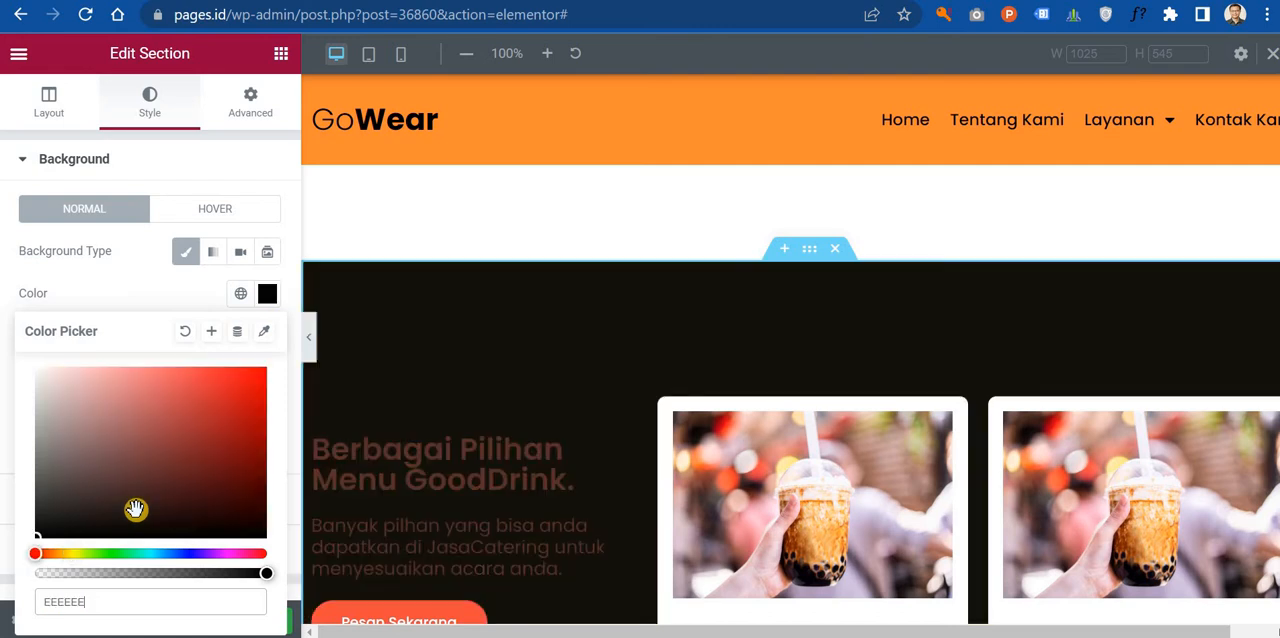
drag(109, 604, 6, 608)
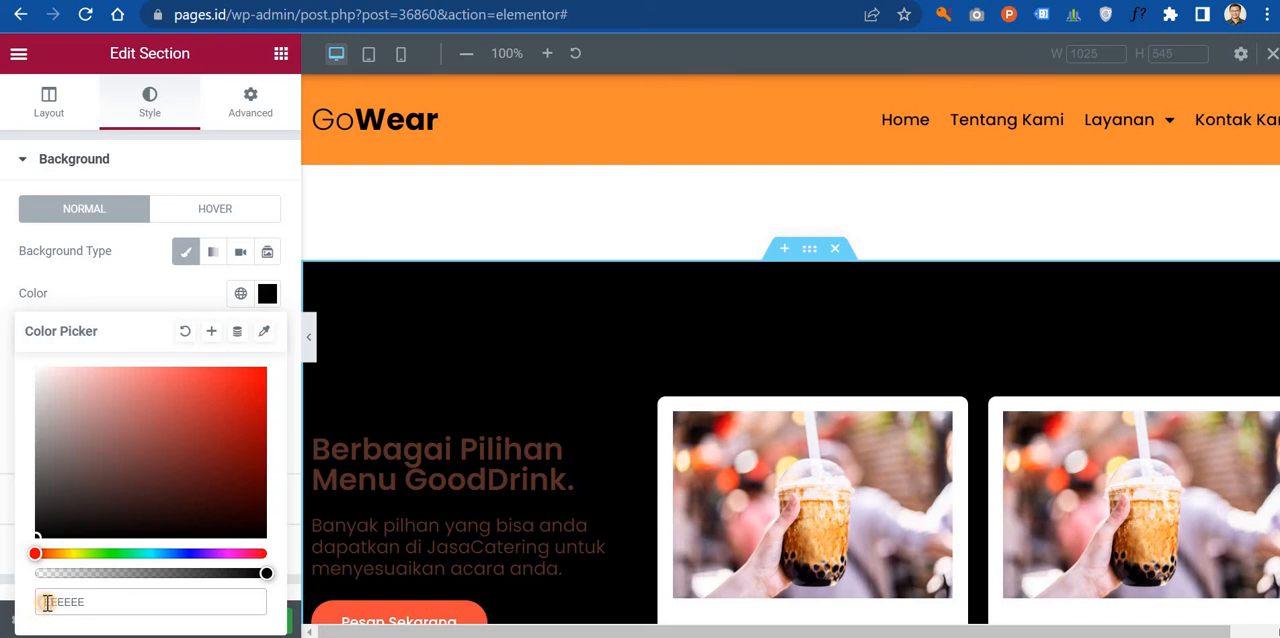
text(#EEEEEE)
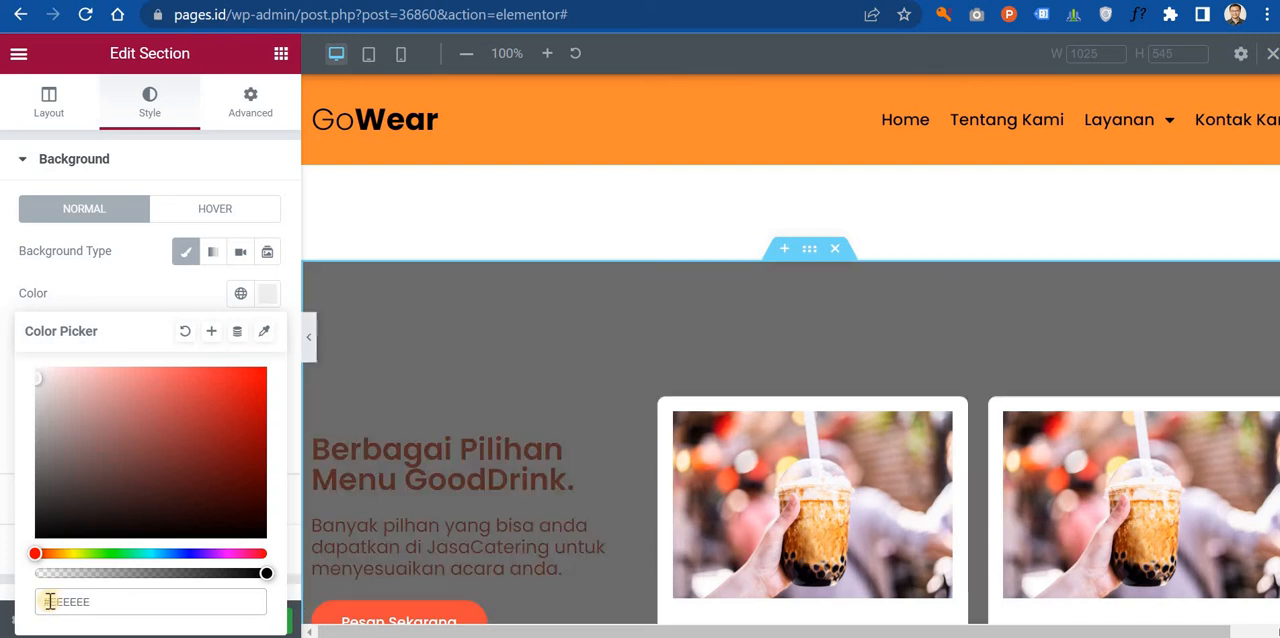
scroll(600, 380, down, 3)
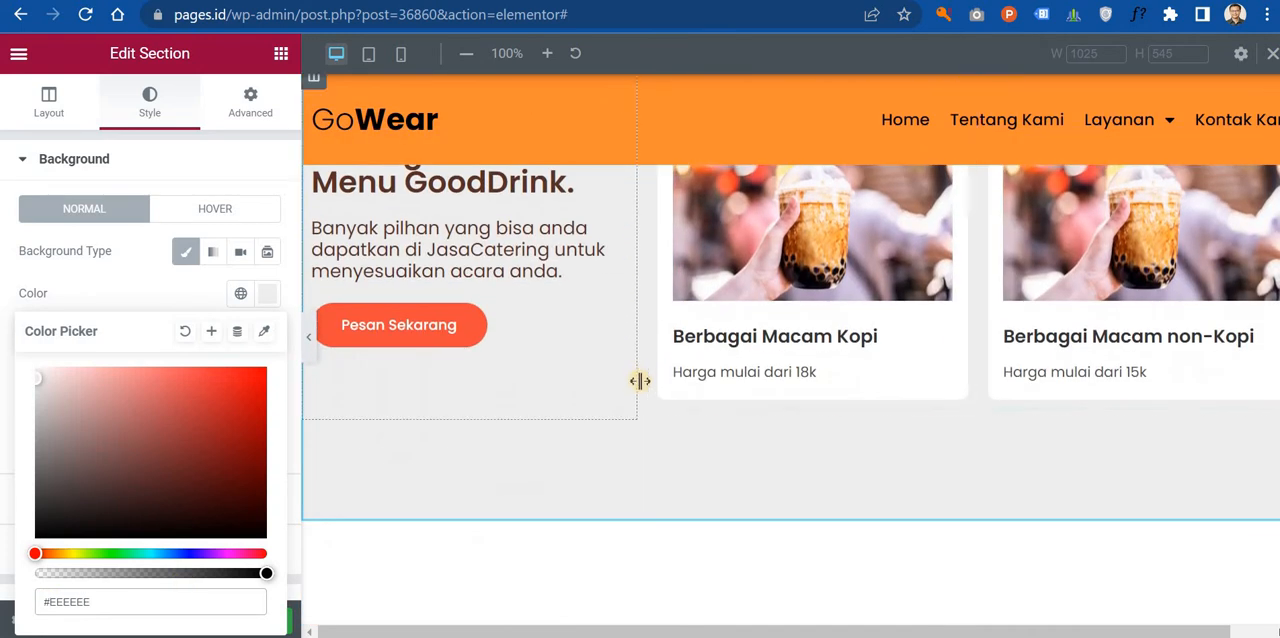
scroll(630, 306, up, 3)
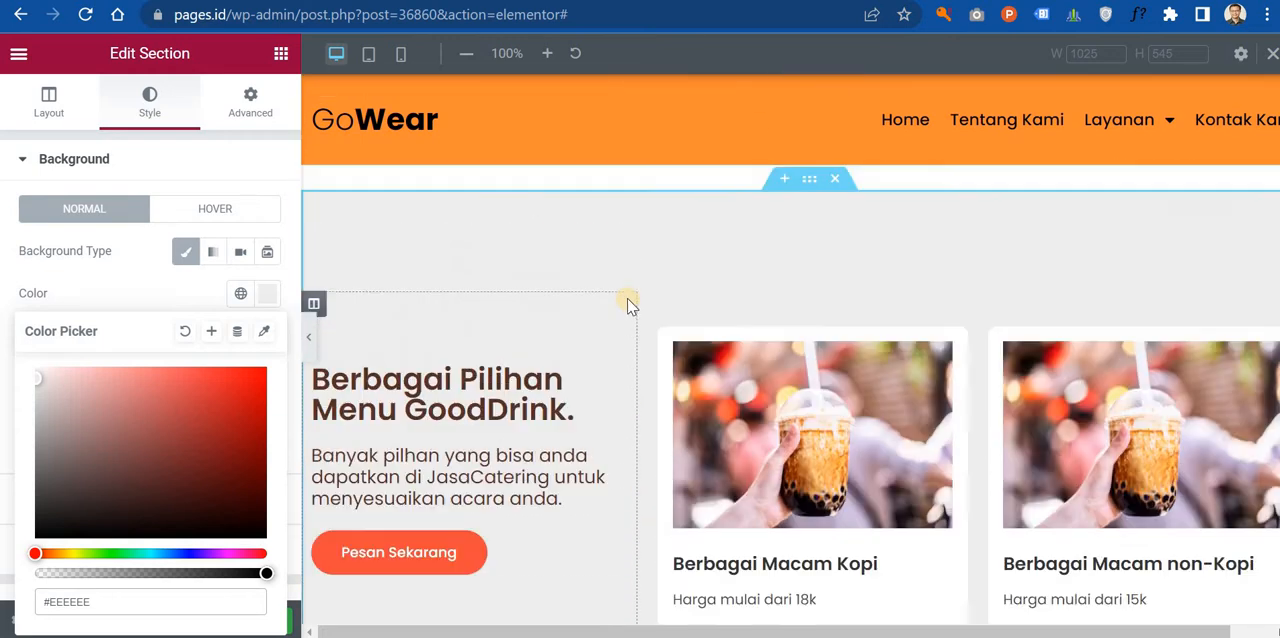
Step: Copy the orange #FF8C32 from the Color Hunt palette and apply it as the background of that section's Pesan Sekarang button
click(932, 2)
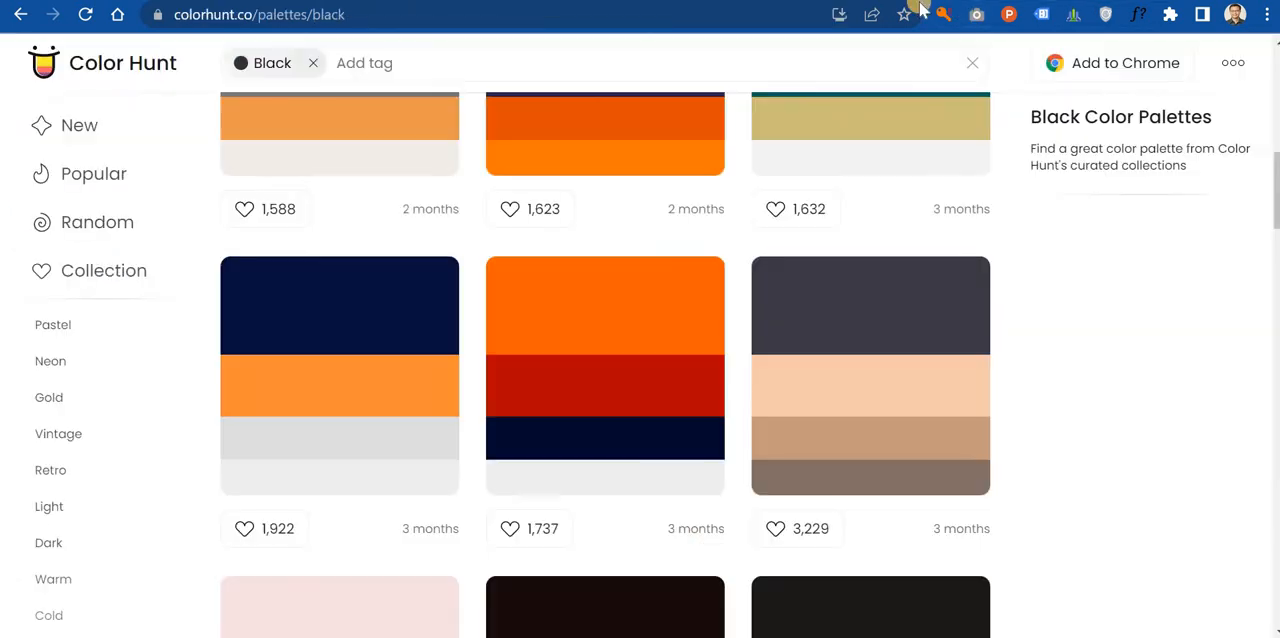
click(285, 402)
click(640, 2)
scroll(543, 523, down, 2)
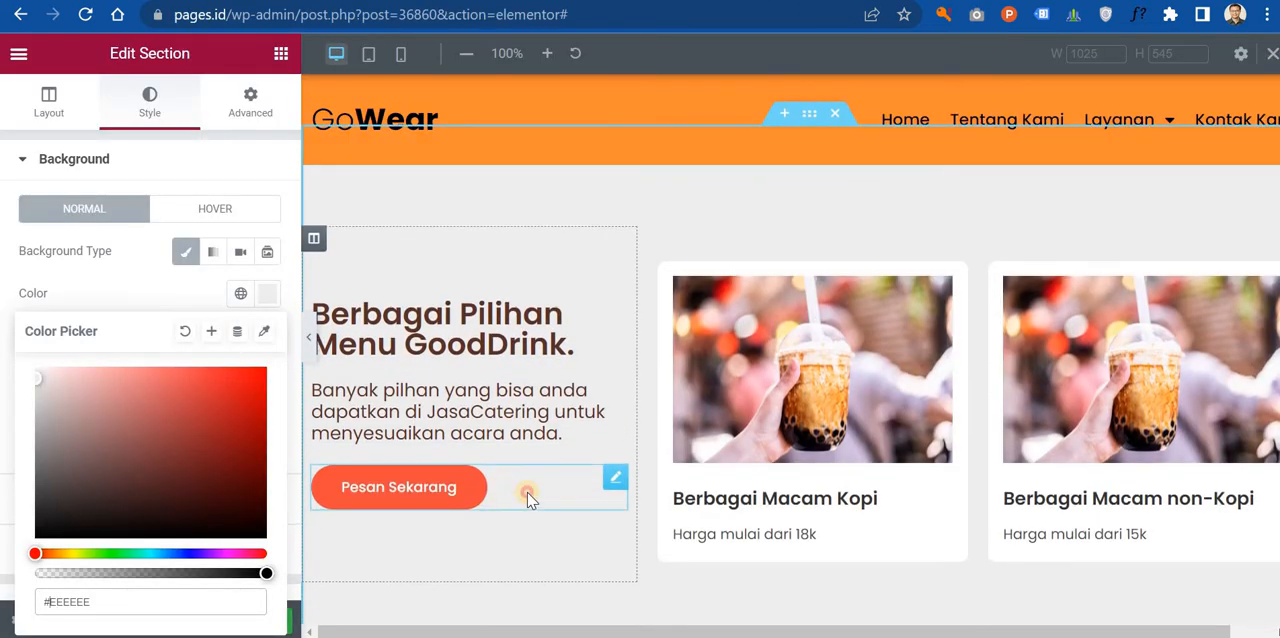
click(526, 491)
click(152, 110)
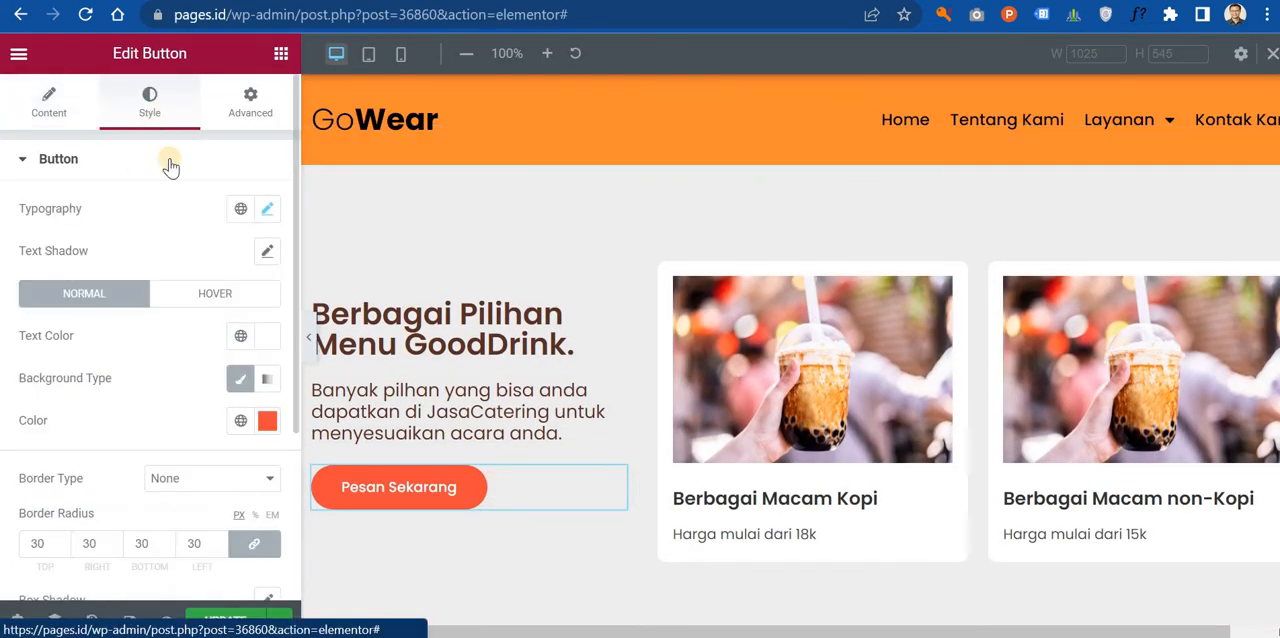
click(266, 425)
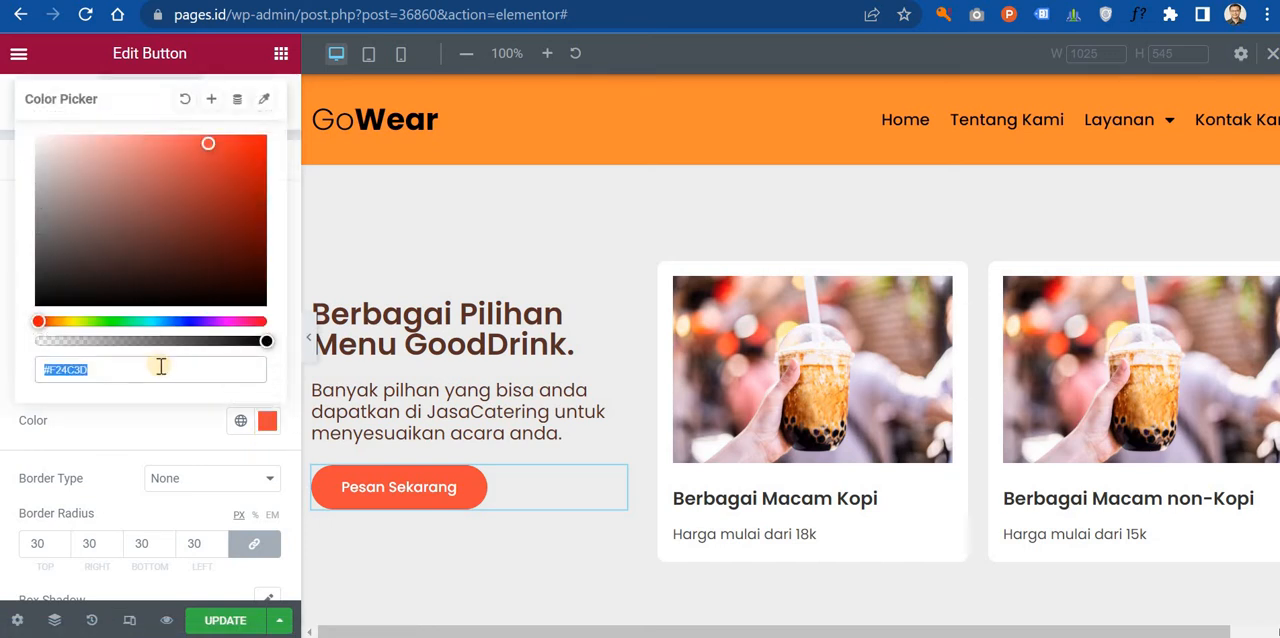
key(ctrl+v)
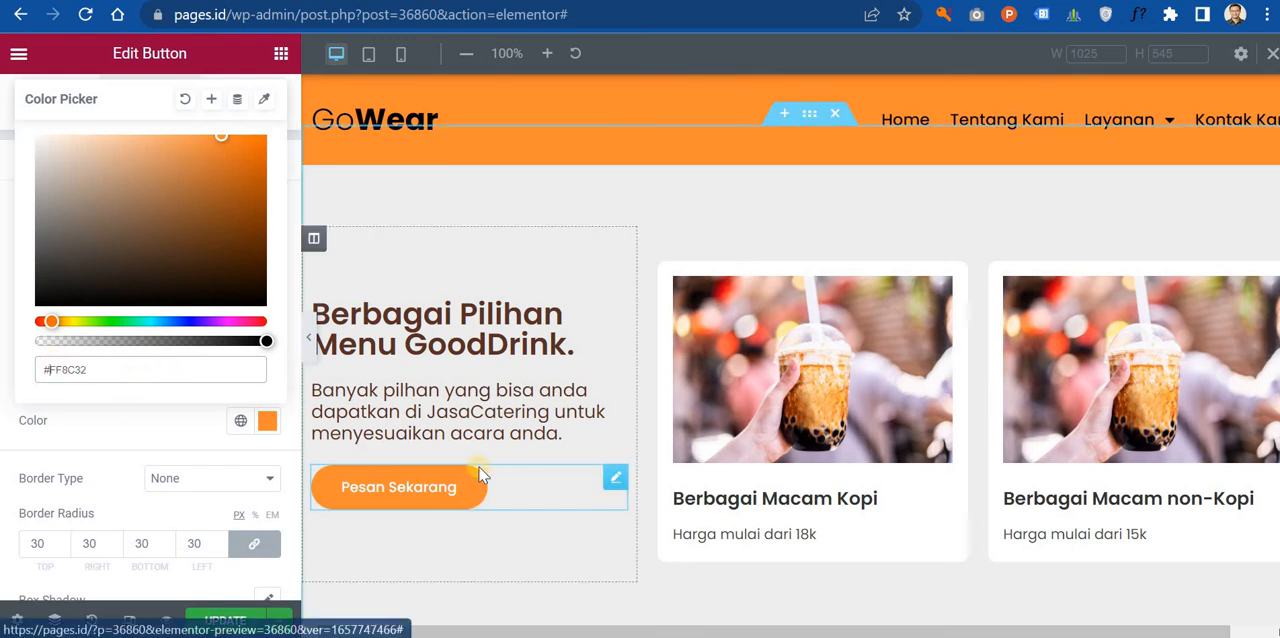
Step: Try to reuse the orange Pesan Sekarang button on the Matcha Mousse card by copying and pasting it
right_click(528, 481)
click(575, 382)
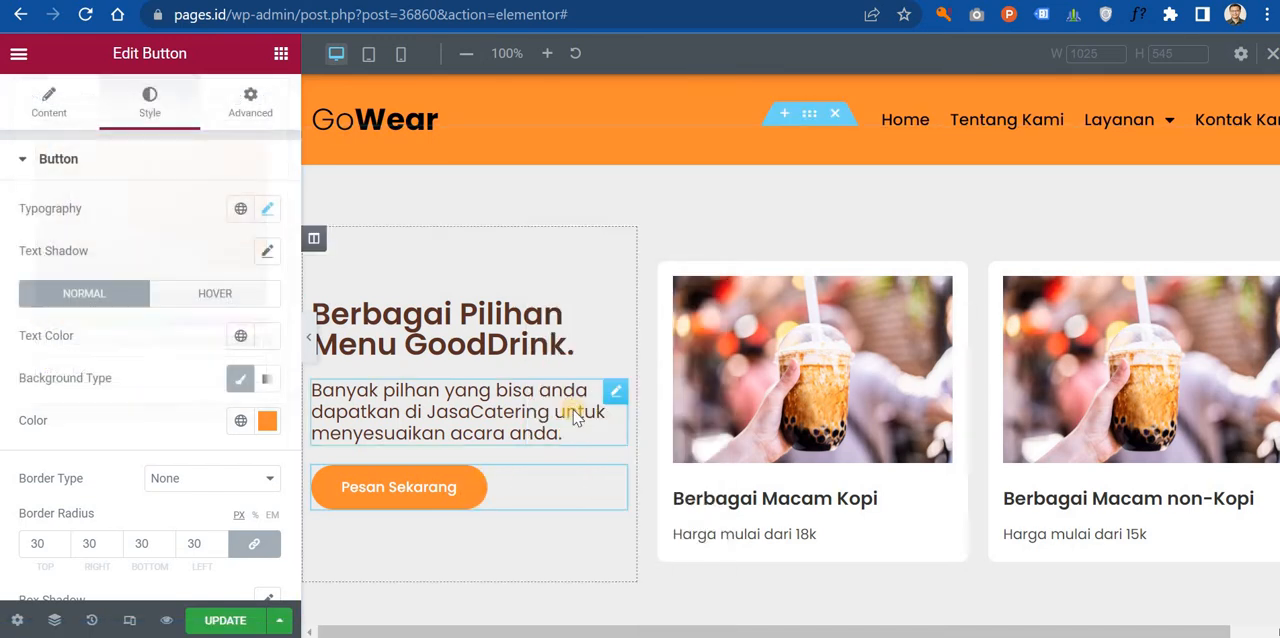
scroll(571, 415, down, 8)
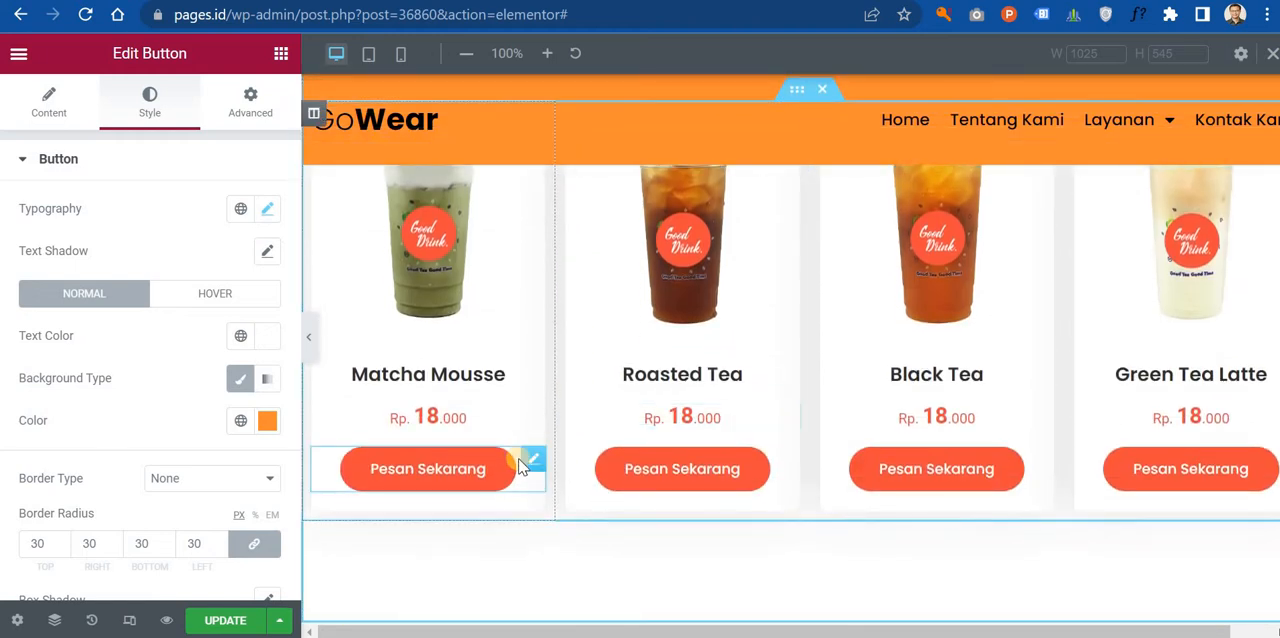
right_click(520, 467)
click(566, 432)
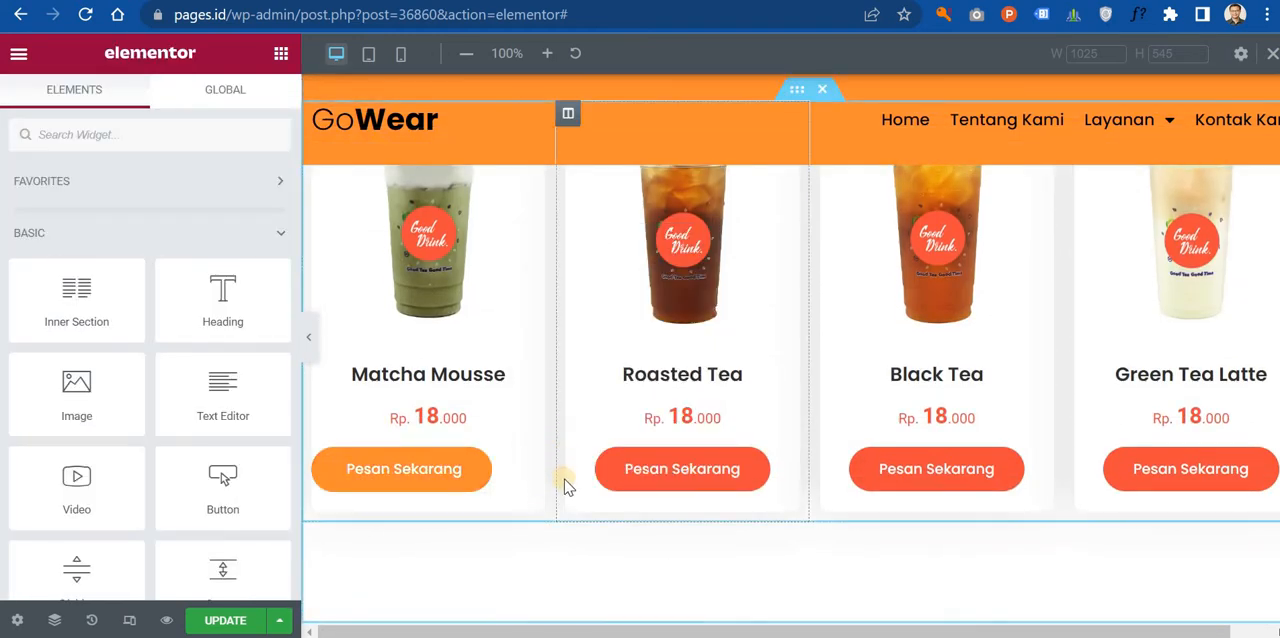
scroll(523, 463, up, 1)
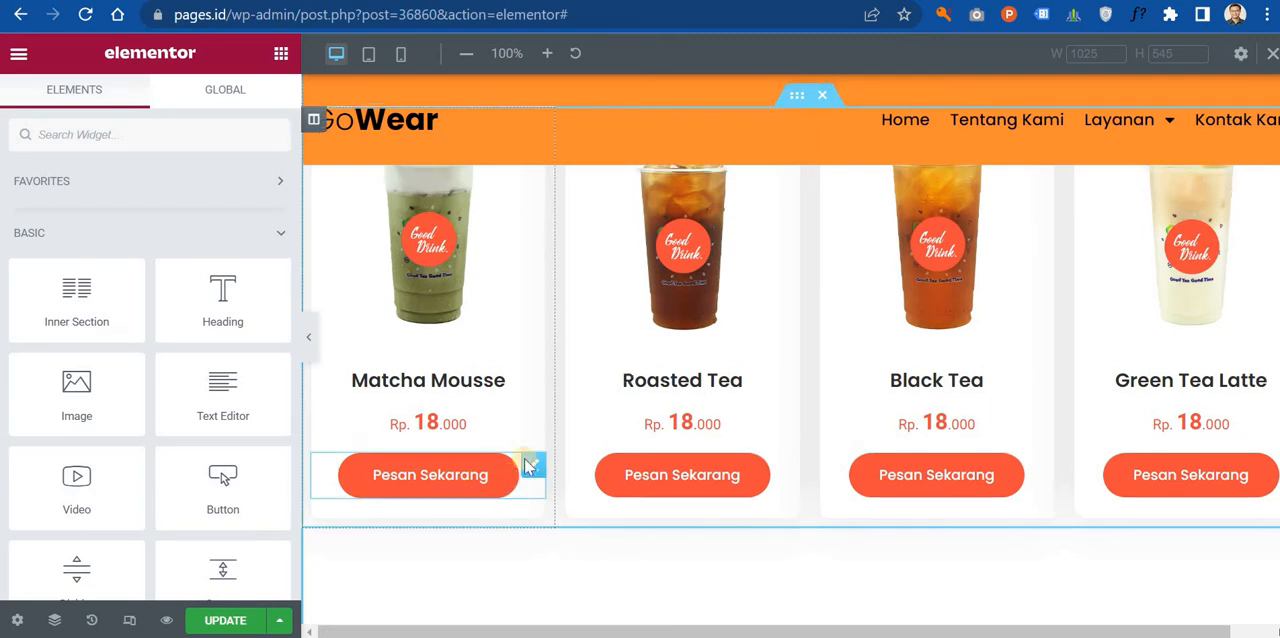
scroll(612, 384, up, 5)
scroll(612, 384, down, 11)
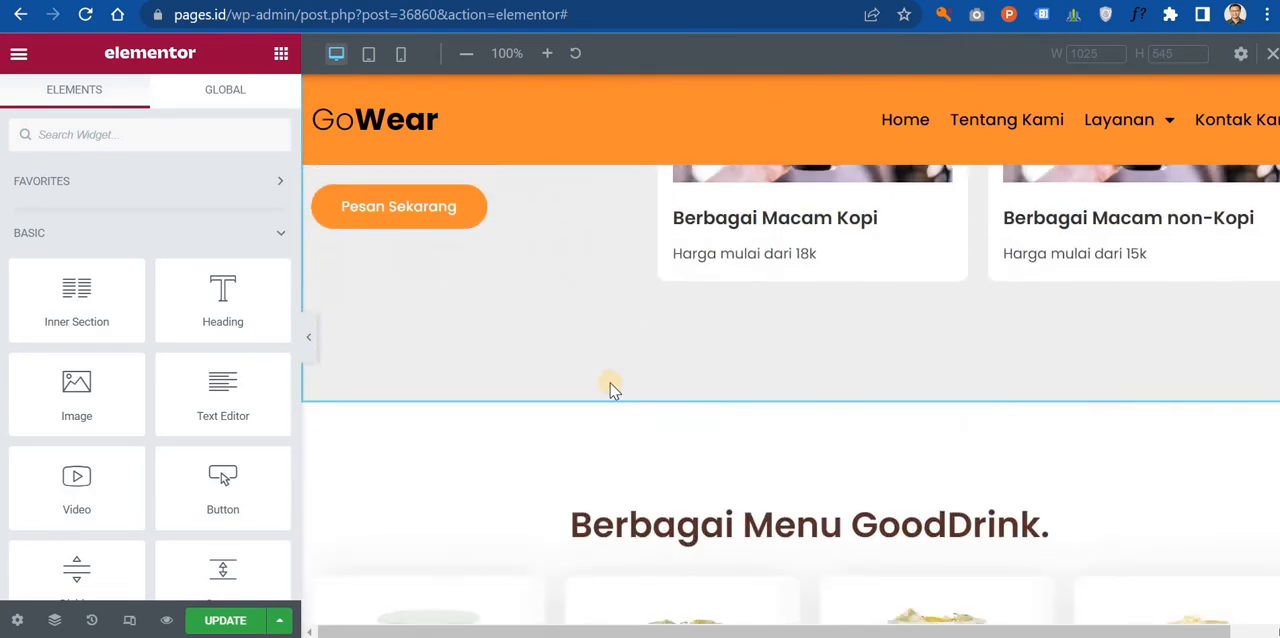
scroll(608, 385, up, 5)
scroll(602, 388, up, 2)
scroll(480, 451, down, 1)
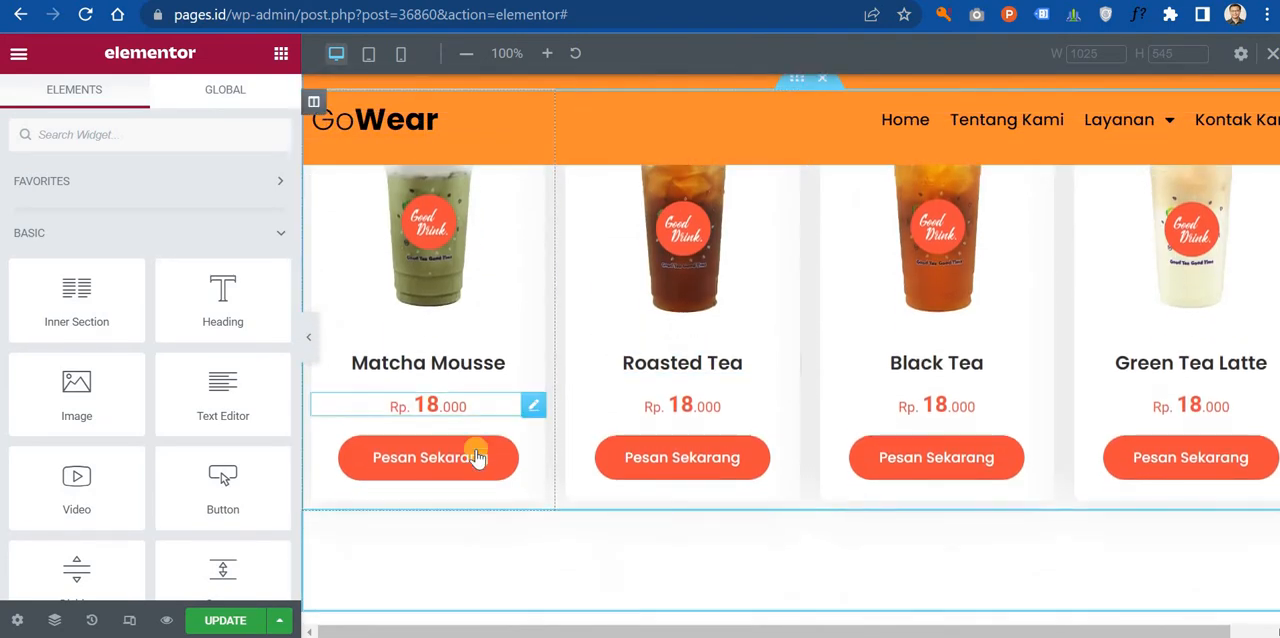
Step: Set the Matcha Mousse card's Pesan Sekarang button background to the palette orange #FF8C32 copied from Color Hunt
click(531, 449)
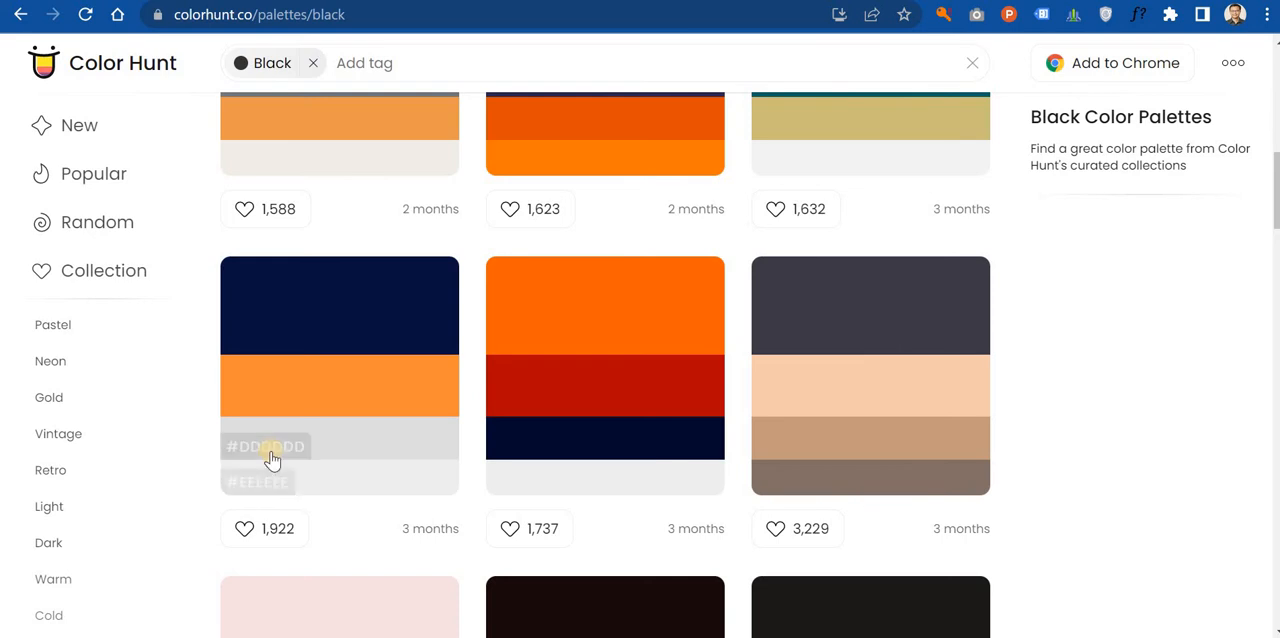
click(273, 396)
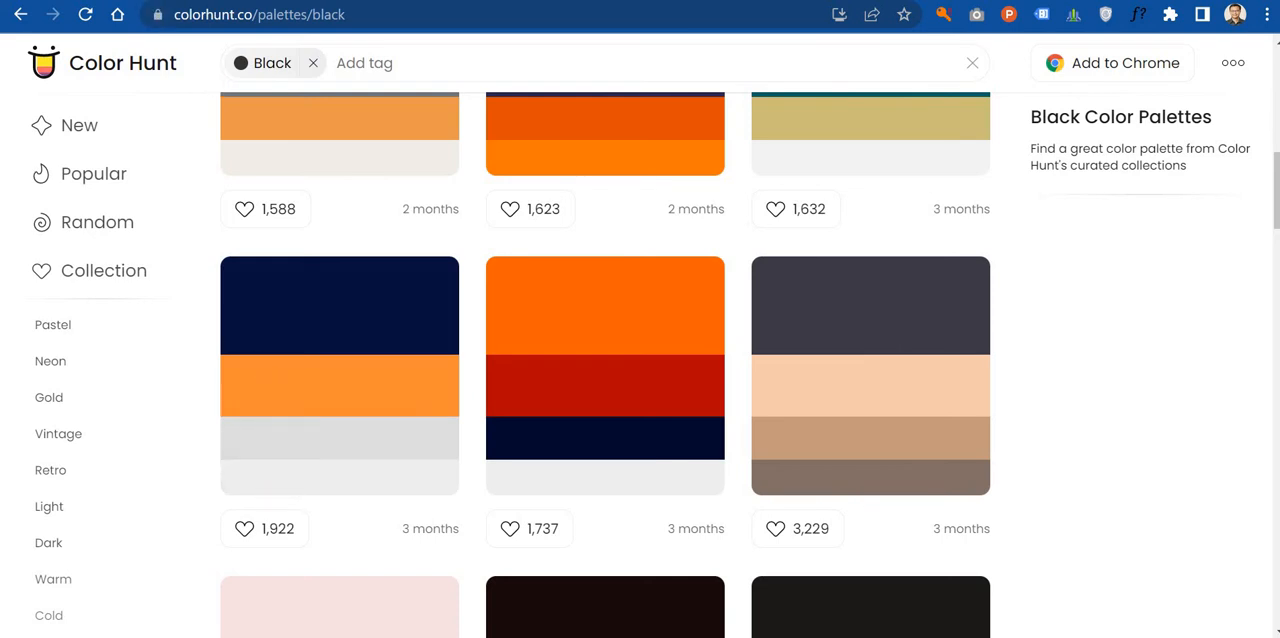
click(790, 2)
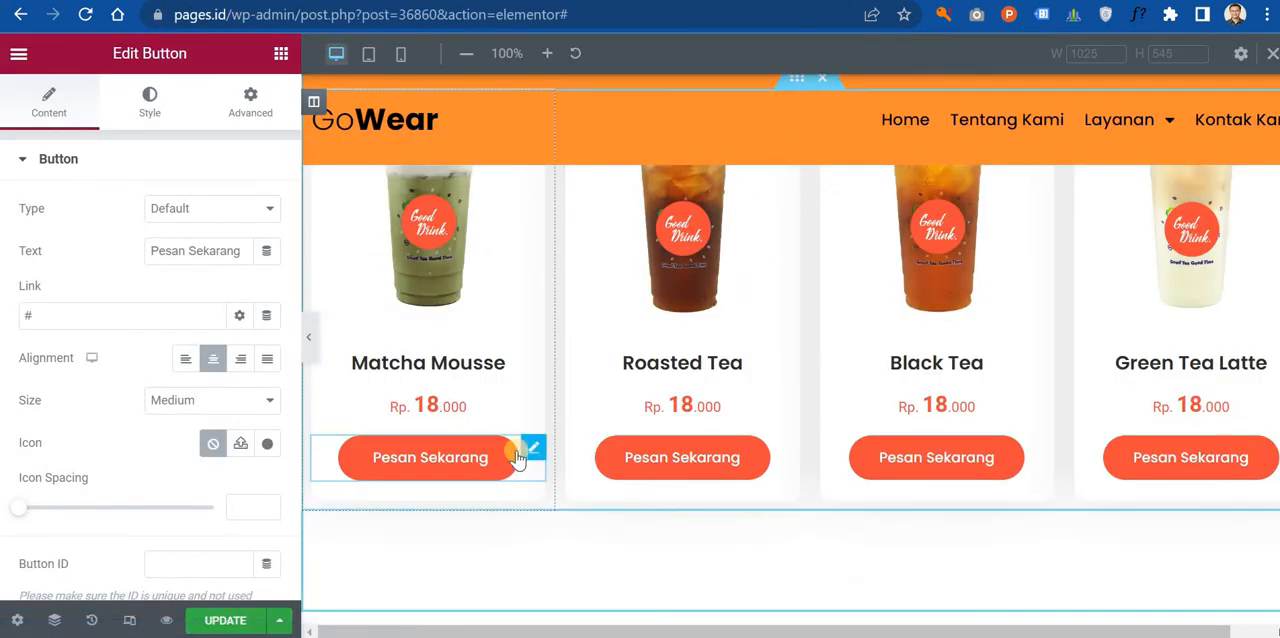
click(149, 103)
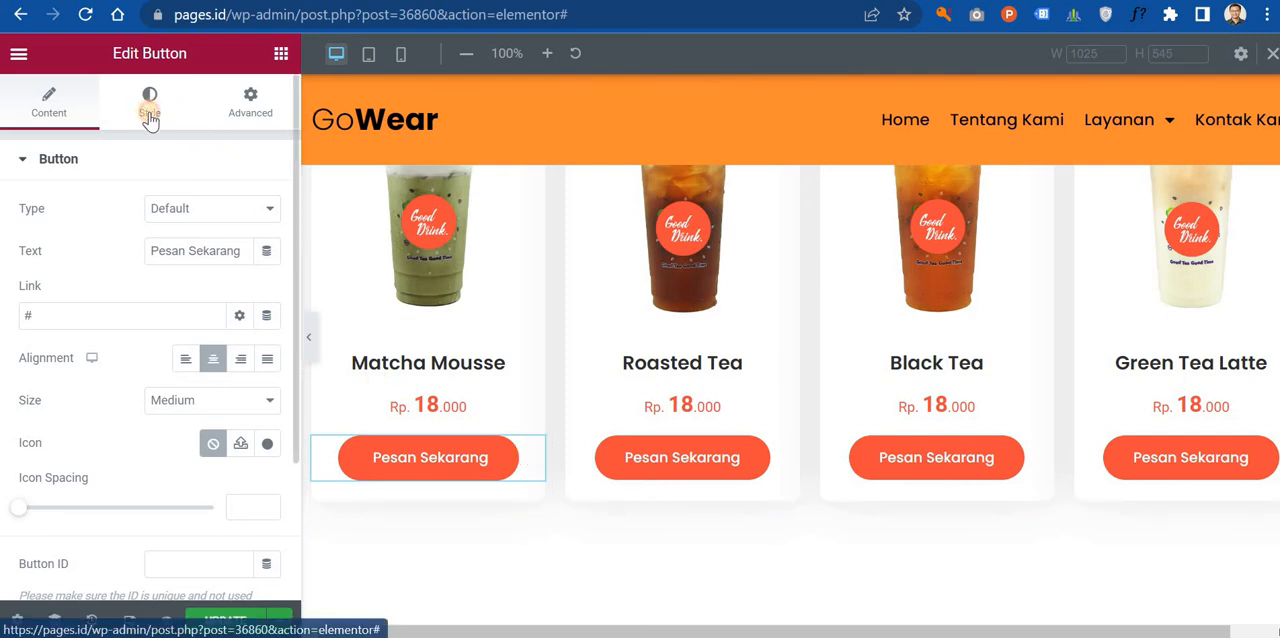
click(256, 422)
triple_click(160, 368)
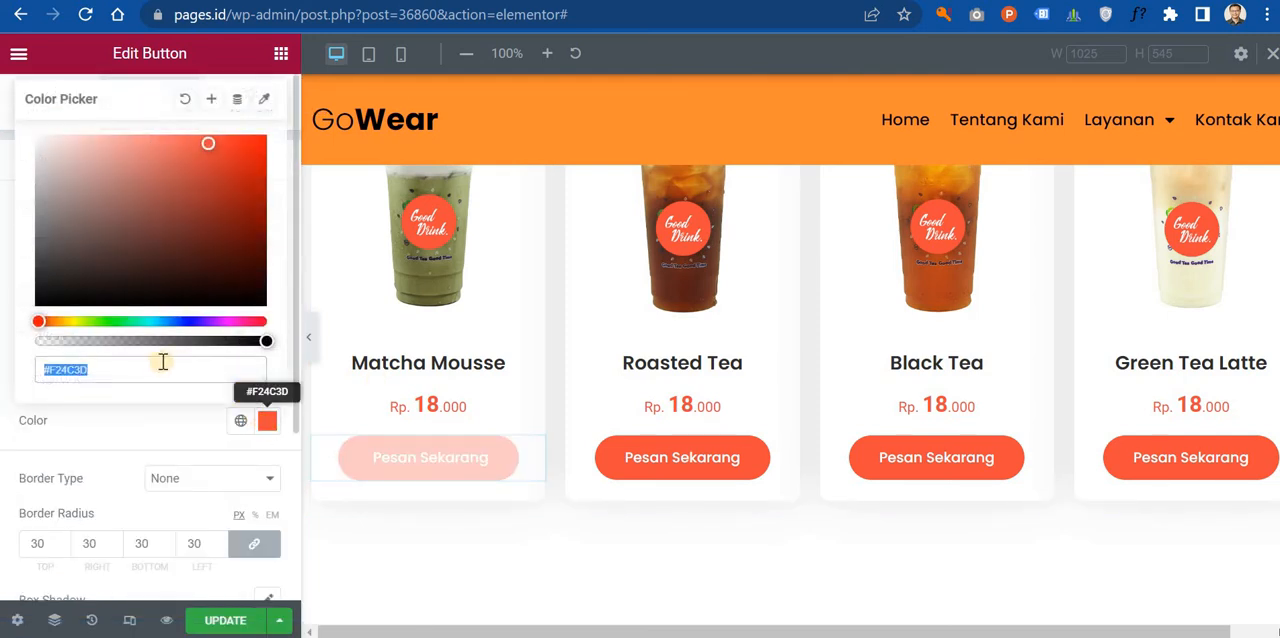
key(ctrl+v)
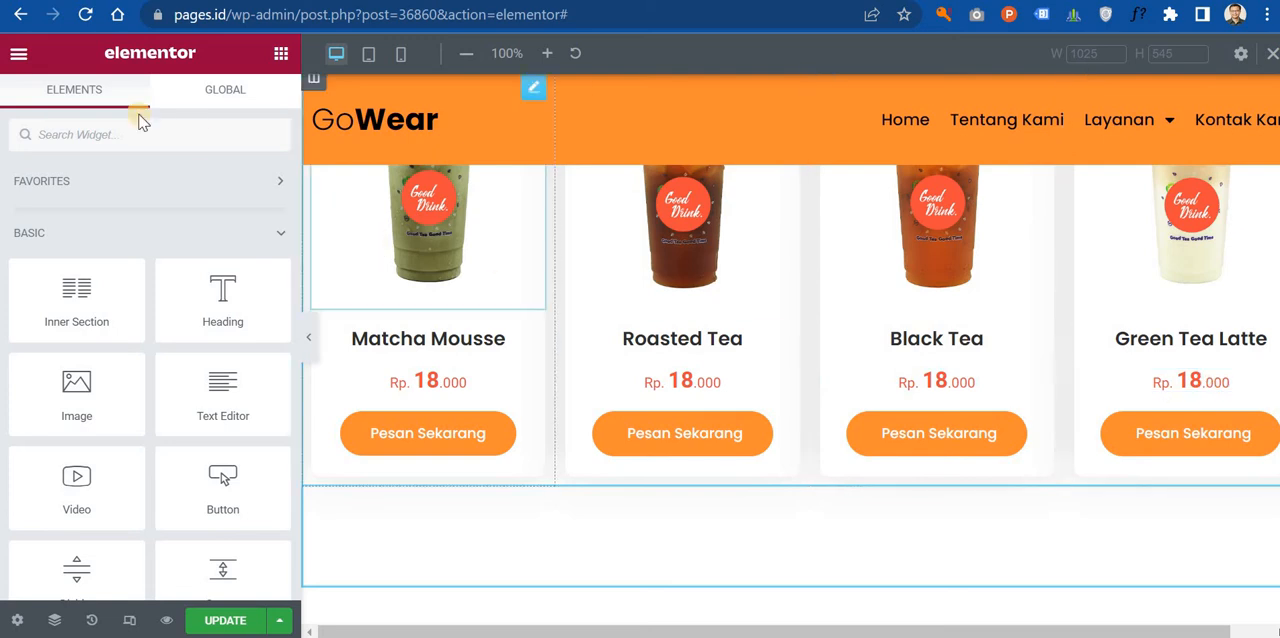
Step: Review the recolored landing page in the Elementor editor from the header and hero down to the map and newsletter form
scroll(500, 500, down, 5)
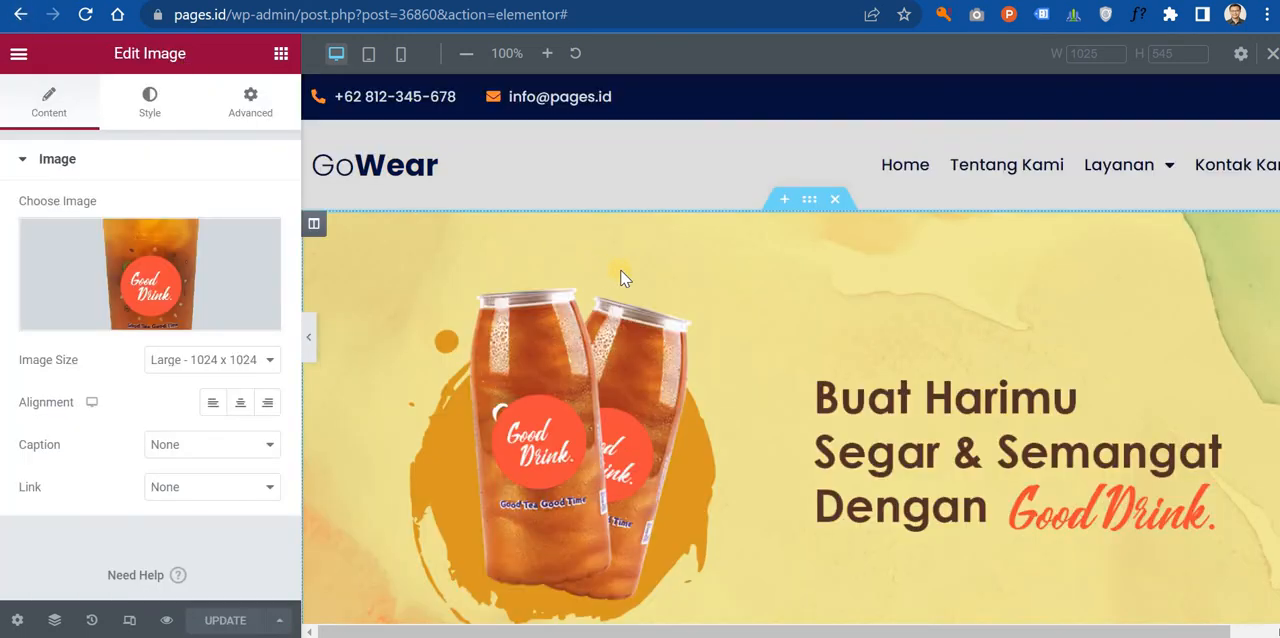
scroll(760, 240, down, 10)
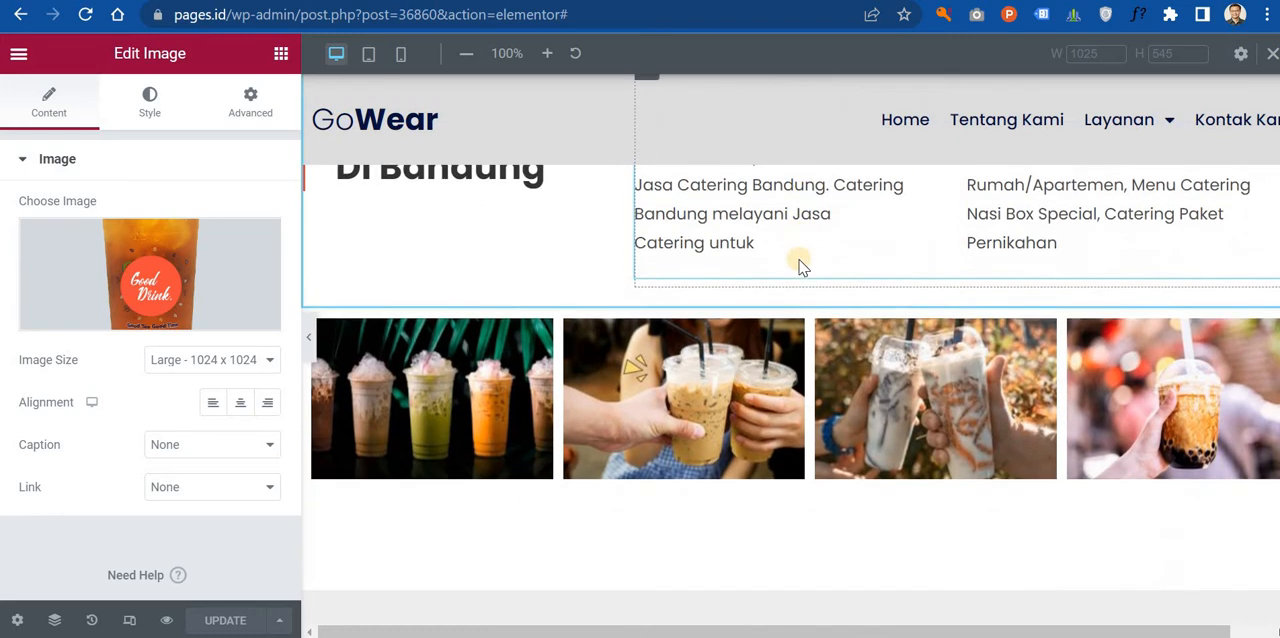
scroll(800, 268, down, 15)
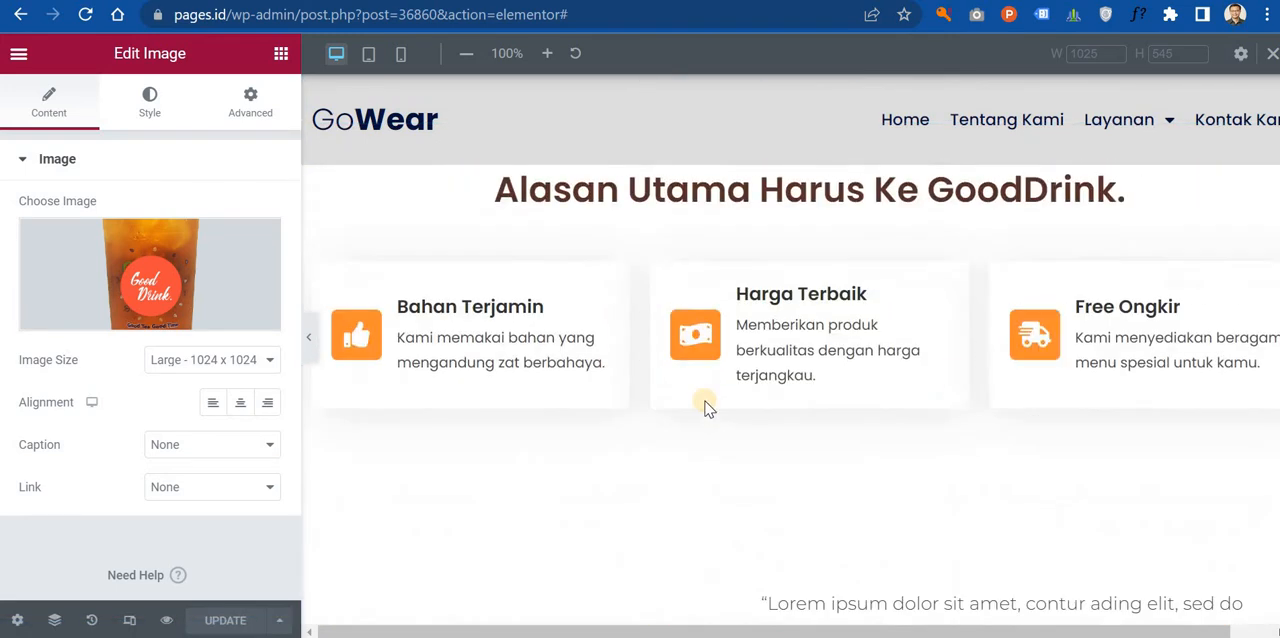
scroll(705, 407, down, 10)
scroll(770, 395, up, 5)
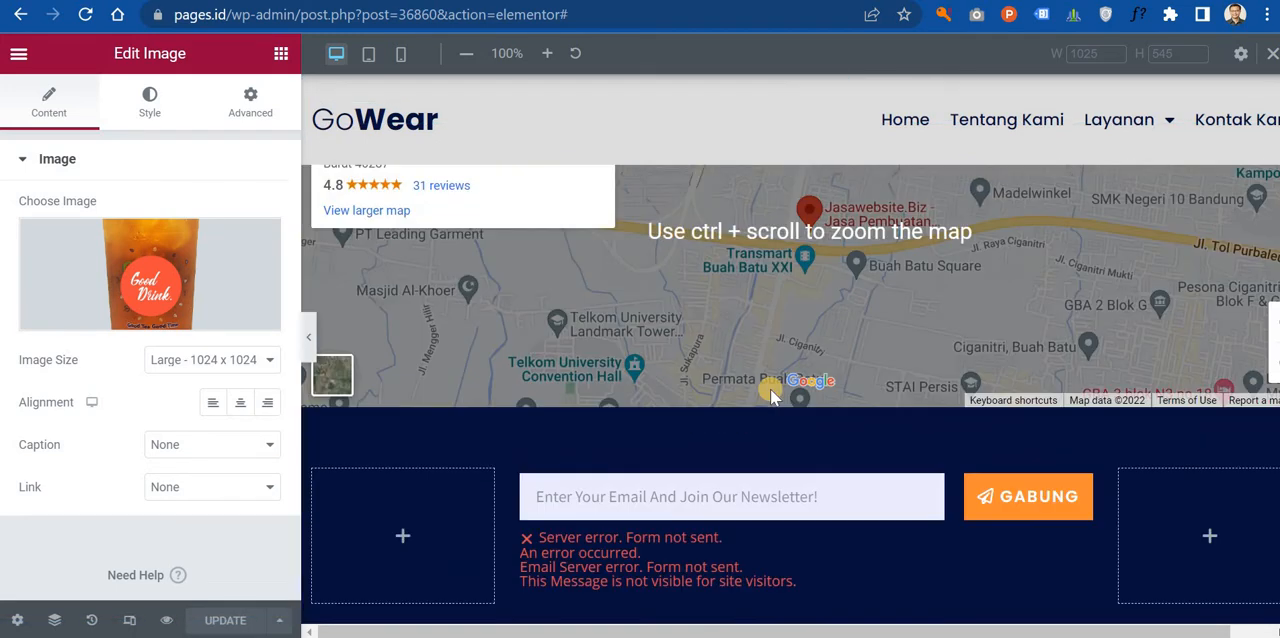
scroll(770, 395, up, 7)
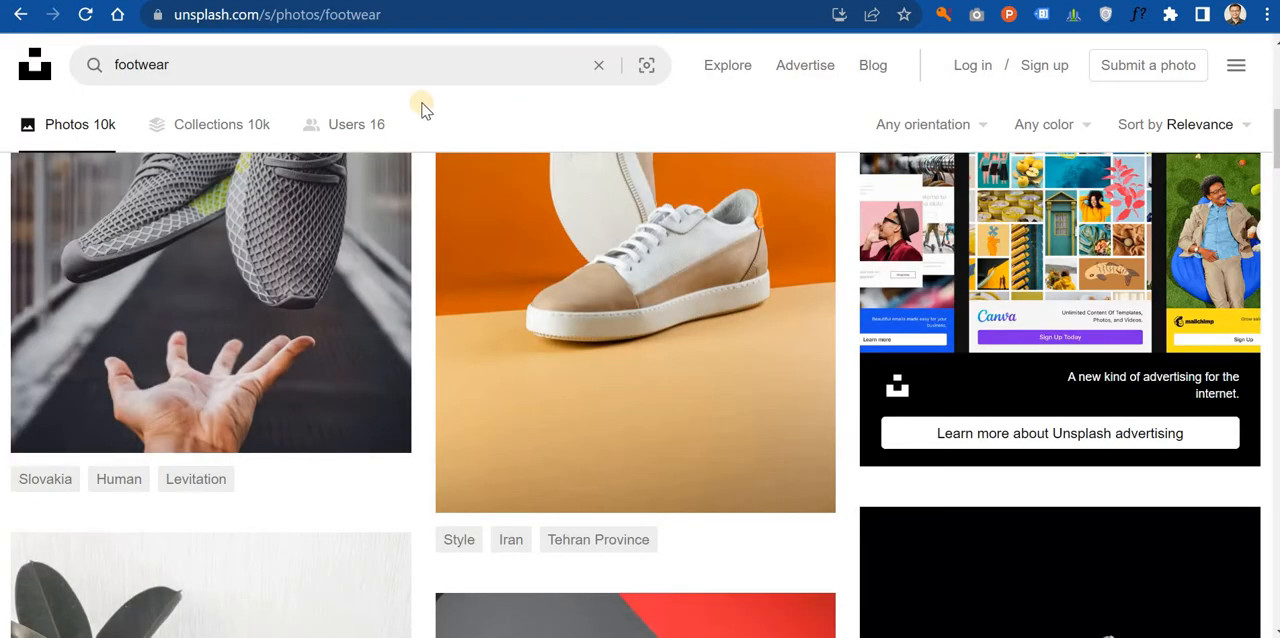
Step: Browse the Unsplash results for footwear and download shoe photos, then return to the Elementor editor
scroll(286, 343, up, 6)
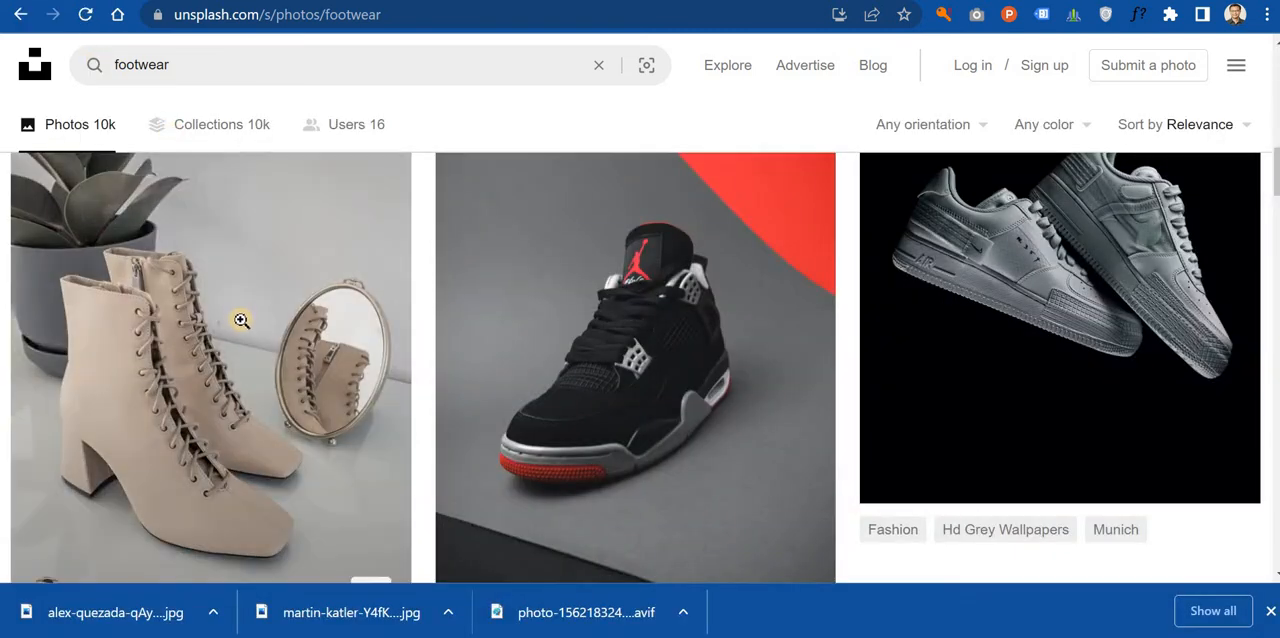
scroll(245, 318, up, 10)
scroll(255, 318, down, 6)
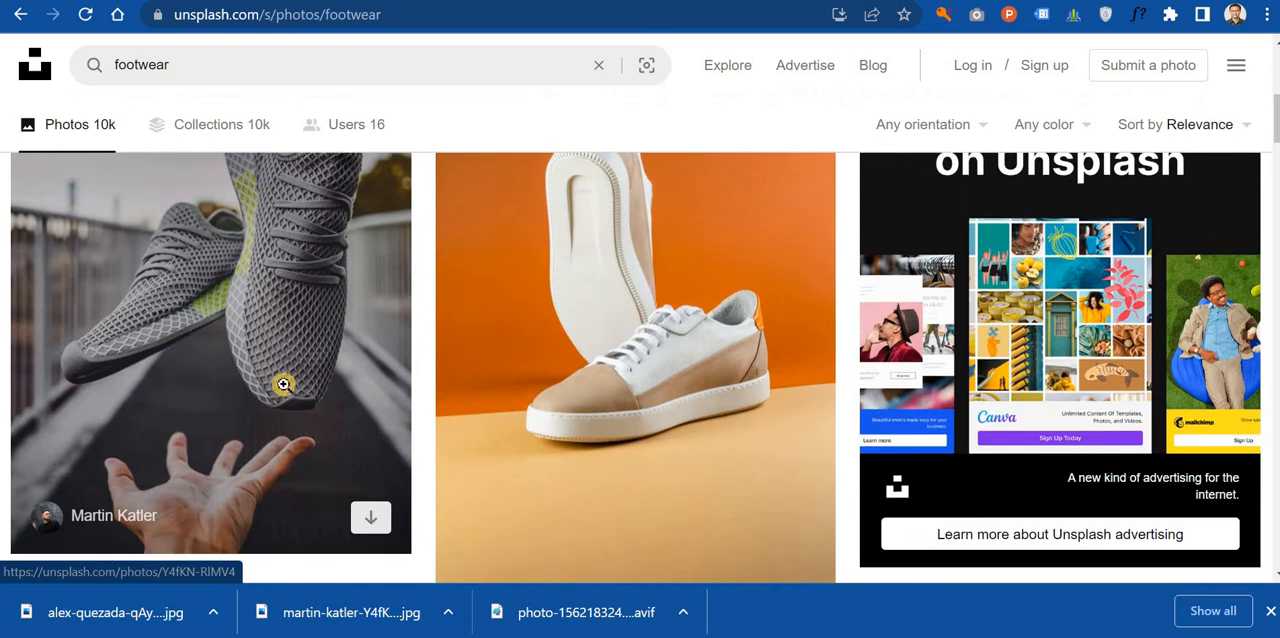
scroll(340, 405, down, 2)
scroll(309, 414, up, 7)
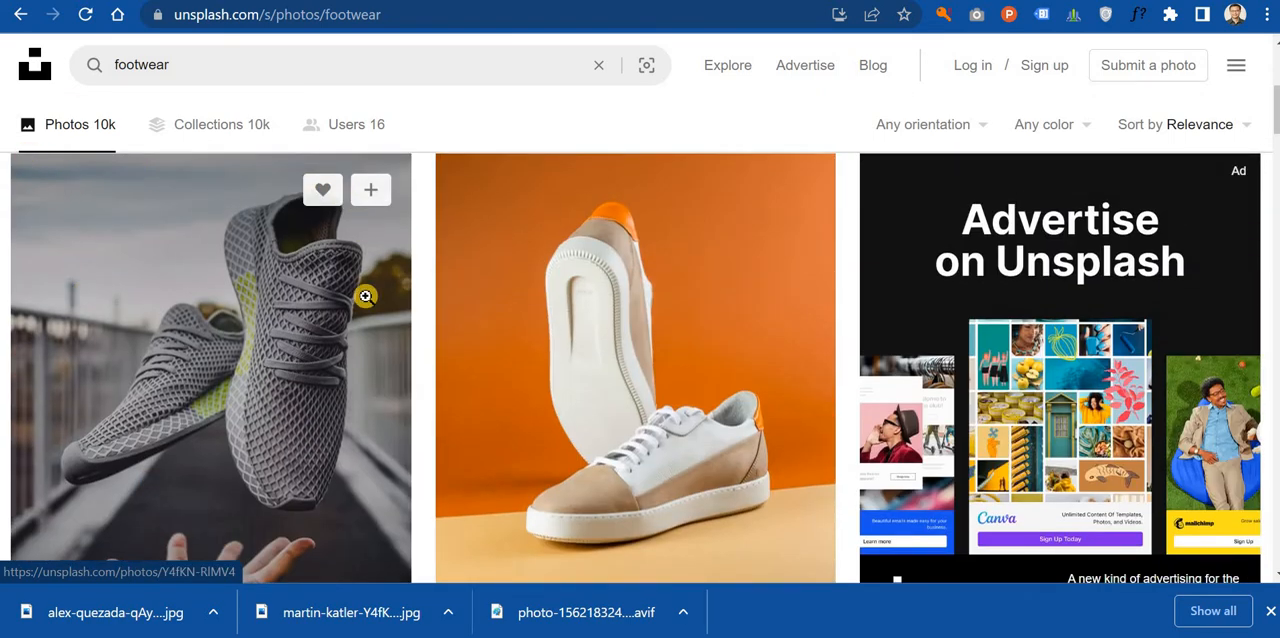
scroll(209, 380, down, 6)
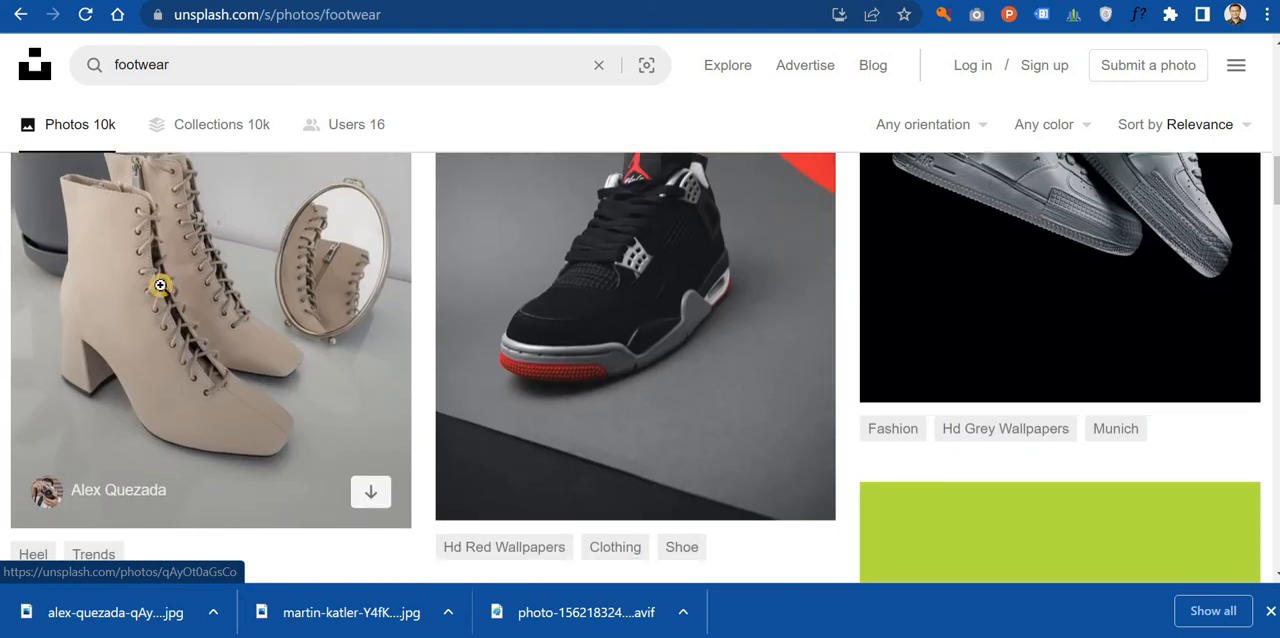
scroll(355, 490, up, 5)
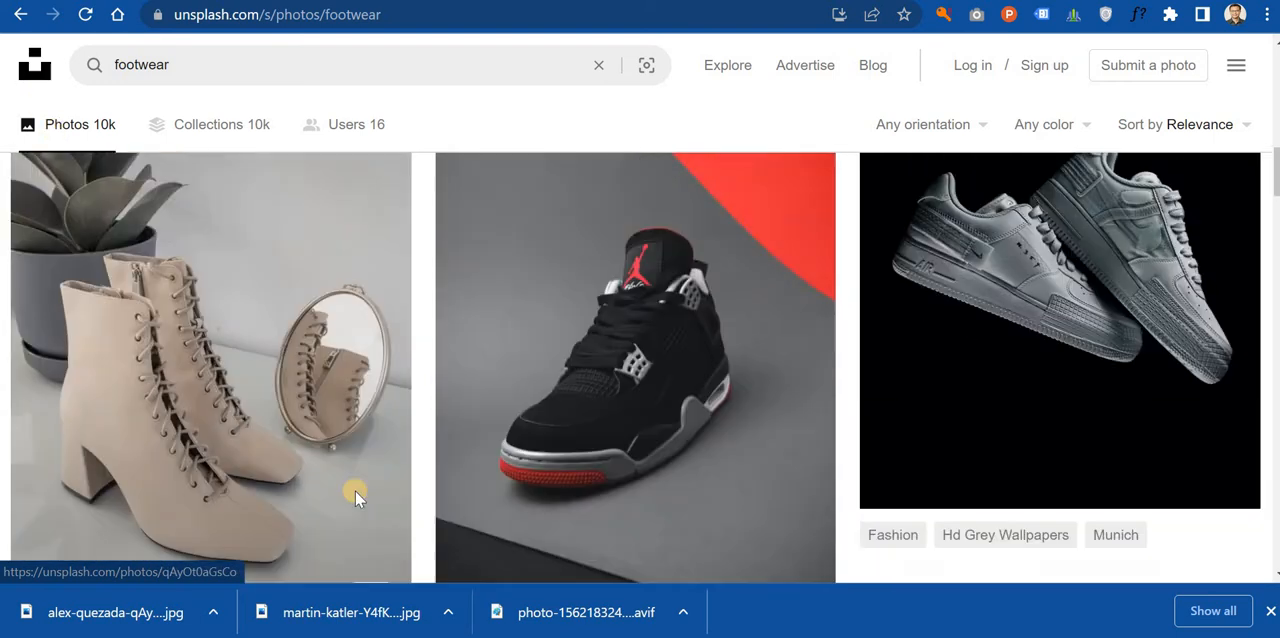
click(20, 14)
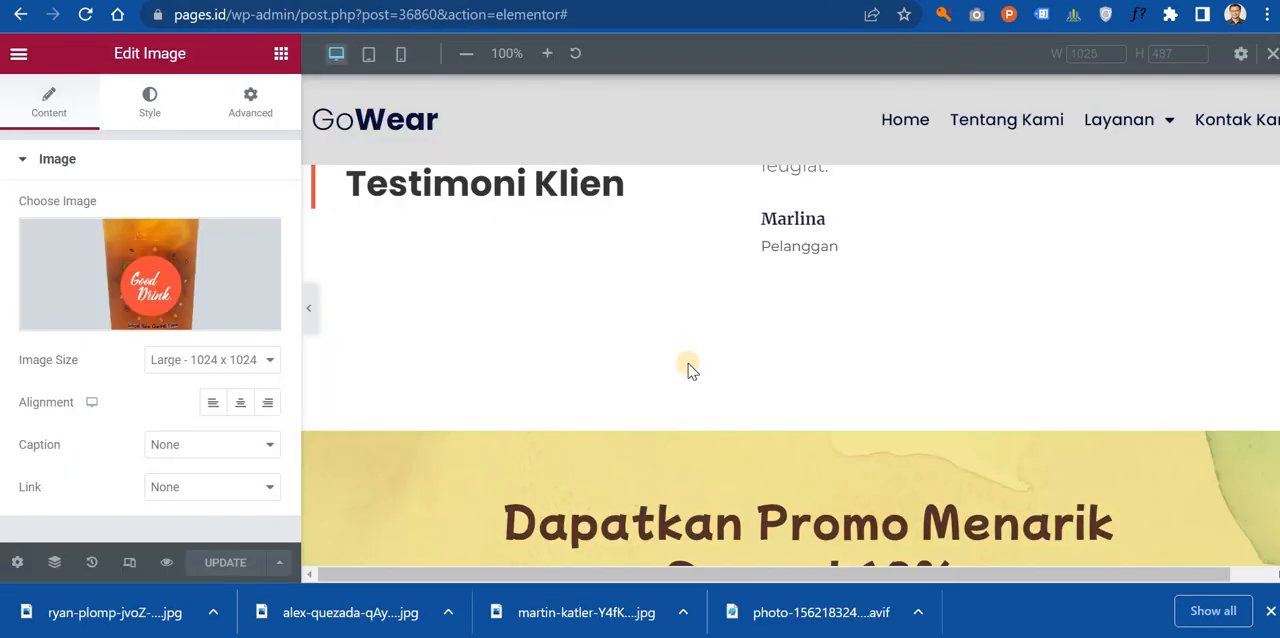
Step: Switch to the Unsplash shoes results and download the orange-and-white Nike sneaker photo, dismissing the attribution pop-up
scroll(686, 368, down, 5)
scroll(667, 478, up, 15)
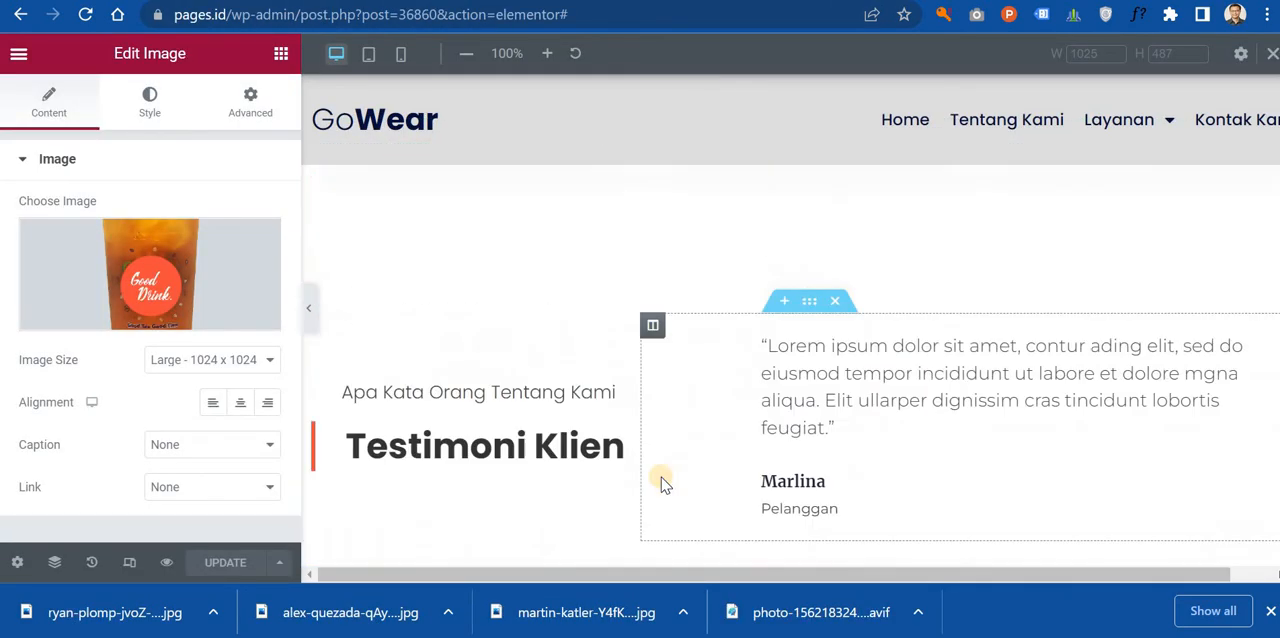
scroll(661, 477, up, 7)
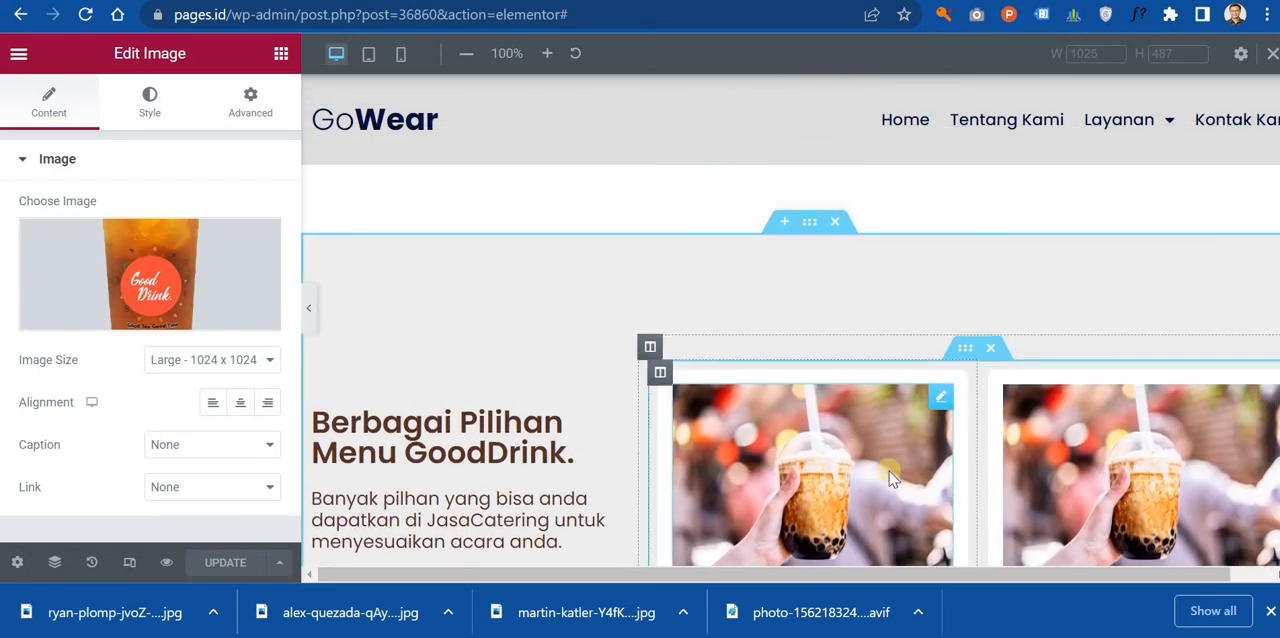
key(ctrl+Tab)
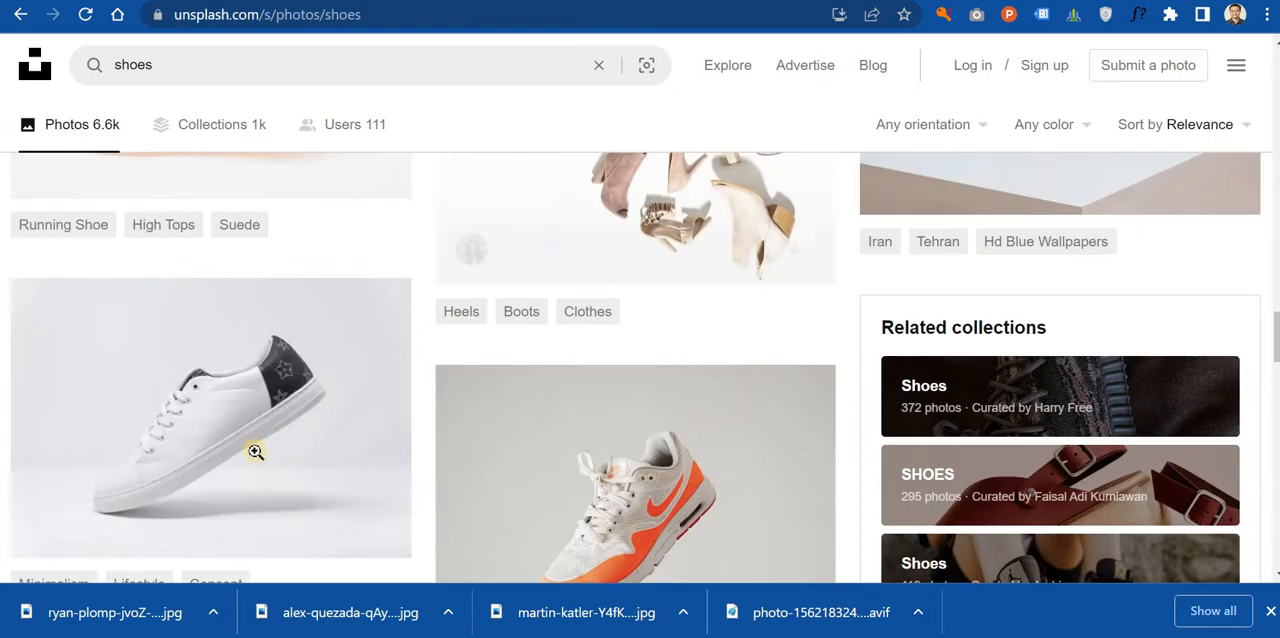
scroll(400, 456, down, 1)
scroll(648, 380, down, 3)
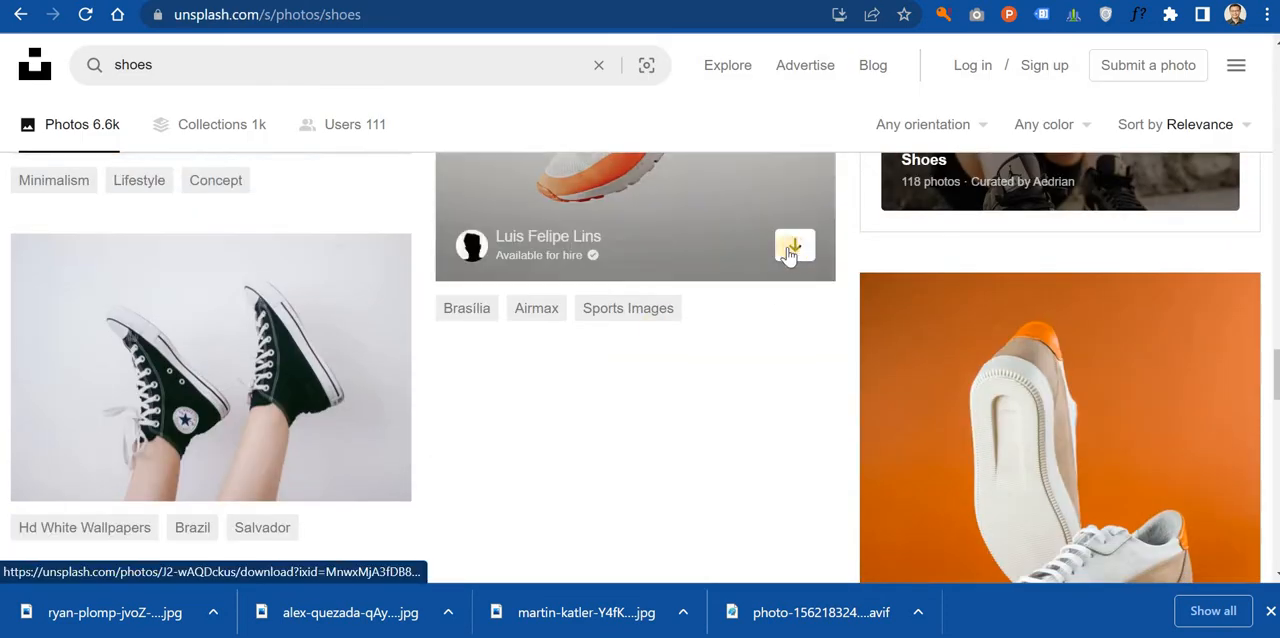
click(795, 250)
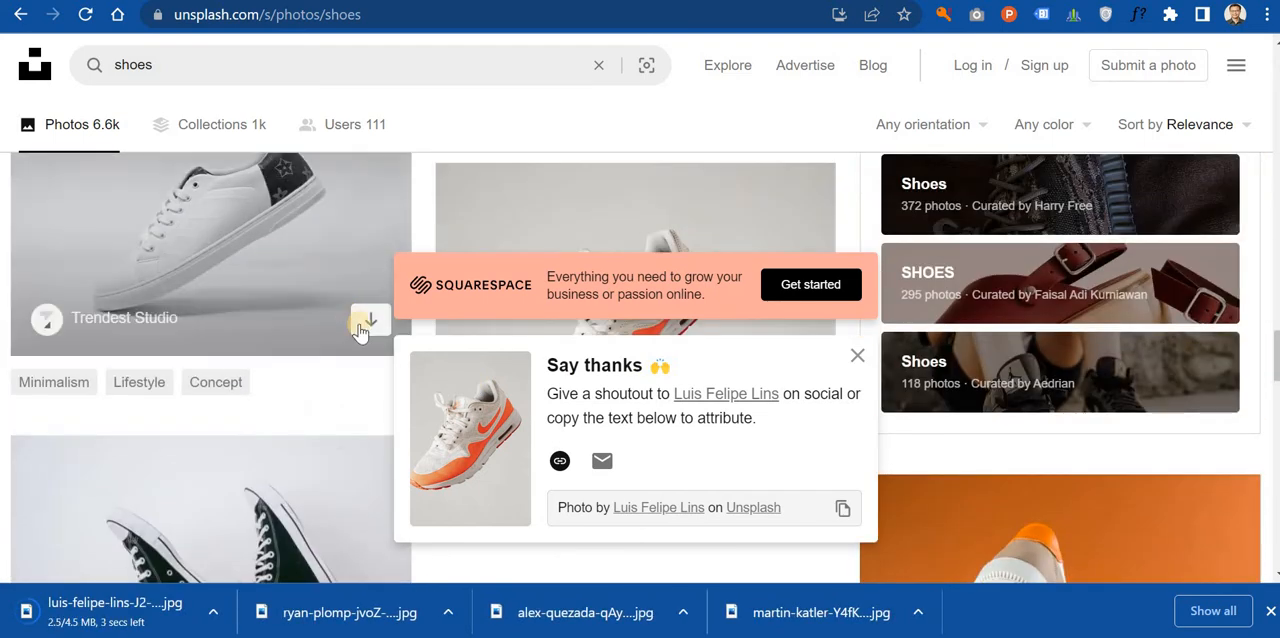
click(364, 326)
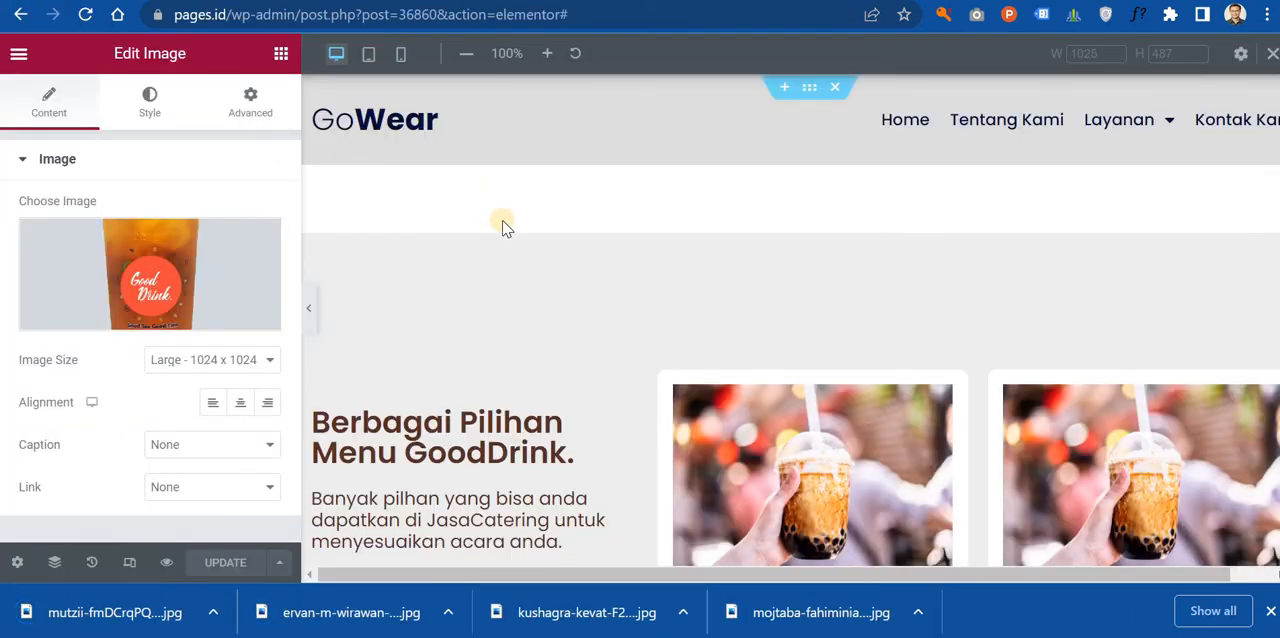
Step: Open the file upload picker for the image of the Berbagai Macam Kopi card
scroll(670, 302, down, 1)
scroll(883, 357, down, 9)
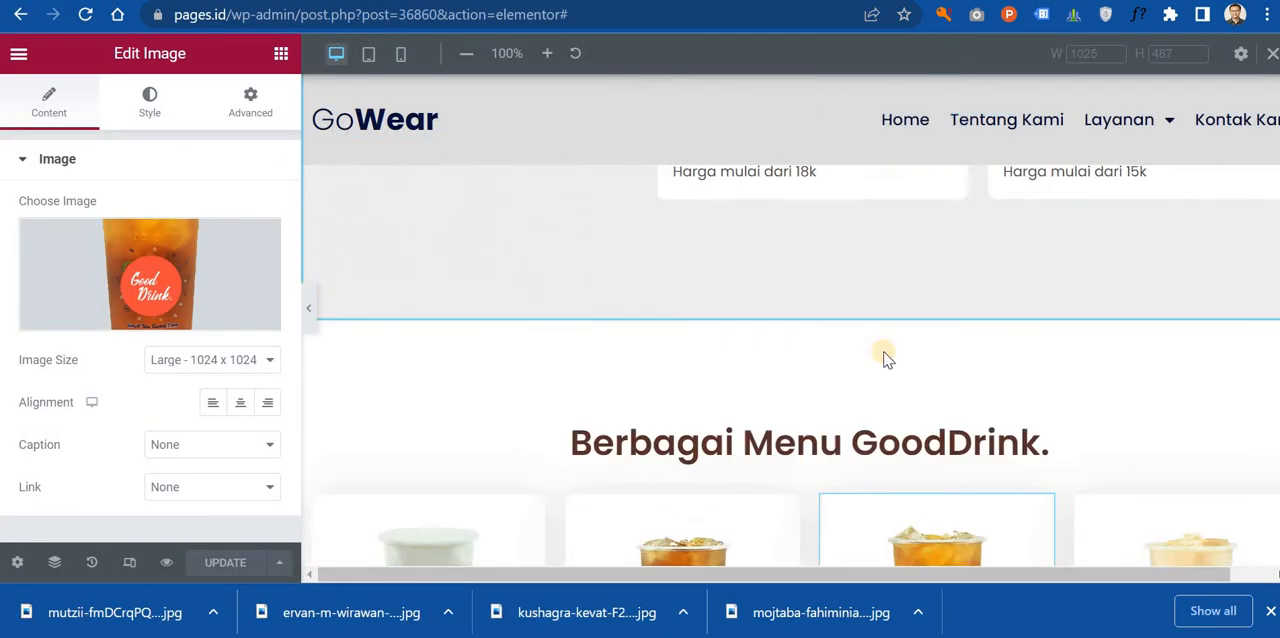
scroll(903, 340, up, 9)
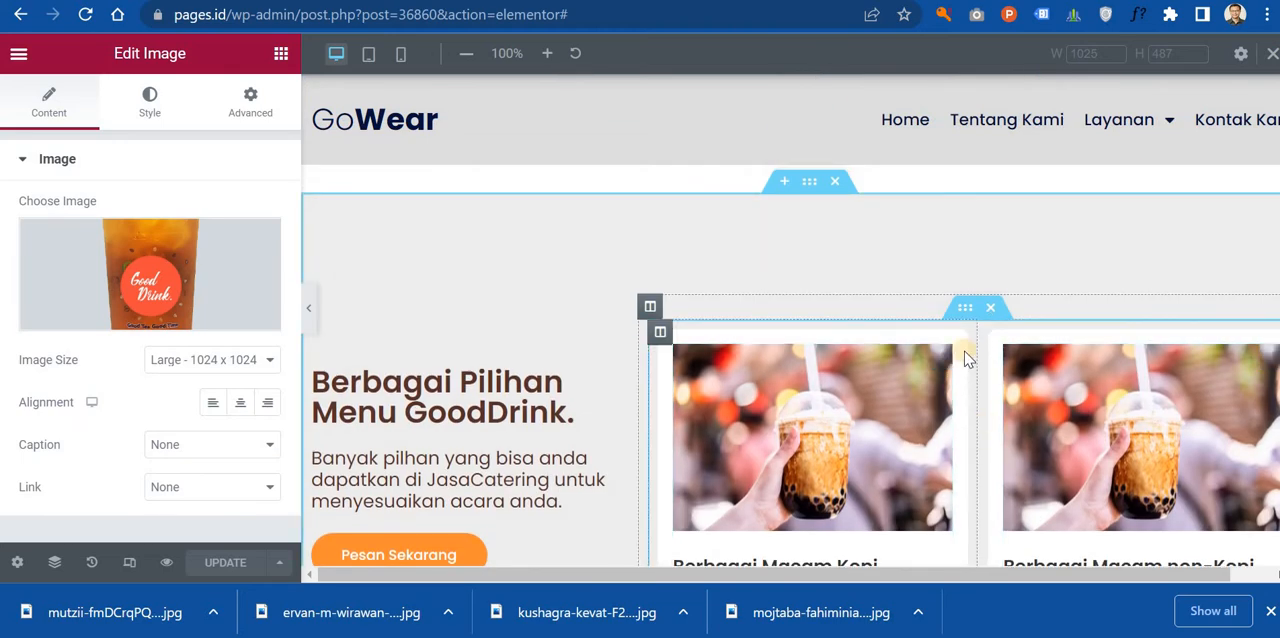
scroll(955, 337, down, 7)
scroll(950, 330, up, 6)
scroll(896, 343, up, 1)
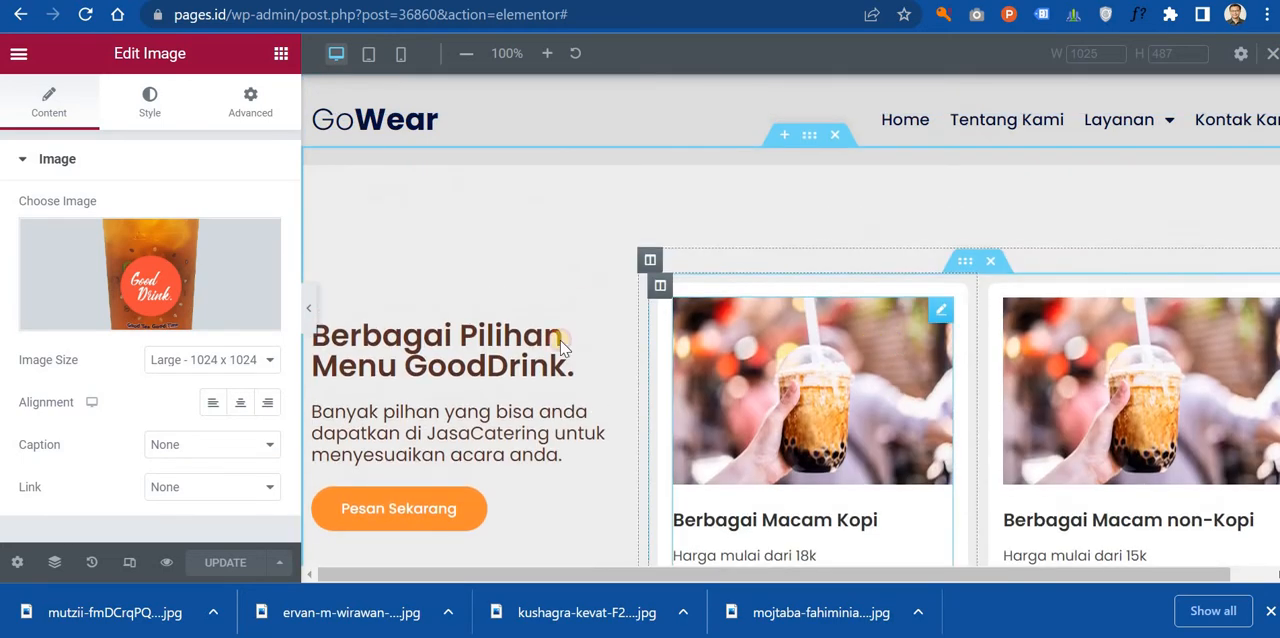
click(896, 343)
click(170, 308)
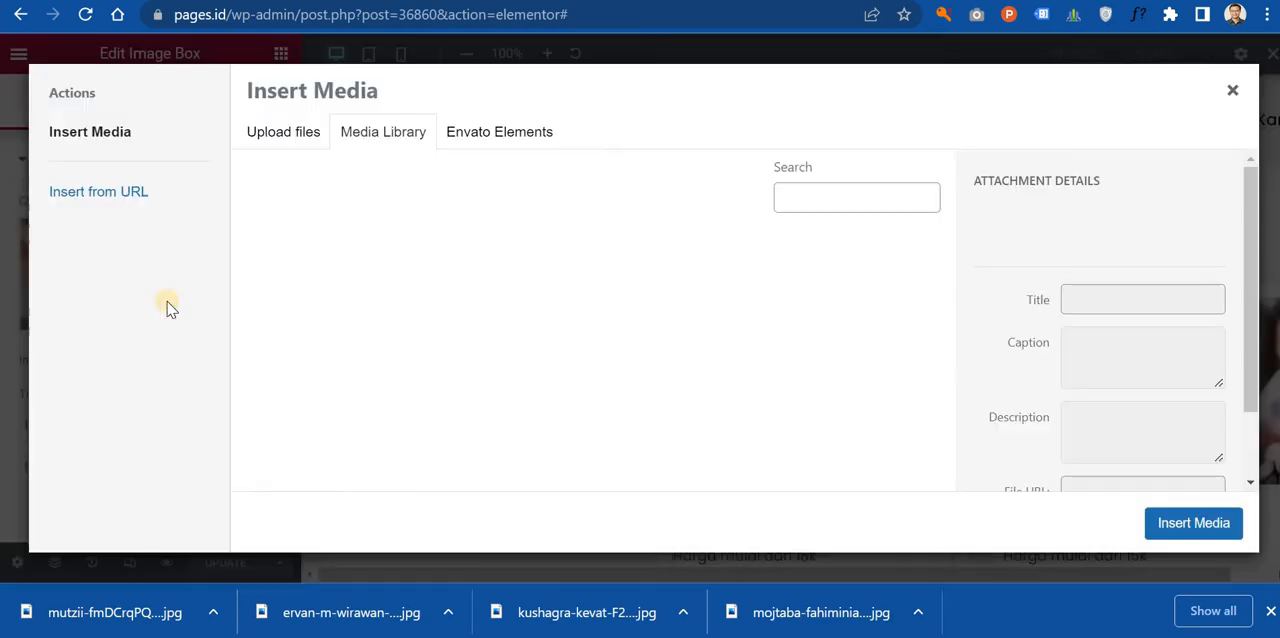
click(286, 131)
click(715, 360)
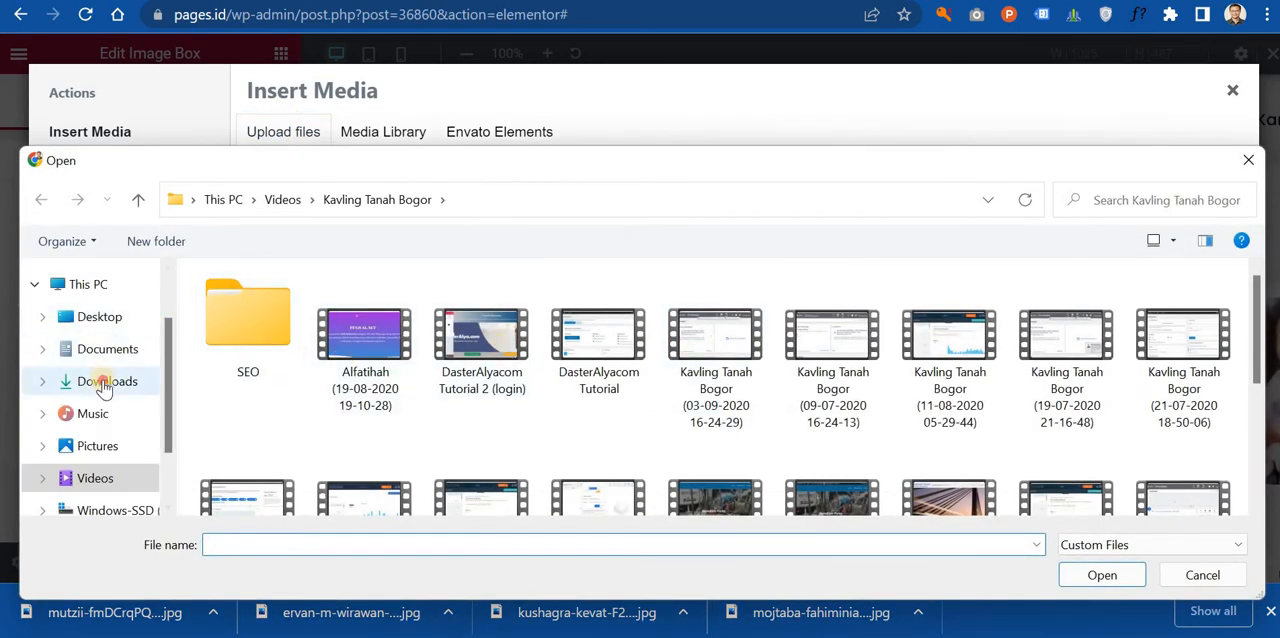
Step: Move all the downloaded shoe photos in Downloads into the Footwear folder, leaving out the Lusy folder
click(107, 381)
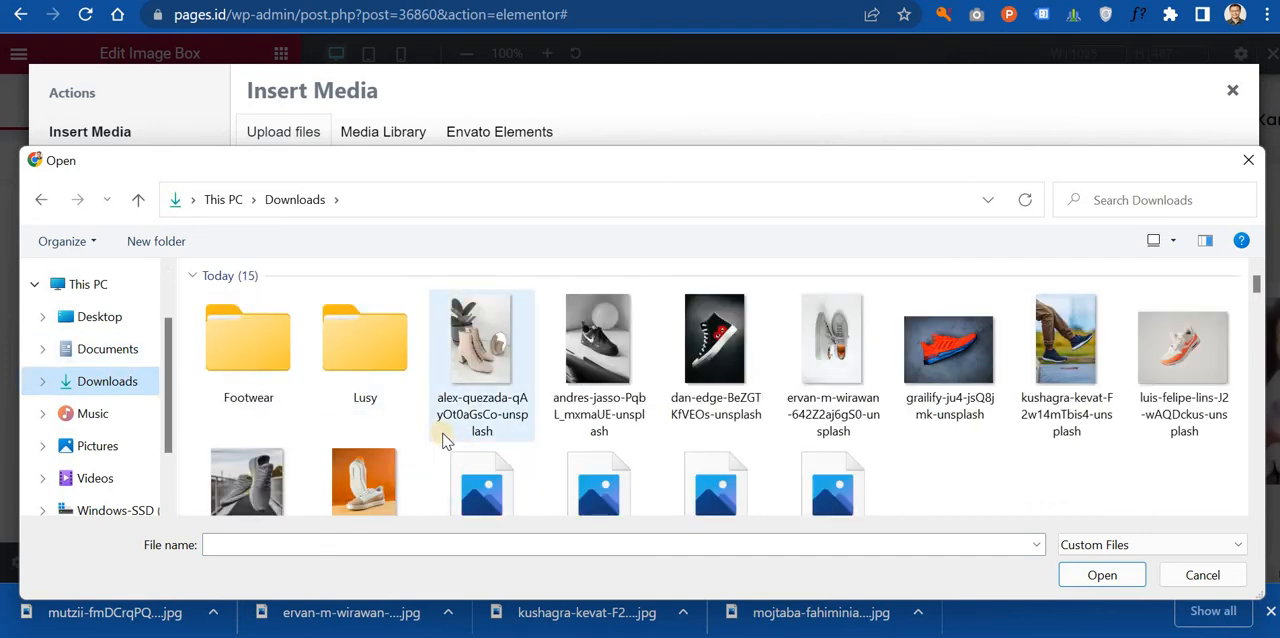
scroll(620, 400, down, 1)
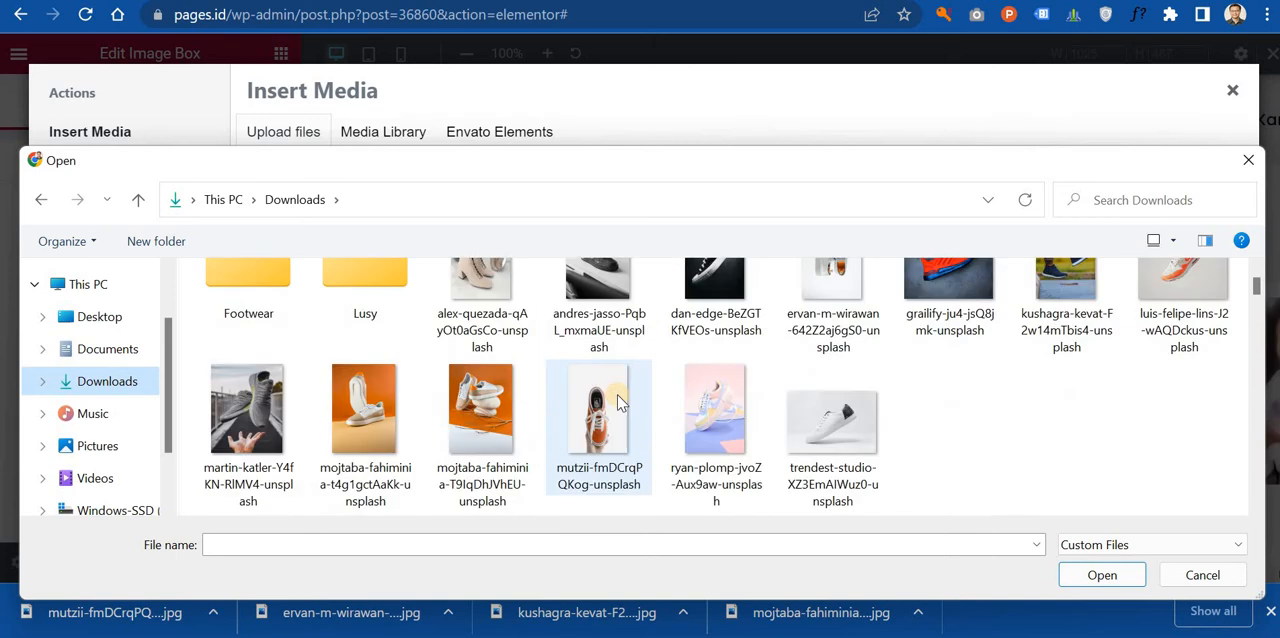
scroll(620, 402, up, 1)
shift+click(520, 346)
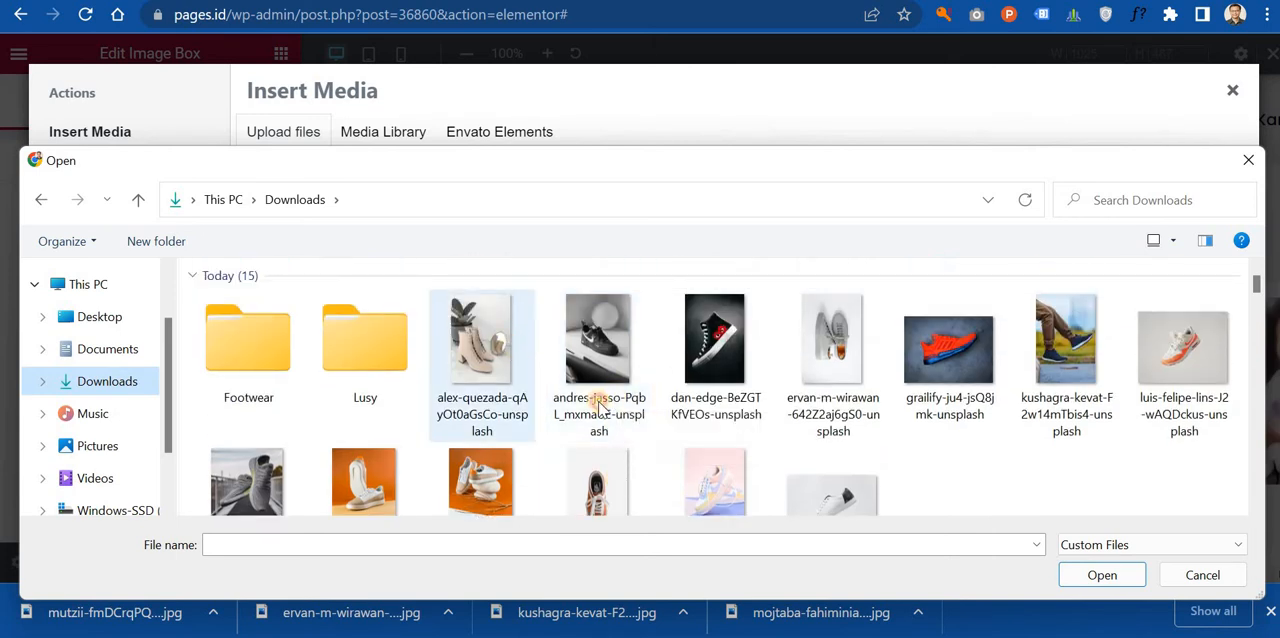
shift+click(810, 493)
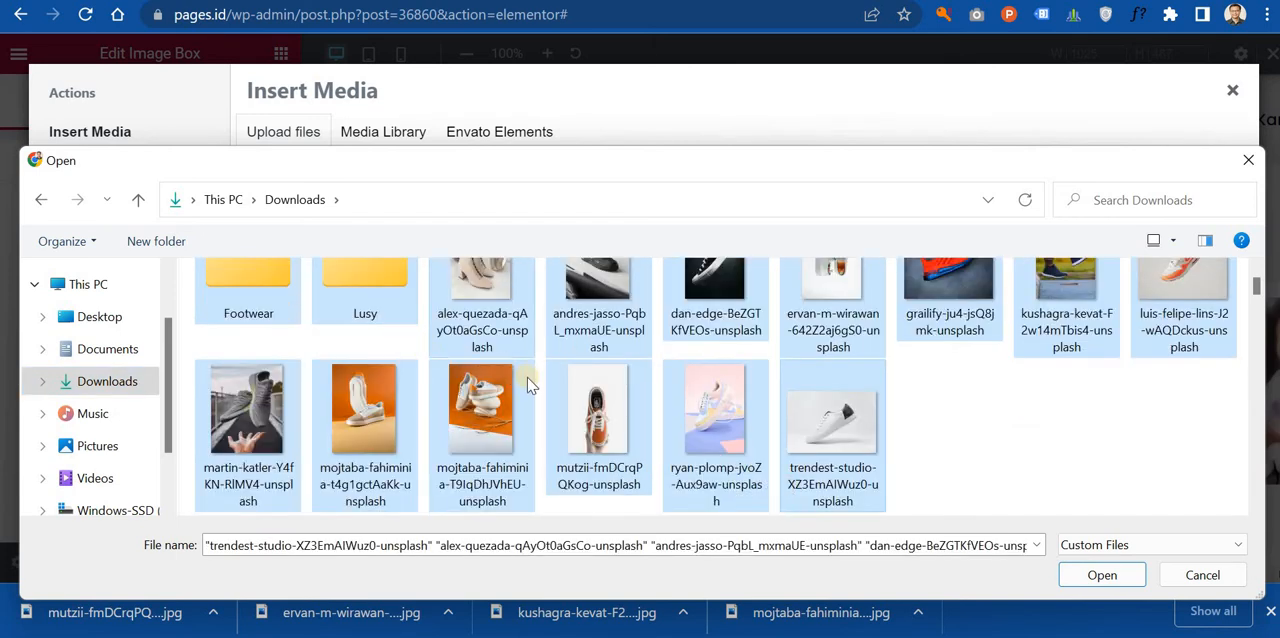
scroll(530, 386, up, 1)
ctrl+click(340, 375)
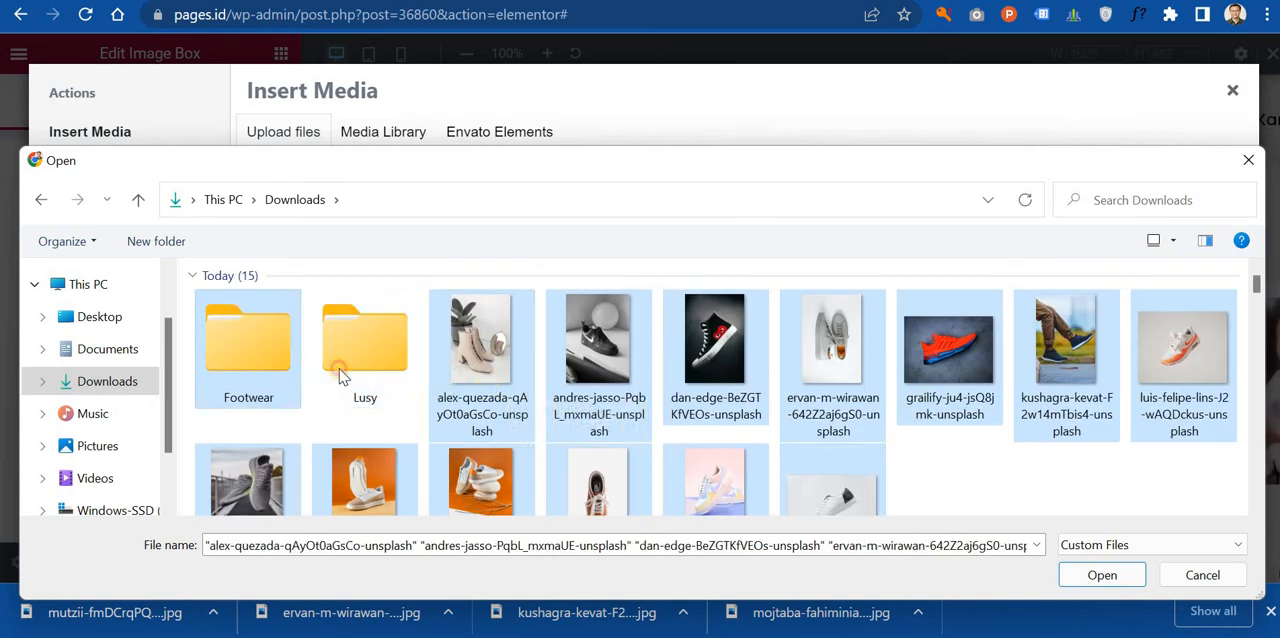
ctrl+click(272, 373)
drag(515, 372, 272, 379)
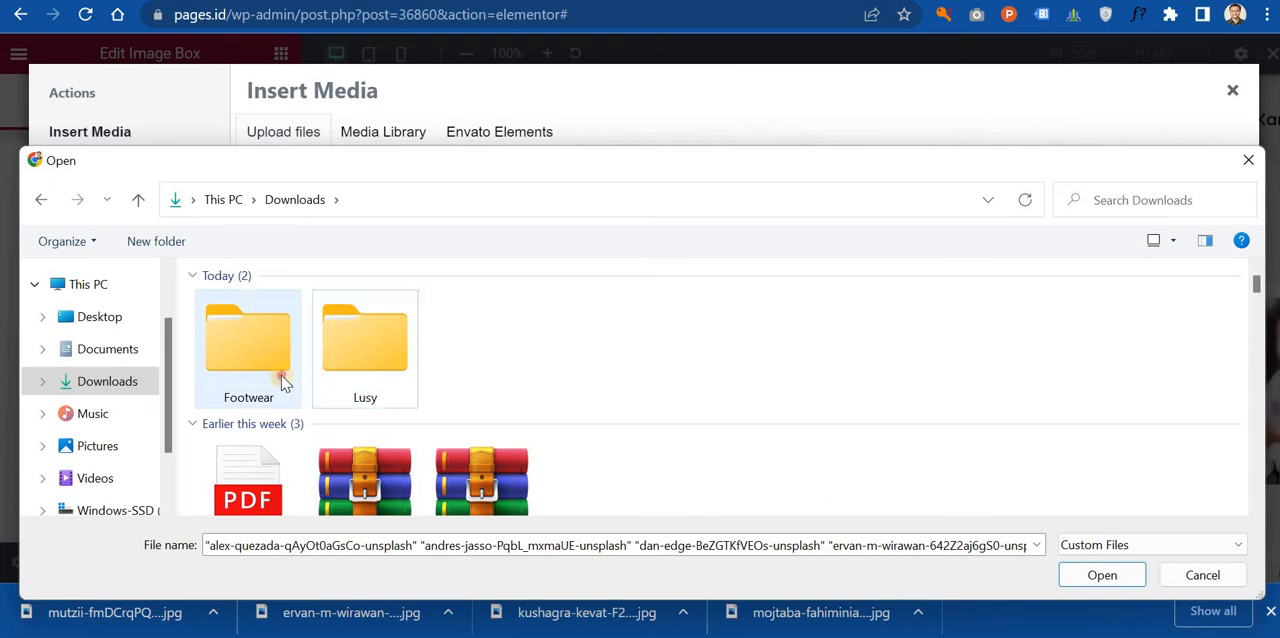
Step: Upload trendest-studio-XZ3EmAIWuz0-unsplash.jpg from the Footwear folder to the media library
double_click(279, 373)
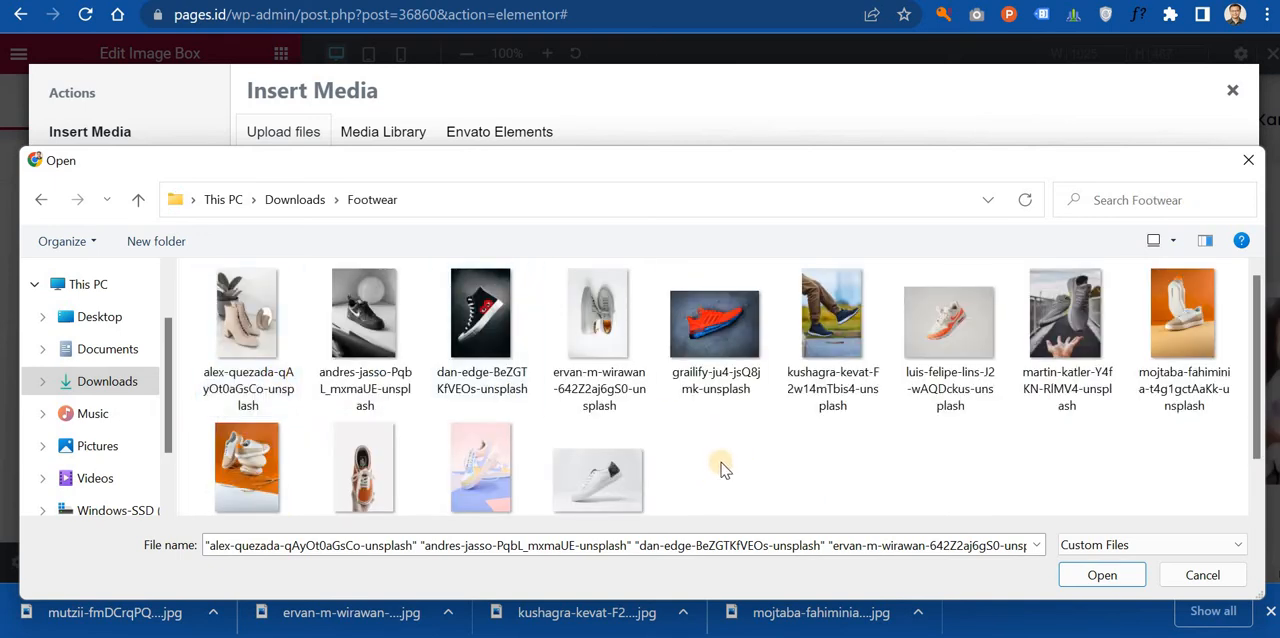
double_click(597, 485)
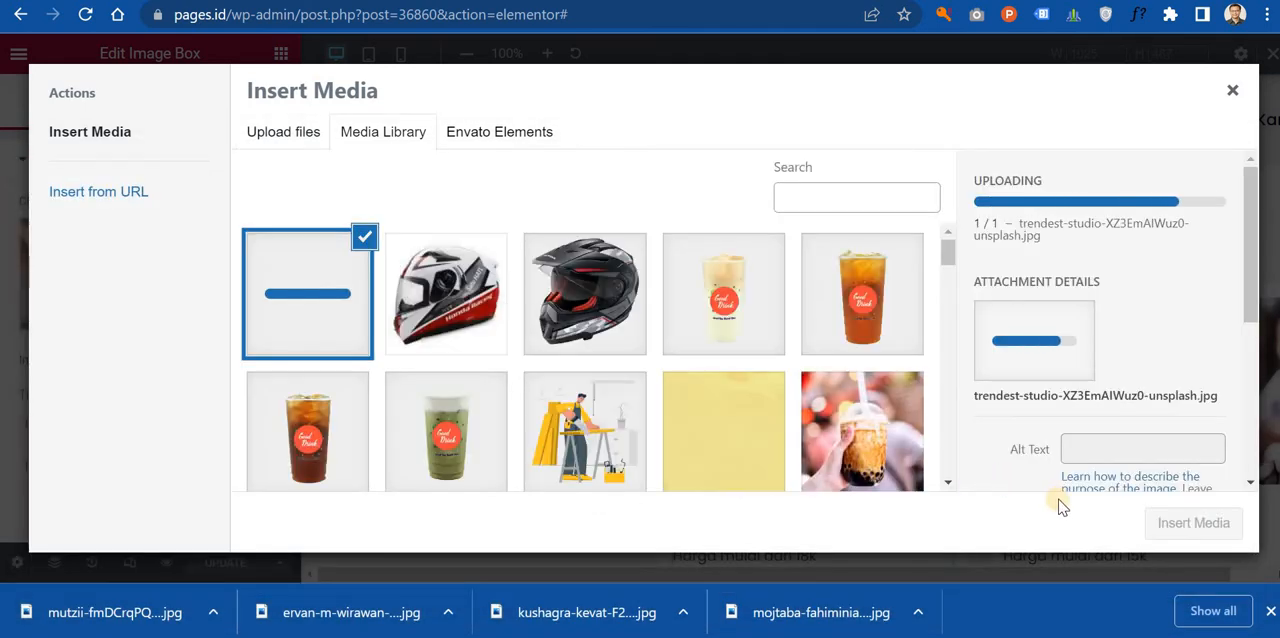
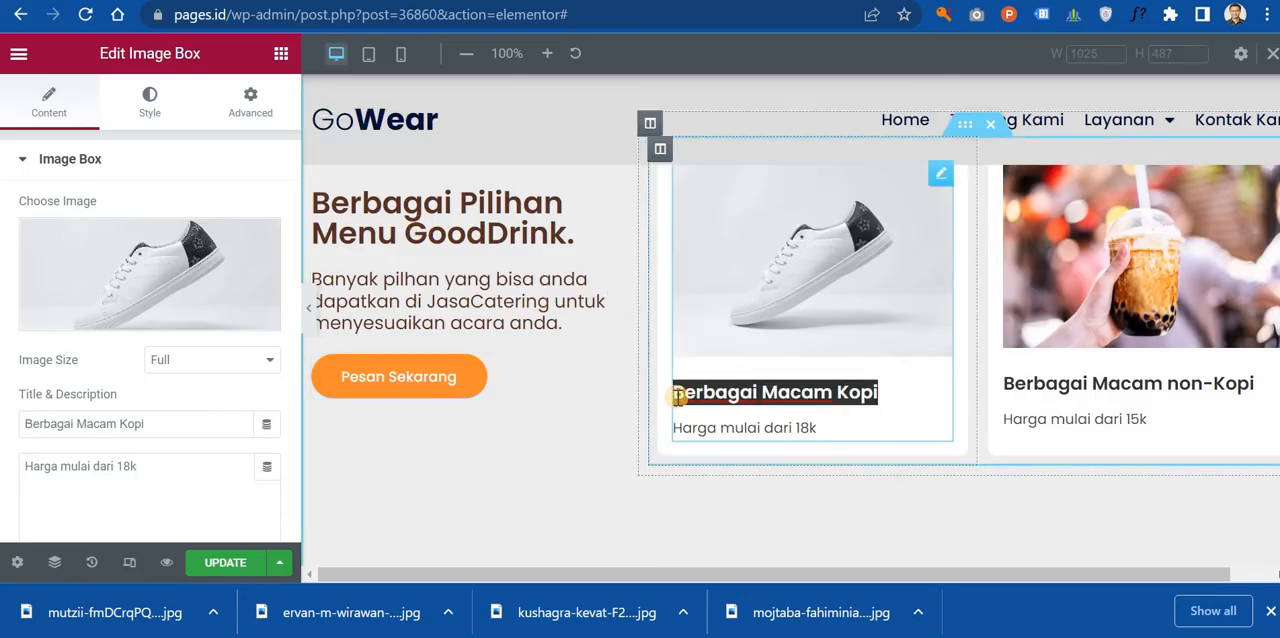
Step: Change the title of the Berbagai Macam Kopi card to "Man Footwear Uniqlo"
text(Man Footwear Uniqlo)
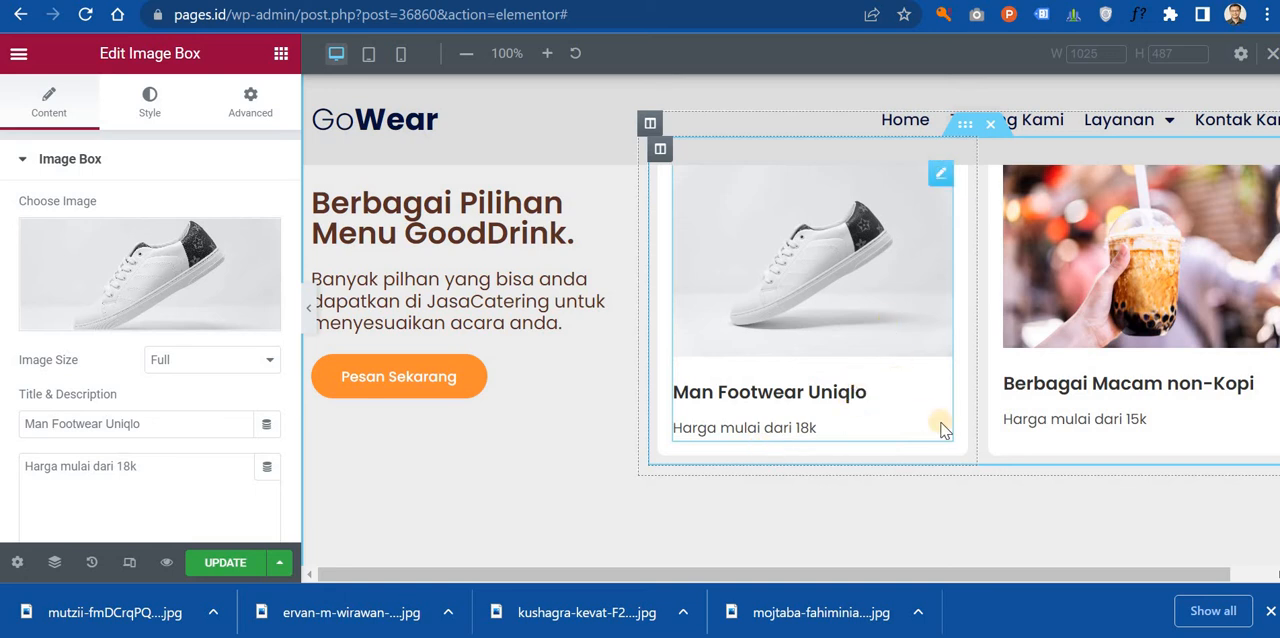
Step: Review the page's hero banner, shoe photo gallery and footwear product cards
scroll(1043, 398, up, 2)
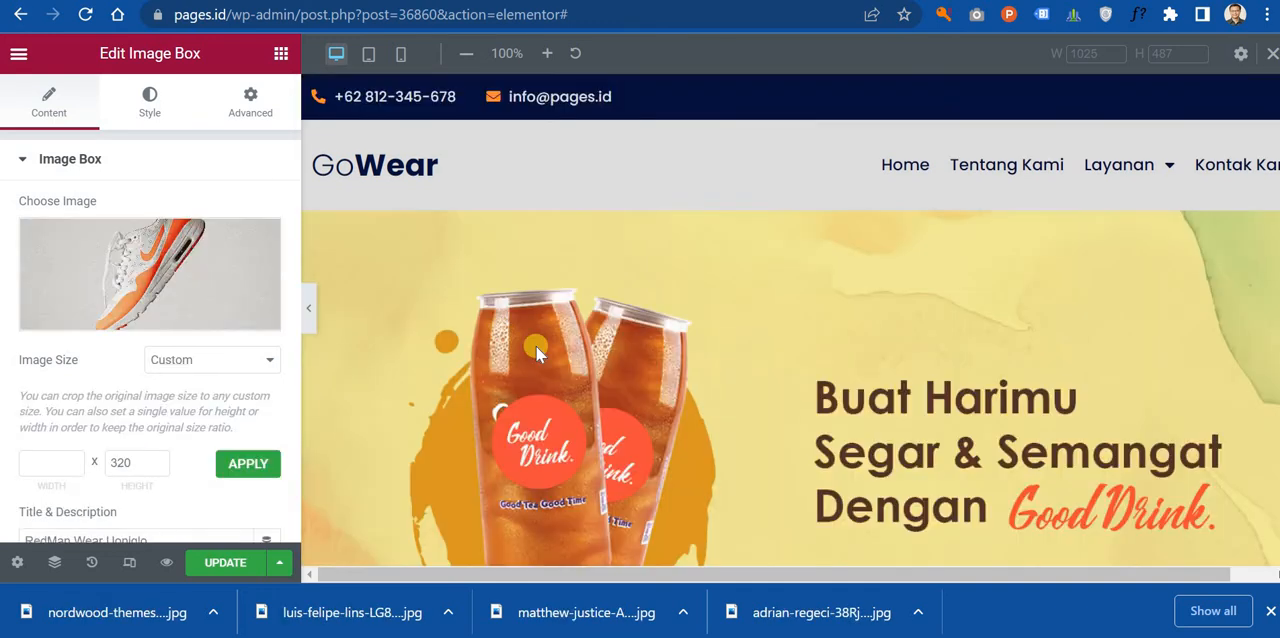
scroll(562, 341, down, 10)
scroll(713, 348, up, 3)
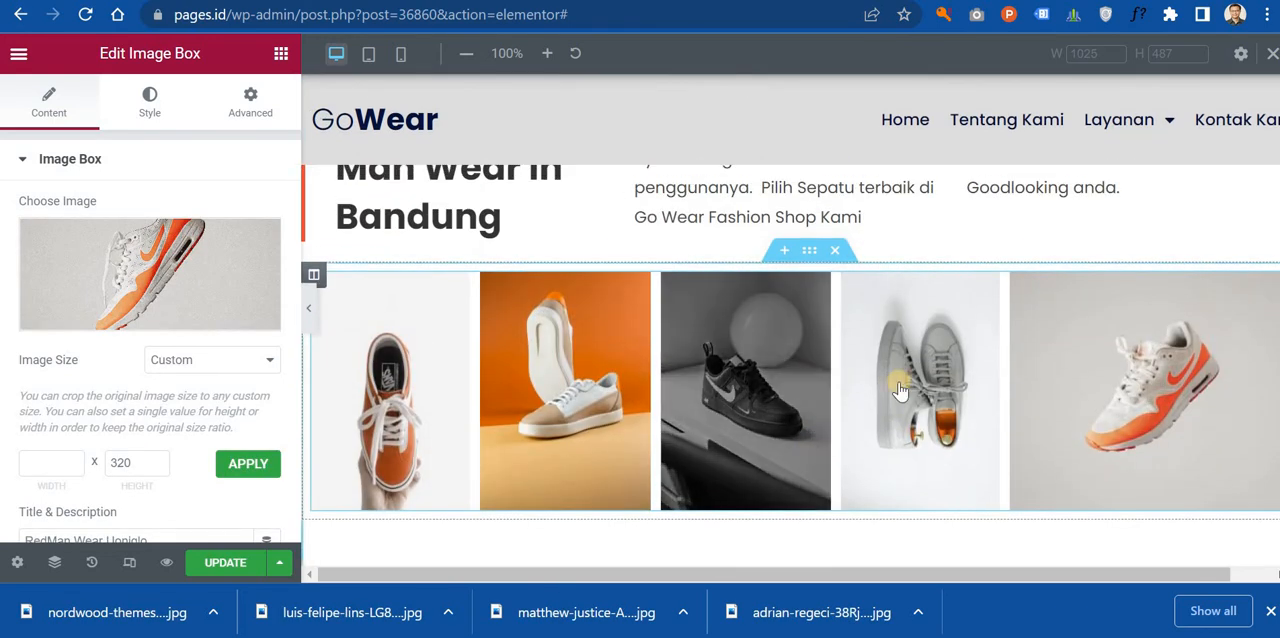
scroll(1100, 398, down, 2)
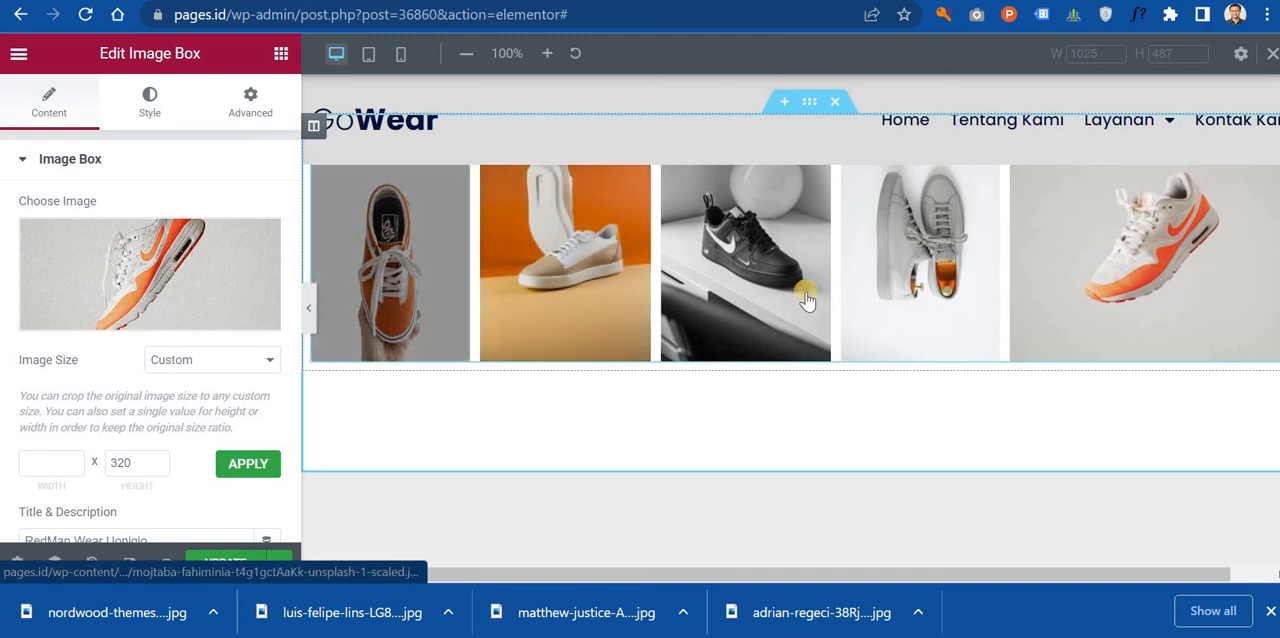
scroll(1178, 315, down, 4)
scroll(1178, 315, down, 3)
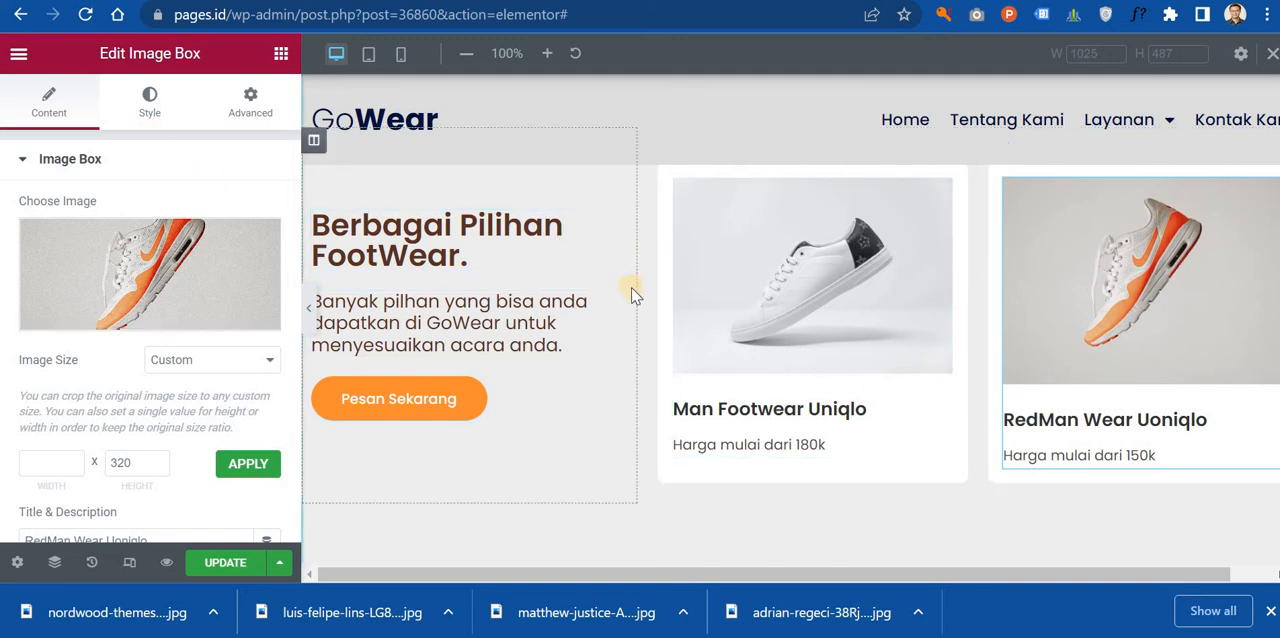
scroll(640, 300, down, 5)
scroll(649, 302, up, 5)
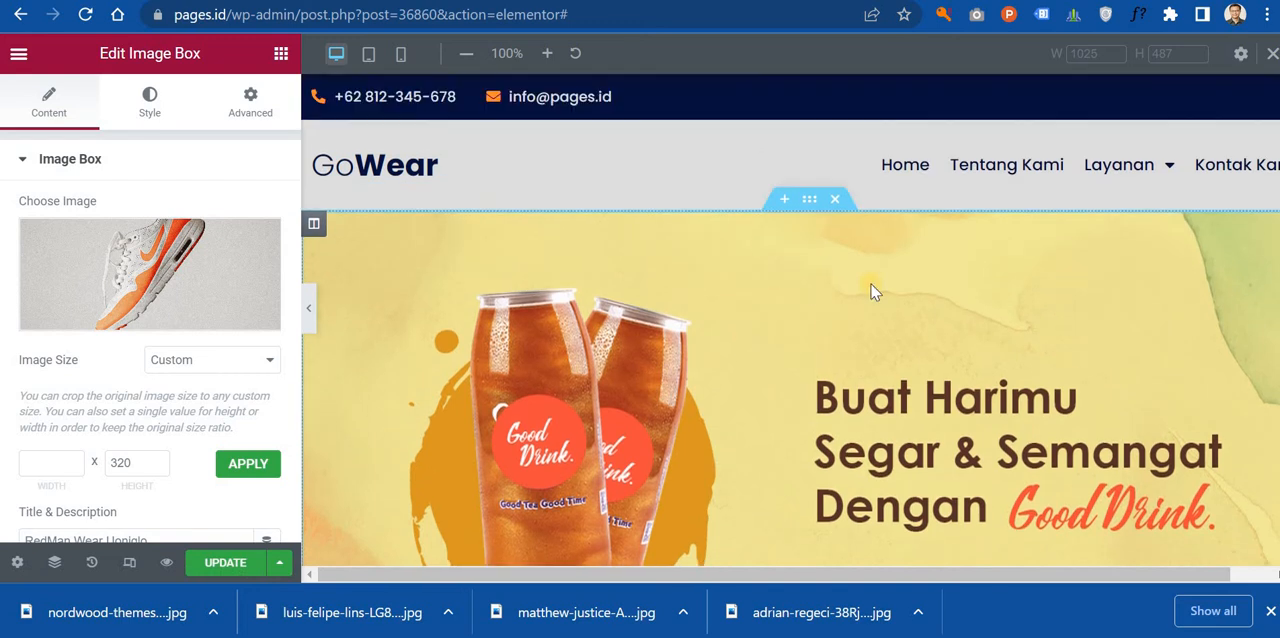
Step: Open the hero carousel's gallery and copy the file URL of the Good Drink header image
click(817, 321)
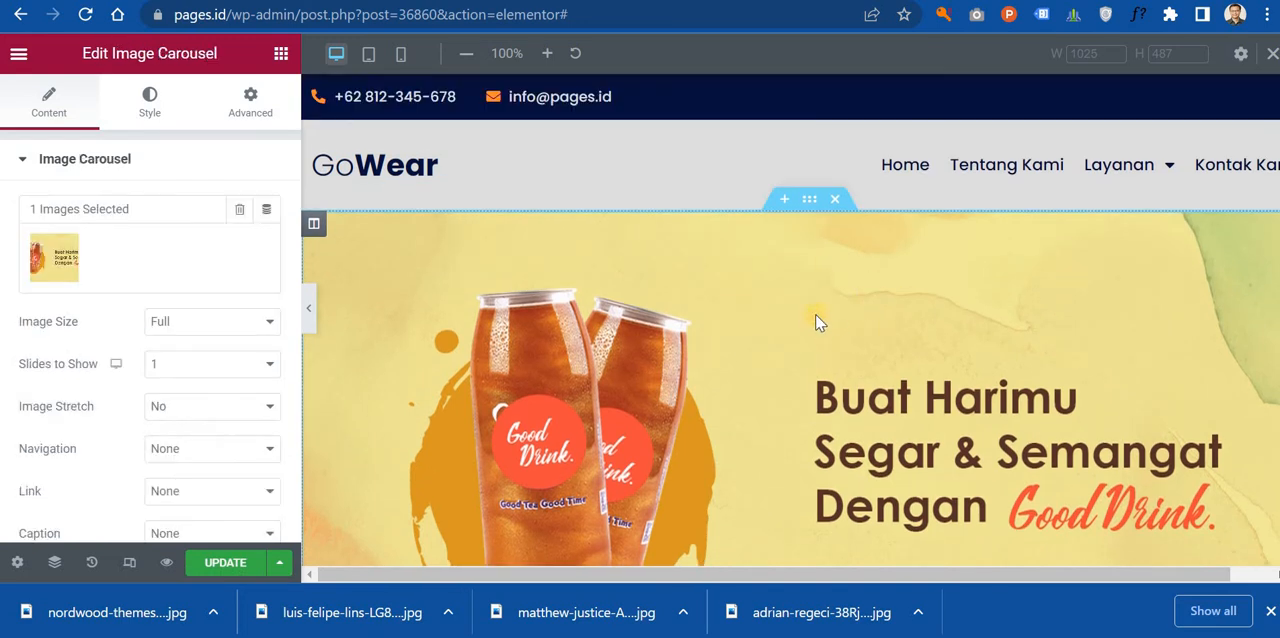
click(70, 258)
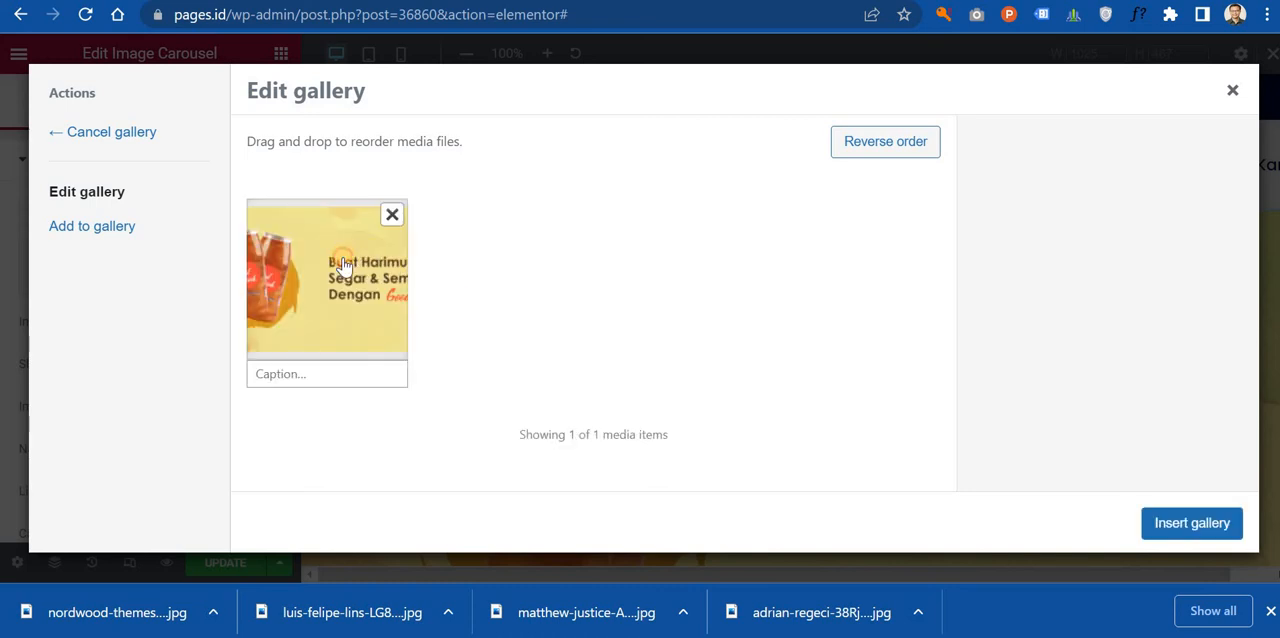
click(343, 265)
scroll(1078, 344, down, 2)
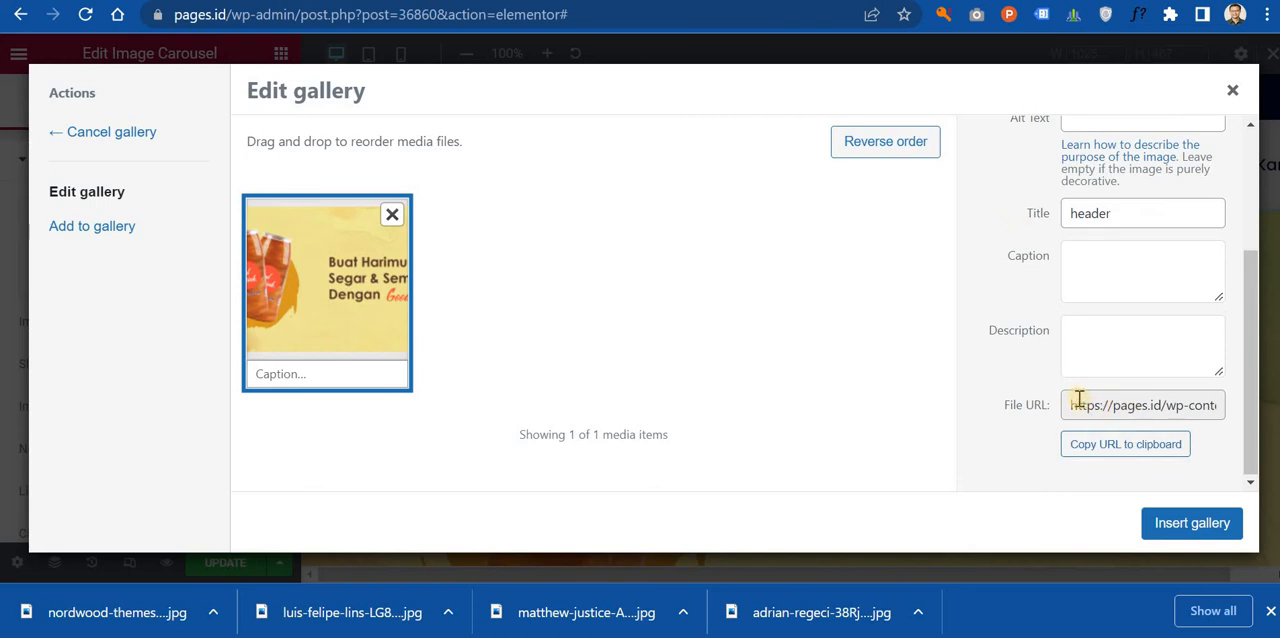
drag(1069, 403, 1265, 400)
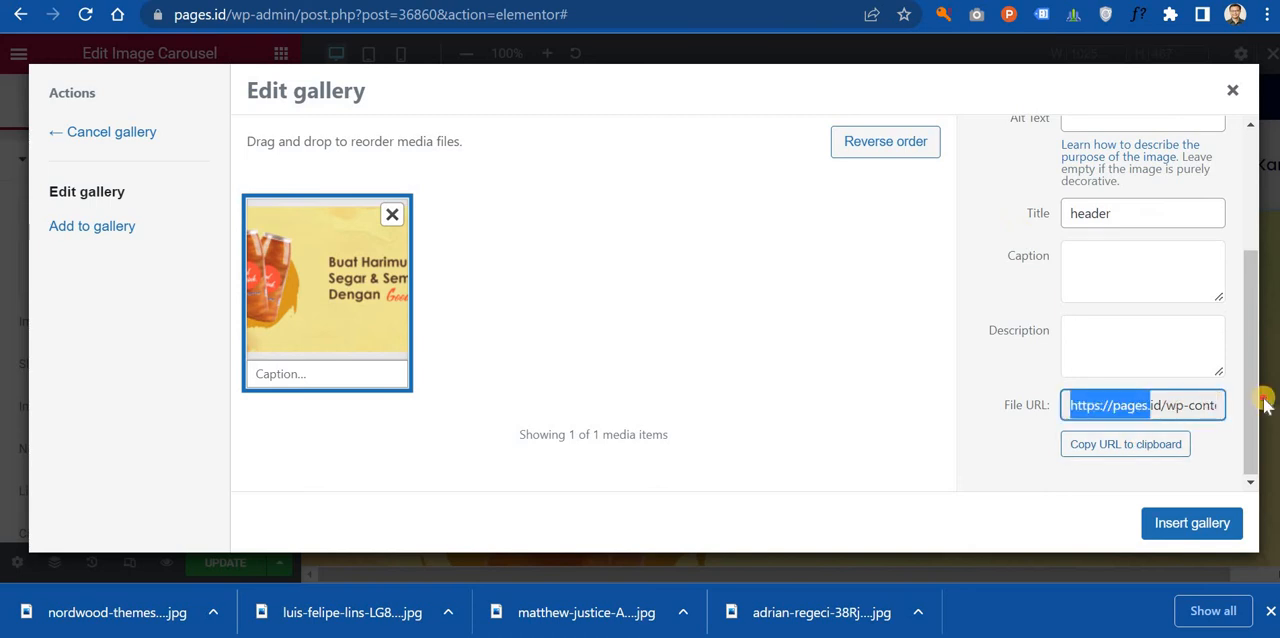
click(1137, 444)
Step: Open the copied header.png address in a new browser tab and copy the image itself
key(ctrl+t)
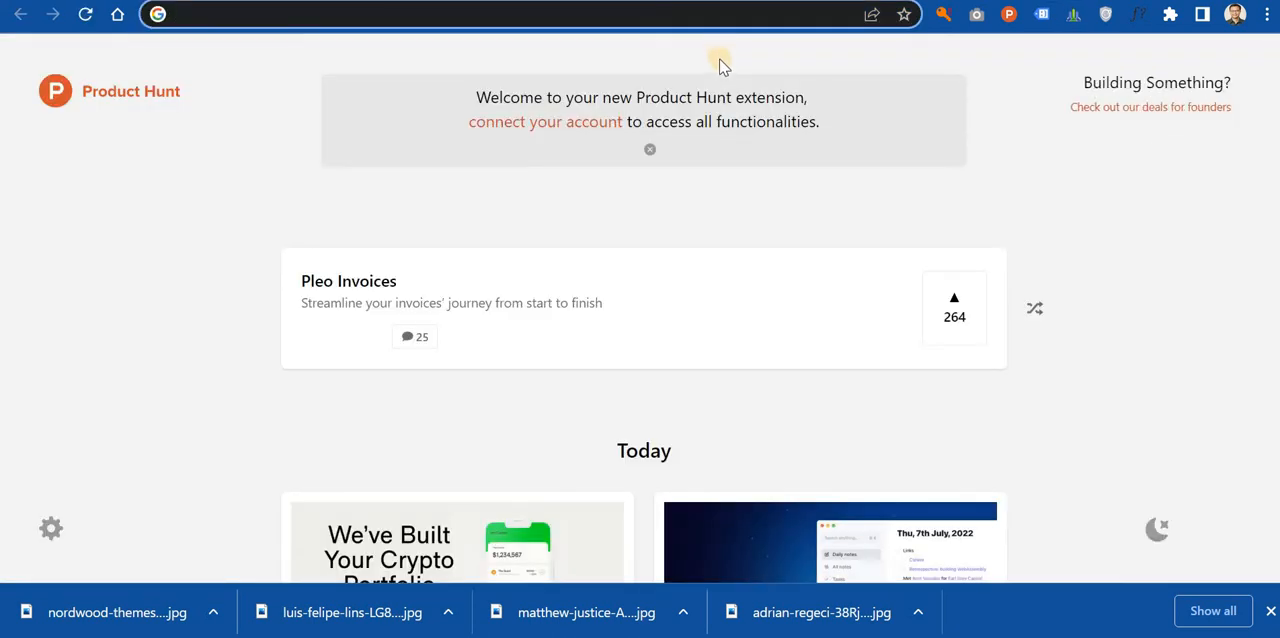
key(ctrl+v)
key(Return)
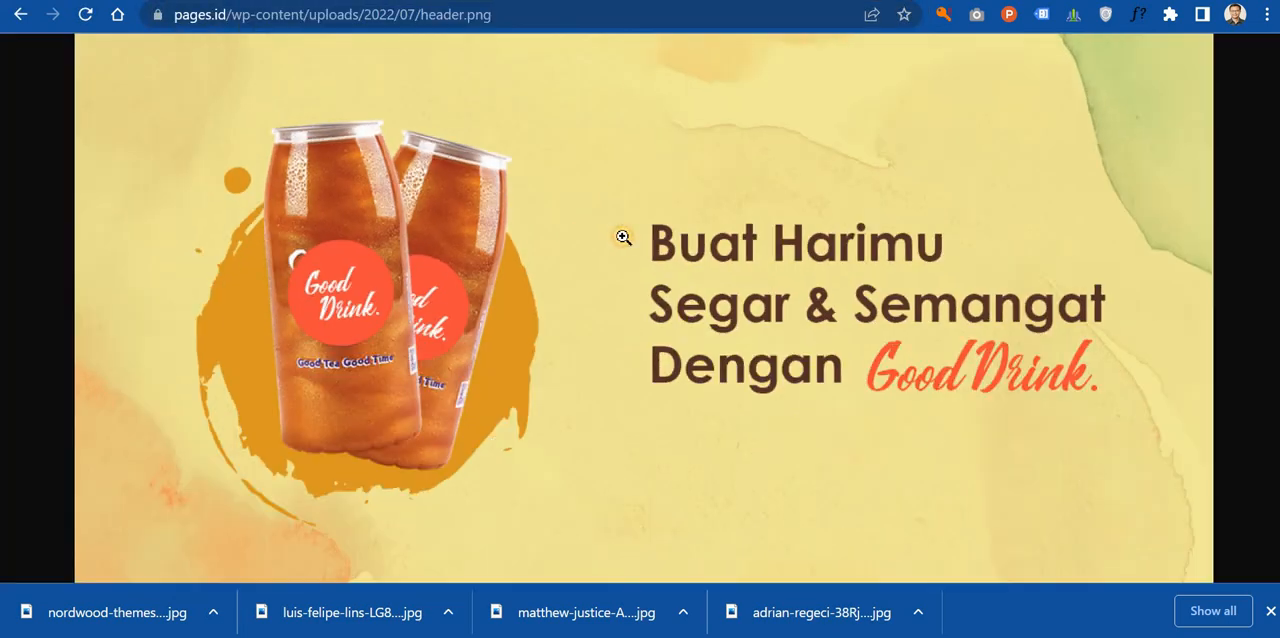
right_click(622, 236)
click(683, 301)
Step: Switch to Photopea in a new browser tab
key(ctrl+t)
click(746, 17)
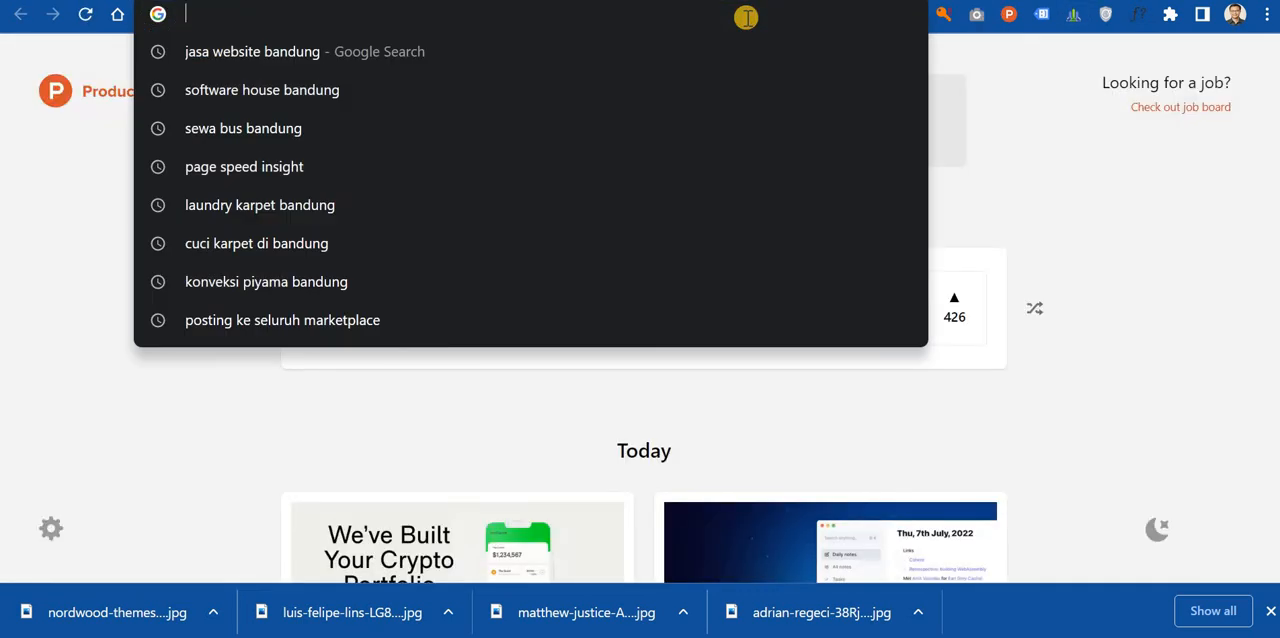
text(photopea)
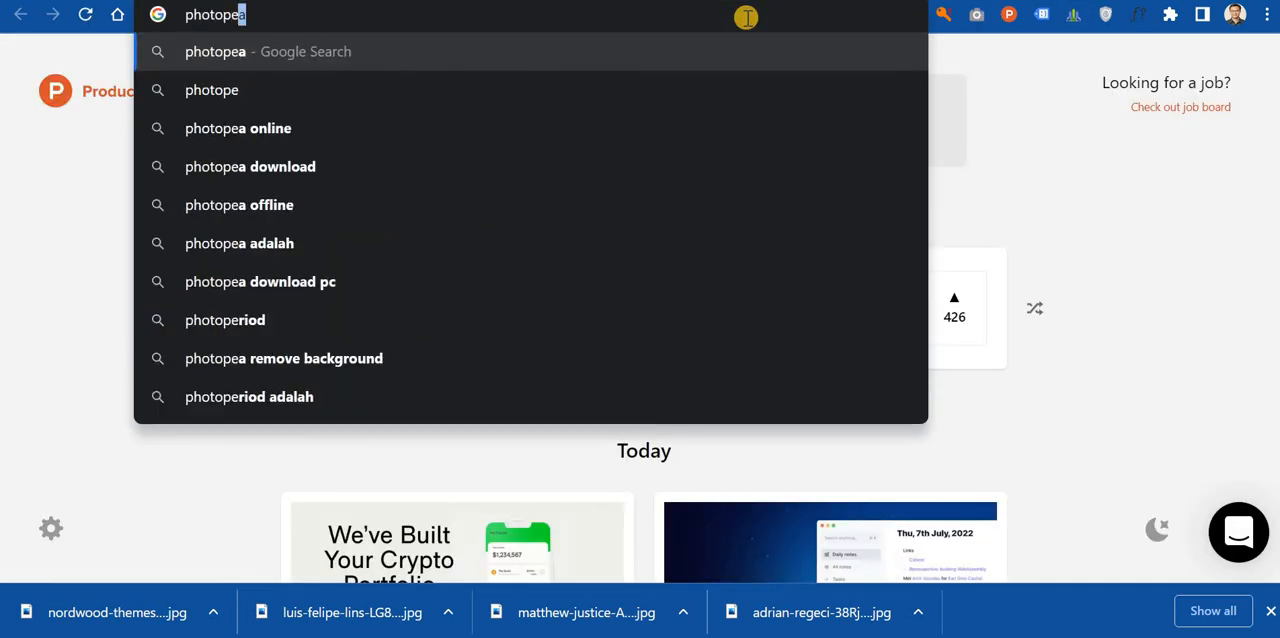
key(Return)
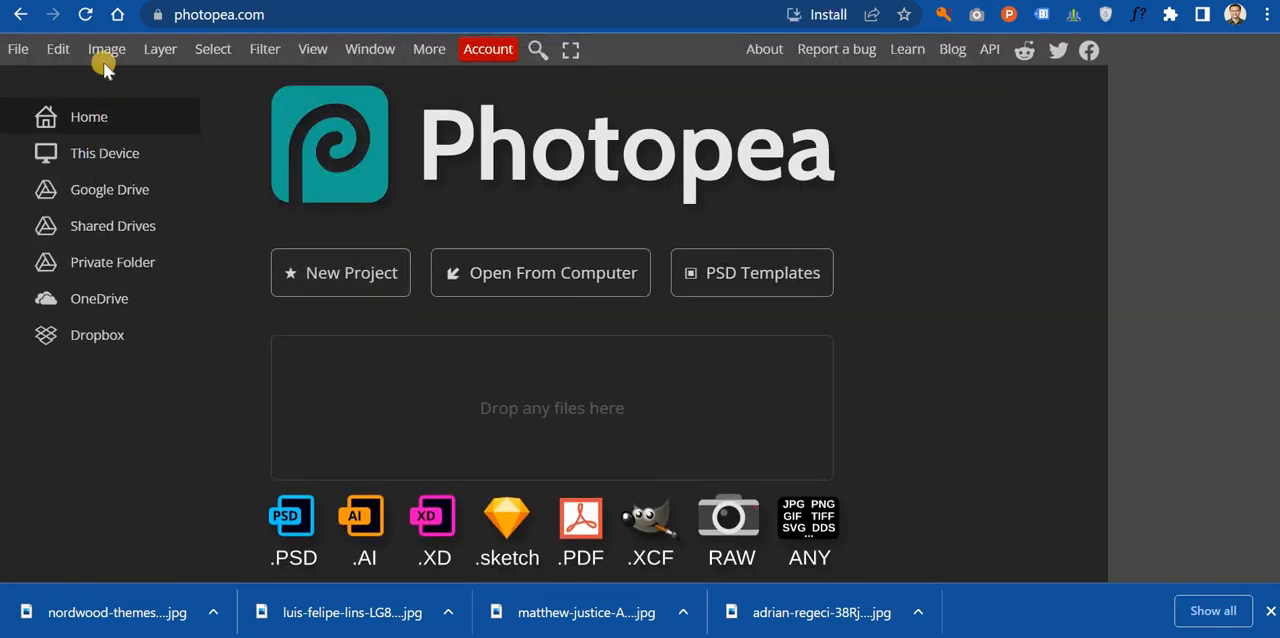
Step: Create a new project and paste the copied Good Drink header image onto its canvas
click(28, 54)
click(36, 80)
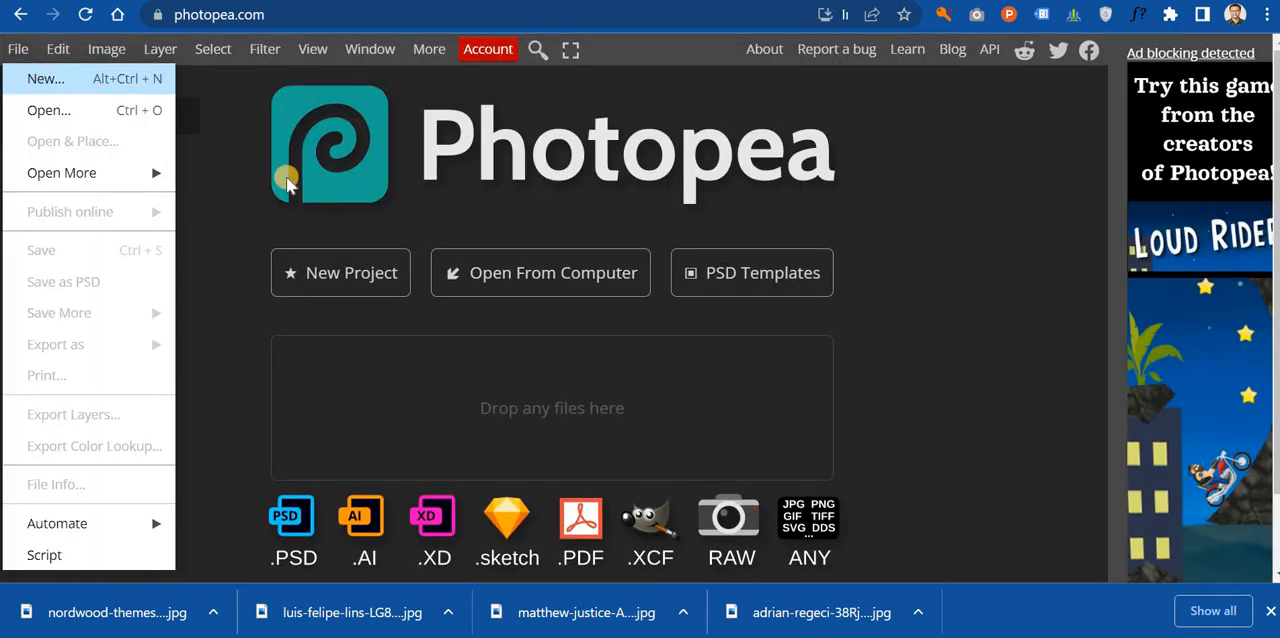
click(302, 304)
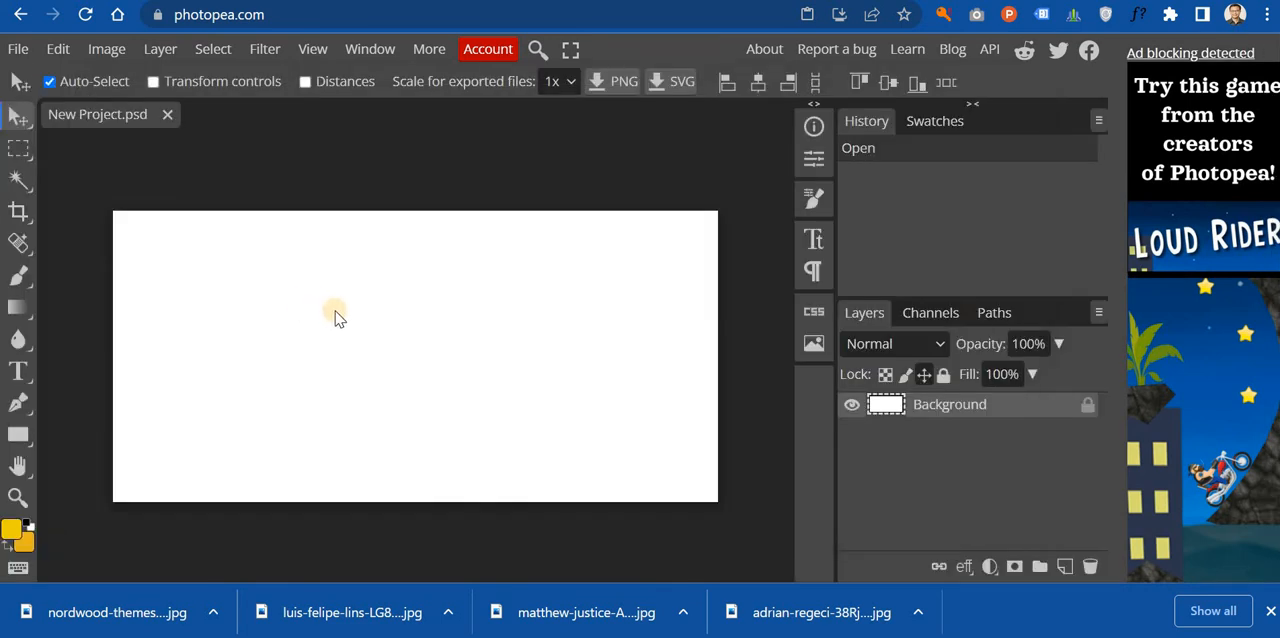
key(ctrl+v)
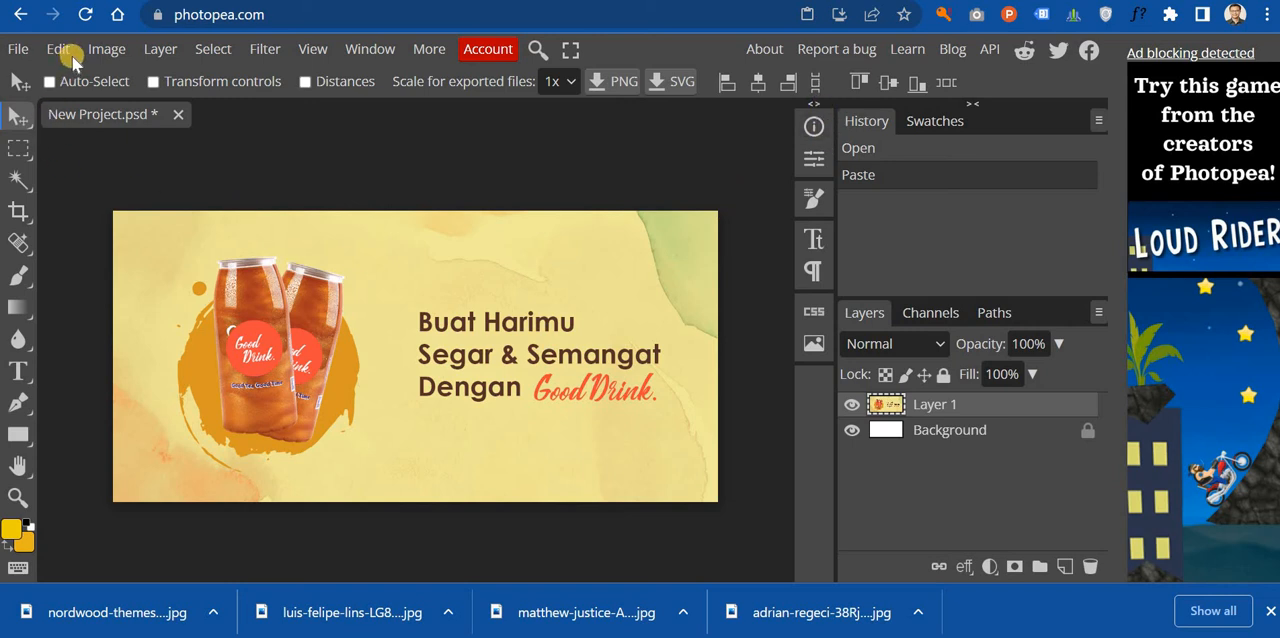
Step: Open the orange-and-white sneaker photo by luis-felipe-lins from the Downloads folder
click(20, 49)
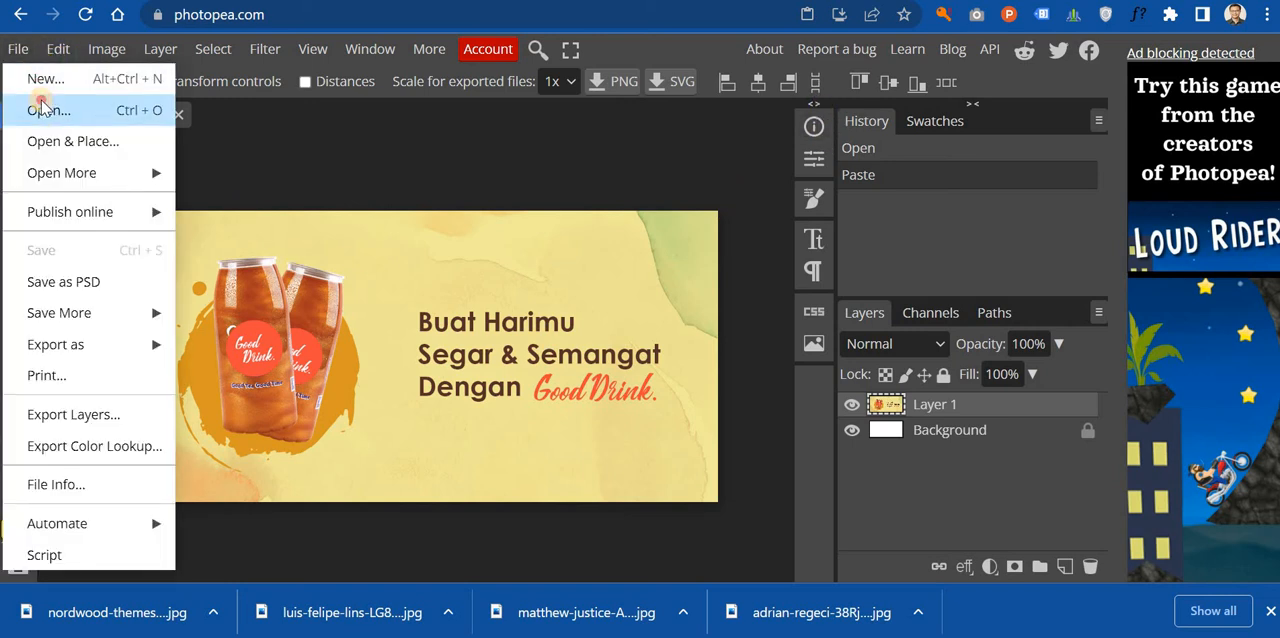
click(38, 103)
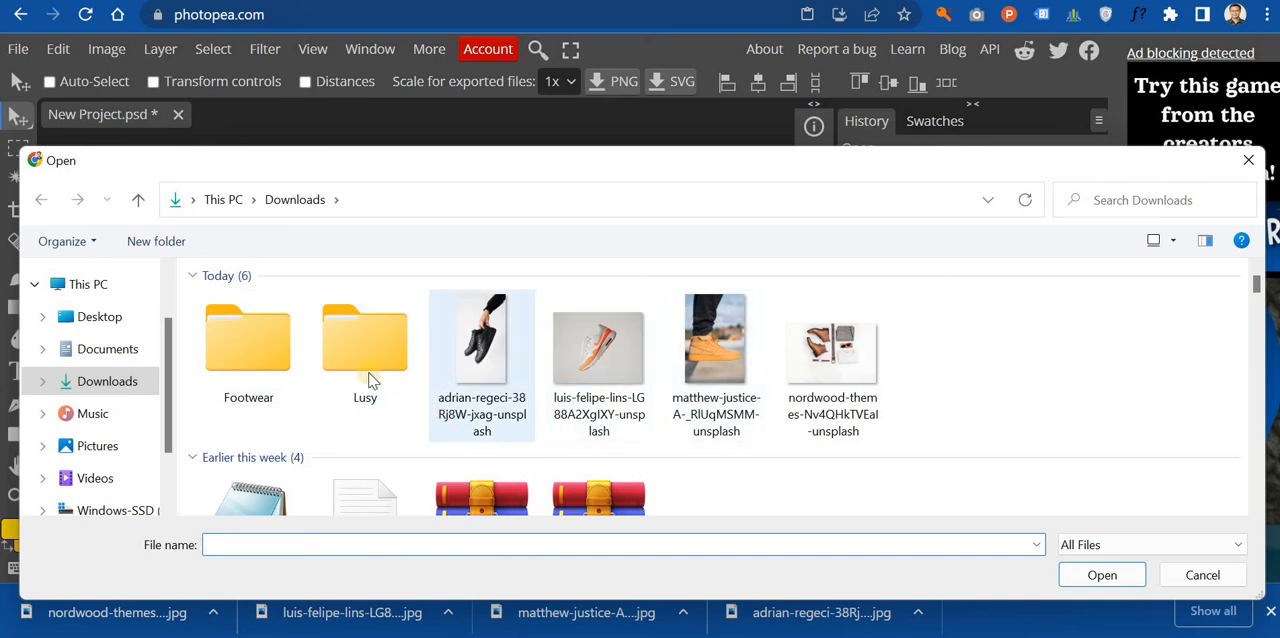
double_click(608, 373)
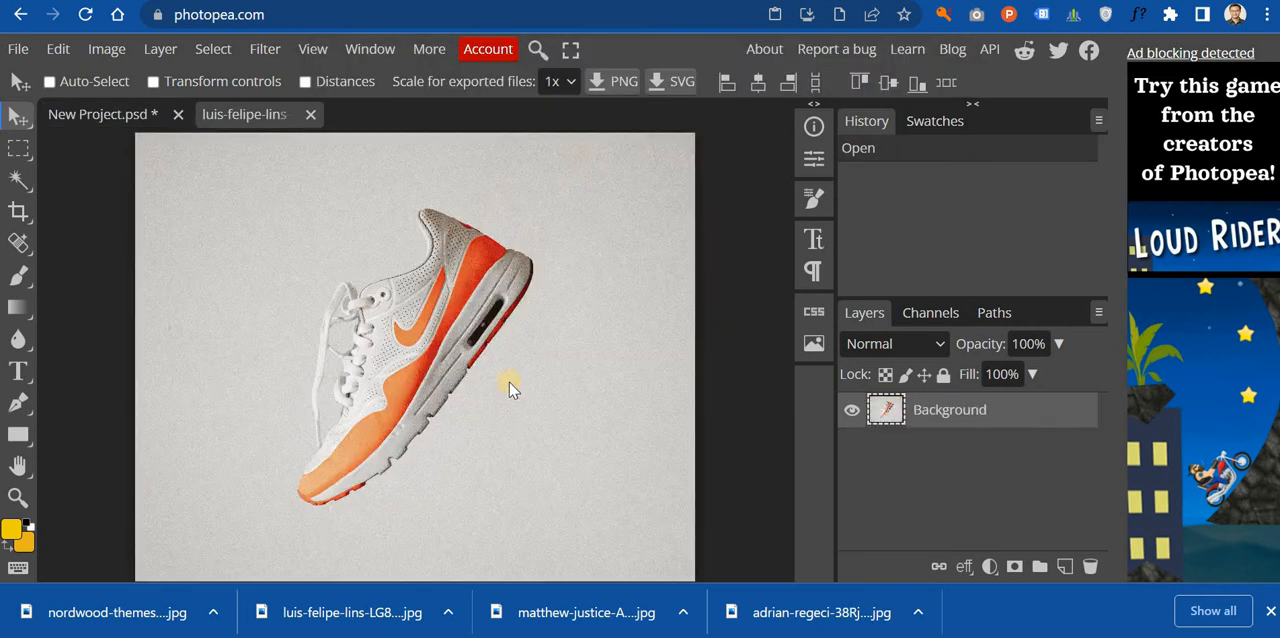
Step: Copy the full-size sneaker photo into New Project.psd and try to fit it with Free Transform
drag(444, 372, 443, 434)
click(58, 48)
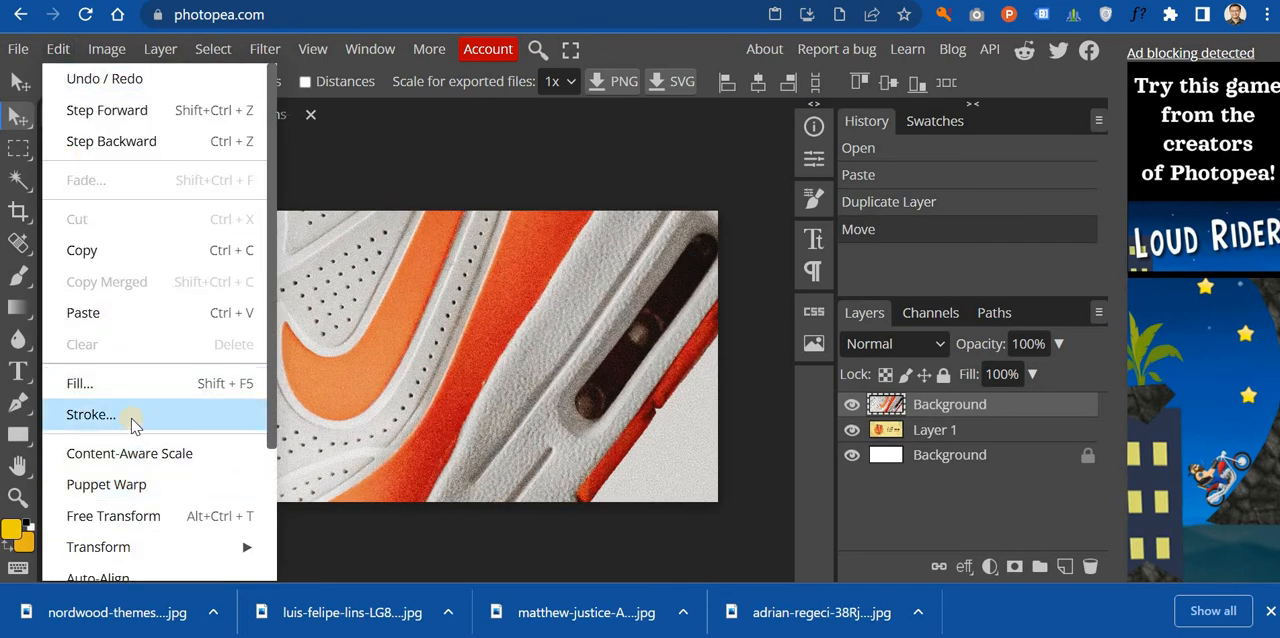
click(172, 512)
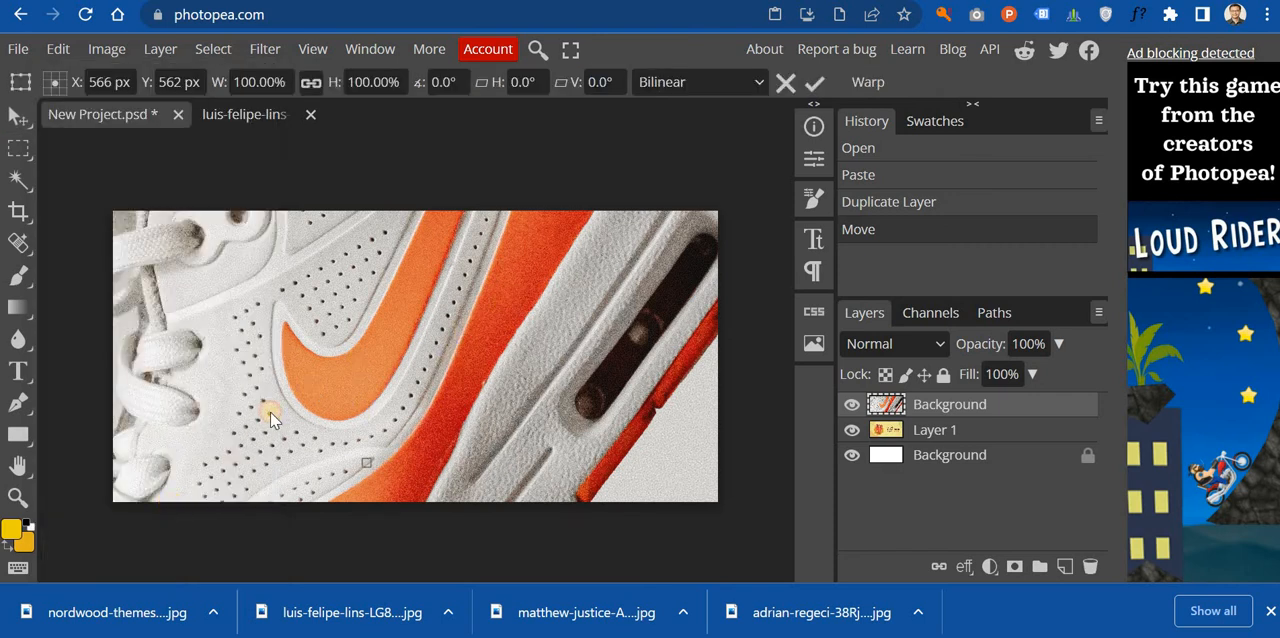
drag(270, 418, 541, 306)
drag(338, 402, 386, 421)
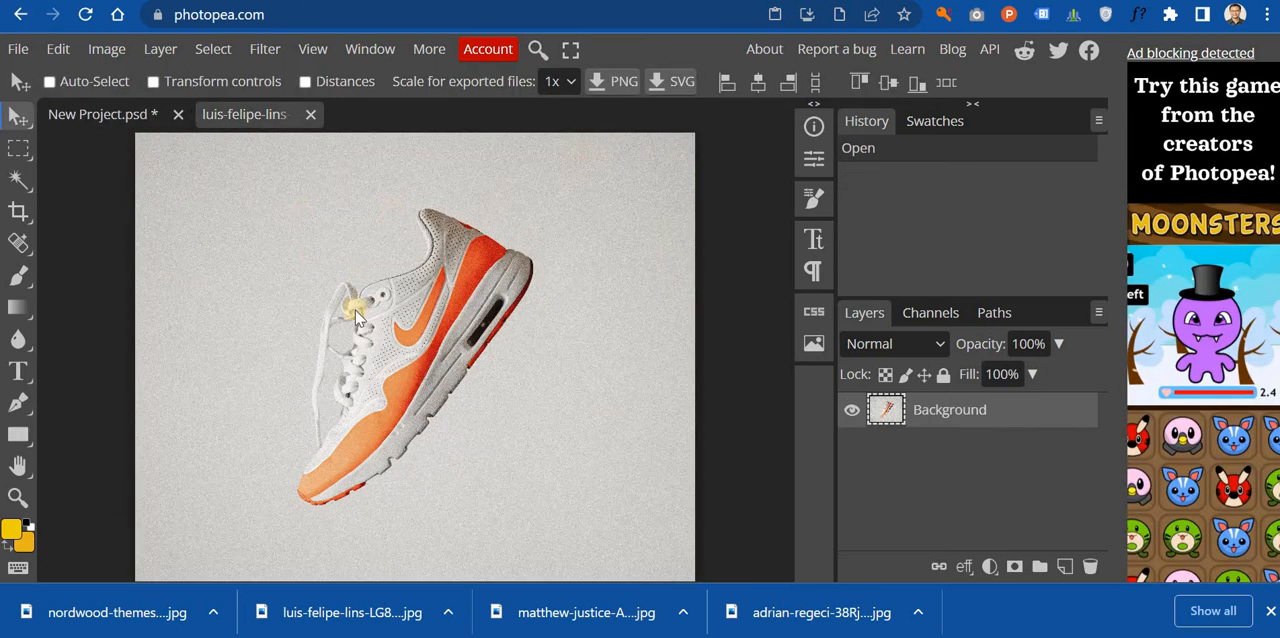
Step: Resize the sneaker photo to 600 × 480 pixels and move it into the New Project banner
click(106, 49)
click(155, 357)
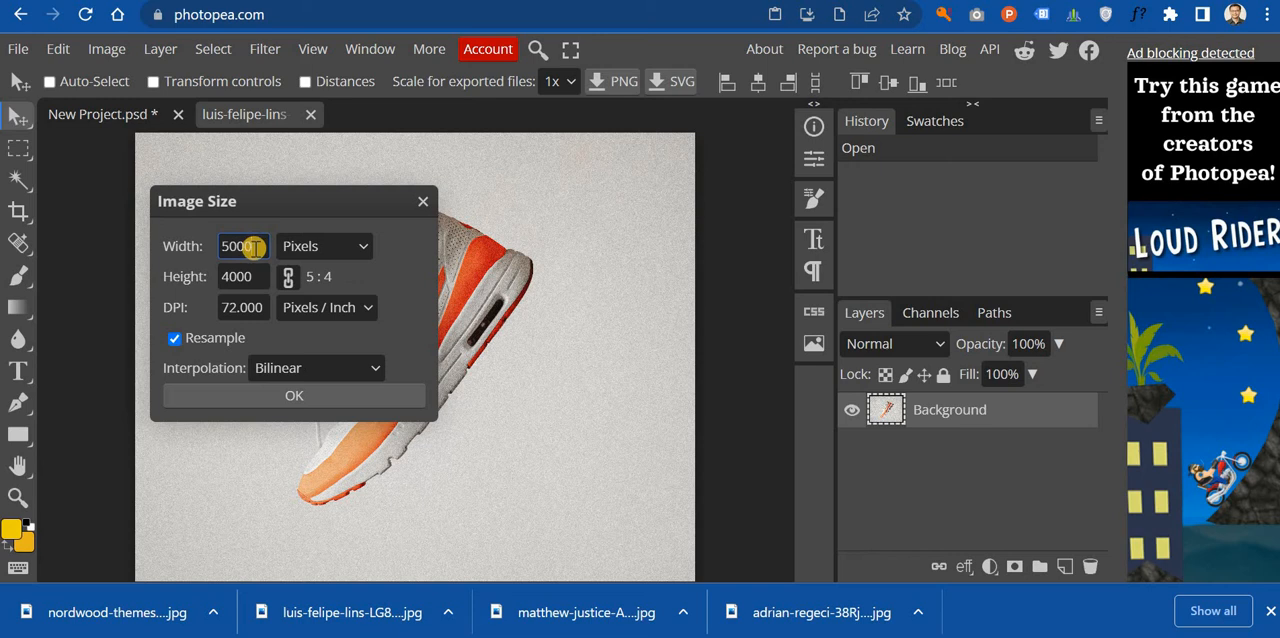
key(BackSpace)
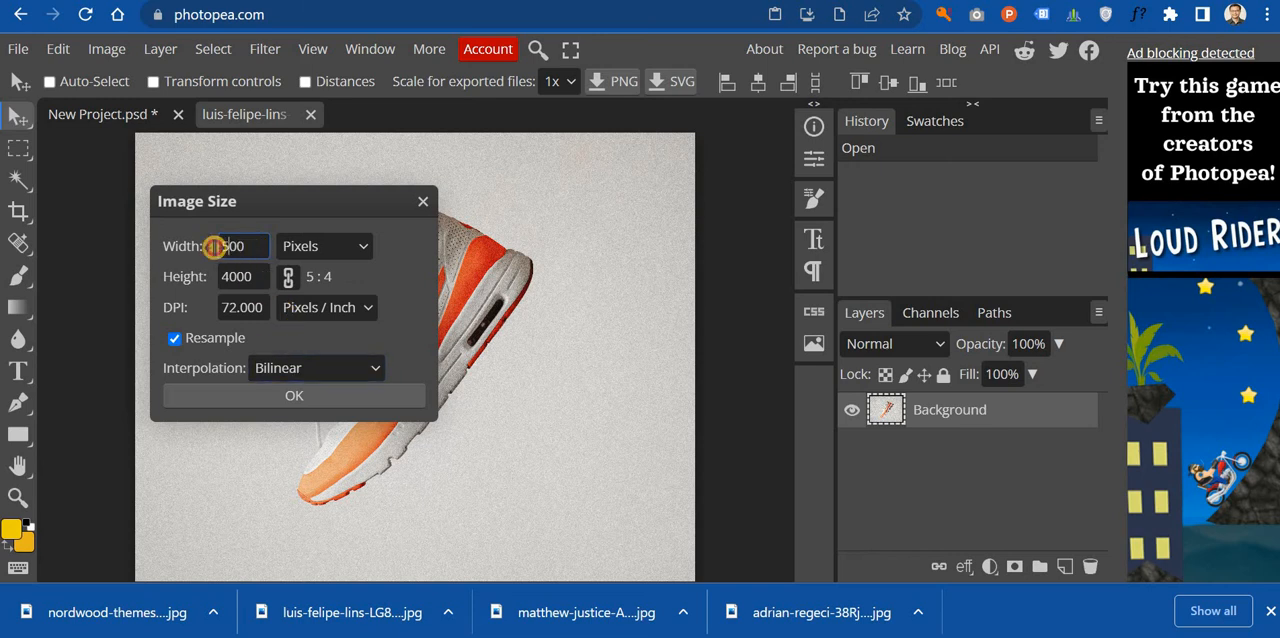
text(6)
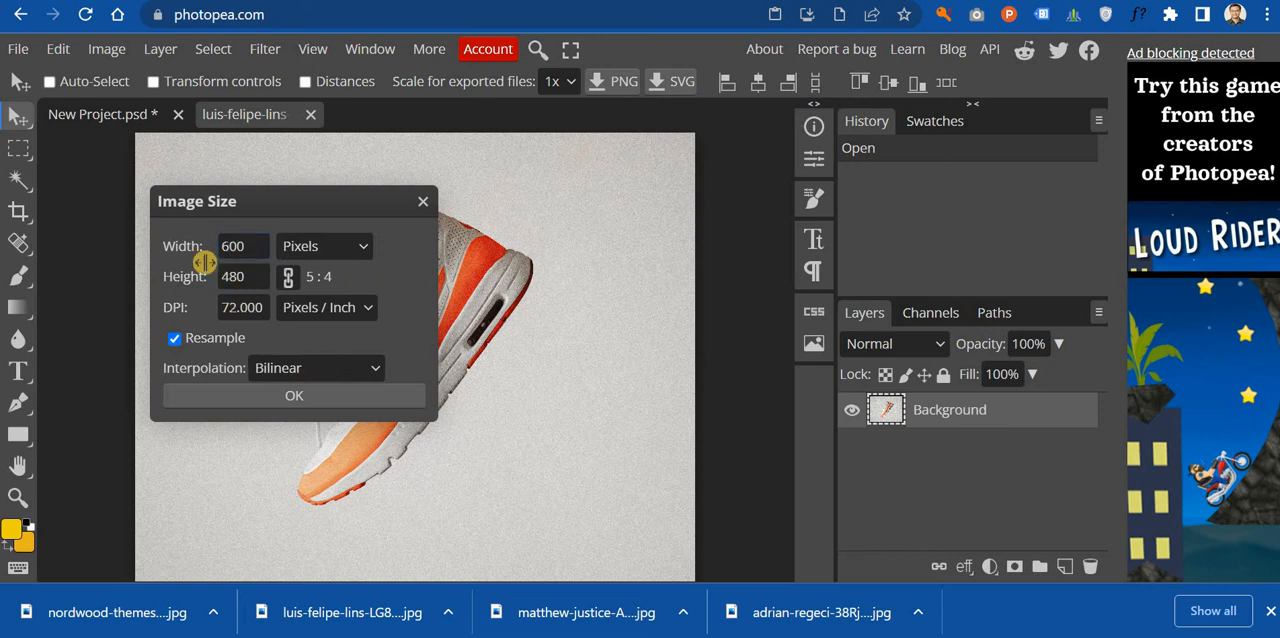
click(300, 397)
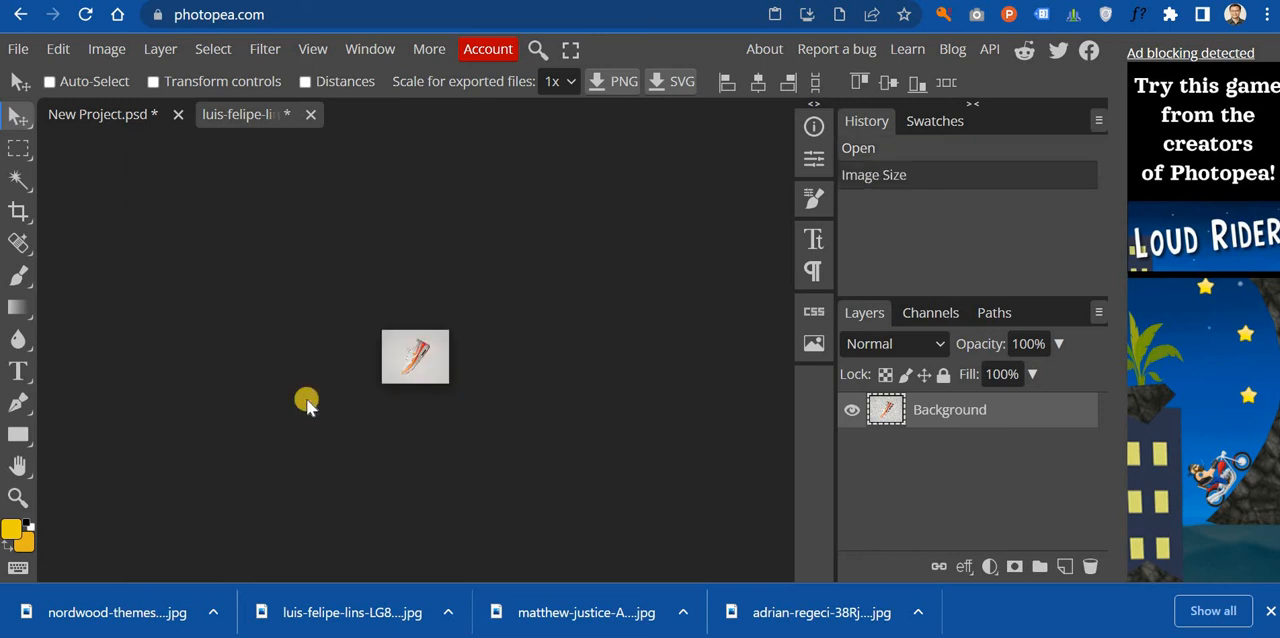
drag(388, 355, 256, 334)
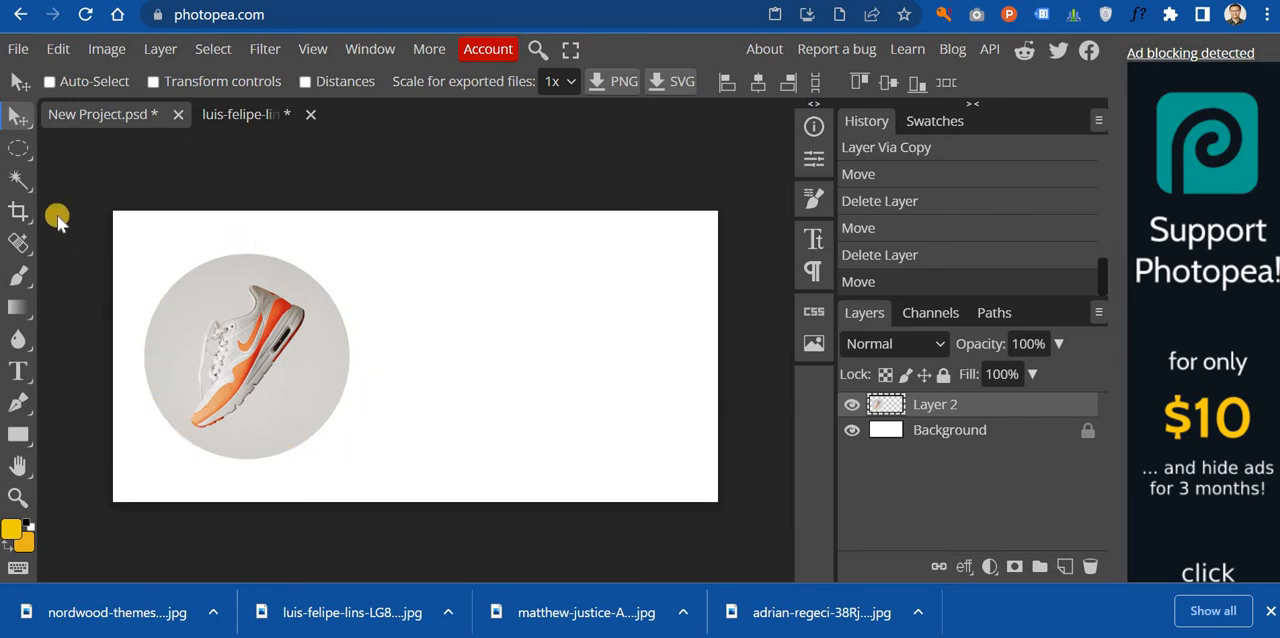
Step: Select the whole banner canvas with Rectangle Select and add a new empty layer above the round sneaker image
right_click(28, 152)
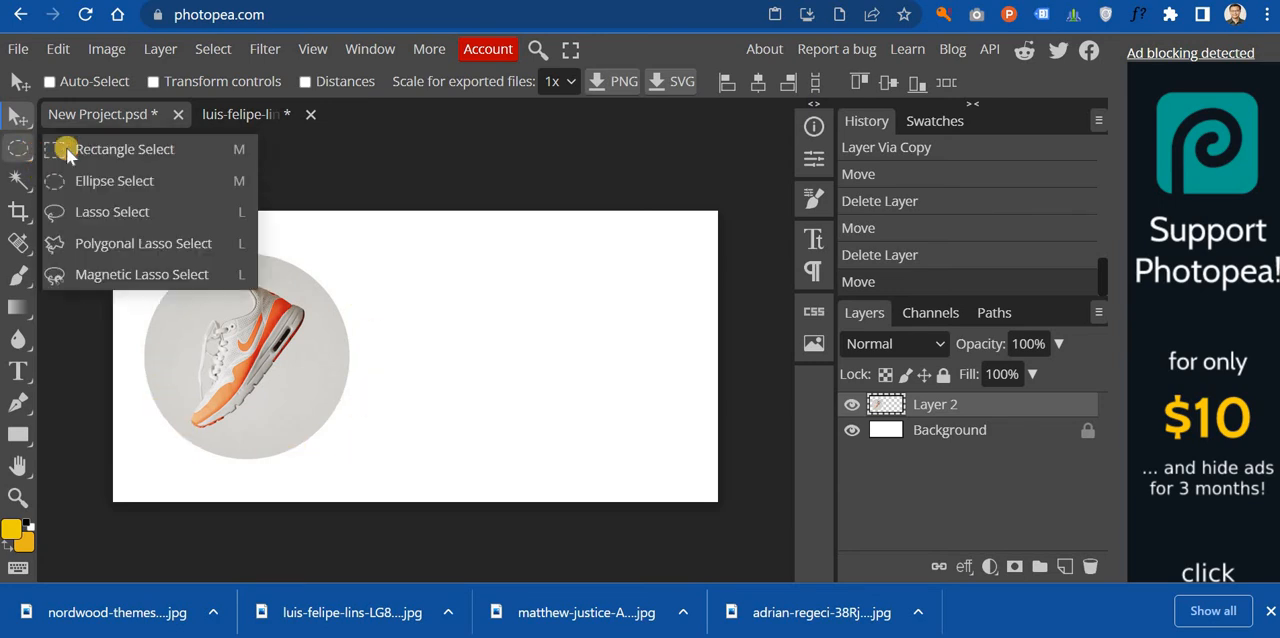
click(75, 150)
drag(108, 205, 805, 545)
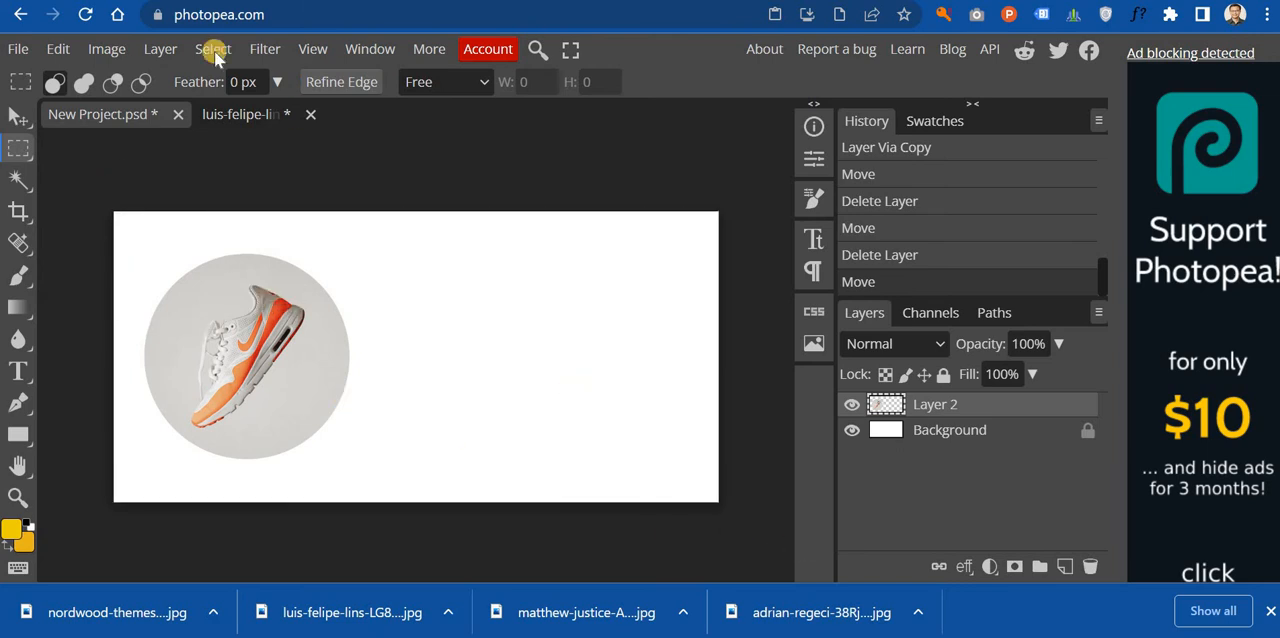
click(160, 50)
mouse_move(223, 79)
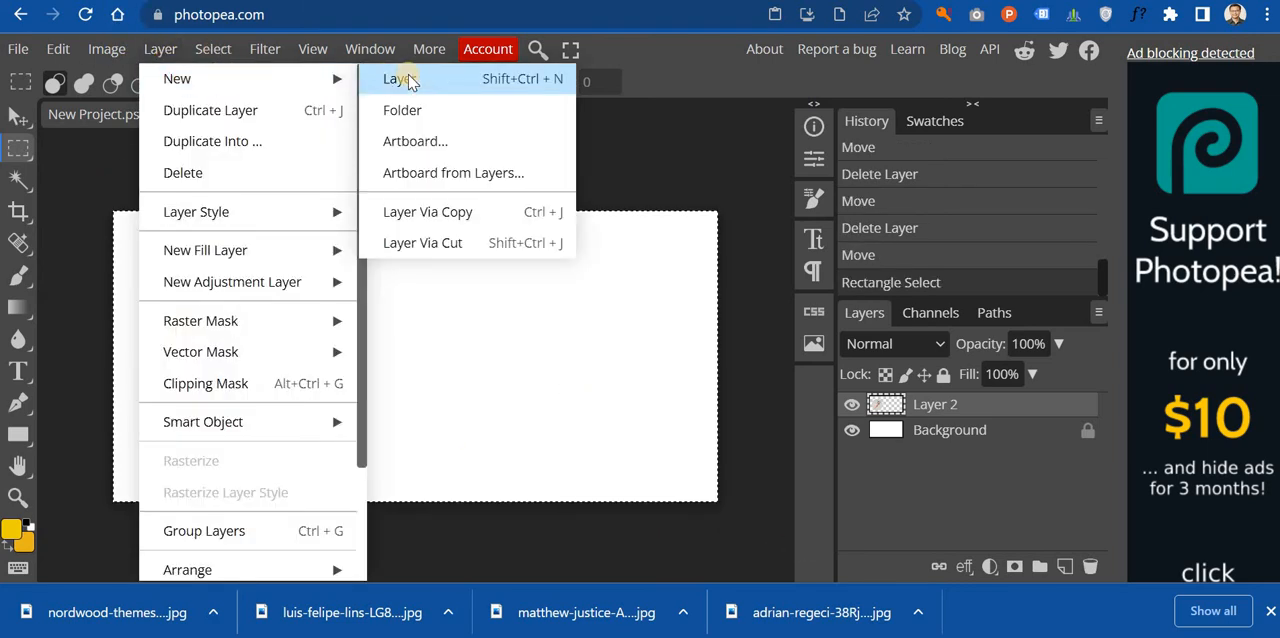
click(400, 79)
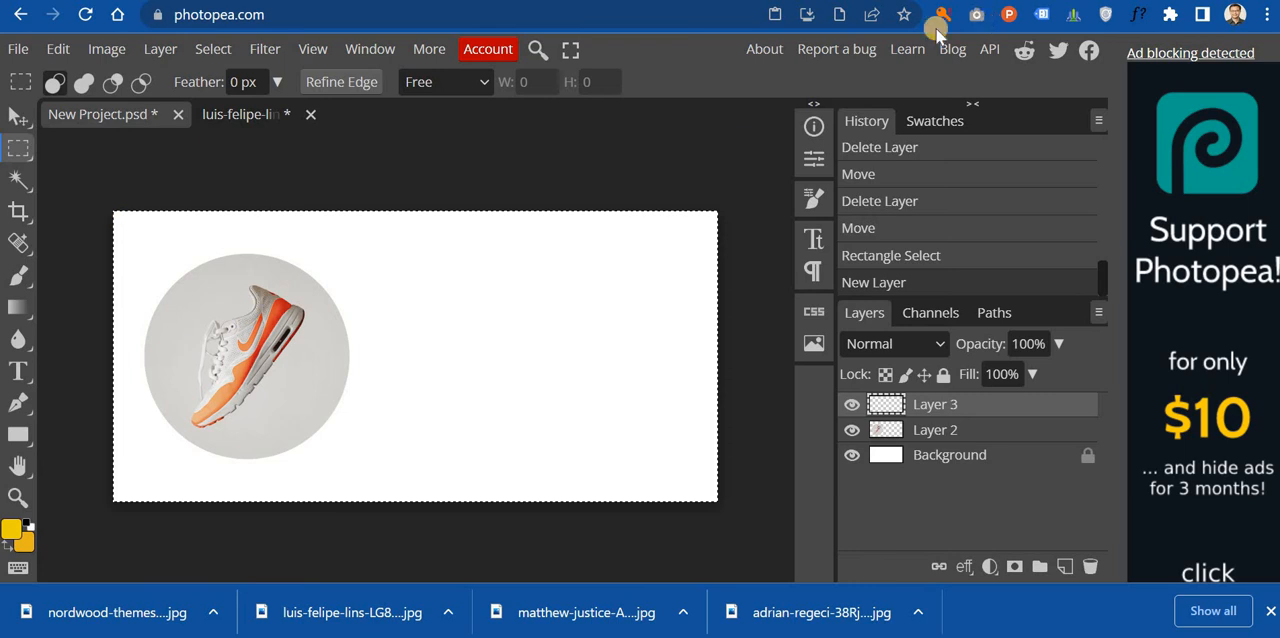
Step: Switch to the Unsplash results and search landscape photos for "grey stone background"
key(ctrl+t)
key(ctrl+w)
key(ctrl+Tab)
key(ctrl+Tab)
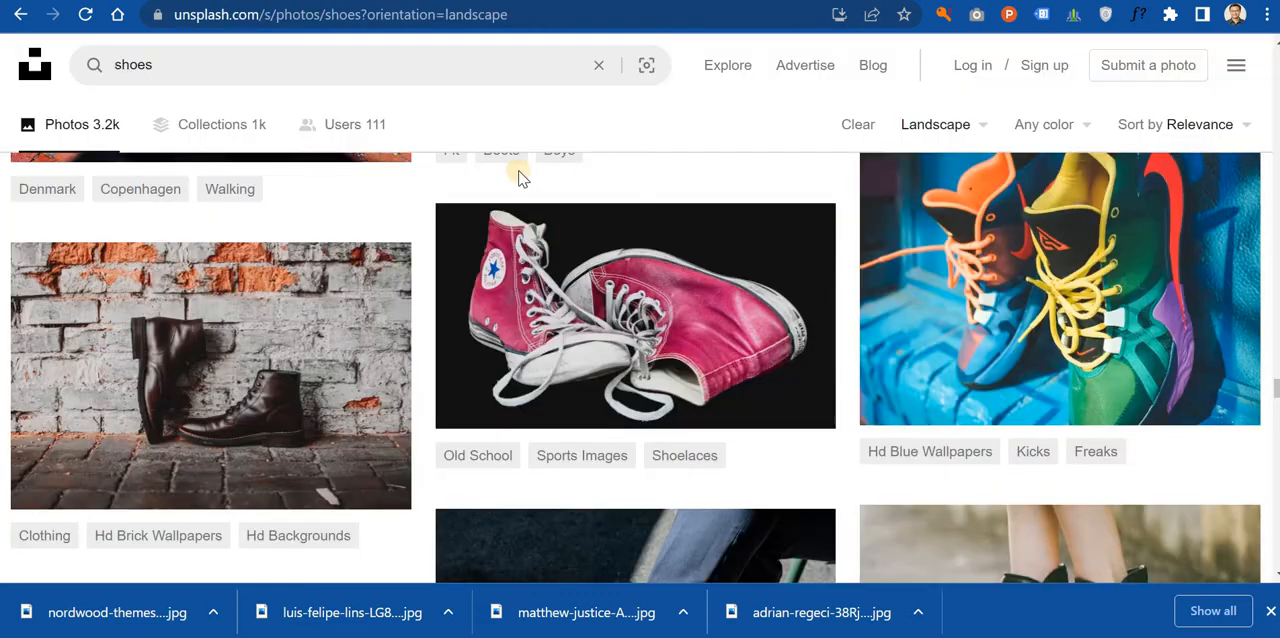
scroll(410, 175, up, 5)
drag(251, 67, 82, 74)
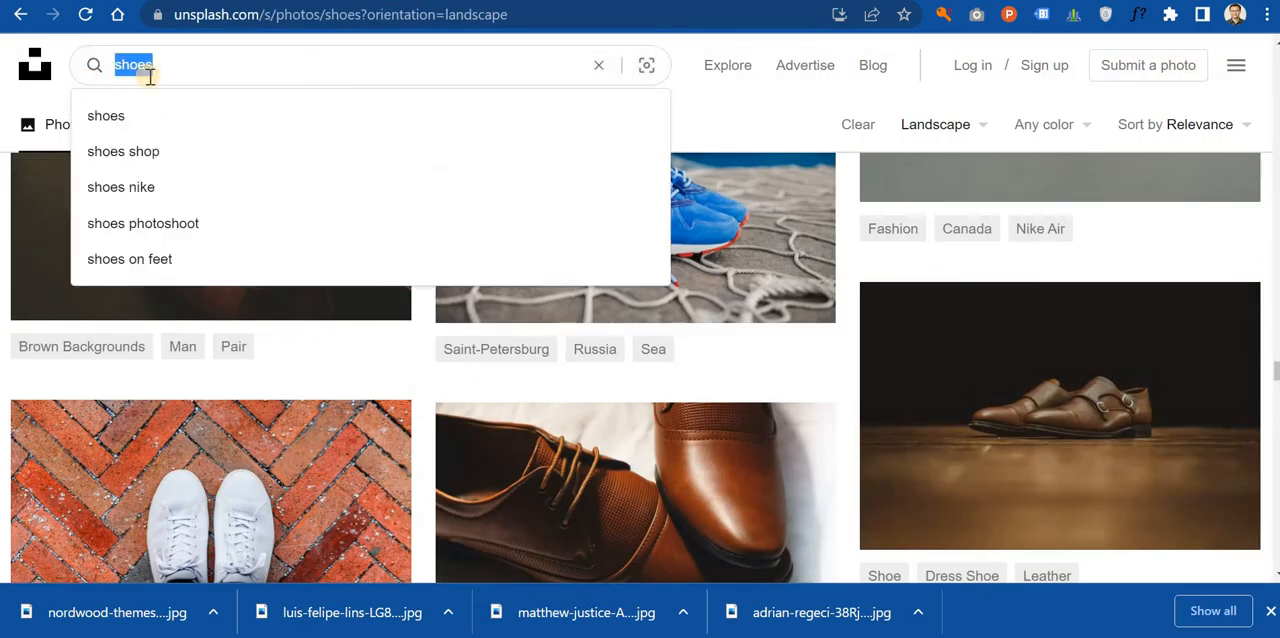
text(grey )
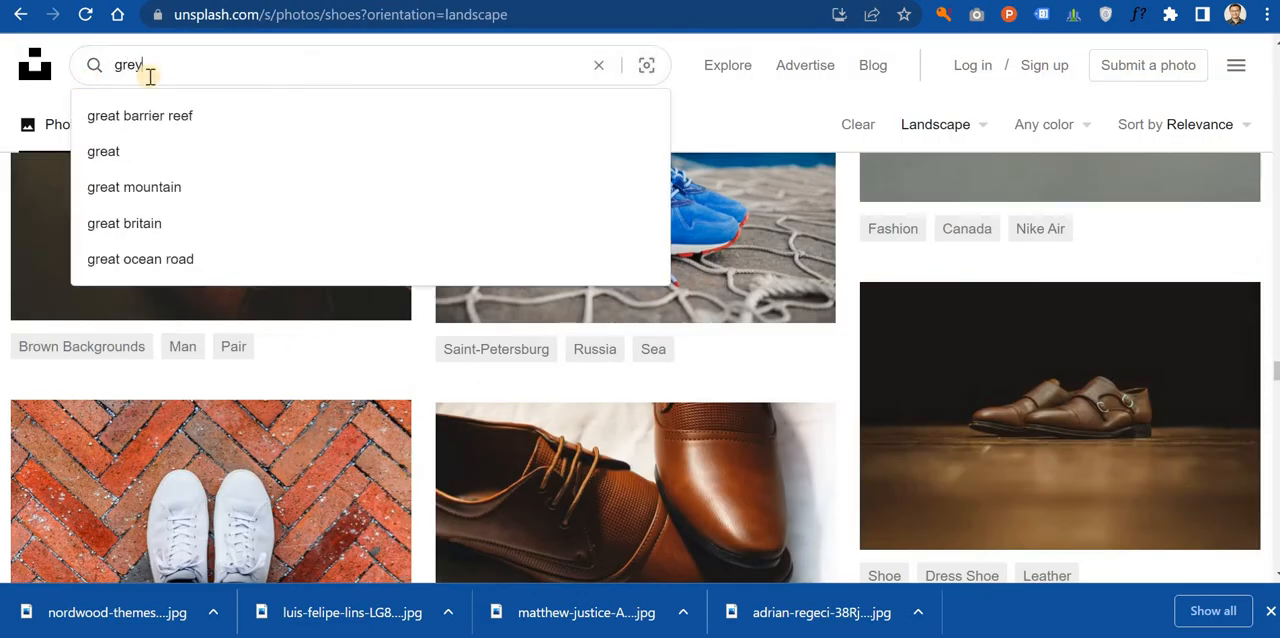
text(background)
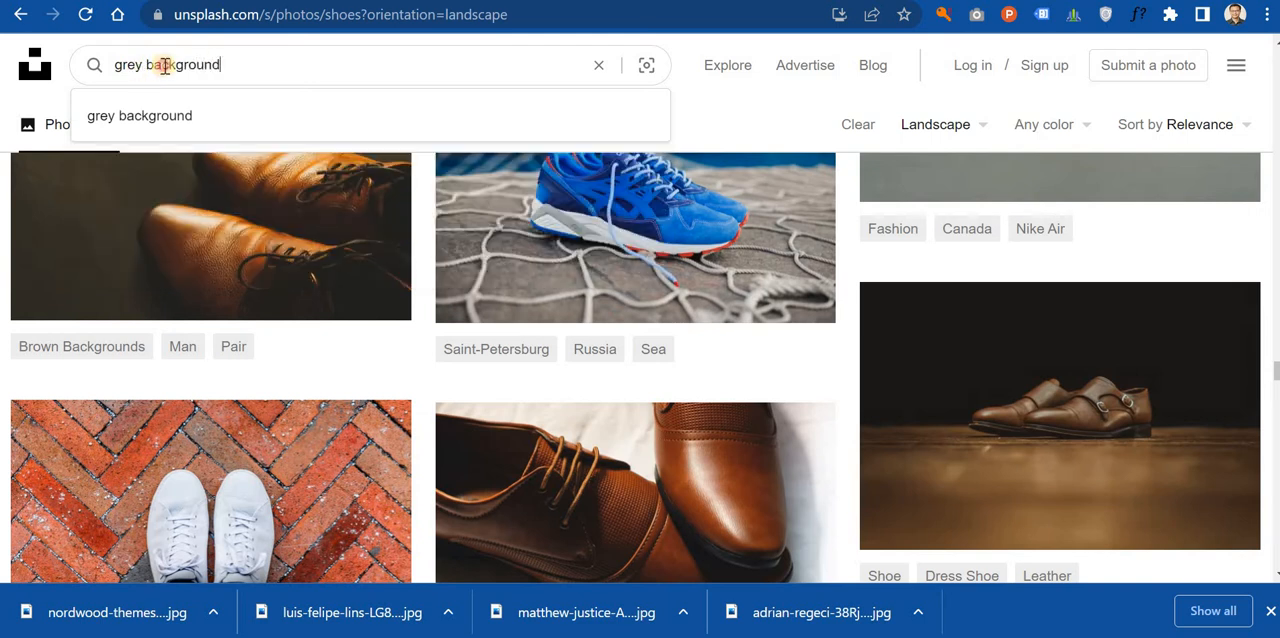
text(one)
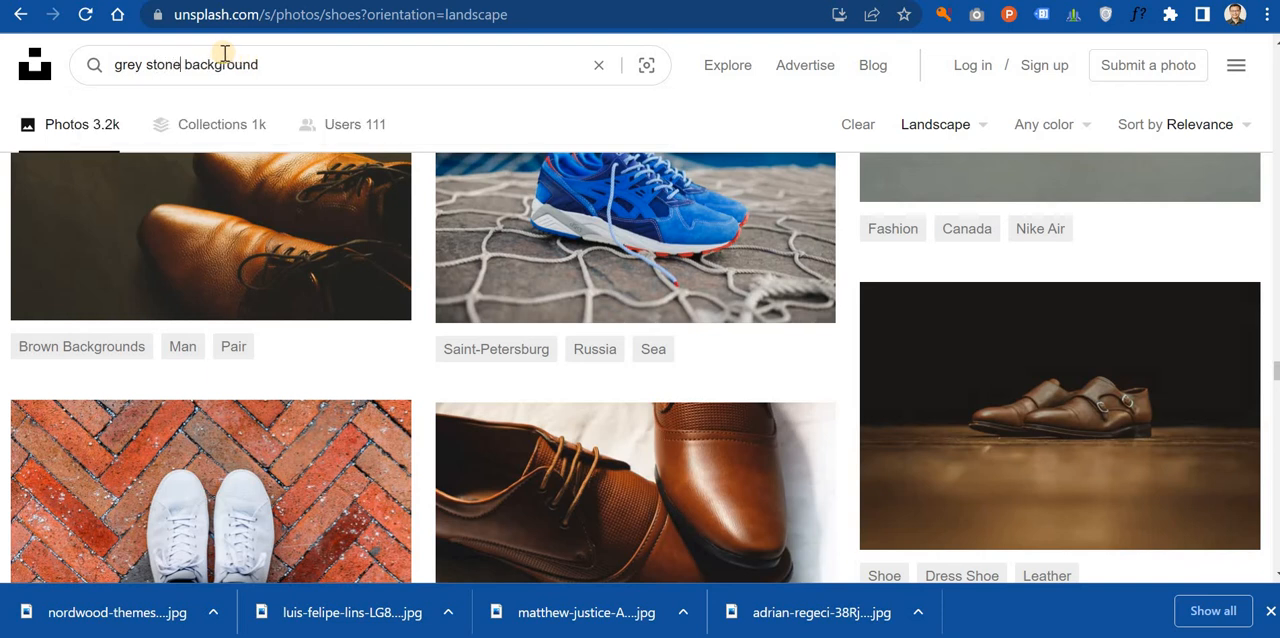
key(Return)
Step: Download the white painted brick wall photo from the grey stone background results
scroll(500, 190, down, 3)
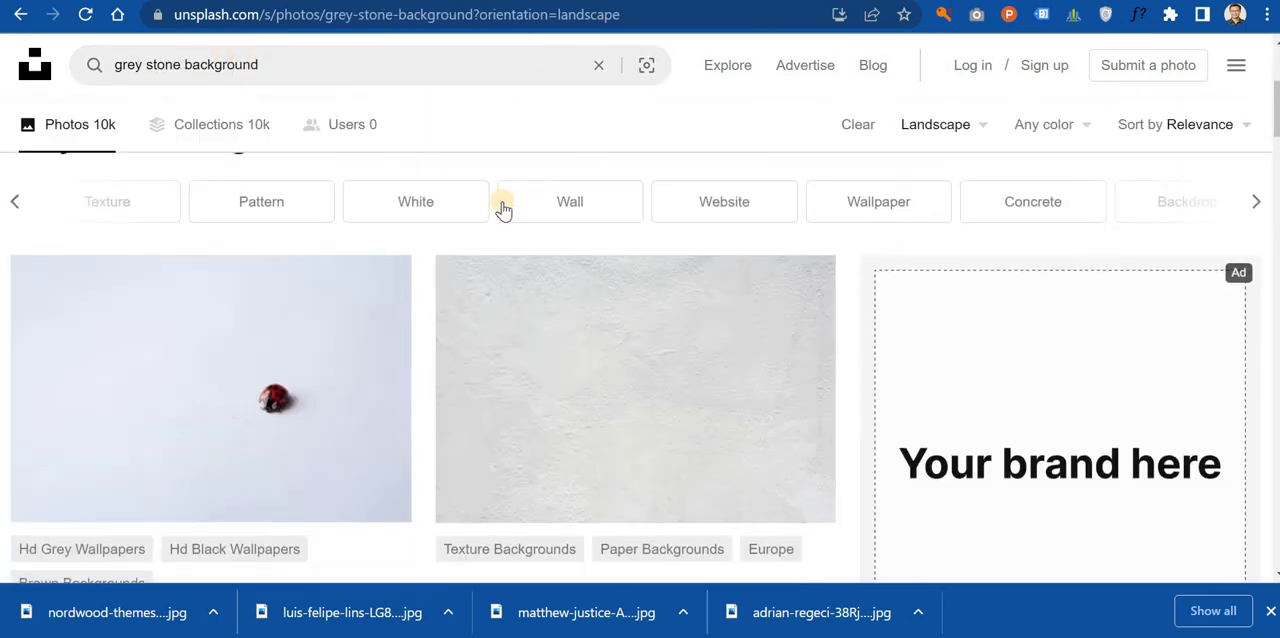
scroll(655, 390, down, 2)
scroll(645, 285, down, 1)
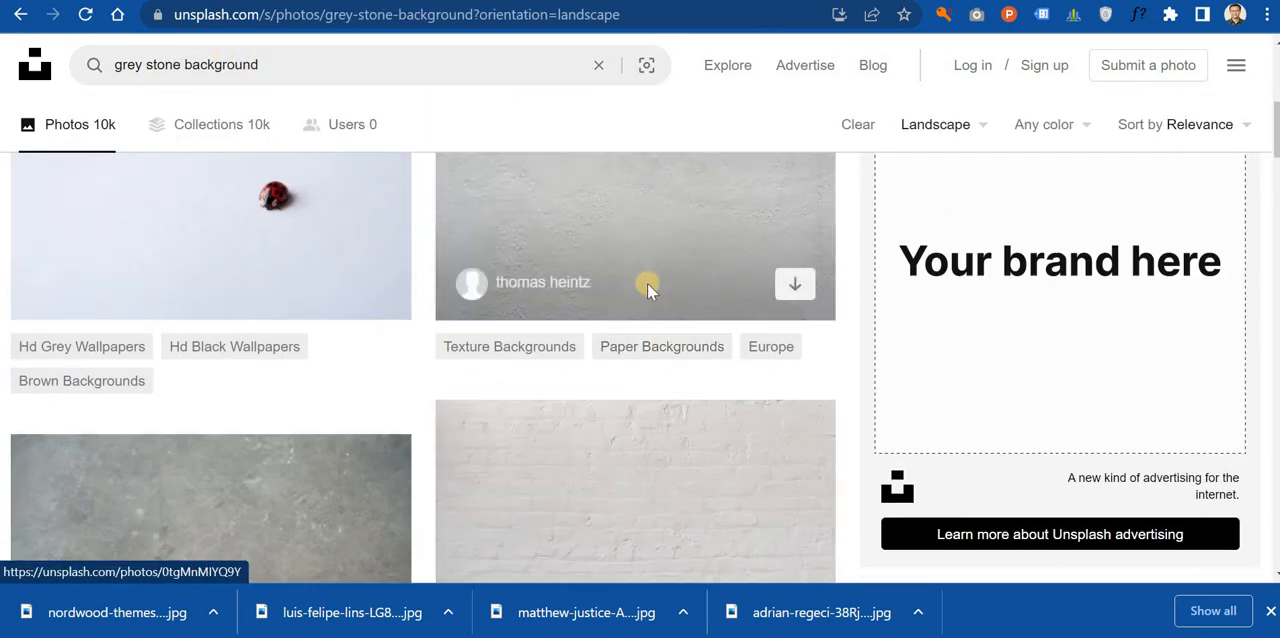
scroll(603, 420, up, 3)
scroll(674, 338, down, 5)
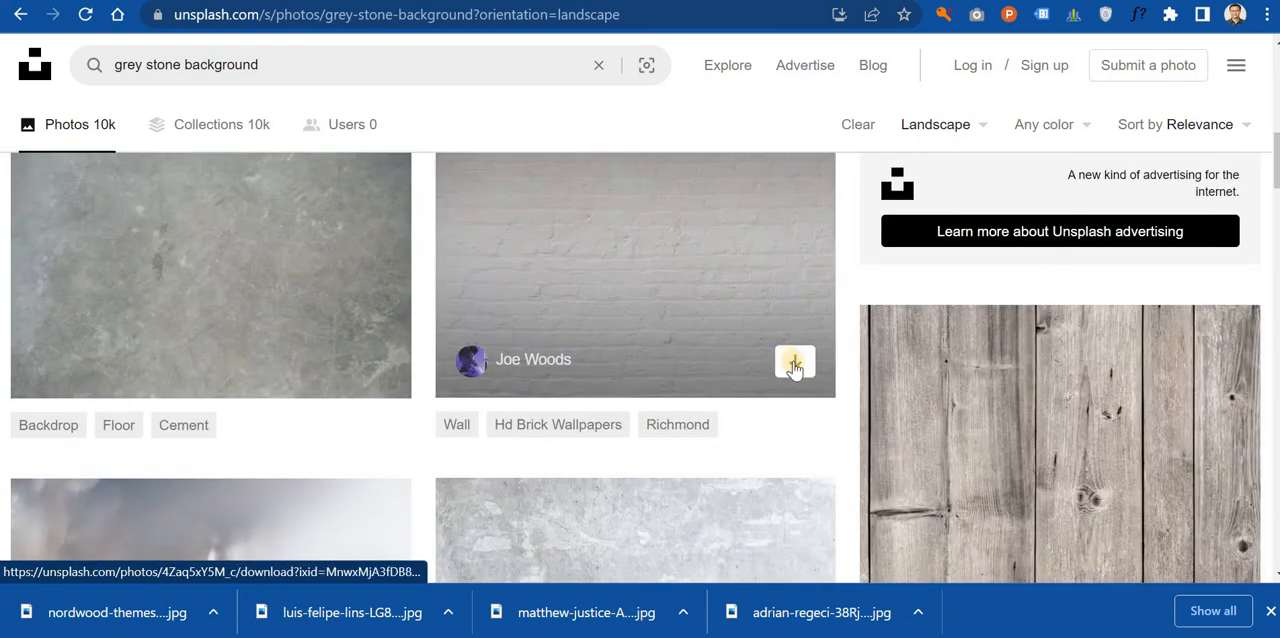
click(794, 364)
scroll(494, 314, down, 1)
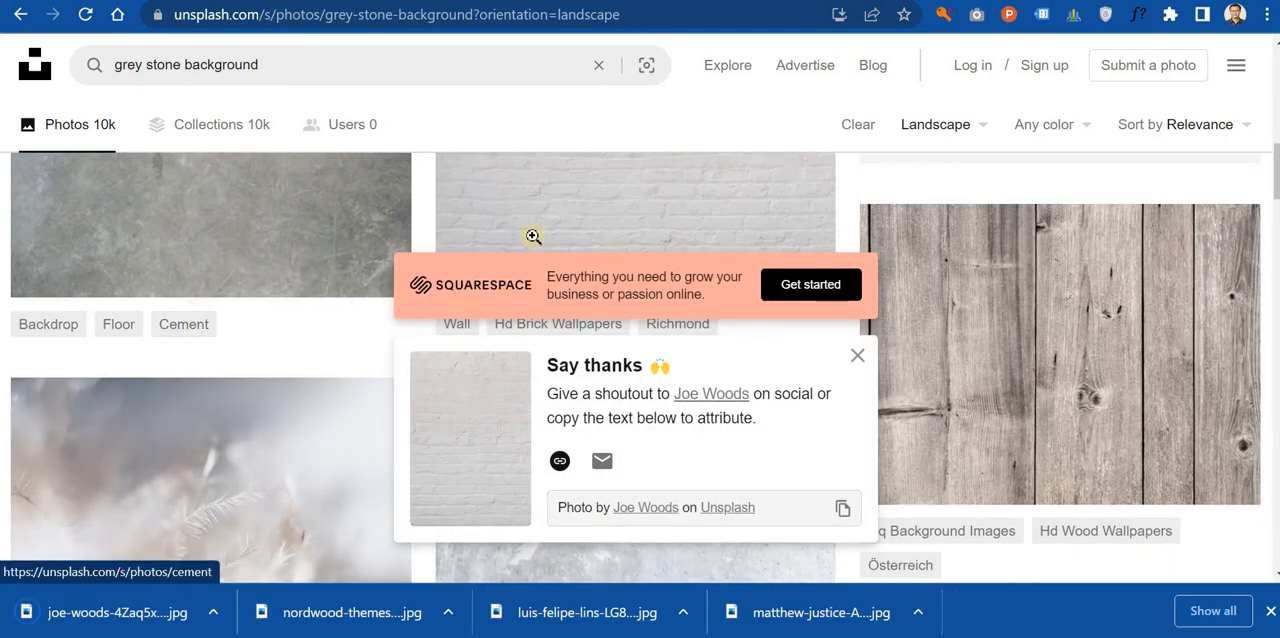
Step: Switch to Photopea, open the downloaded brick wall photo from Downloads and copy it over the whole New Project.psd banner
click(842, 1)
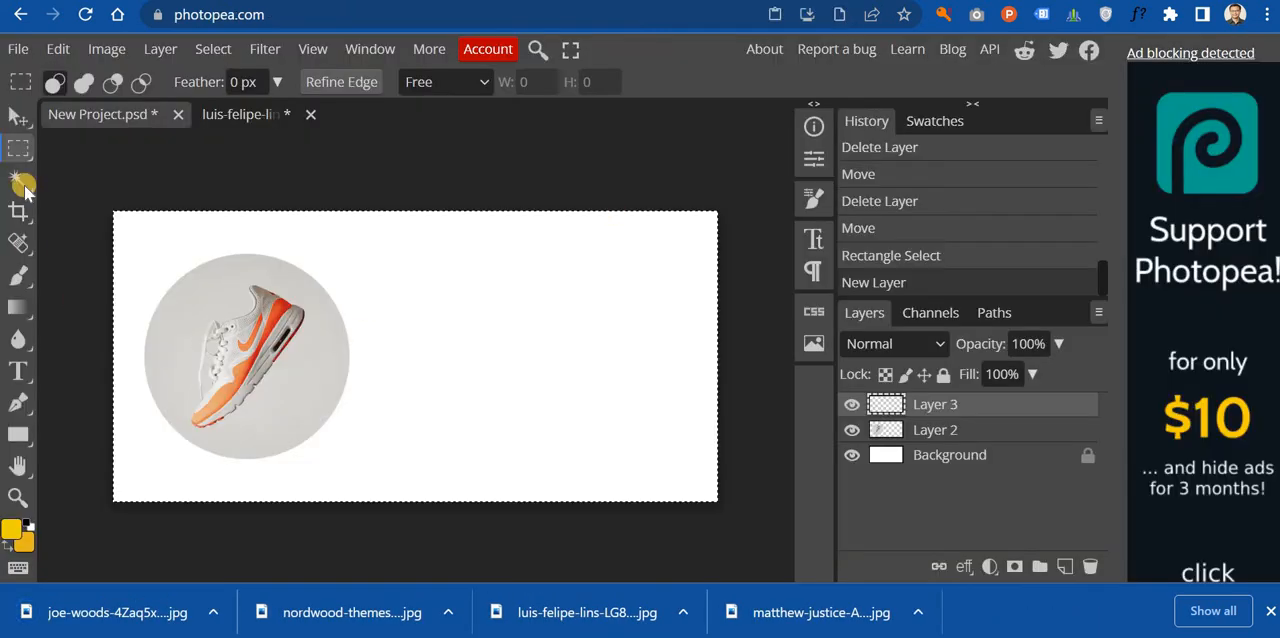
click(18, 49)
click(50, 109)
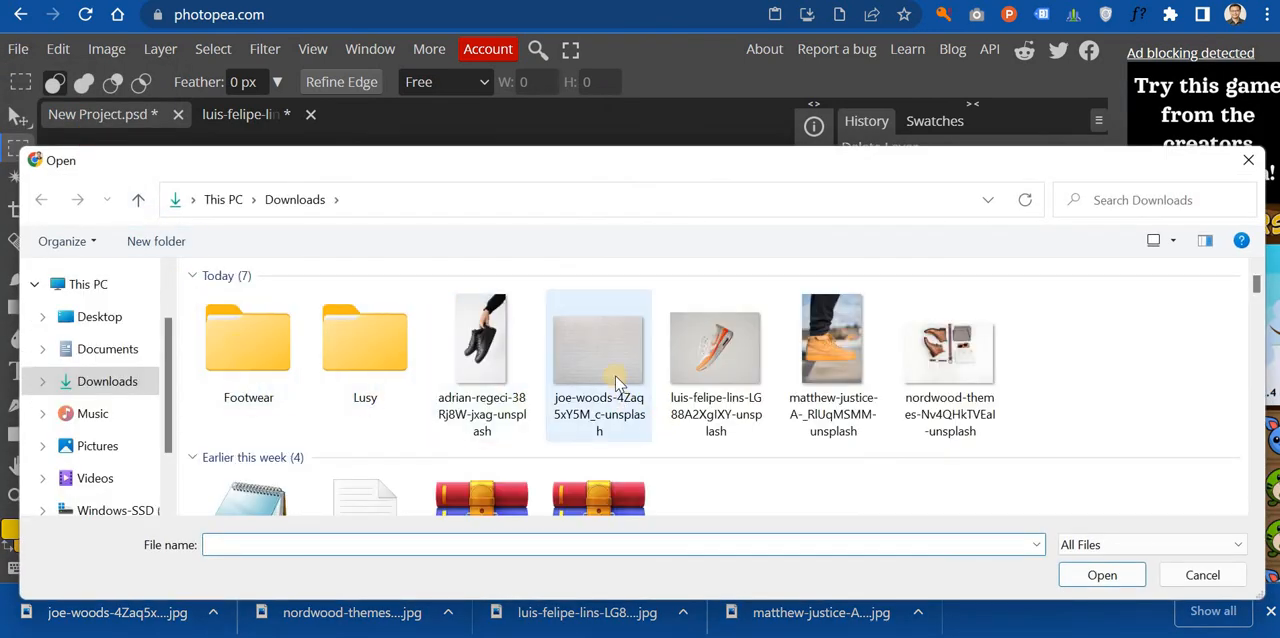
double_click(616, 382)
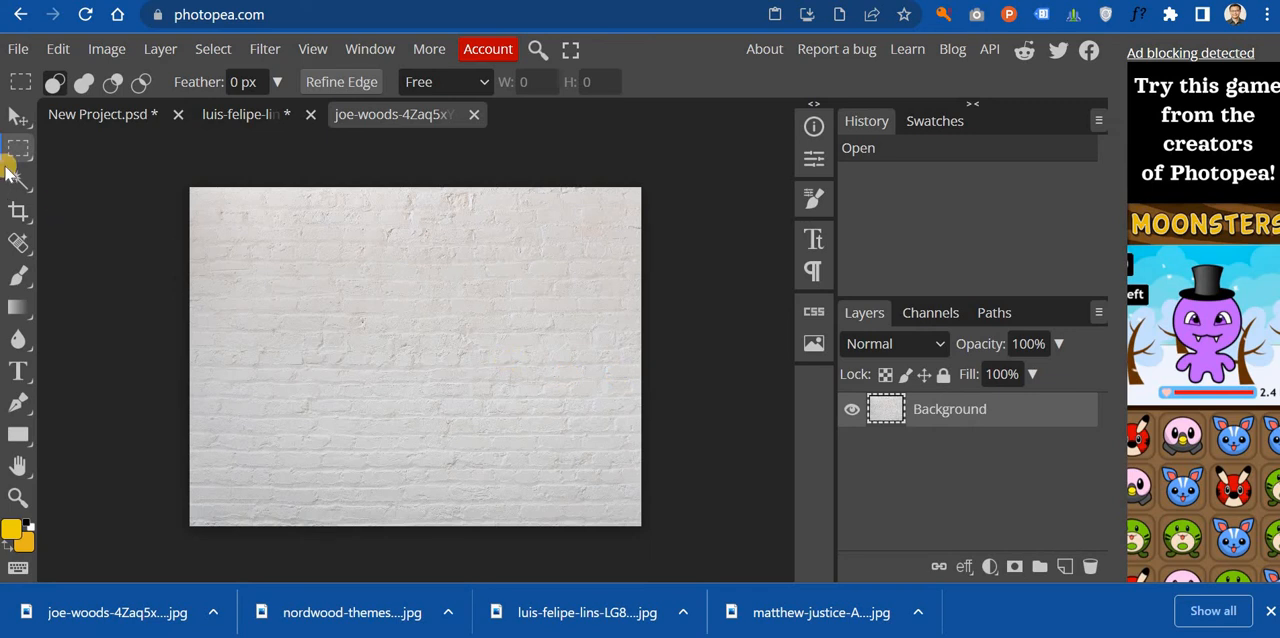
click(18, 117)
drag(394, 320, 180, 197)
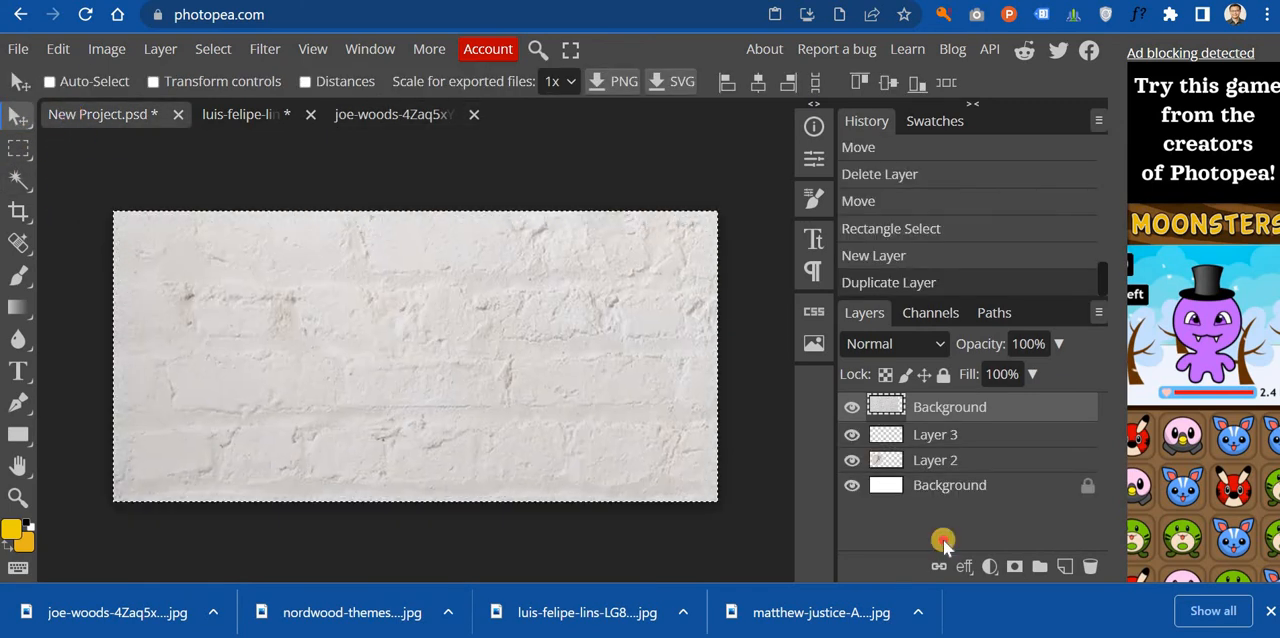
drag(943, 541, 677, 490)
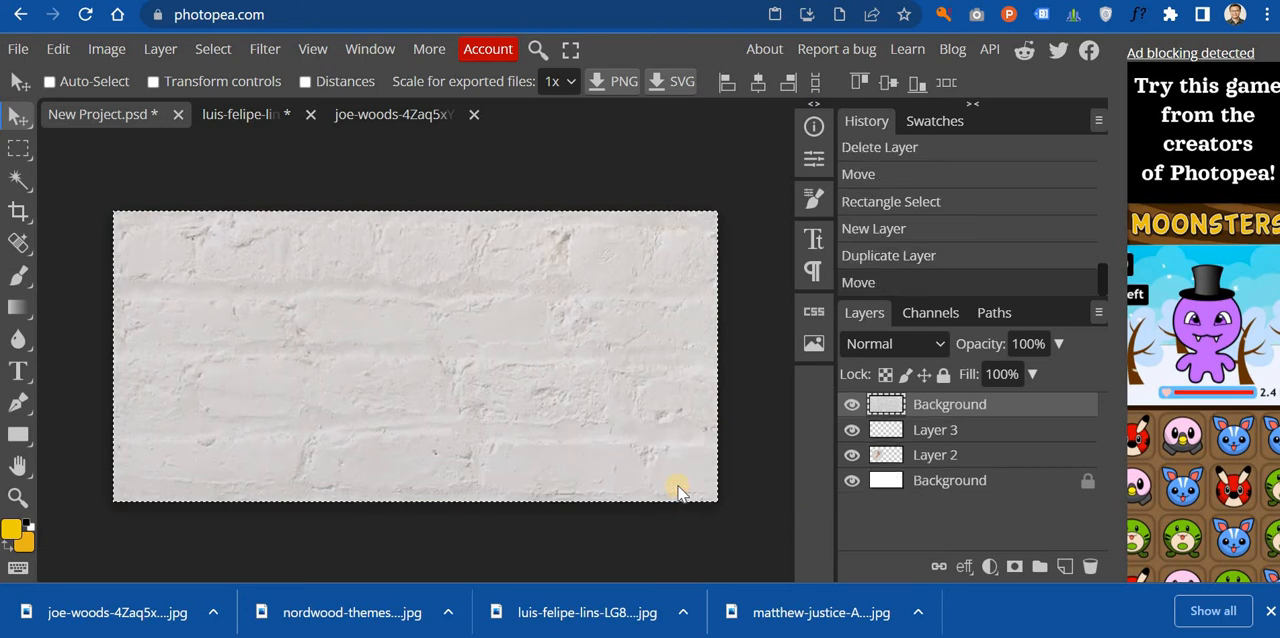
Step: Reorder the brick wall layer to sit beneath the round sneaker image, just above the locked white Background, and align it to the canvas
key(ctrl+bracketleft)
key(ctrl+bracketleft)
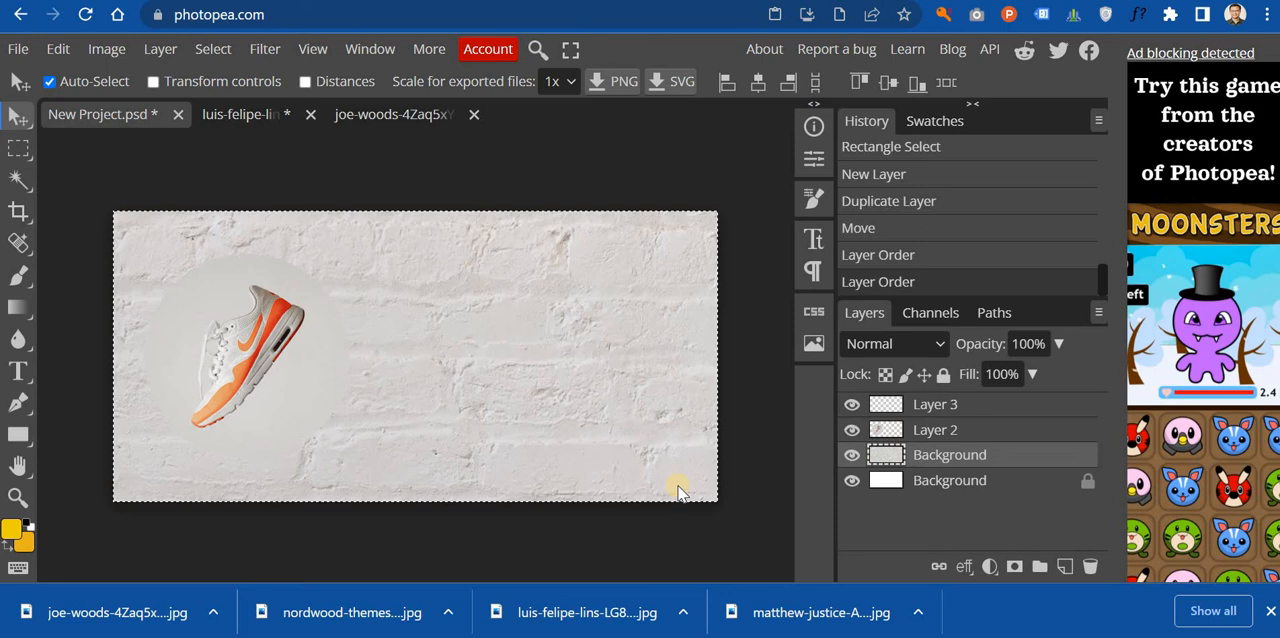
key(ctrl+bracketleft)
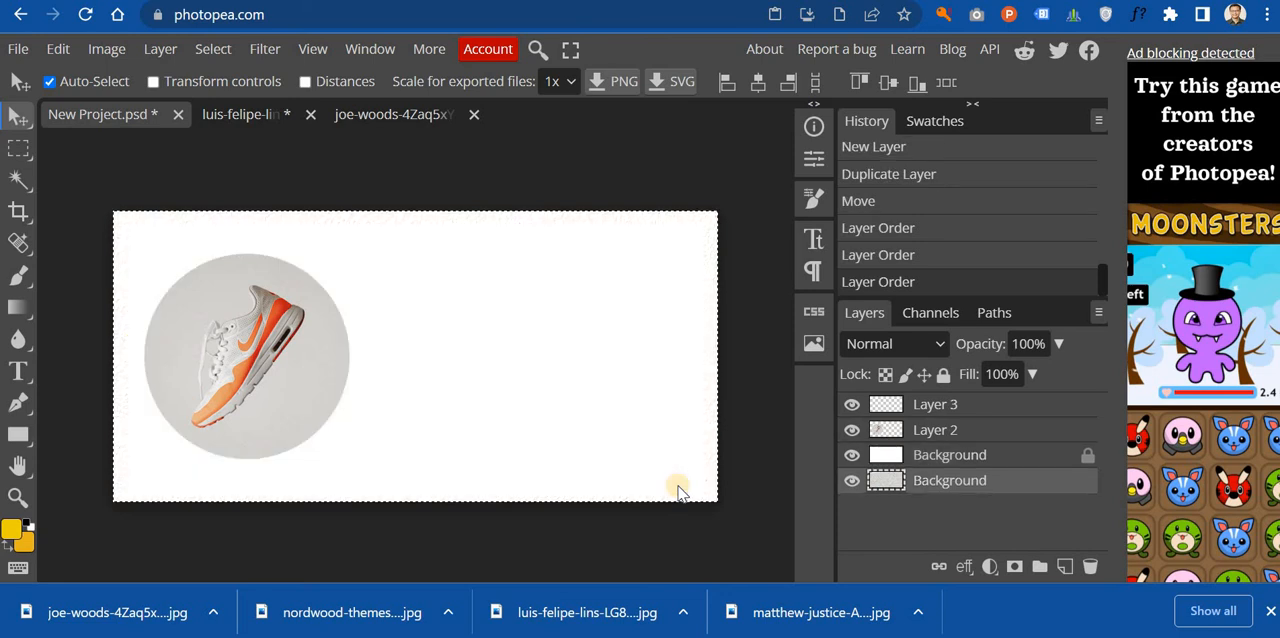
key(ctrl+bracketright)
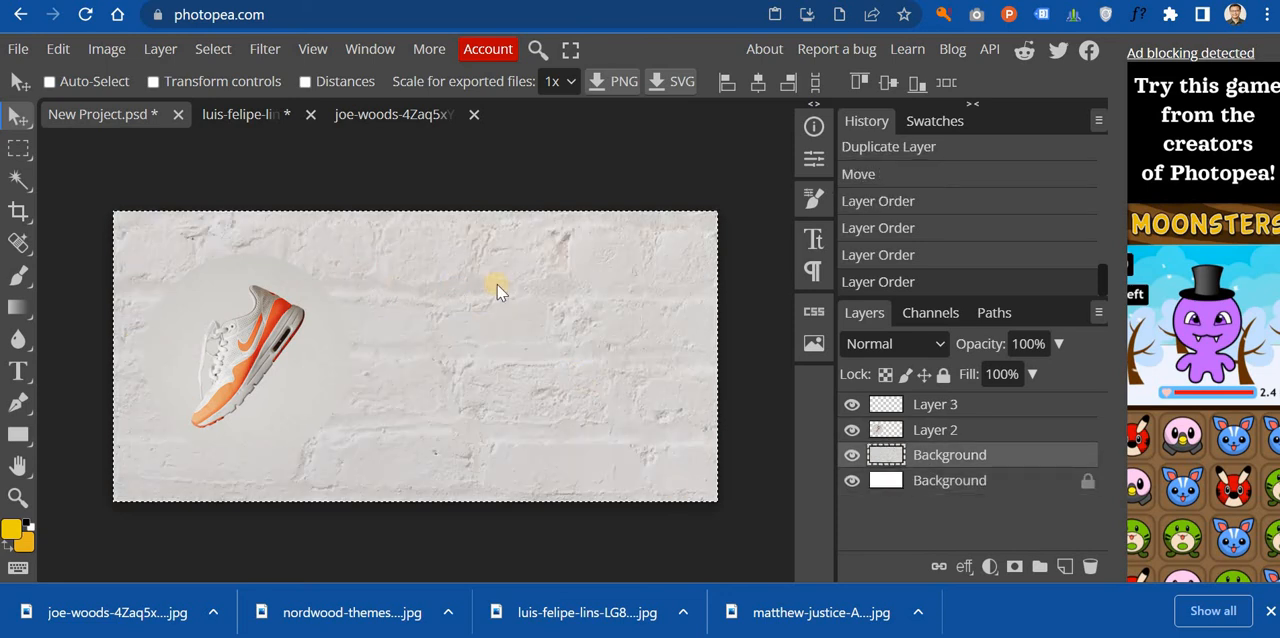
mouse_move(484, 234)
mouse_down()
mouse_move(508, 289)
mouse_move(494, 234)
mouse_up()
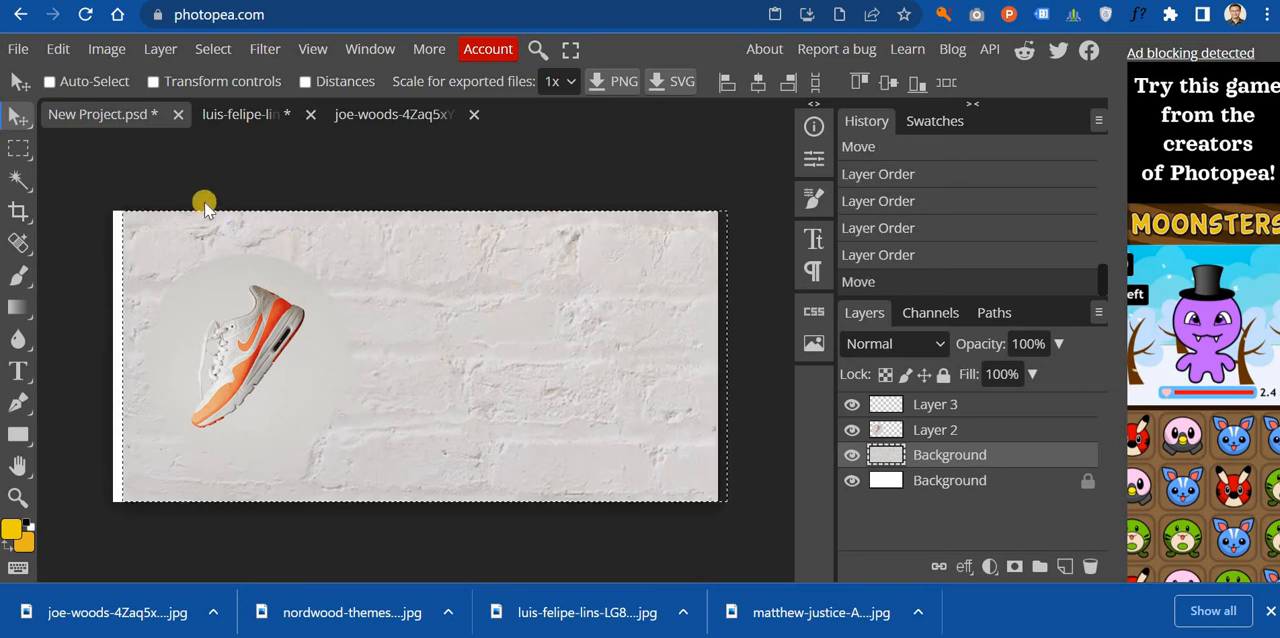
drag(498, 331, 510, 329)
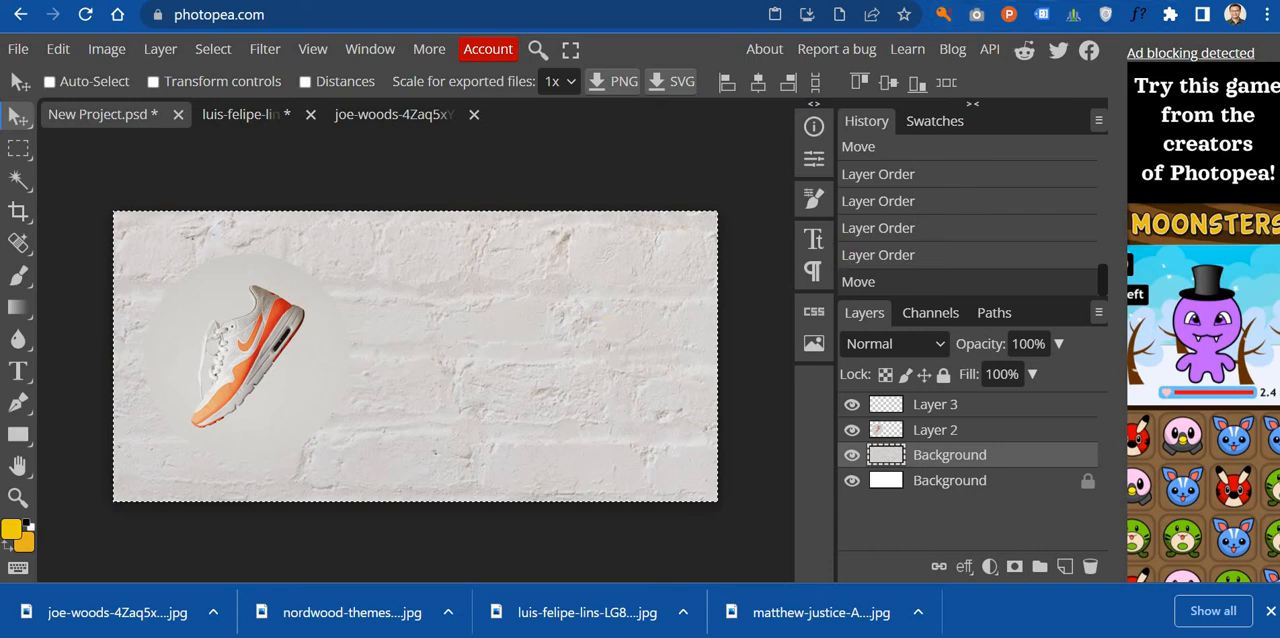
Step: Return to the Unsplash results and download the light rough plaster wall photo tagged Texture Backgrounds
key(alt+Tab)
scroll(712, 230, down, 4)
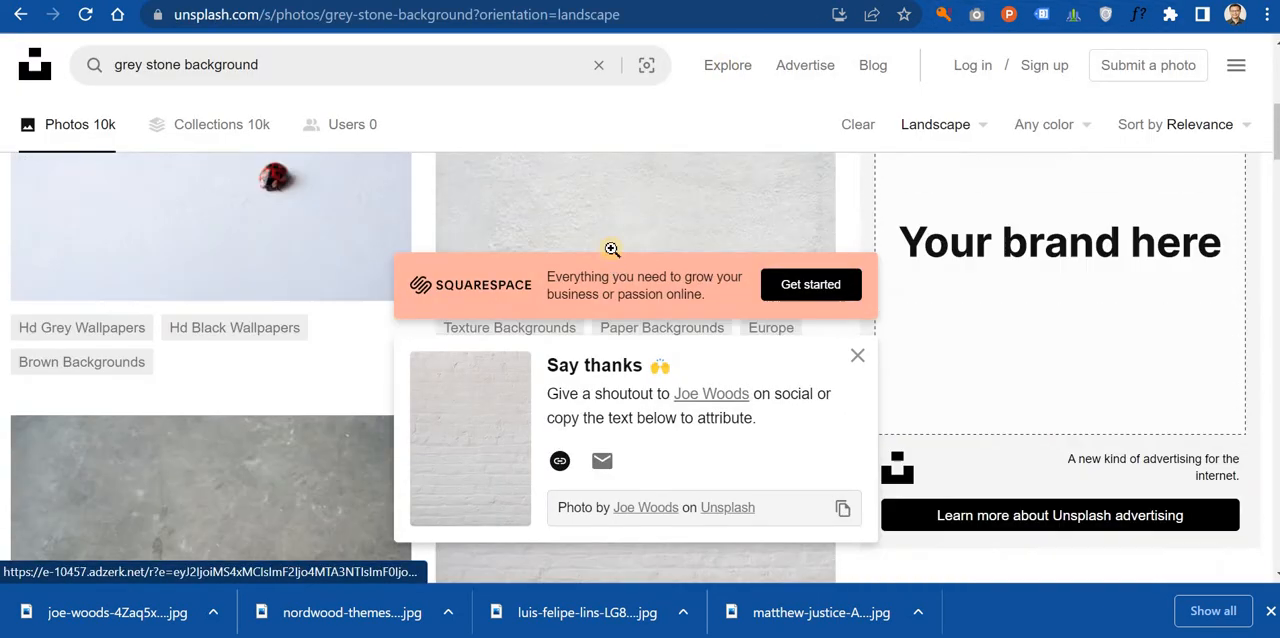
scroll(712, 230, down, 1)
click(794, 188)
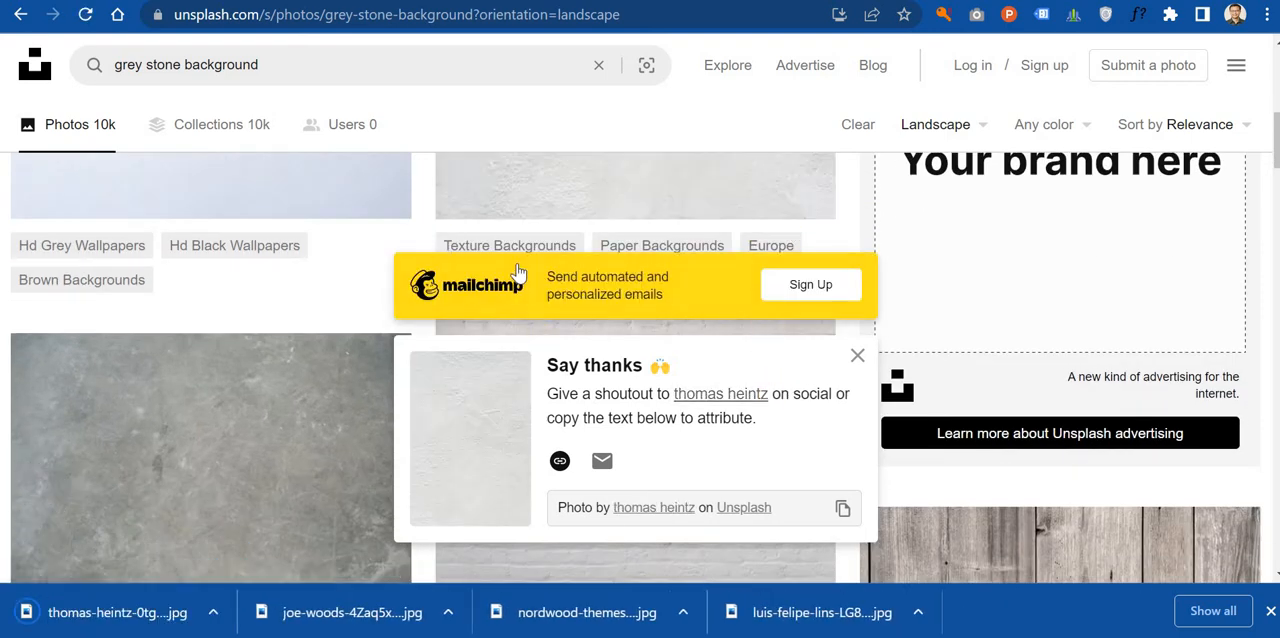
Step: Switch to Photopea, open the plaster wall photo from Downloads and copy it into New Project.psd above the brick wall layer
key(alt+Tab)
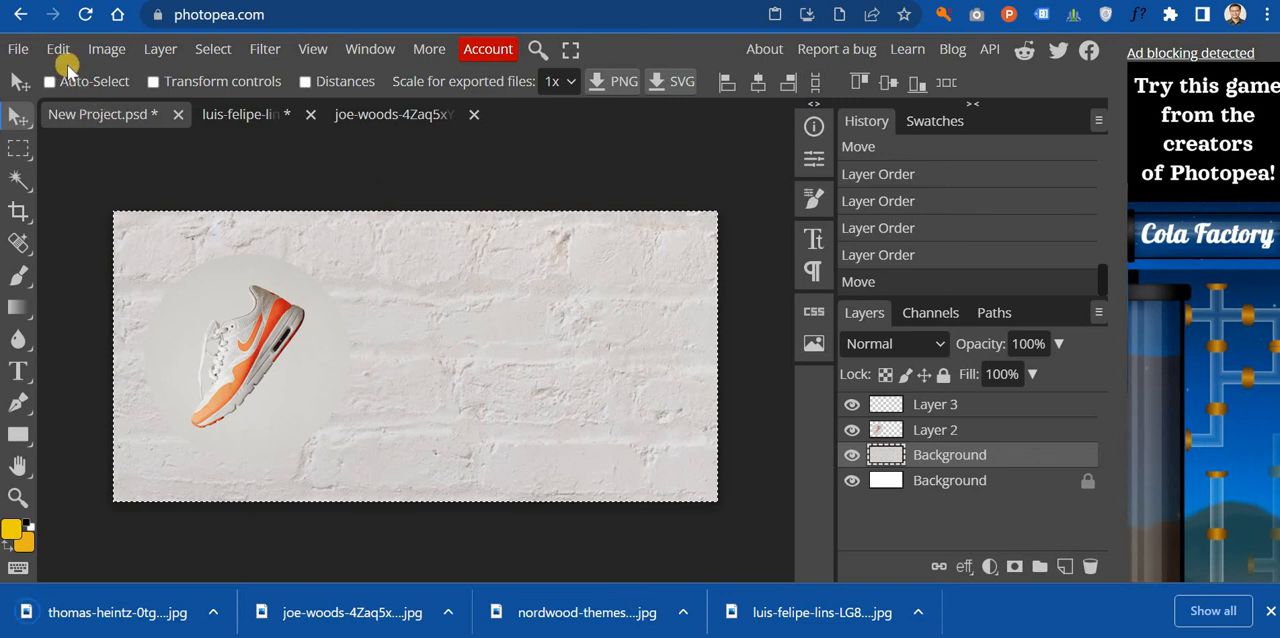
click(18, 48)
click(40, 104)
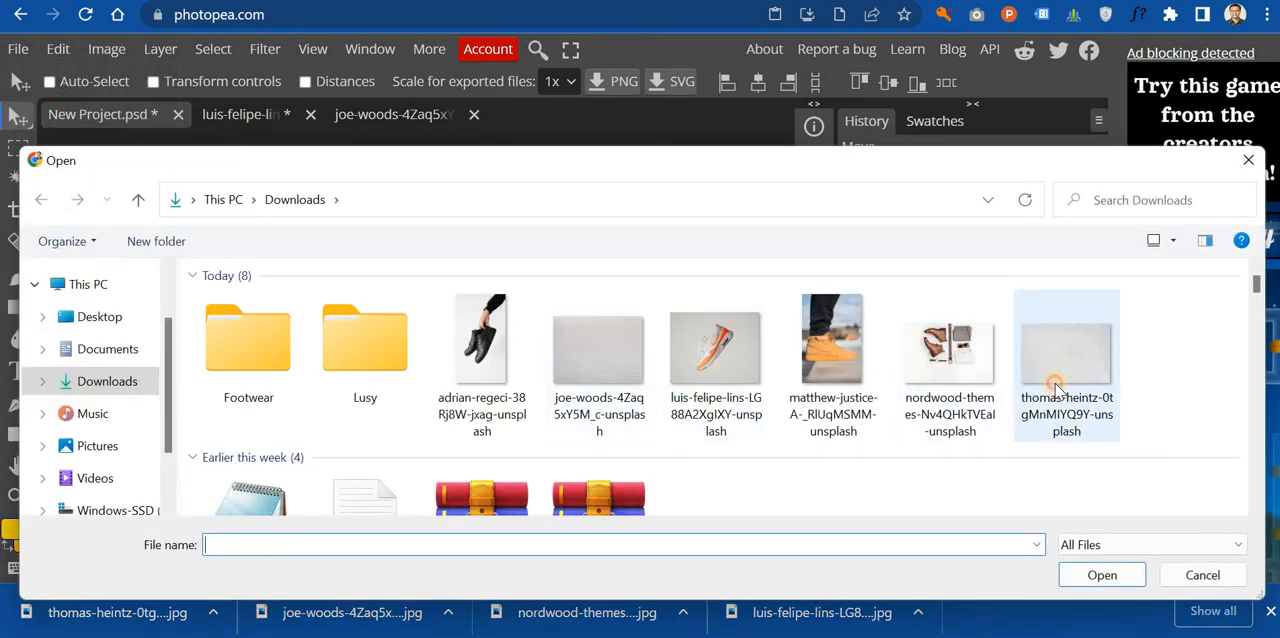
double_click(1060, 360)
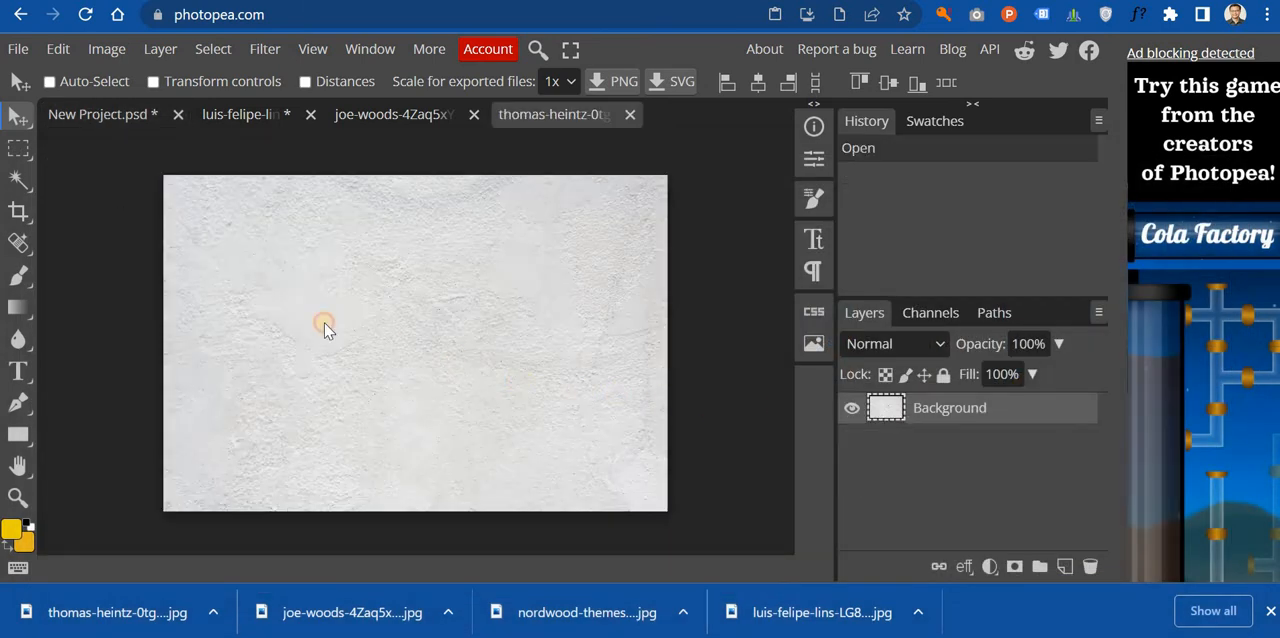
drag(324, 328, 463, 338)
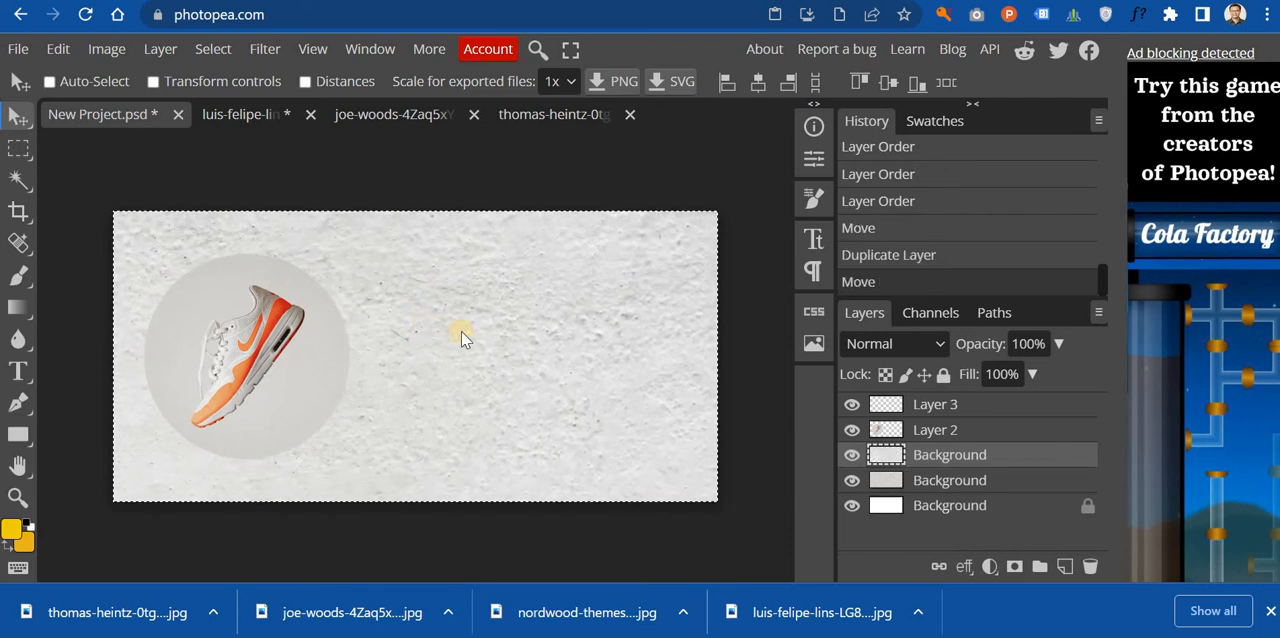
Step: Clear the selection and fit the plaster wall layer over the banner with Free Transform, at about 53% width and 36% height
key(ctrl+d)
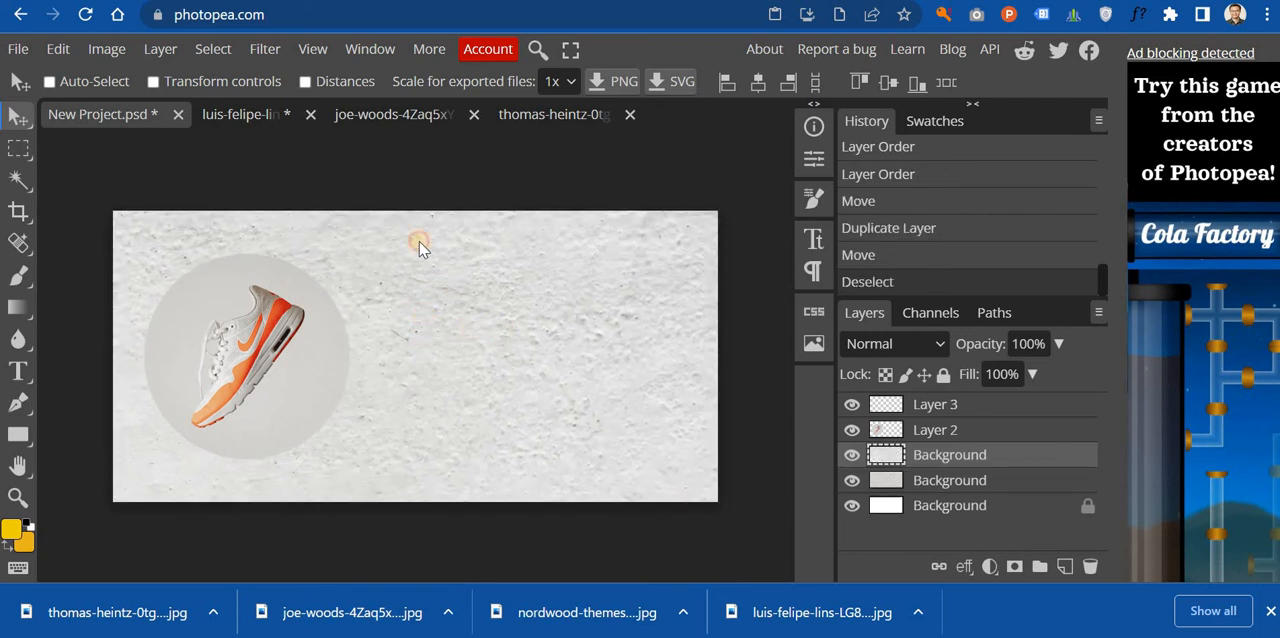
drag(420, 248, 443, 278)
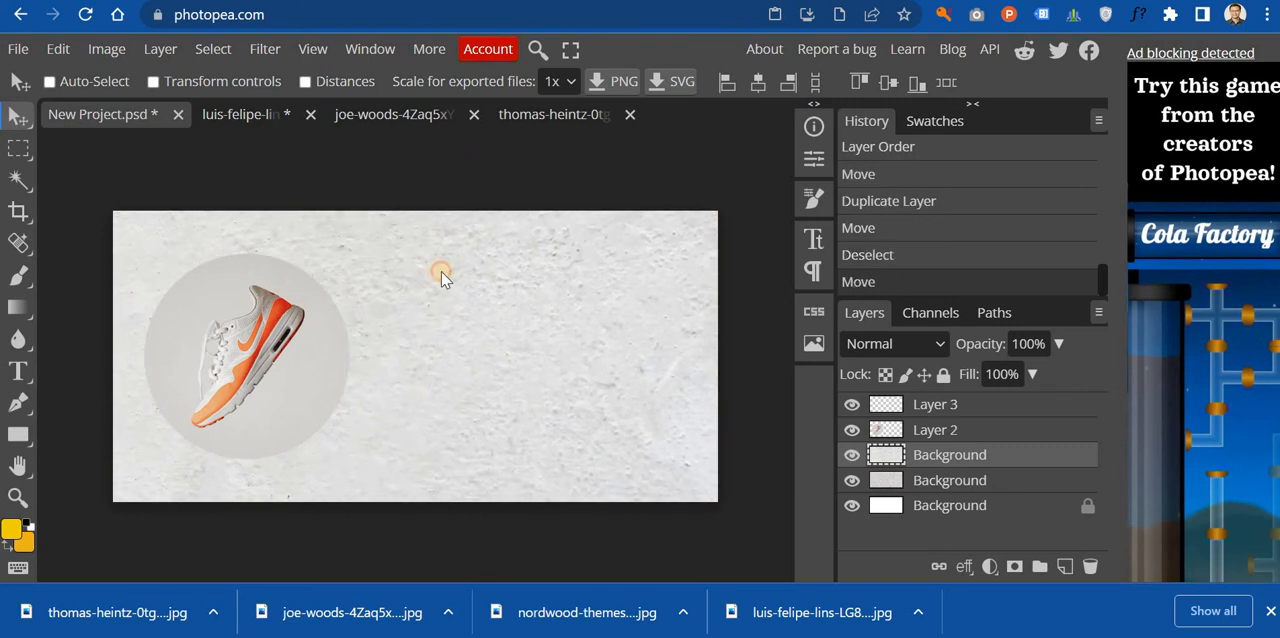
click(58, 49)
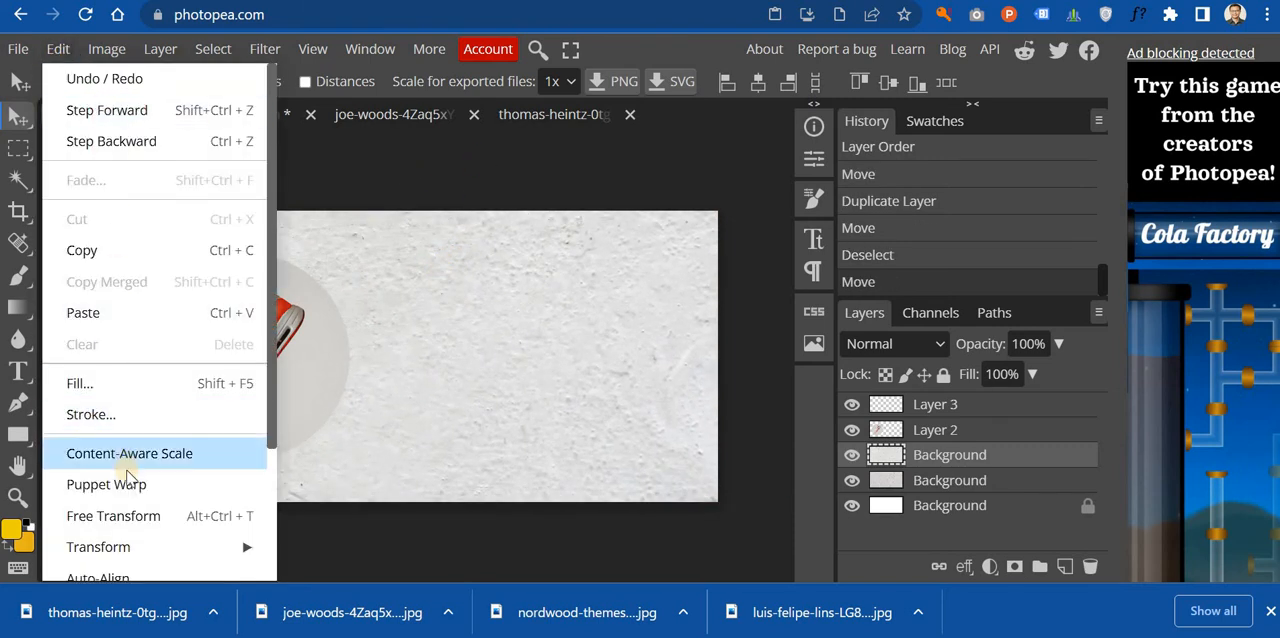
click(135, 516)
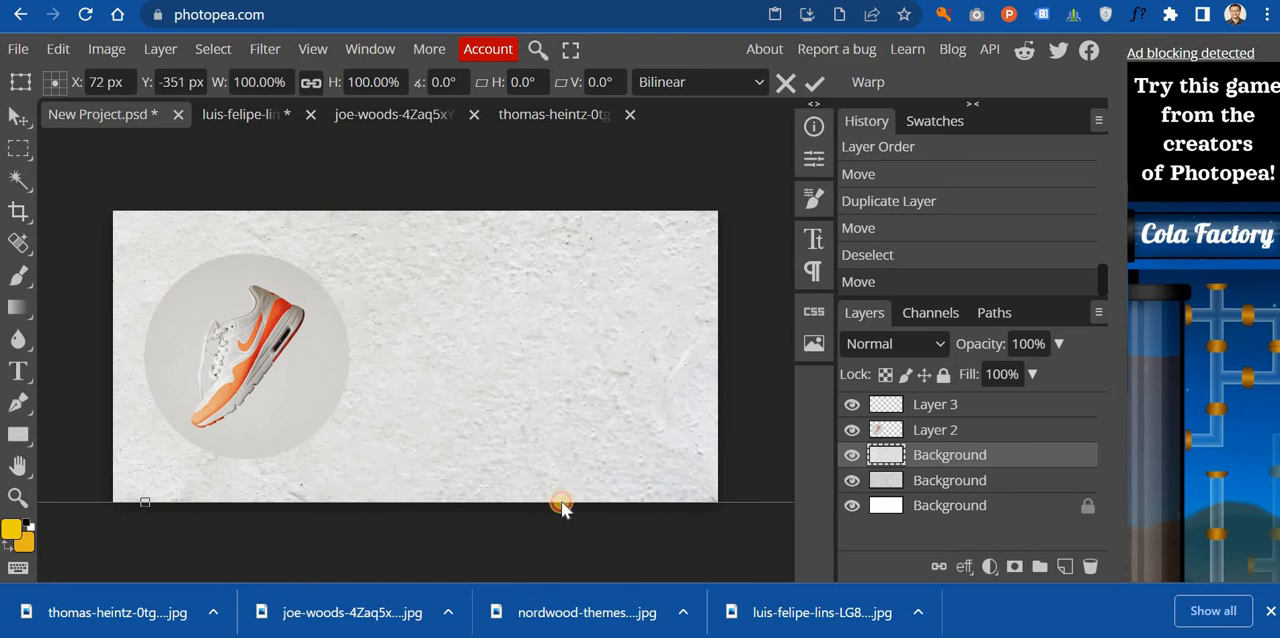
drag(561, 507, 546, 357)
drag(473, 450, 659, 252)
drag(698, 185, 617, 318)
drag(686, 290, 702, 258)
drag(686, 220, 725, 268)
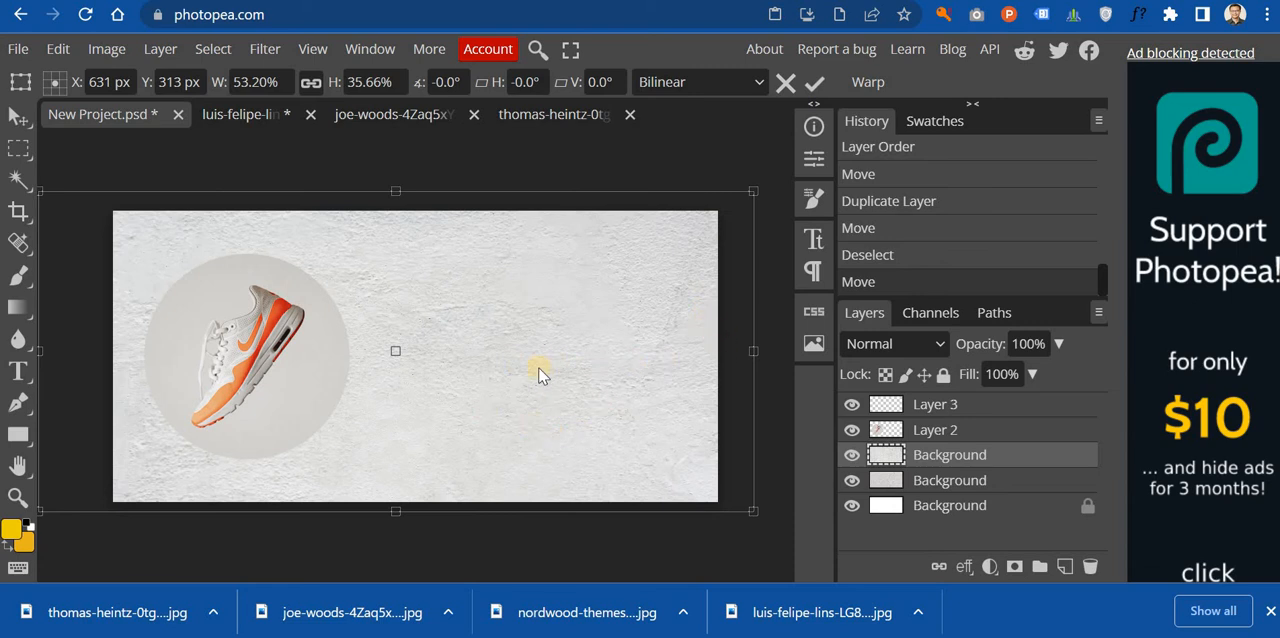
drag(538, 372, 600, 371)
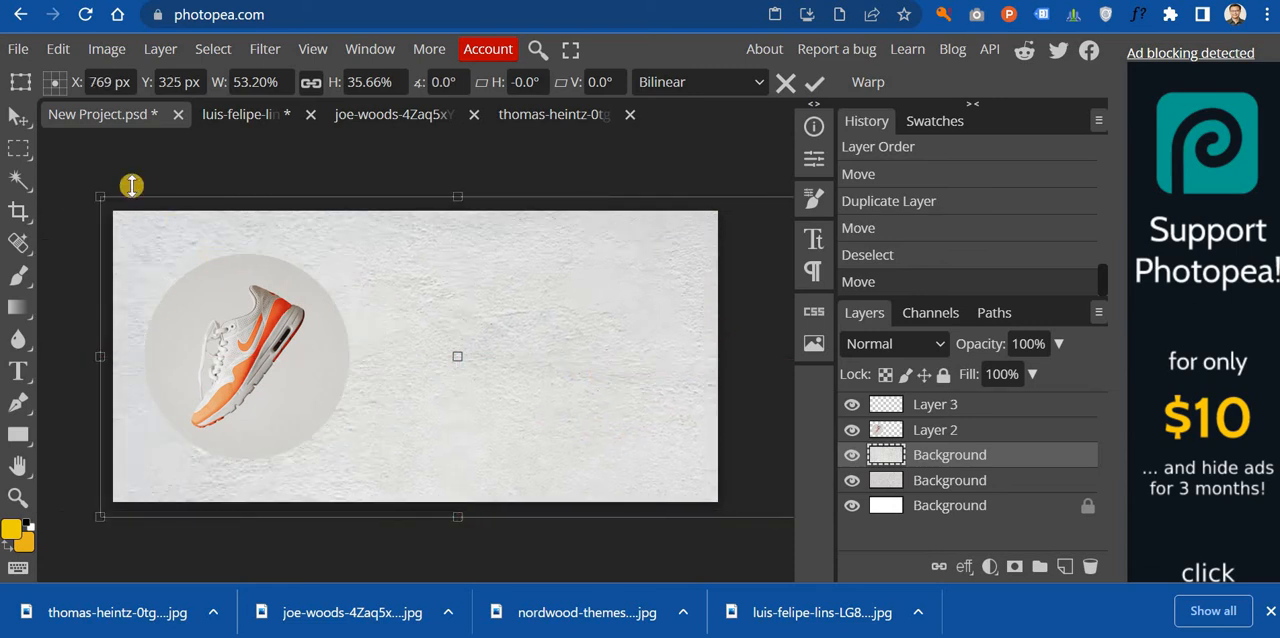
click(18, 120)
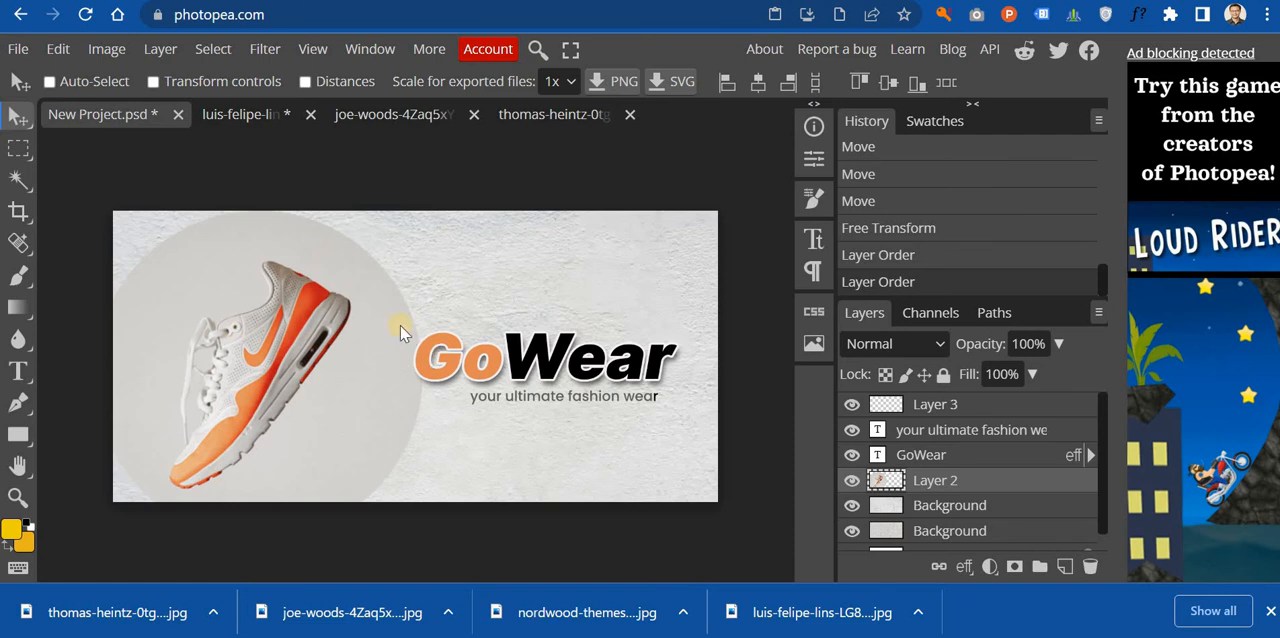
Step: Export the shoe banner with the light plaster background as a JPG
click(22, 50)
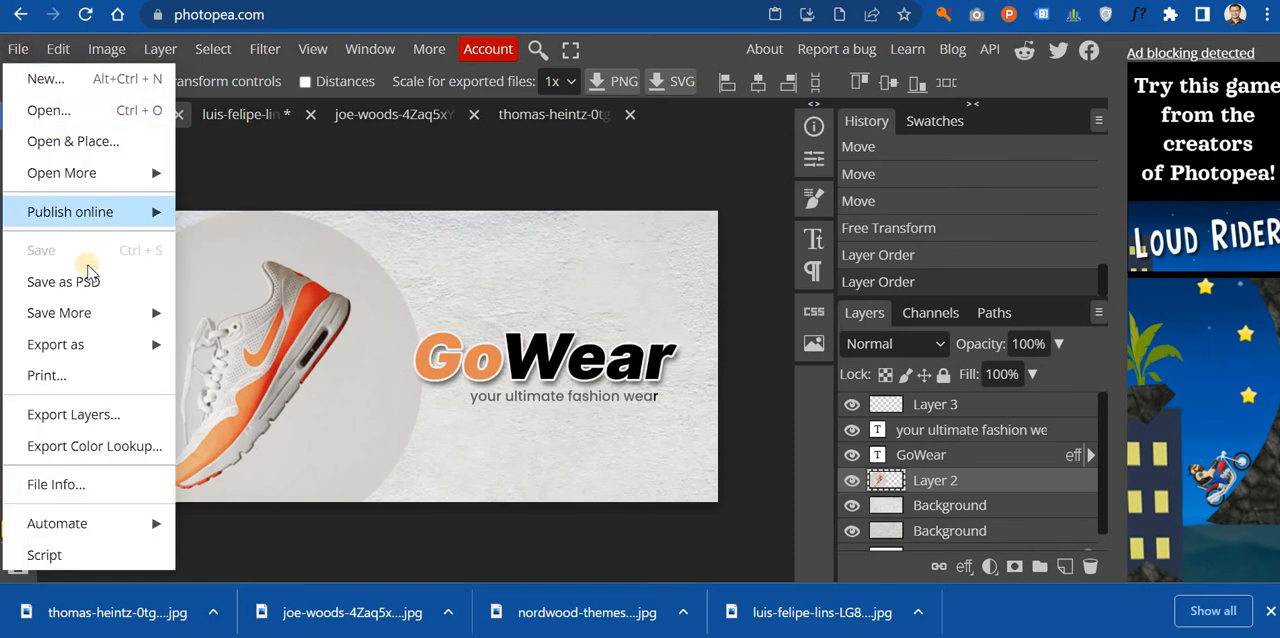
mouse_move(115, 345)
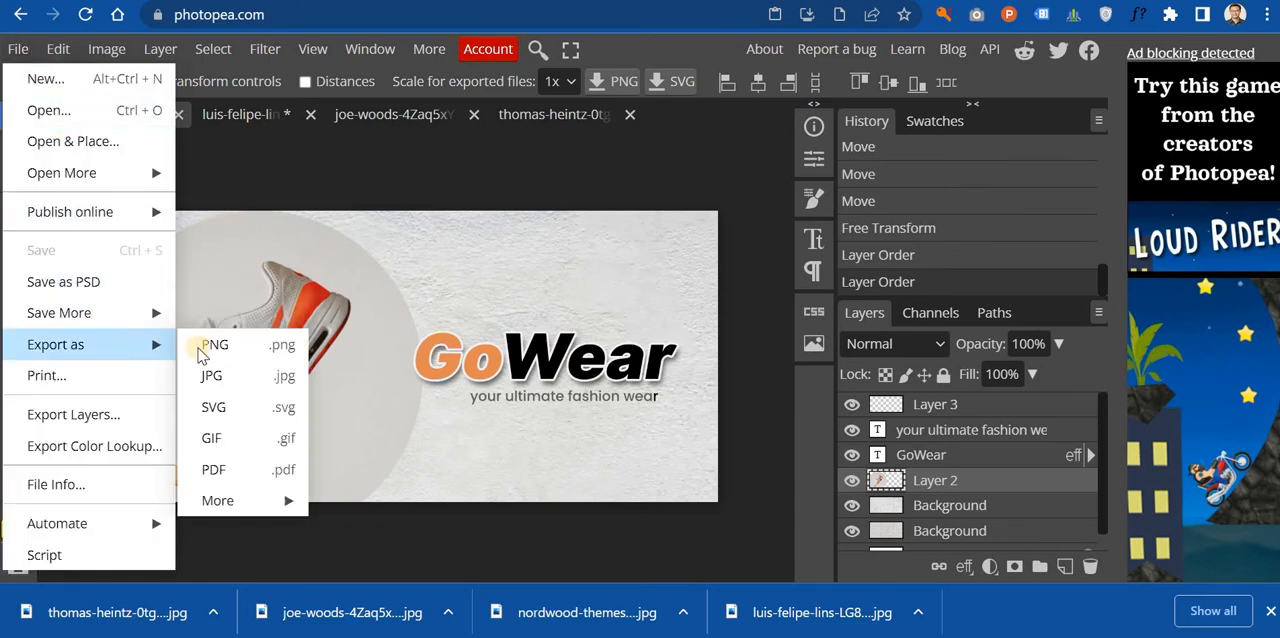
click(215, 376)
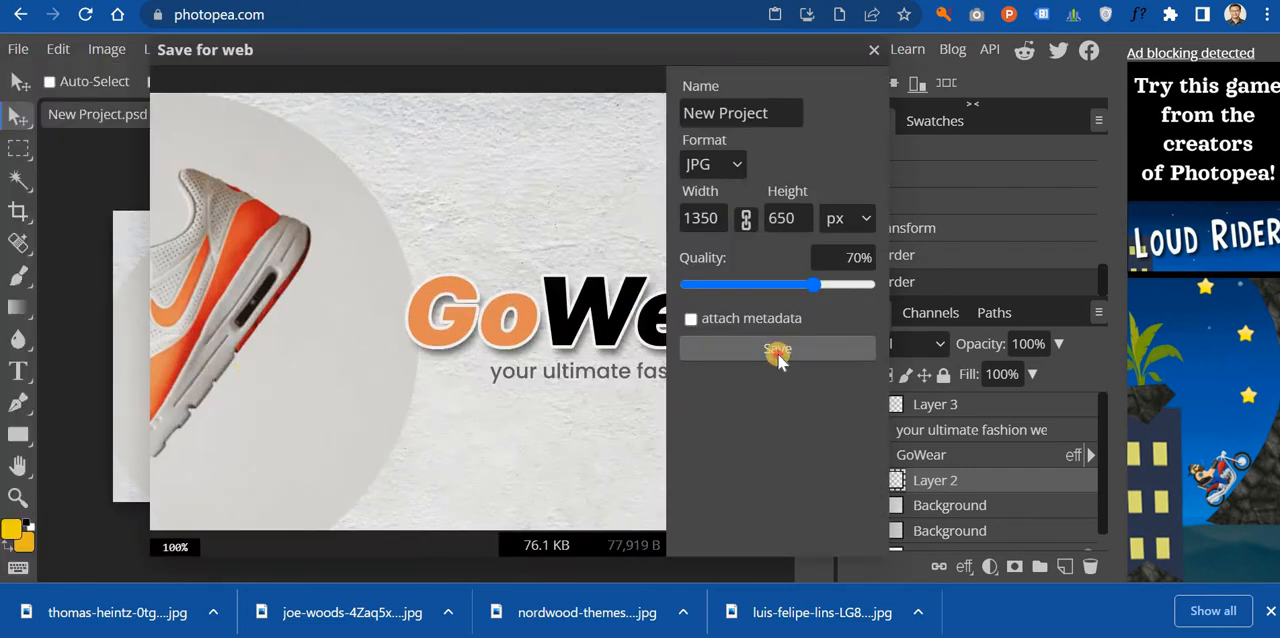
click(778, 352)
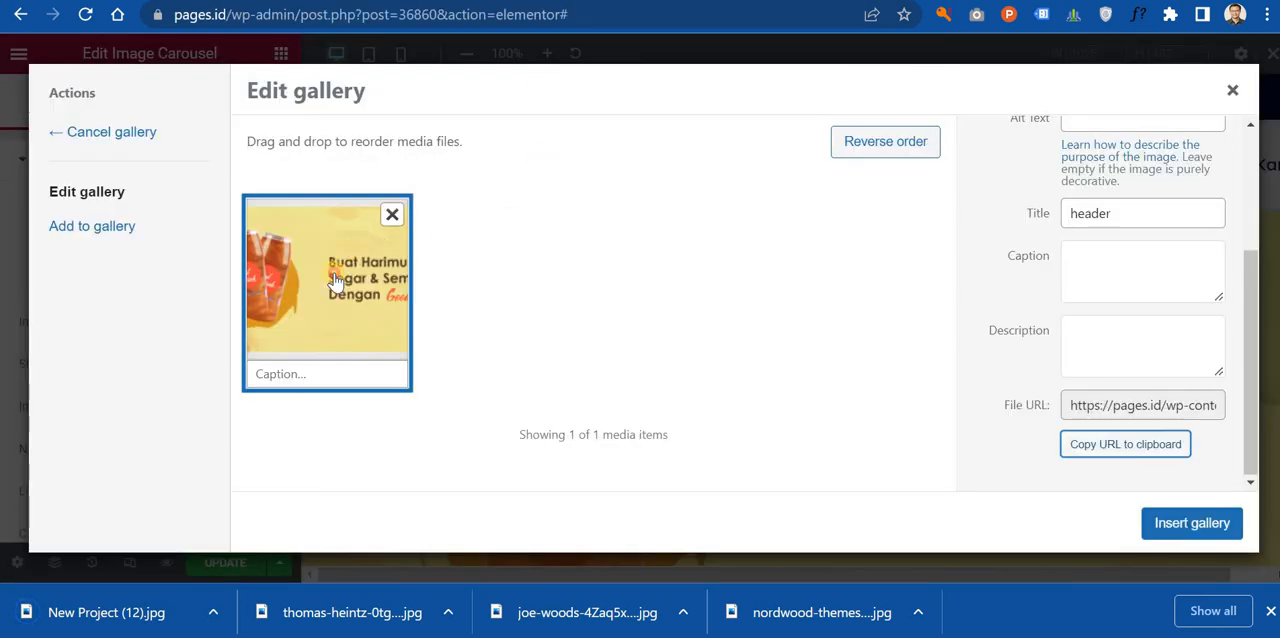
Step: Switch to Elementor and replace header.png in the image carousel's gallery with New Project (12).jpg from Downloads
click(335, 282)
click(333, 283)
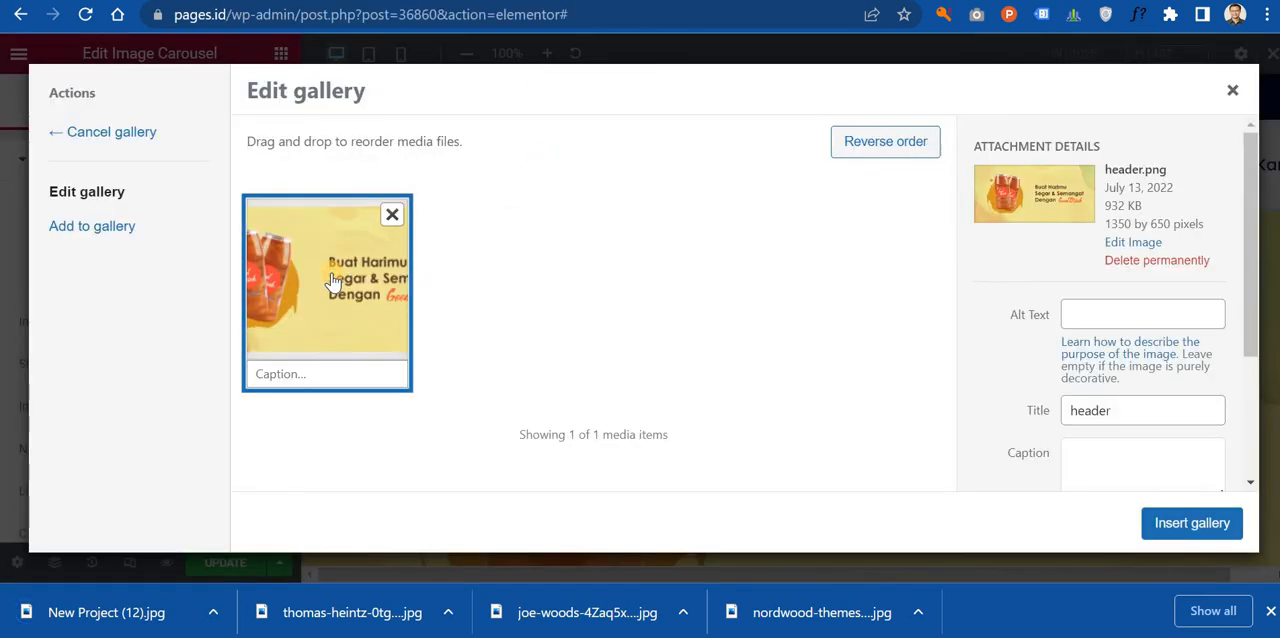
click(114, 225)
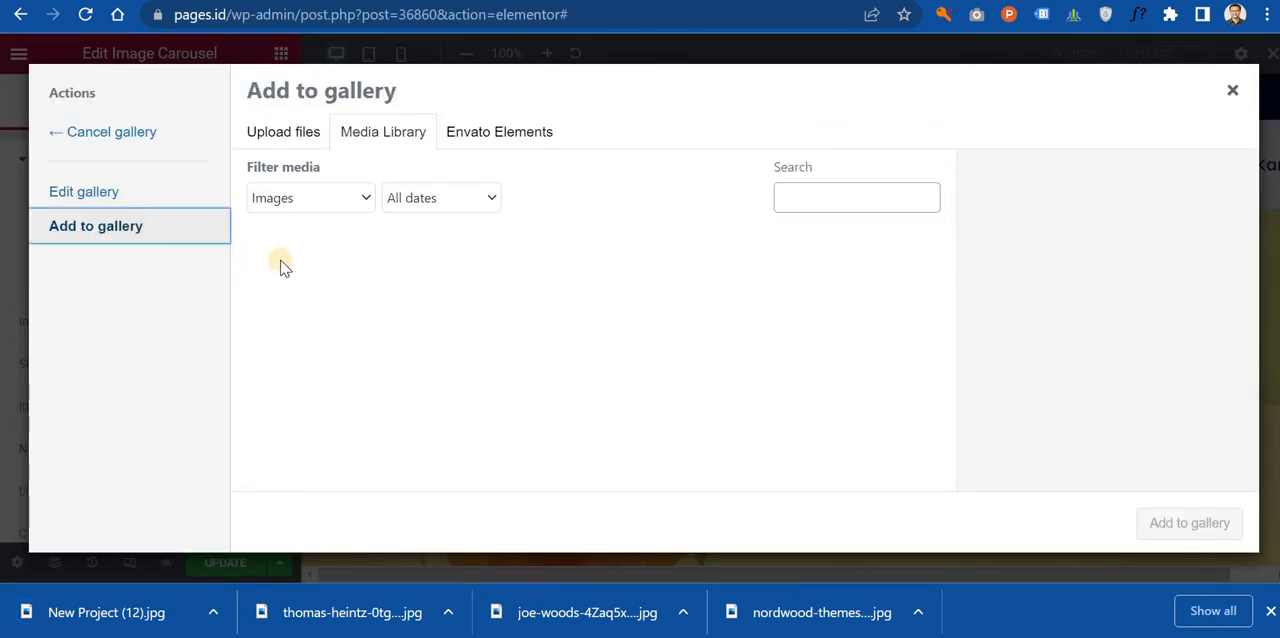
click(114, 194)
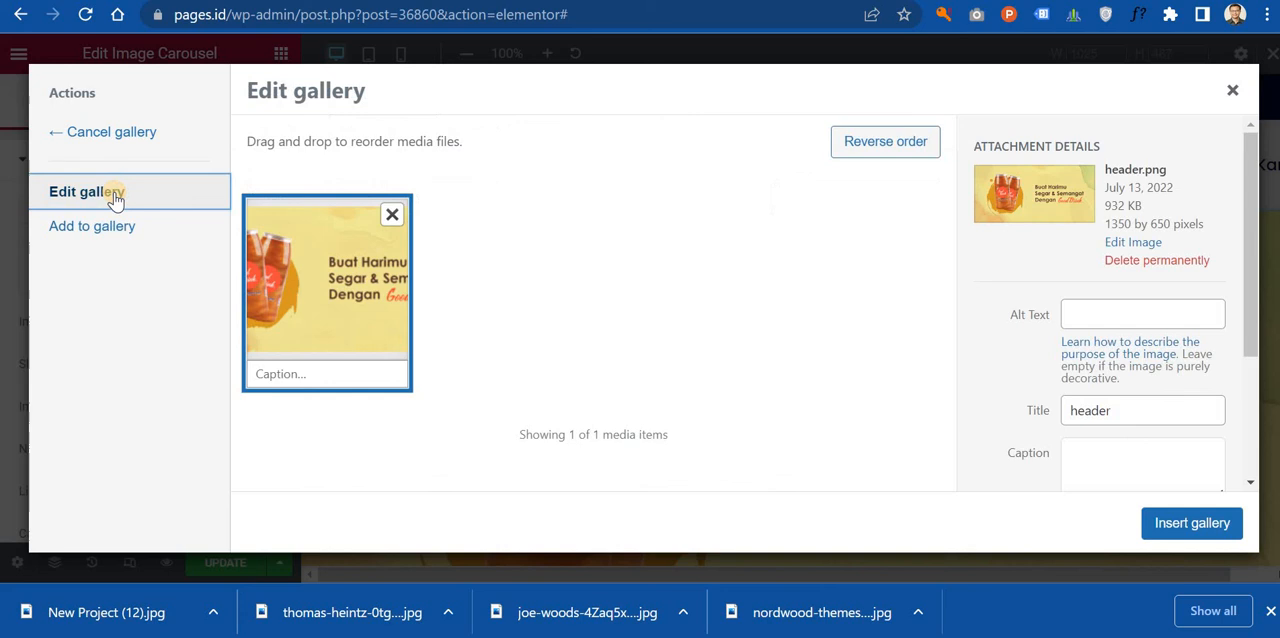
click(396, 216)
click(560, 373)
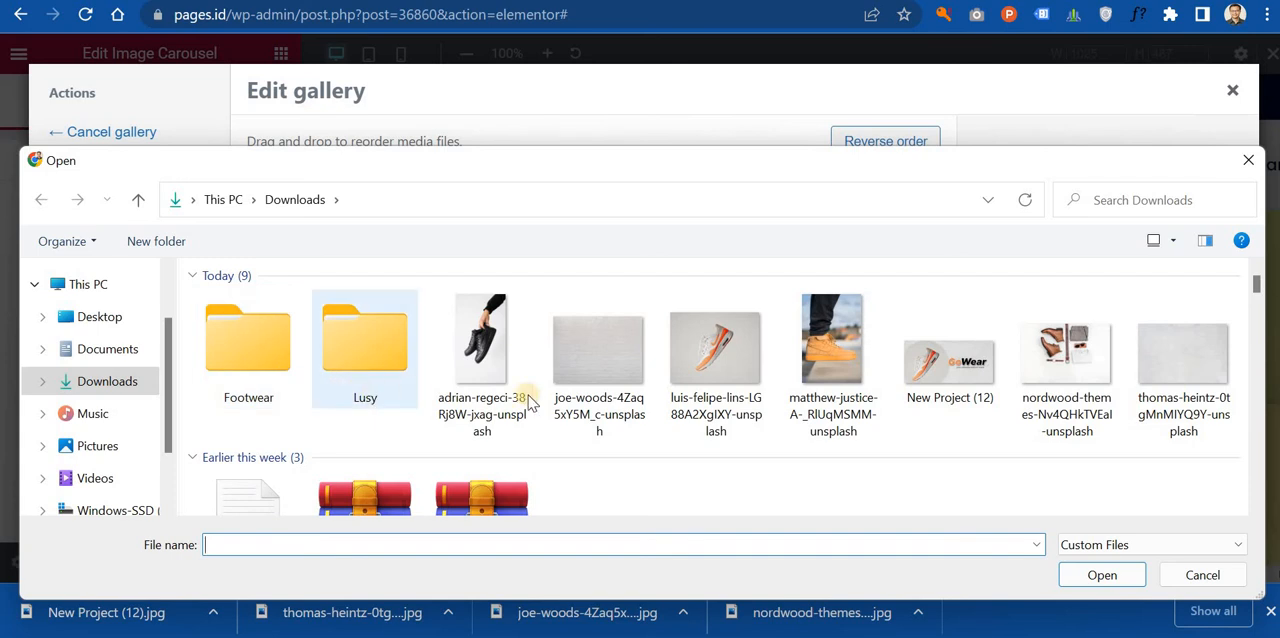
double_click(917, 373)
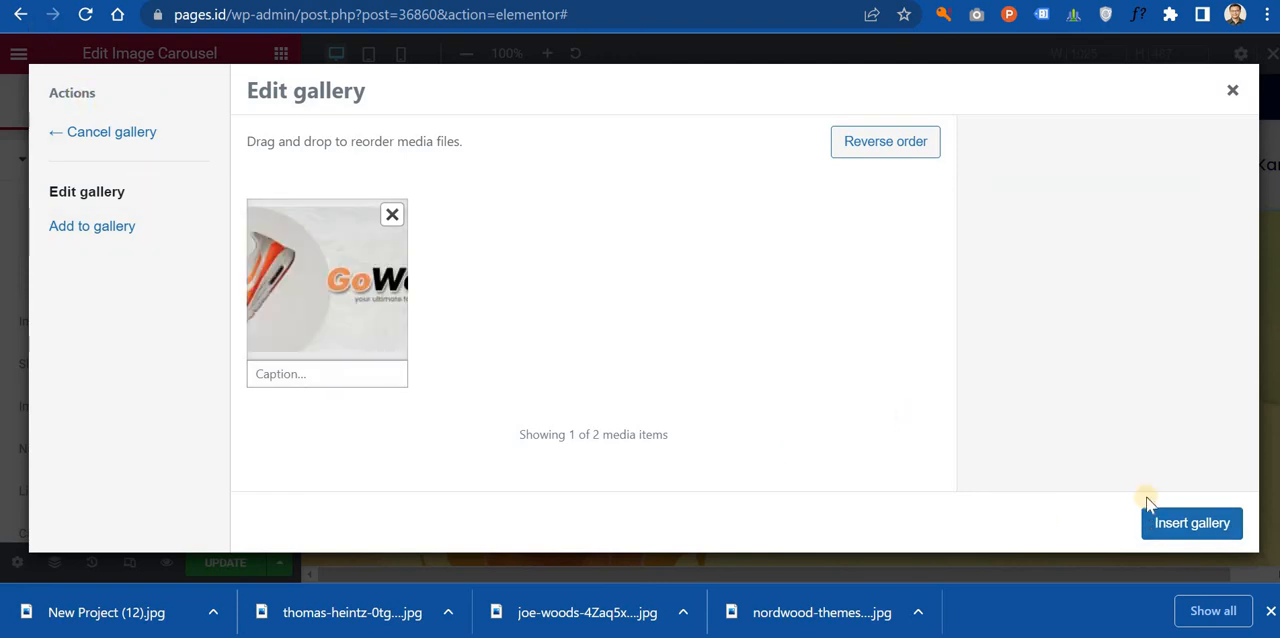
click(1191, 523)
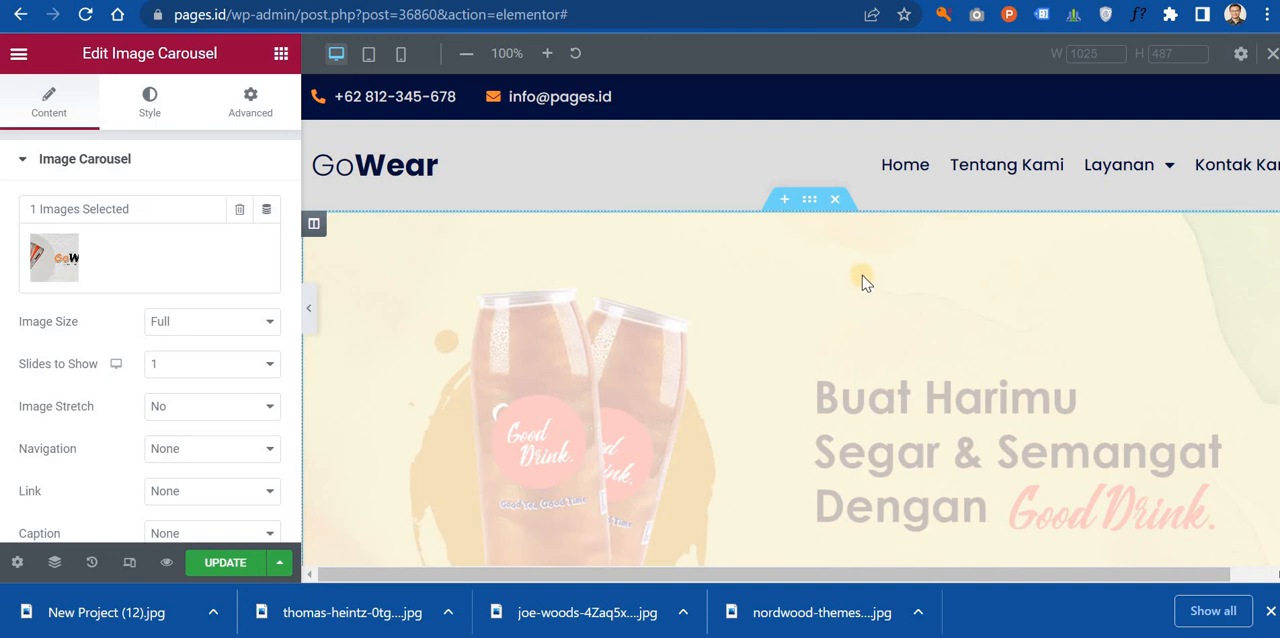
Step: Examine how the hero banner in the carousel looks against the header and the Tentang Kami section beneath it
scroll(865, 283, down, 1)
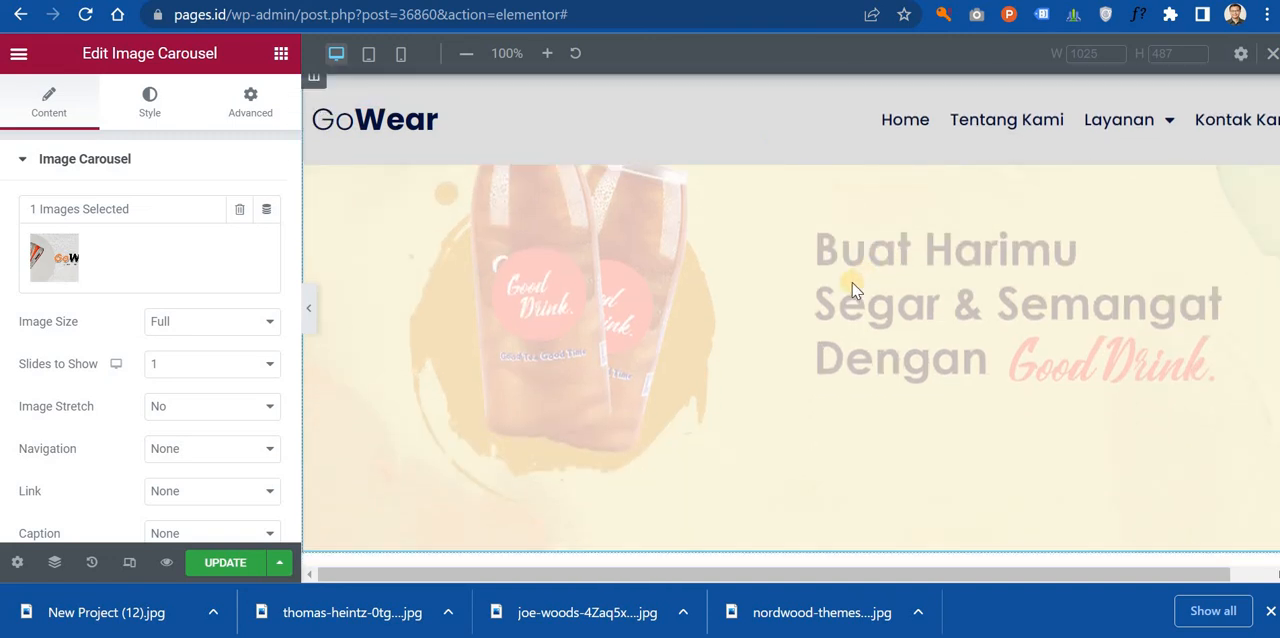
scroll(822, 336, up, 1)
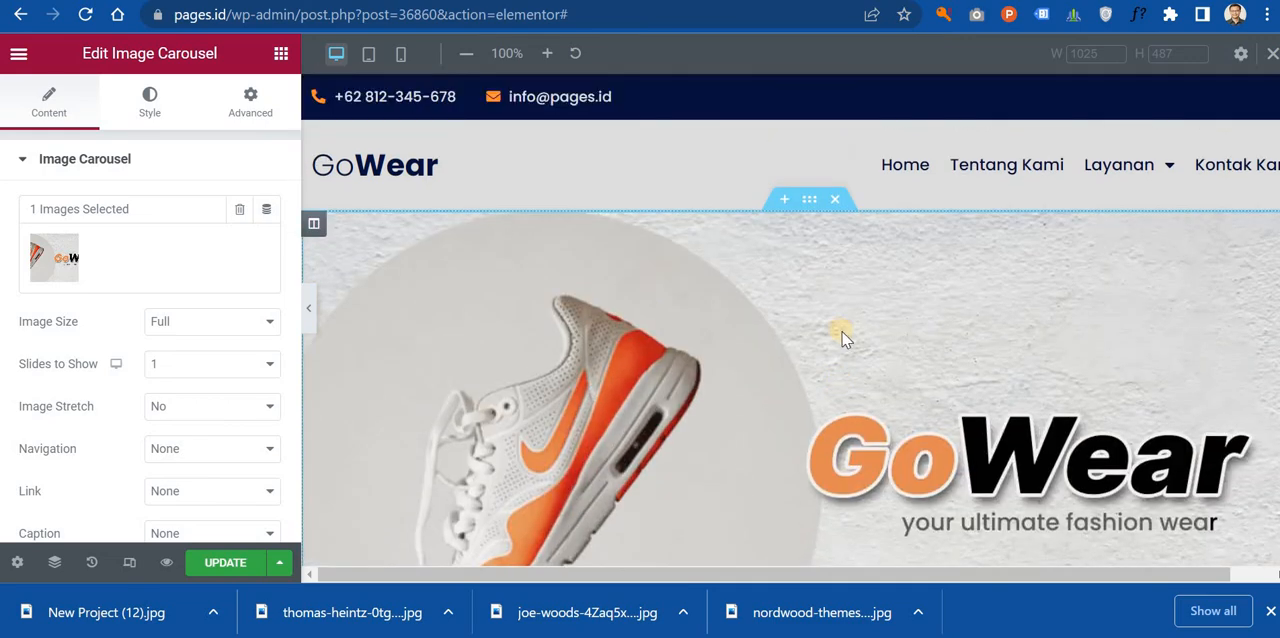
scroll(803, 310, down, 10)
scroll(795, 314, up, 10)
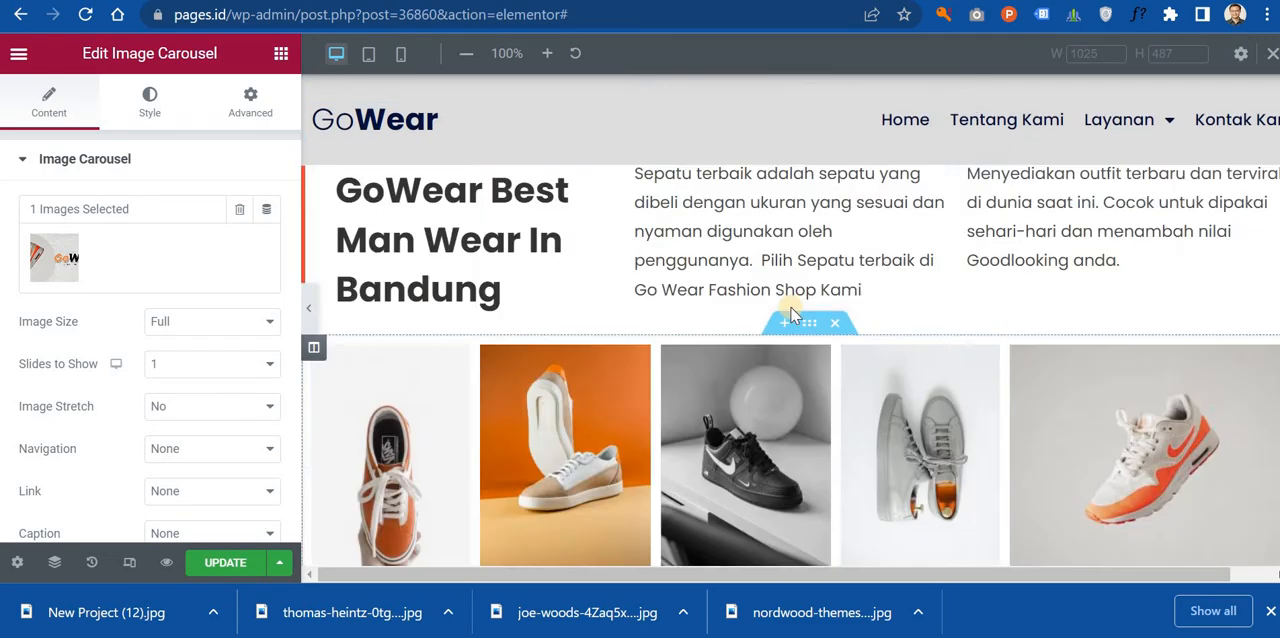
scroll(791, 310, up, 1)
scroll(791, 310, down, 5)
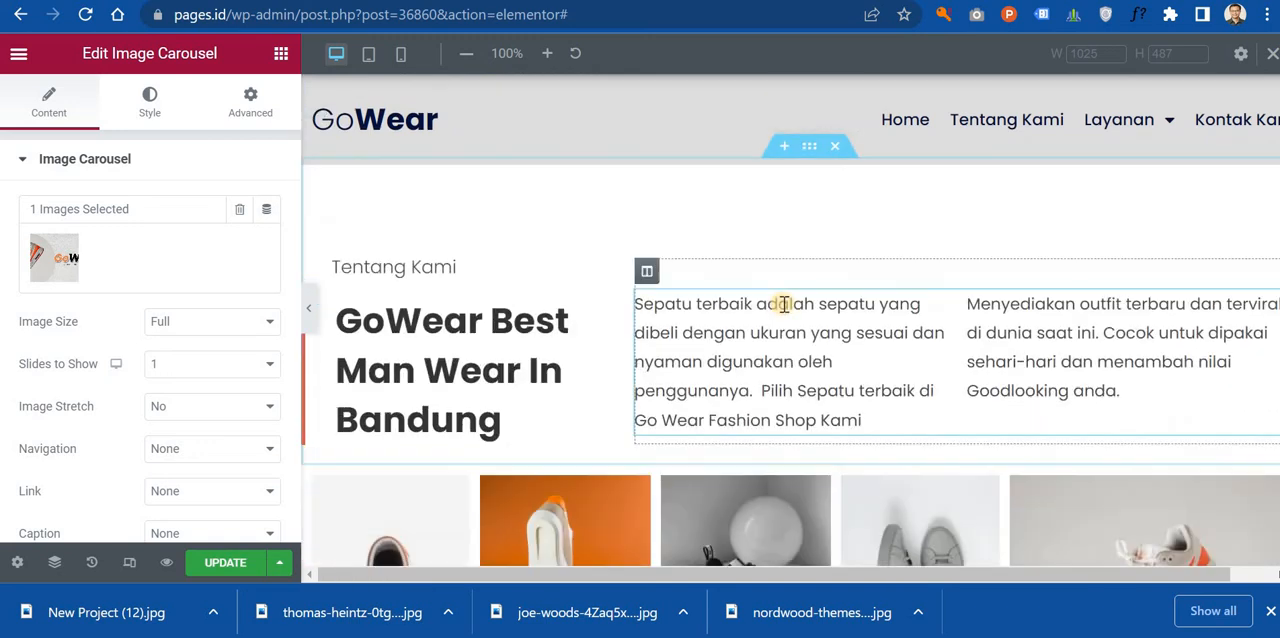
scroll(785, 306, up, 4)
scroll(649, 318, up, 1)
scroll(649, 318, down, 1)
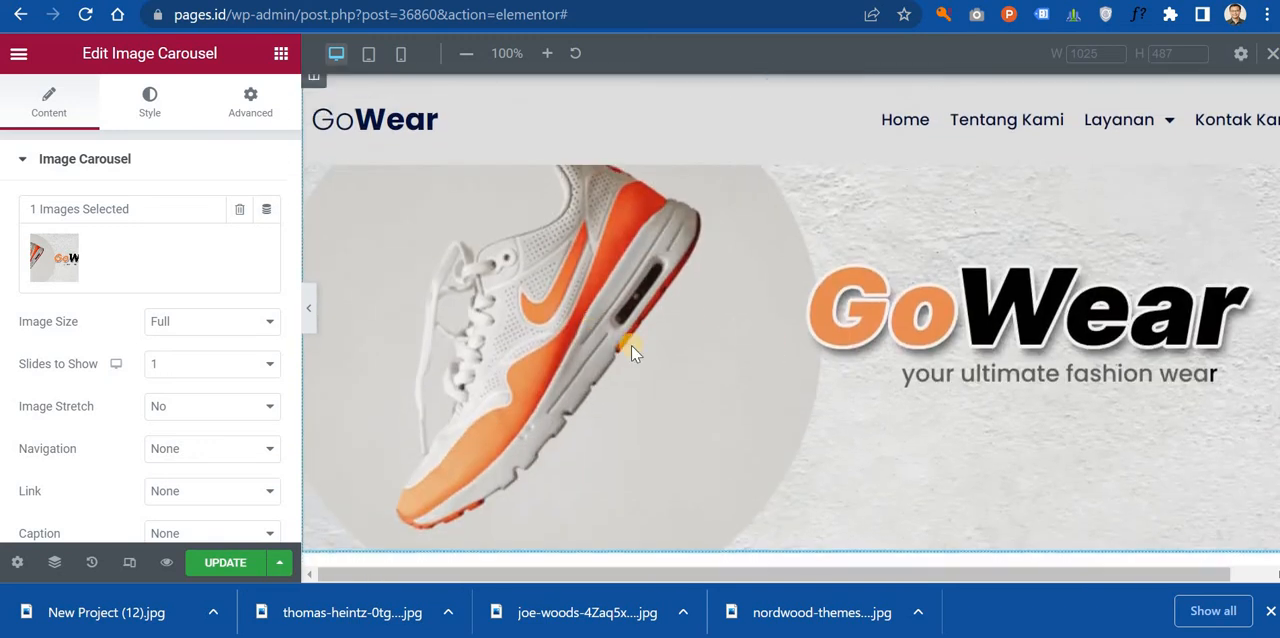
scroll(700, 314, up, 1)
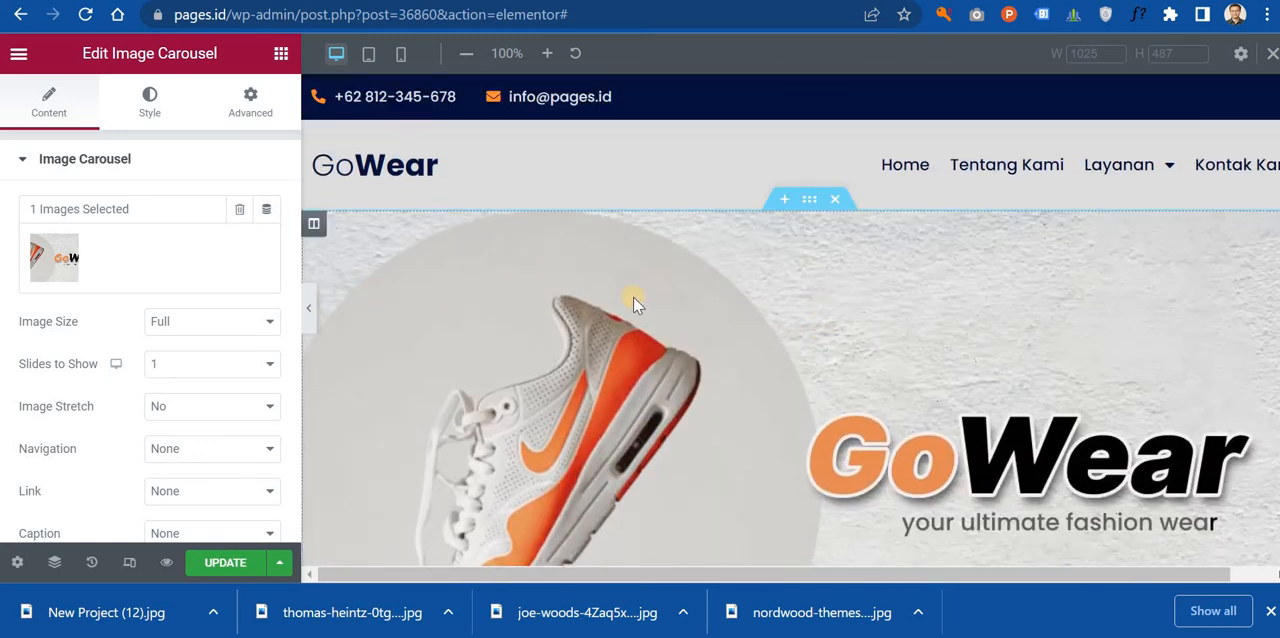
scroll(851, 294, down, 5)
scroll(855, 298, up, 4)
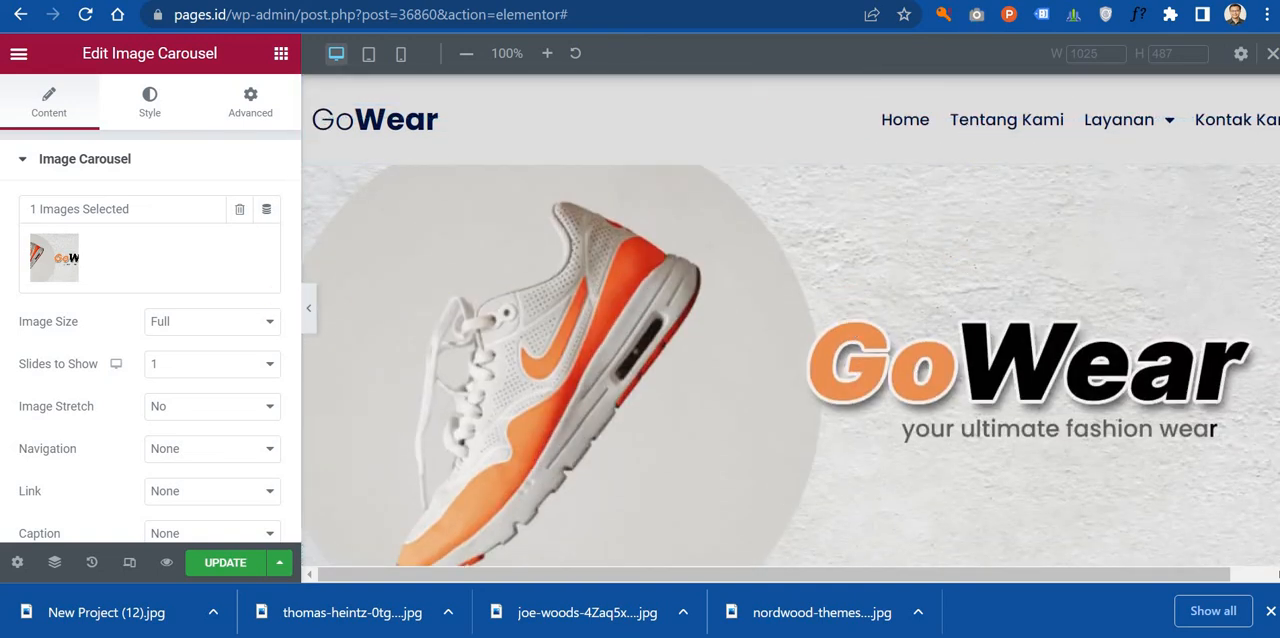
Step: Switch to Photopea, darken the plaster wall Background layer beneath Layer 2 with Curves, and export the banner as a JPG
click(830, 1)
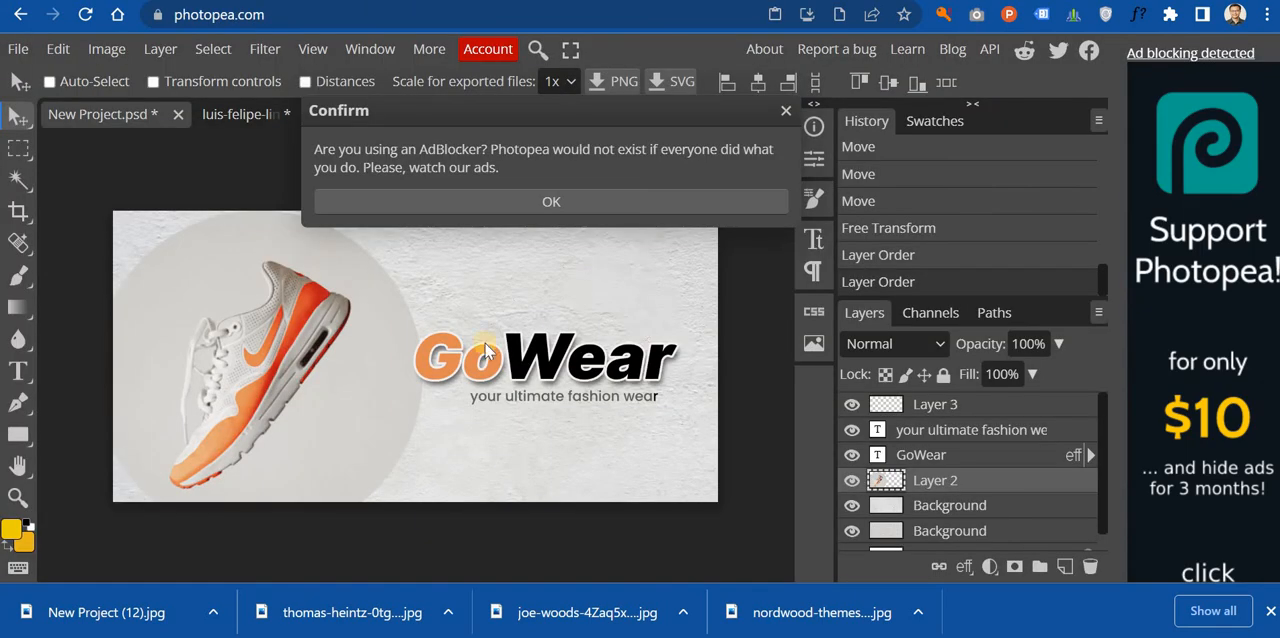
click(586, 203)
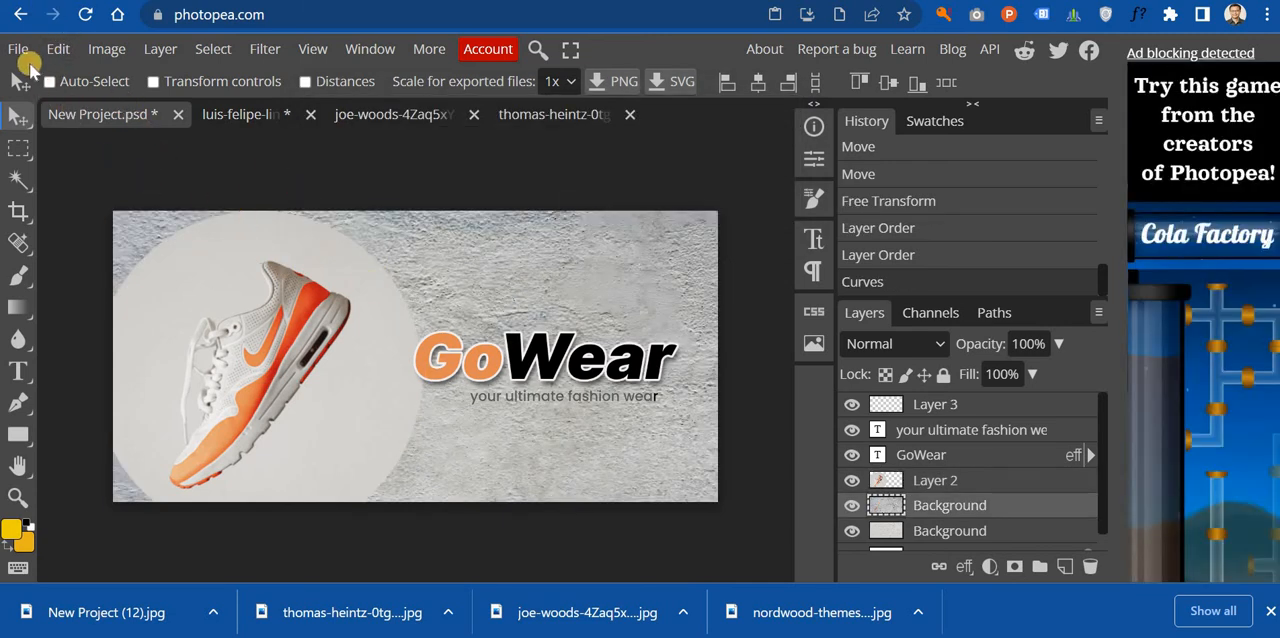
click(18, 49)
mouse_move(112, 512)
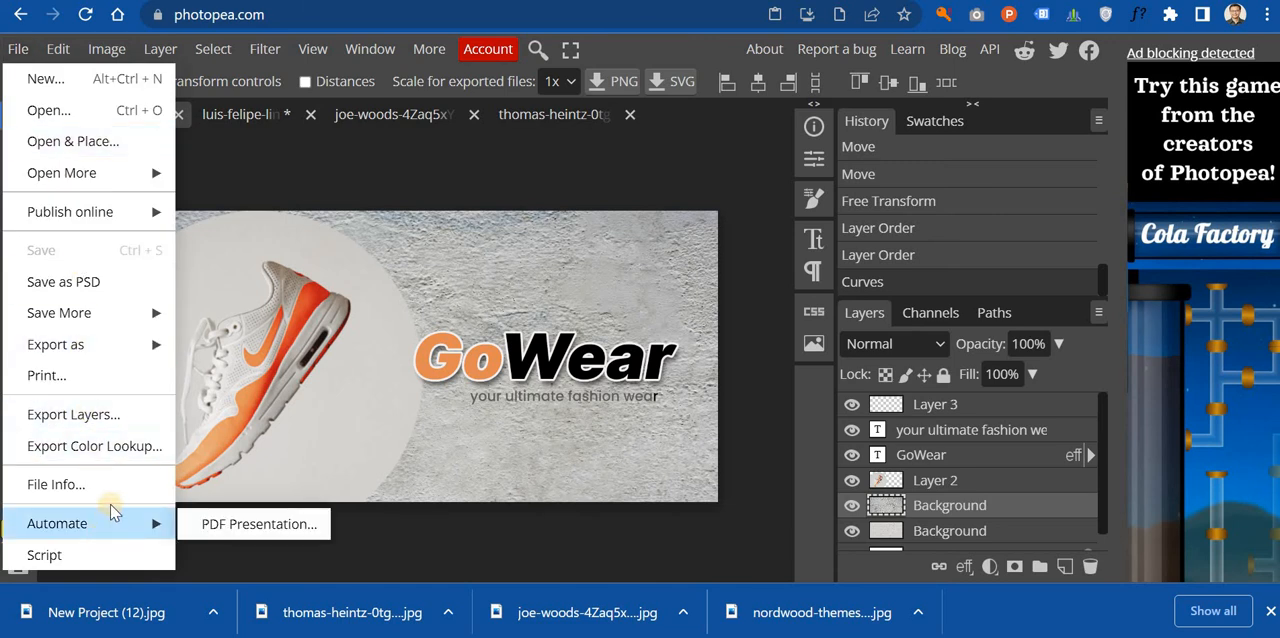
mouse_move(112, 344)
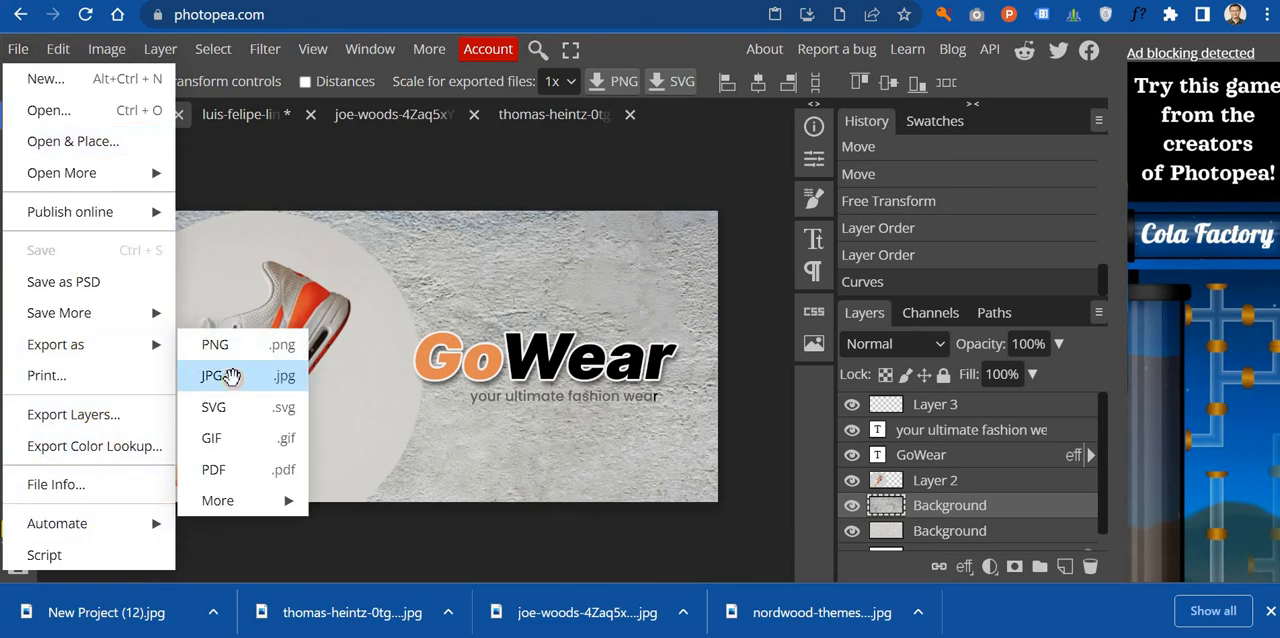
click(228, 376)
click(798, 350)
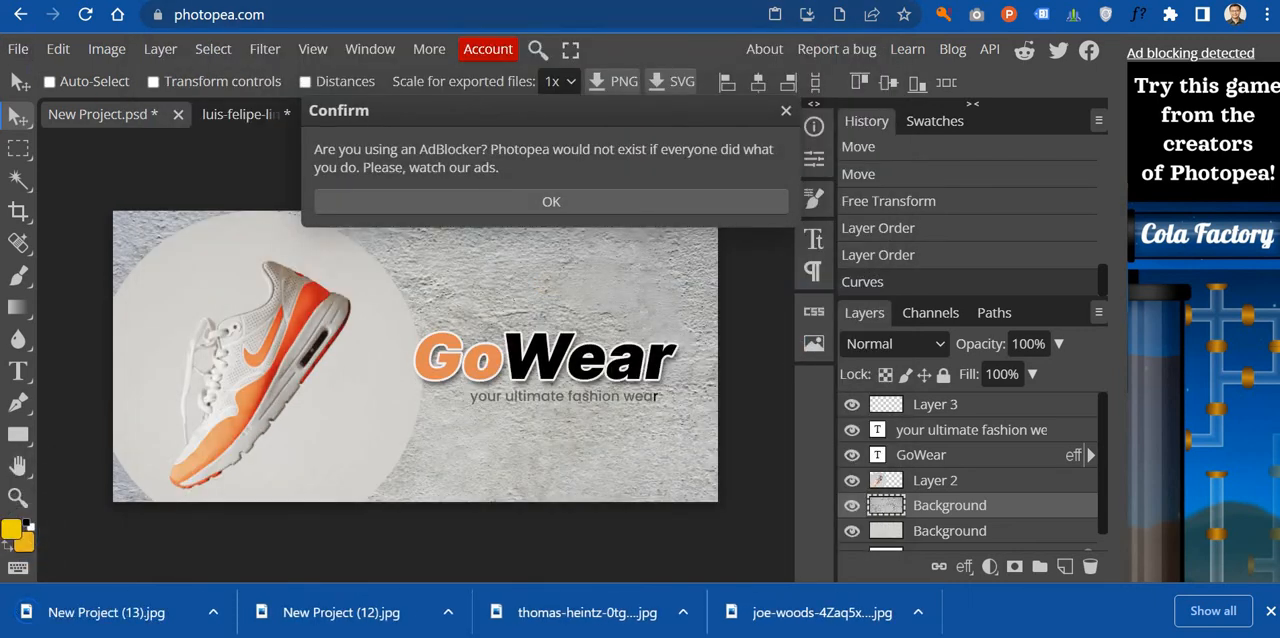
Step: Return to Elementor, remove the light banner from the image carousel's gallery and upload New Project (13).jpg from Downloads
key(ctrl+Tab)
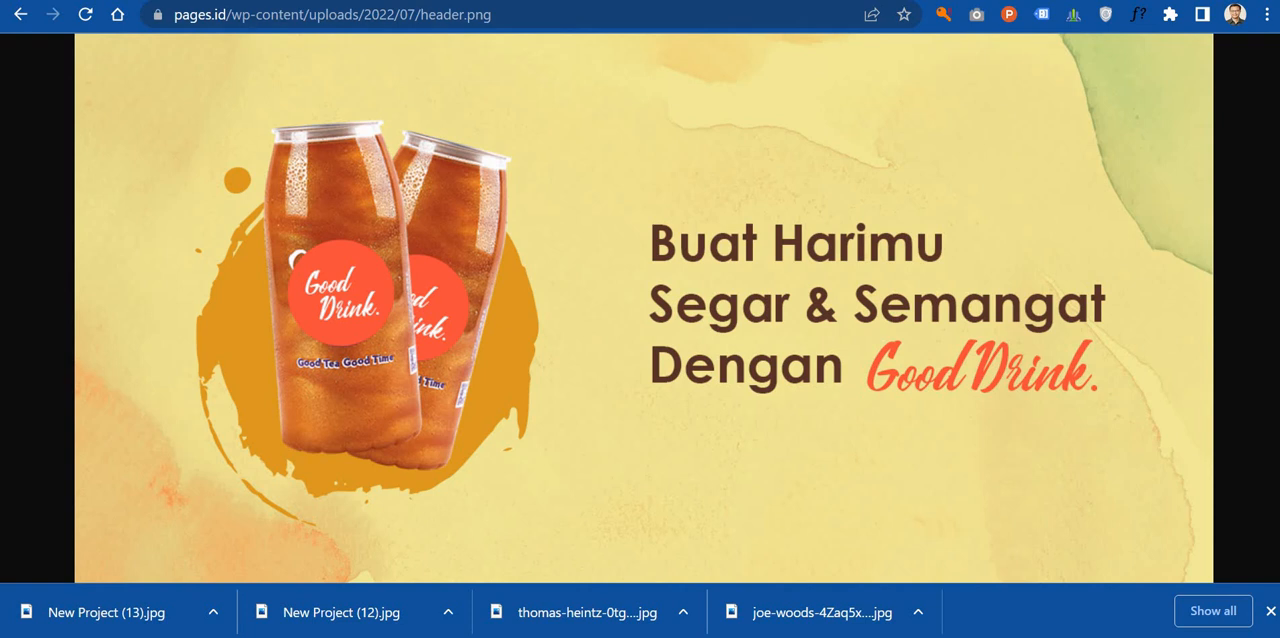
key(ctrl+Tab)
click(63, 263)
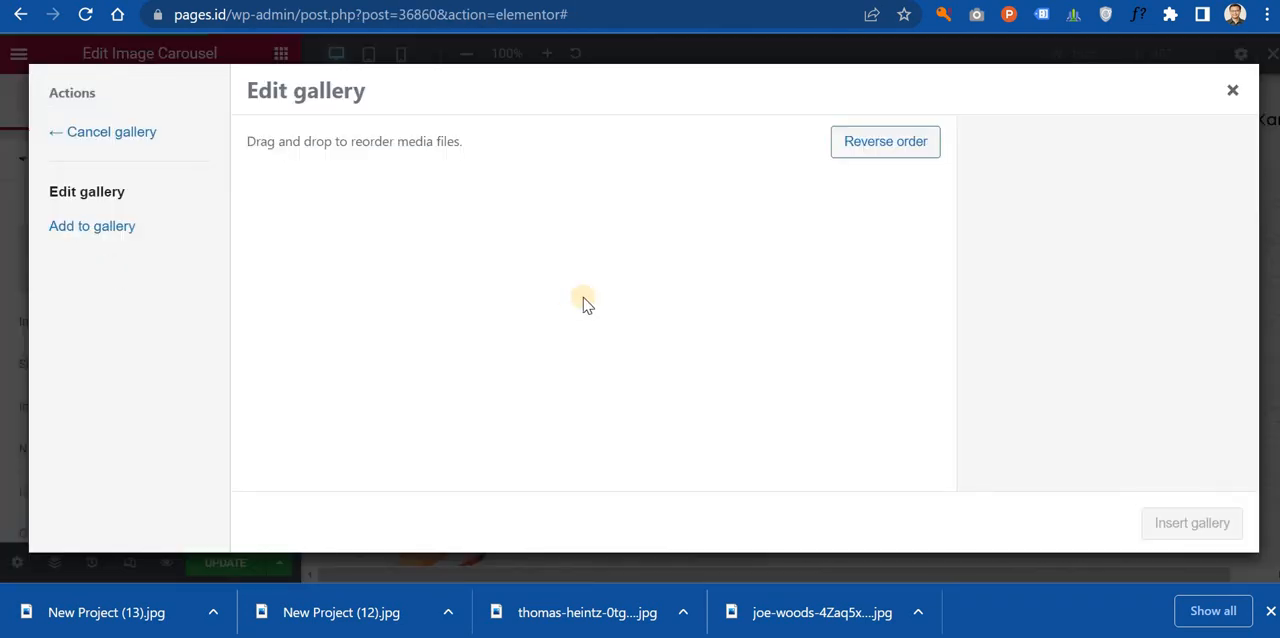
click(112, 228)
click(273, 133)
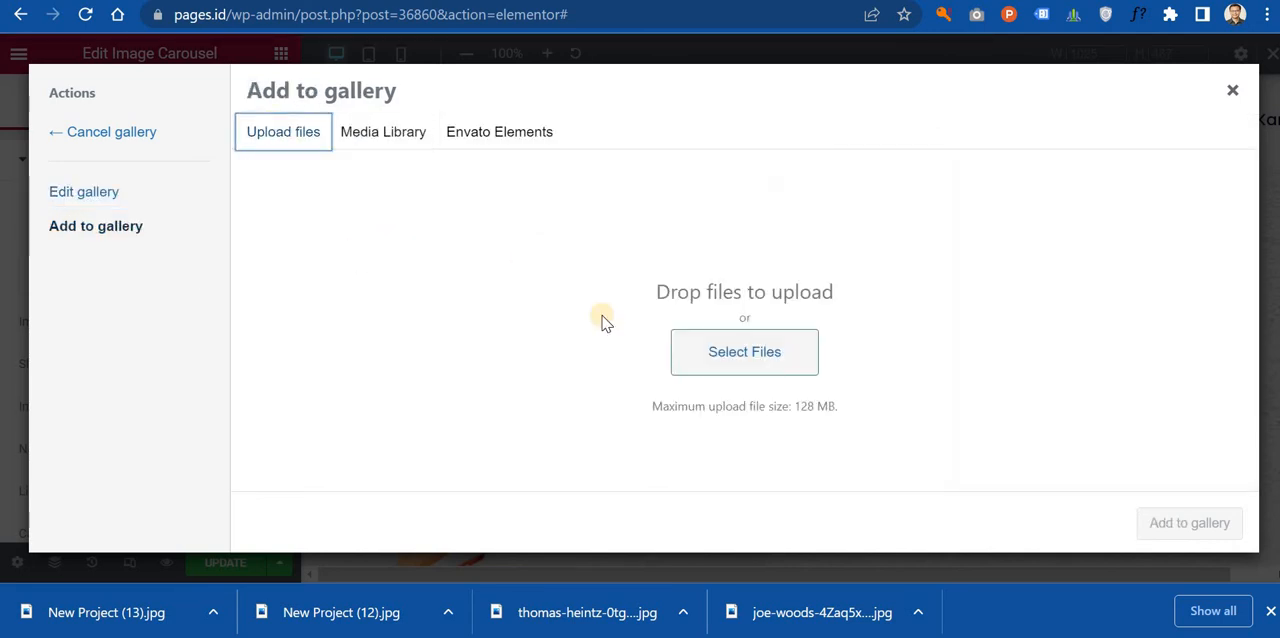
click(694, 349)
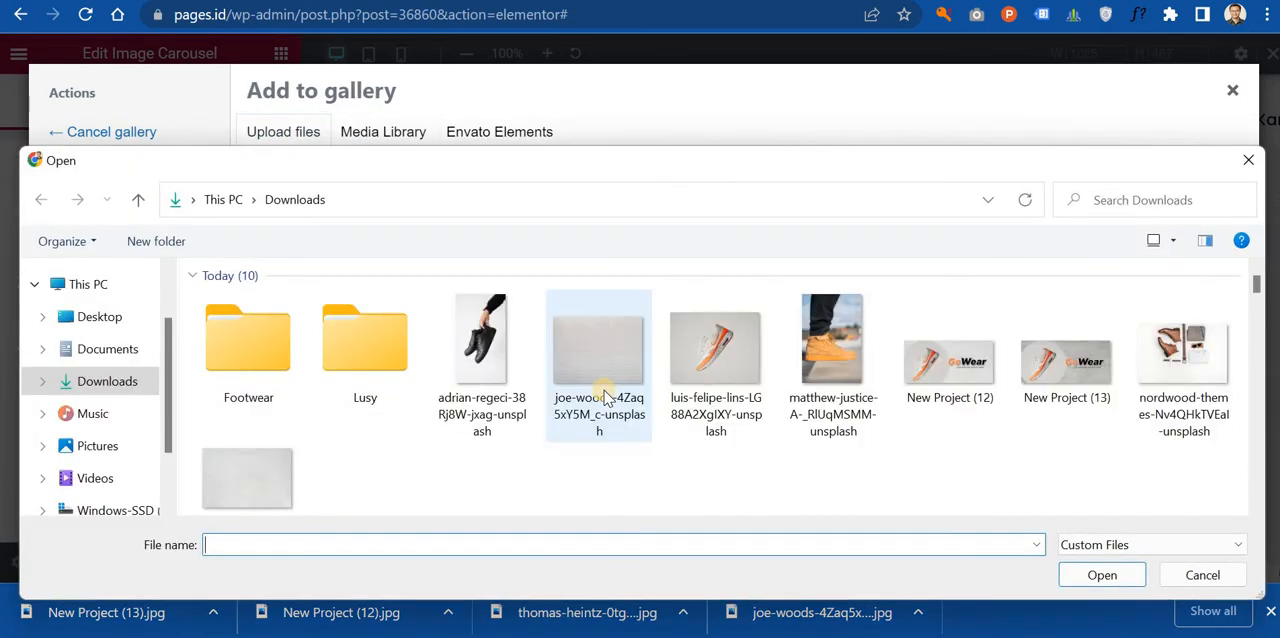
double_click(1052, 390)
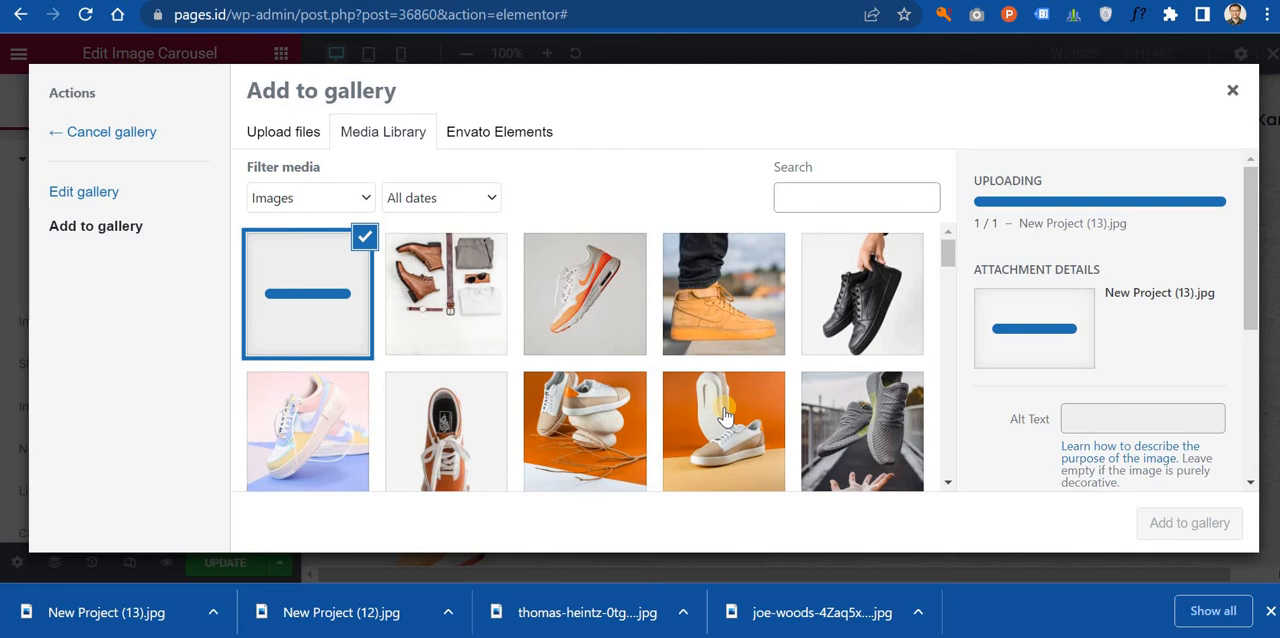
Step: Add the uploaded New Project (13) image to the gallery and insert the gallery into the image carousel
click(308, 138)
click(372, 135)
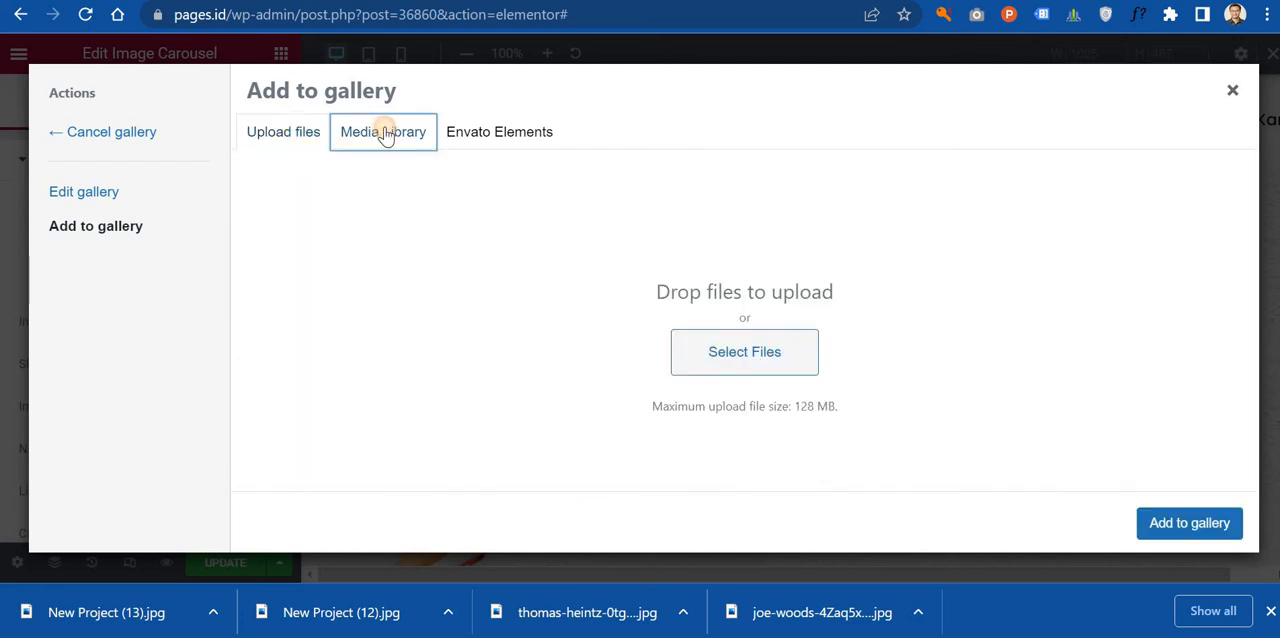
click(1170, 520)
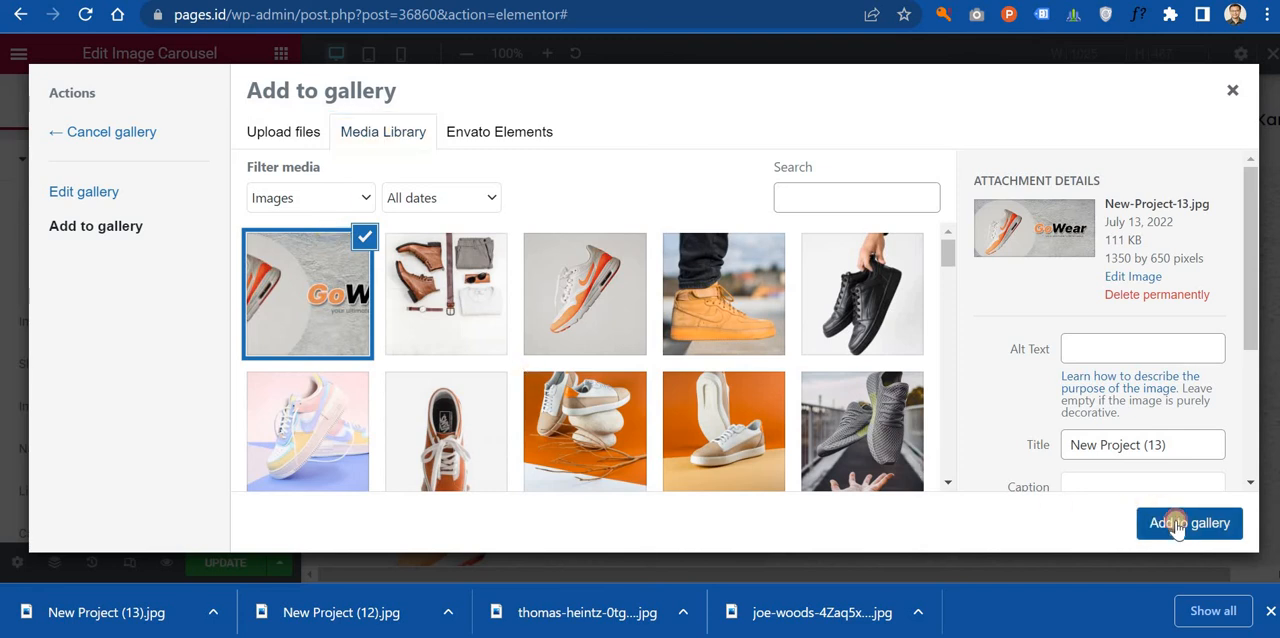
click(392, 214)
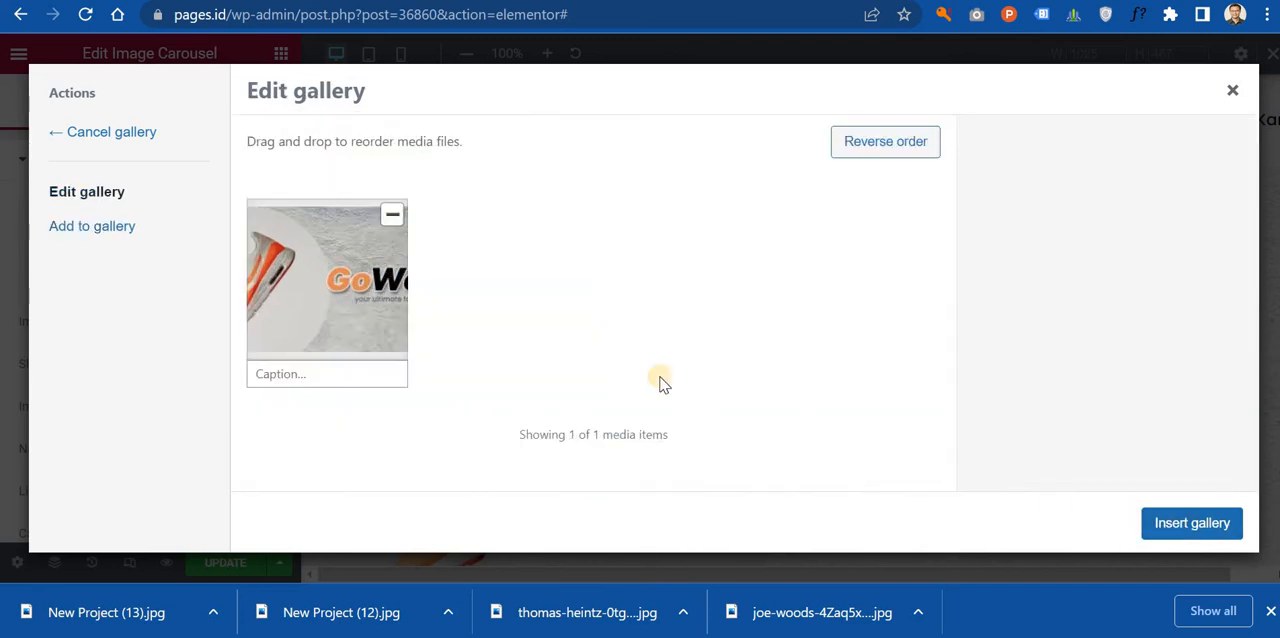
click(1167, 527)
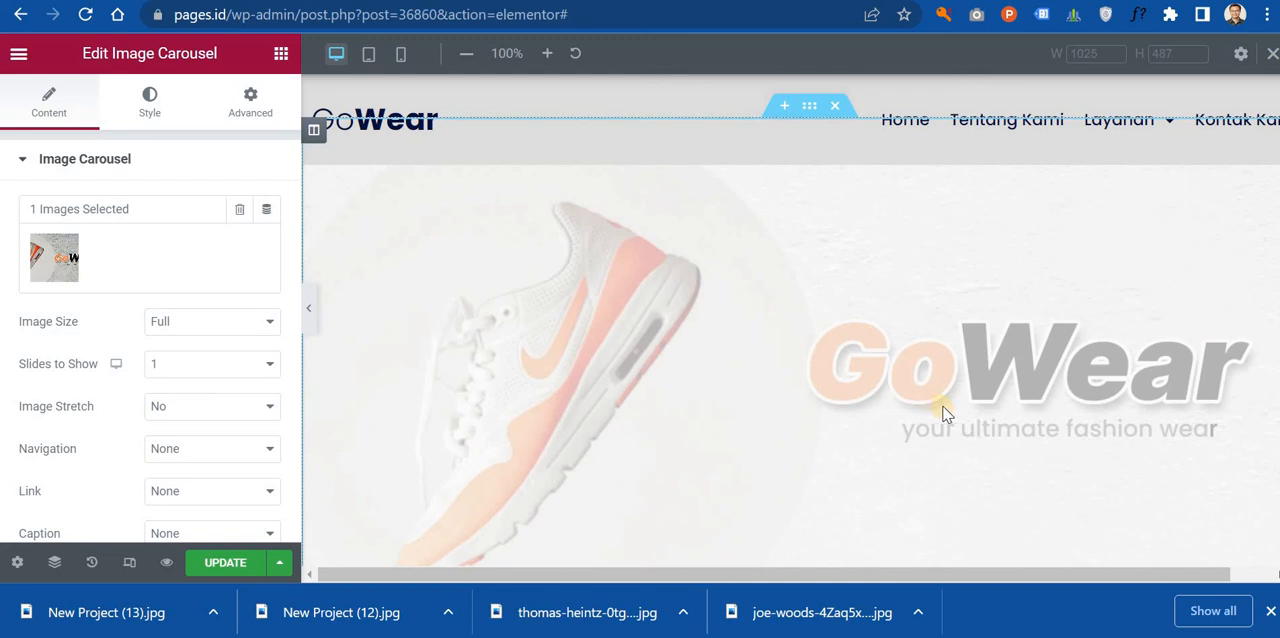
scroll(951, 403, down, 5)
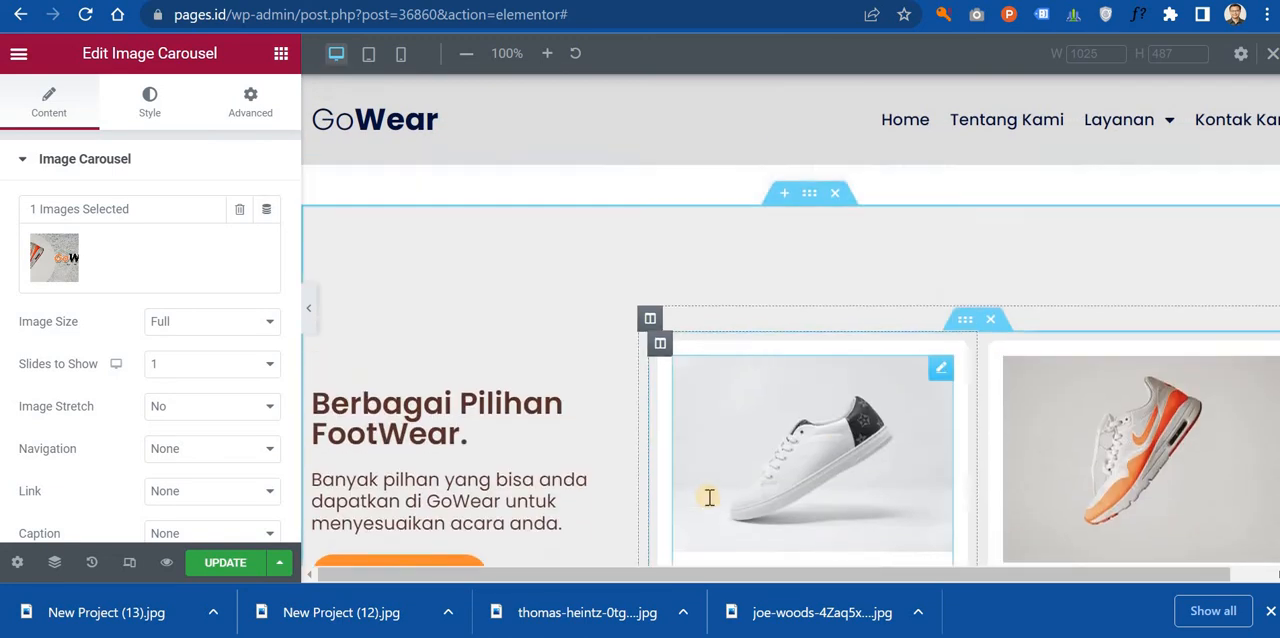
scroll(709, 500, up, 5)
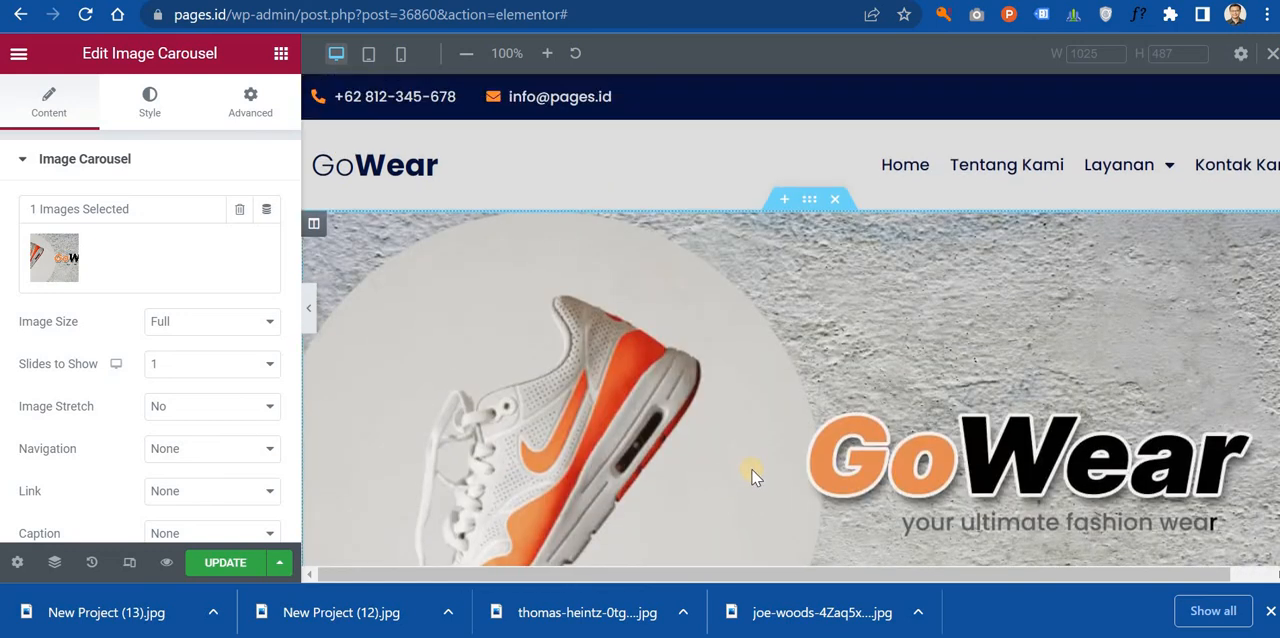
scroll(755, 476, down, 4)
scroll(754, 470, up, 4)
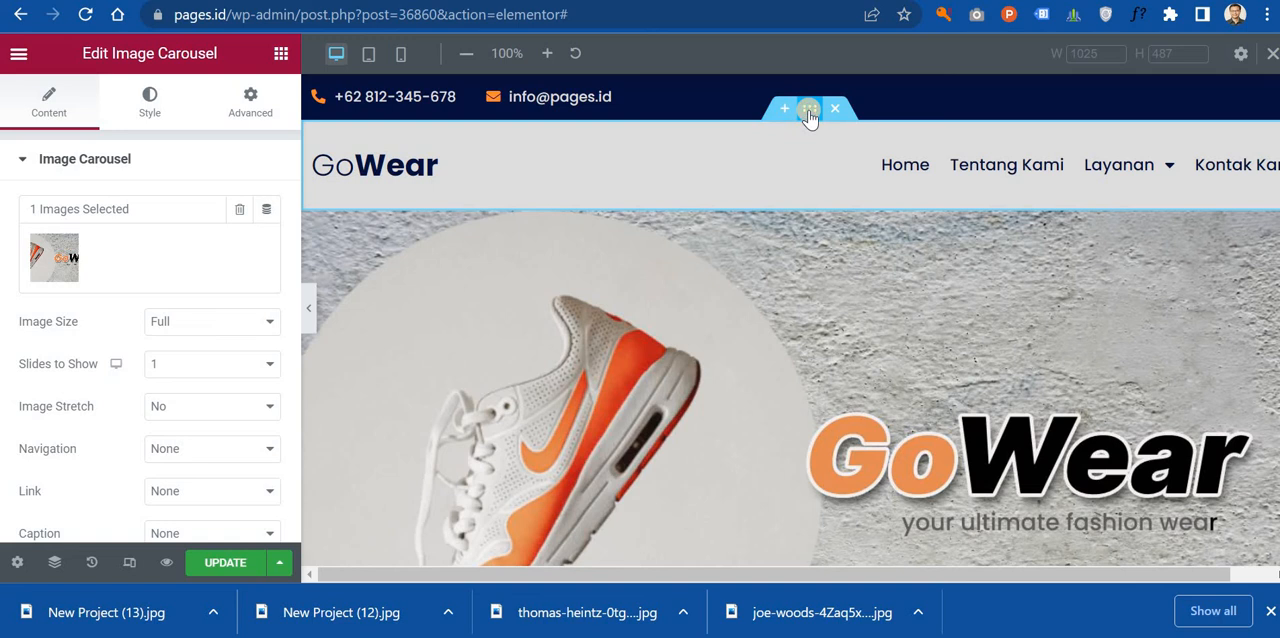
Step: Open the GoWear header section's style settings and look through the bottom shape divider types
click(810, 110)
scroll(117, 333, down, 5)
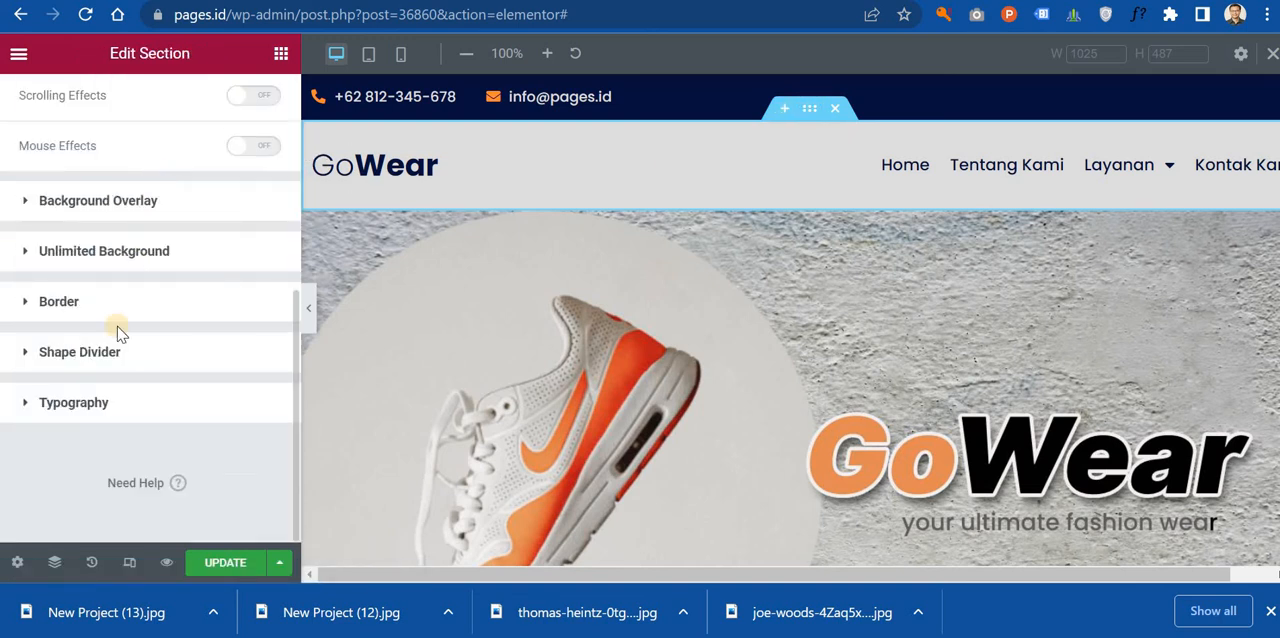
click(112, 355)
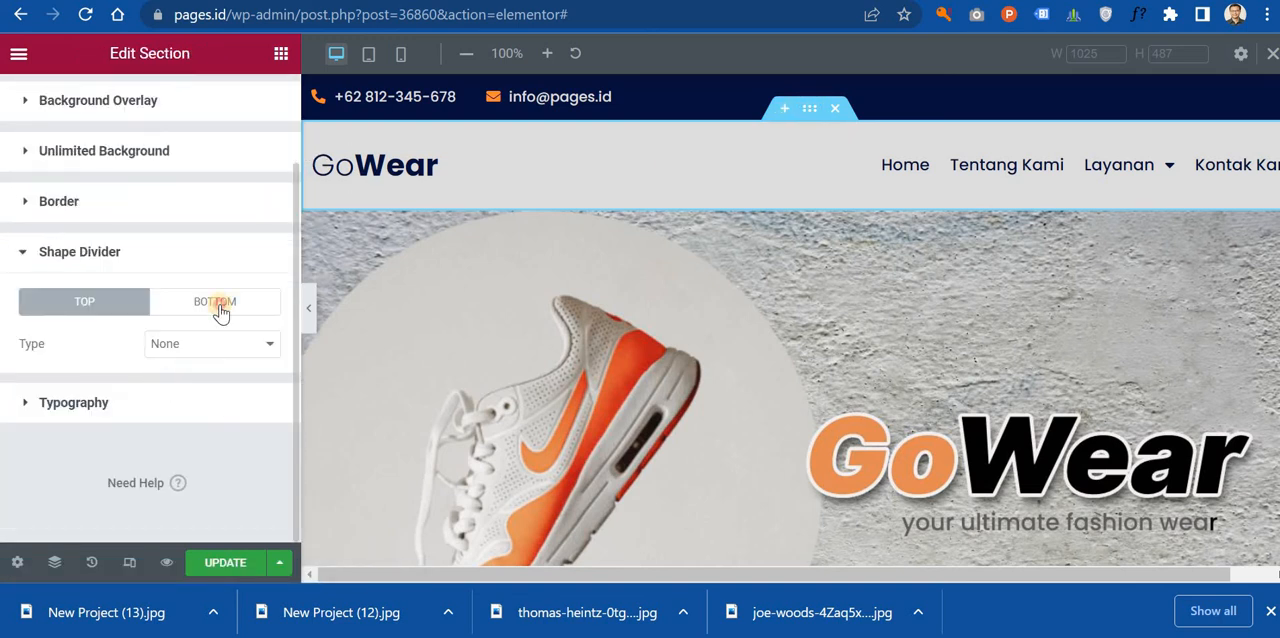
click(221, 310)
click(210, 346)
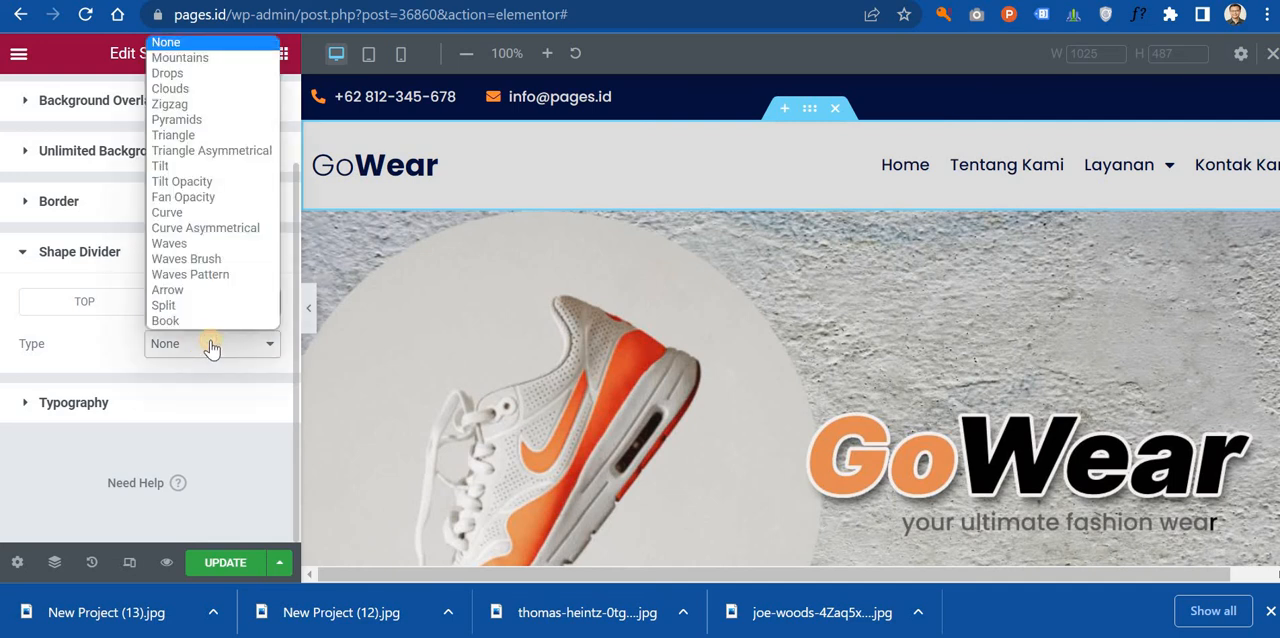
click(211, 346)
click(211, 346)
click(211, 346)
Step: Give the GoWear header section a solid border with a linked width of 5 on all sides
click(116, 201)
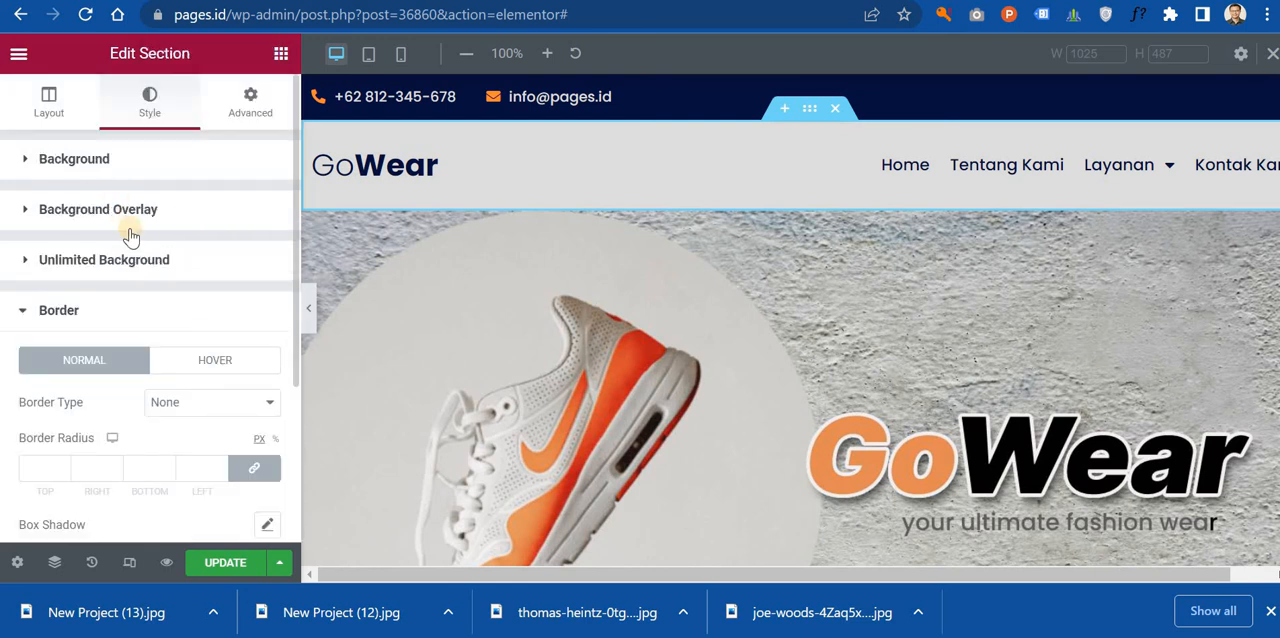
scroll(160, 360, down, 2)
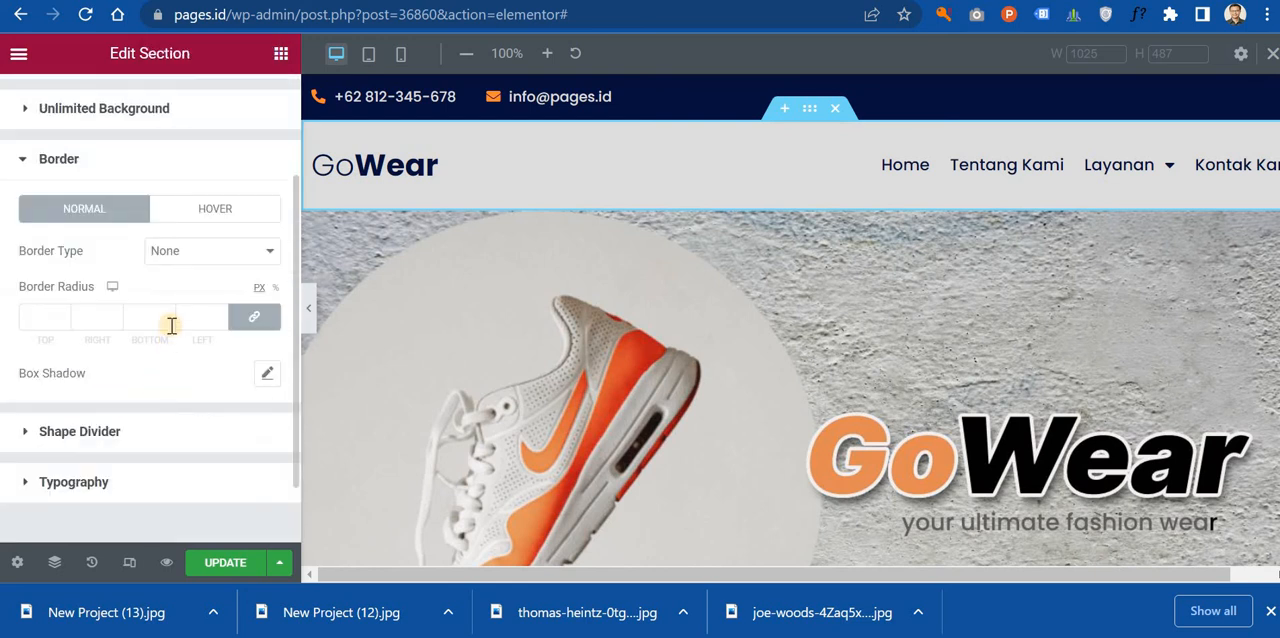
click(210, 253)
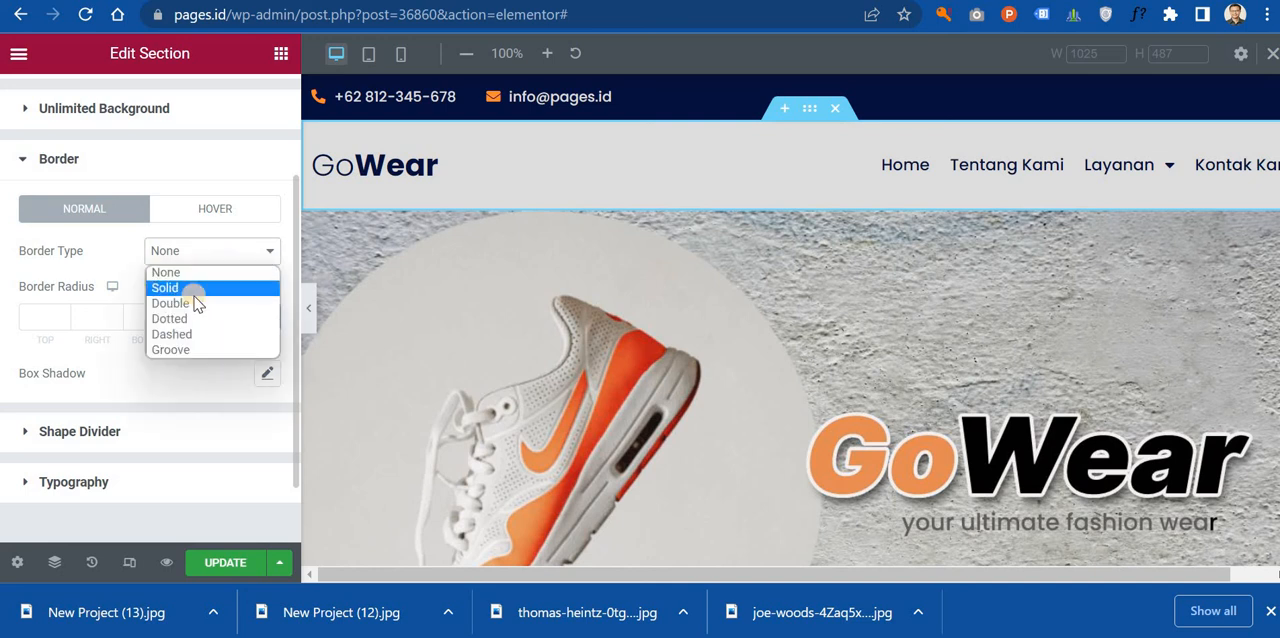
click(195, 289)
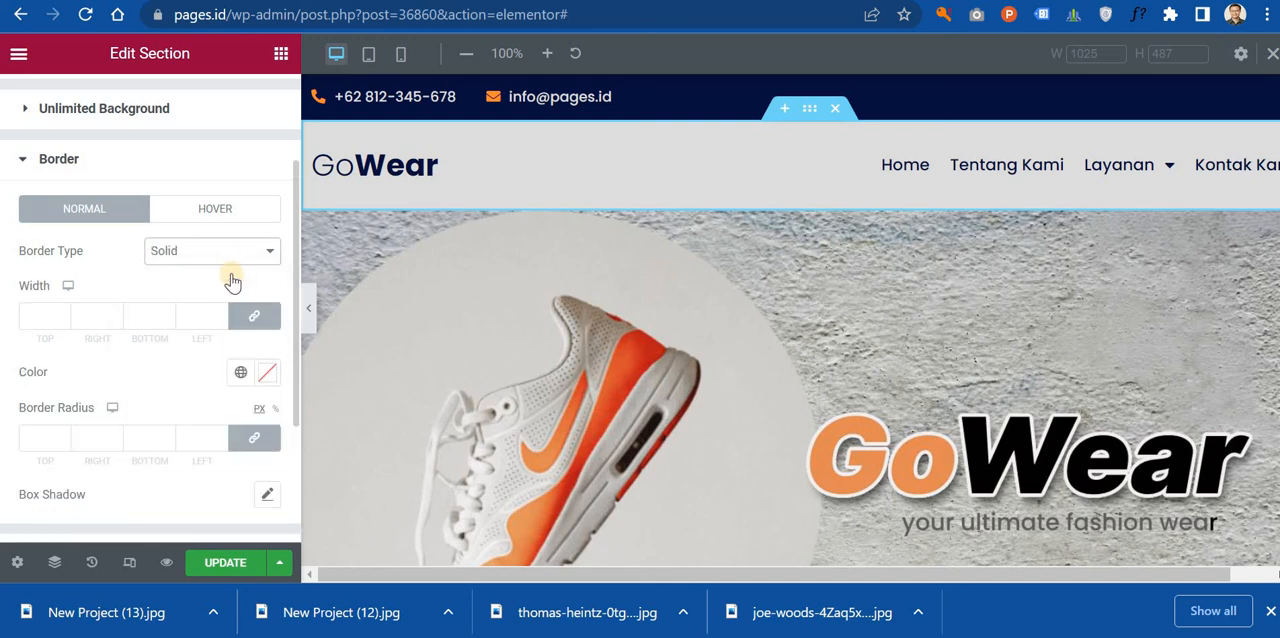
click(148, 320)
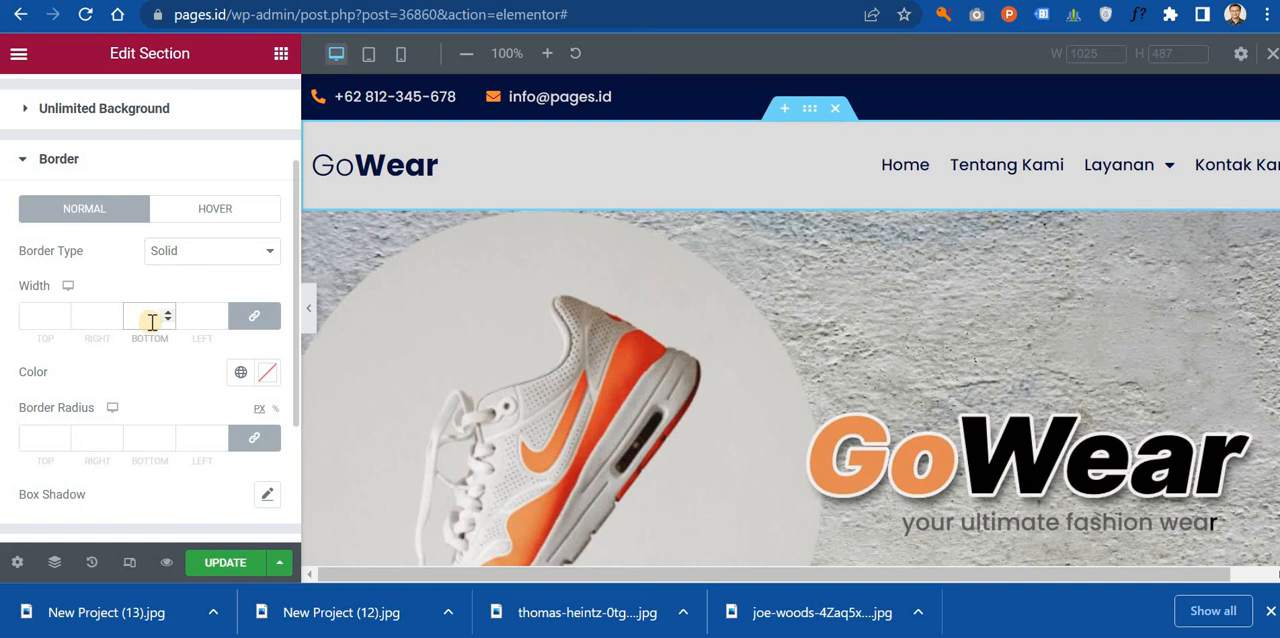
text(5)
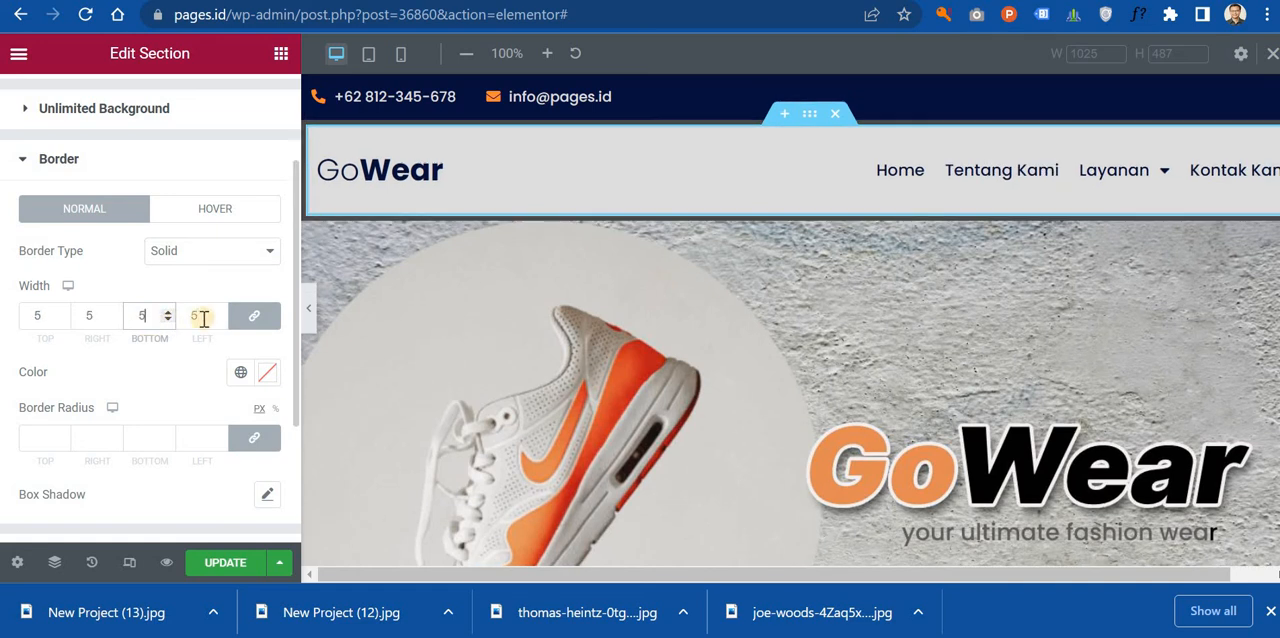
Step: Unlink the header section's border widths and set the left, right and top widths to 0
click(254, 315)
double_click(195, 315)
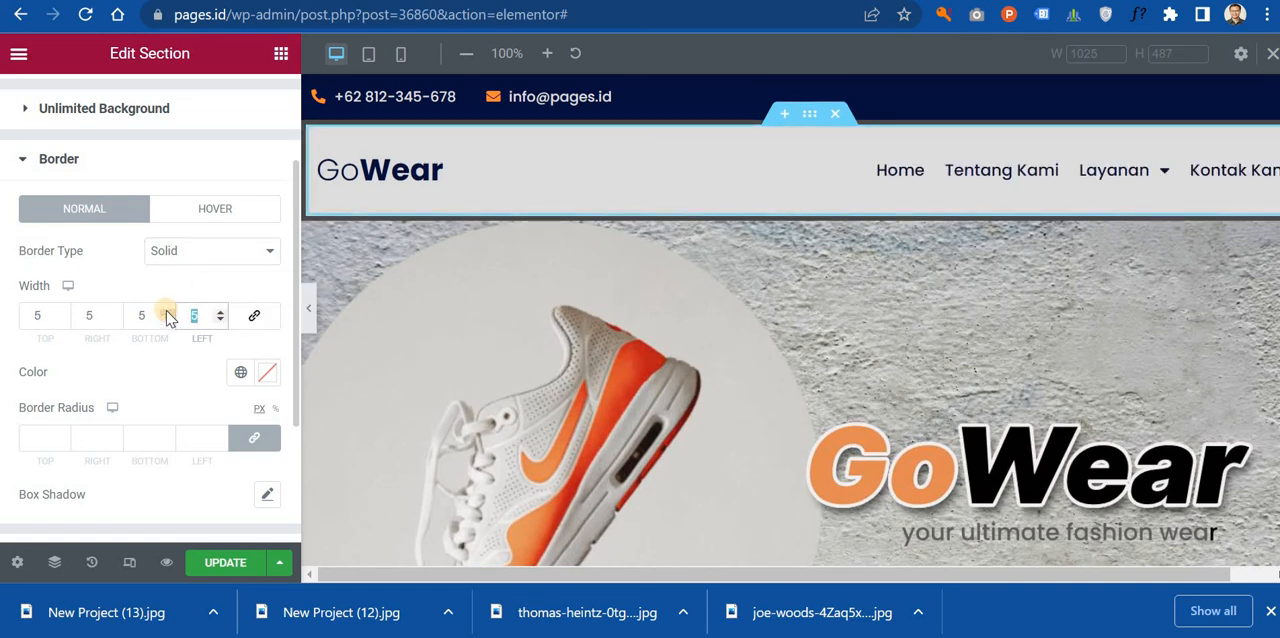
text(0)
double_click(92, 315)
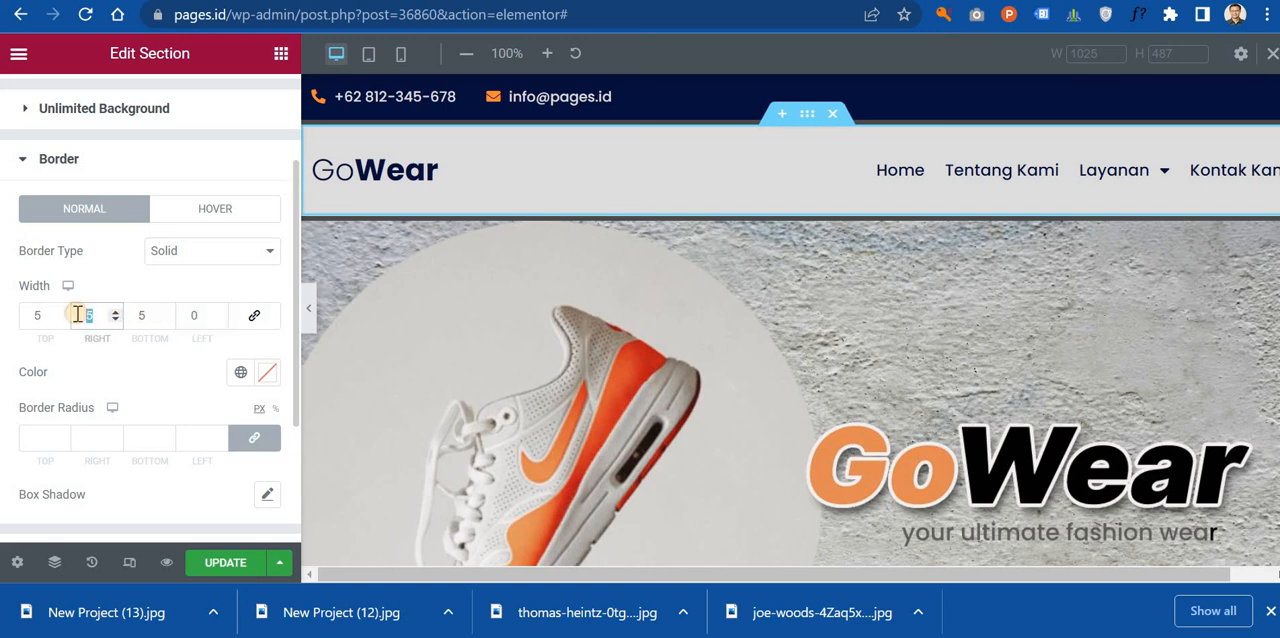
text(0)
double_click(24, 315)
text(0)
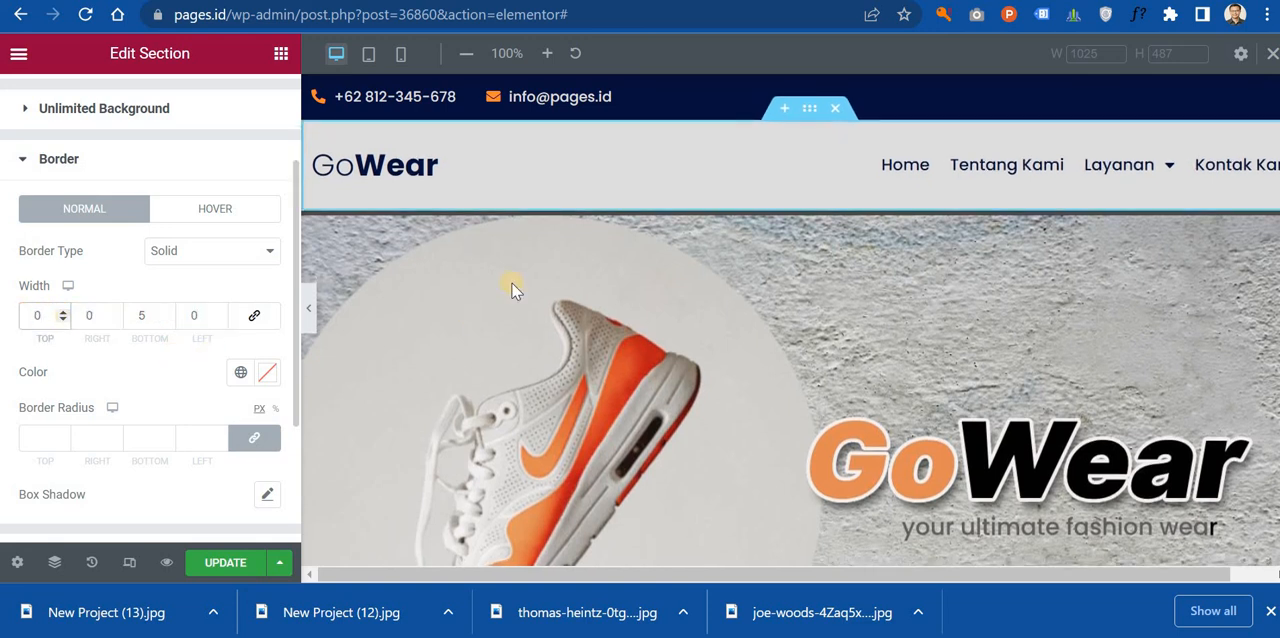
Step: Color the header's border with the orange #FF8C32 copied from the Color Hunt palette, and set its bottom width to 3
click(270, 375)
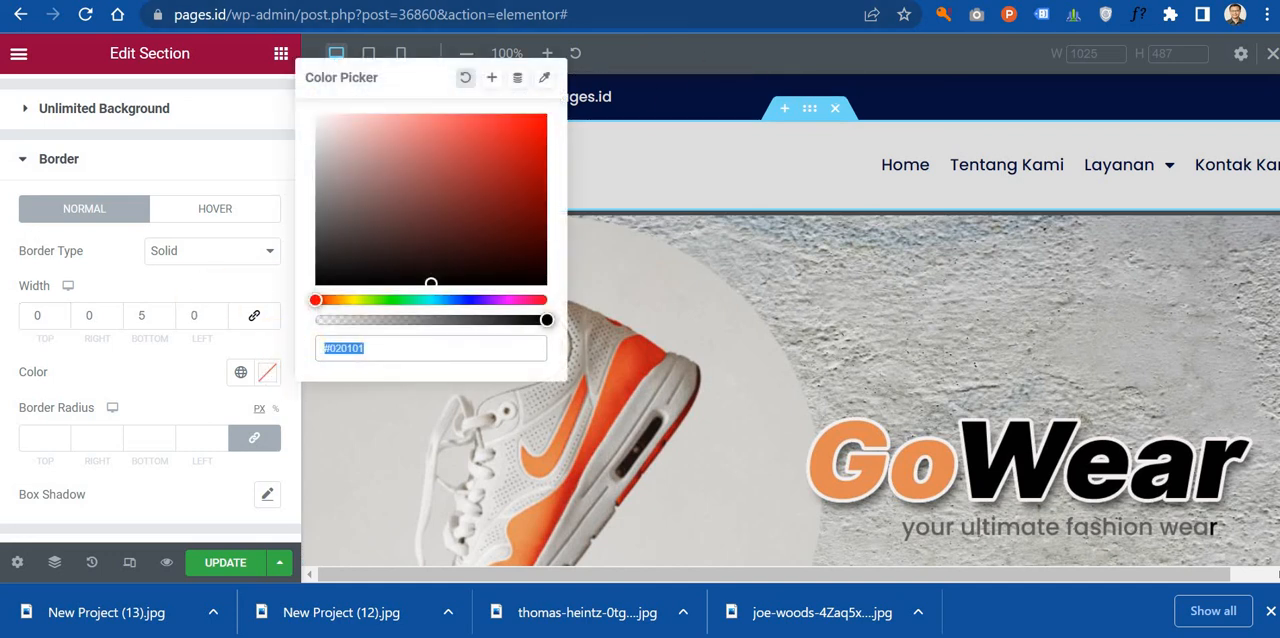
key(ctrl+Tab)
click(494, 321)
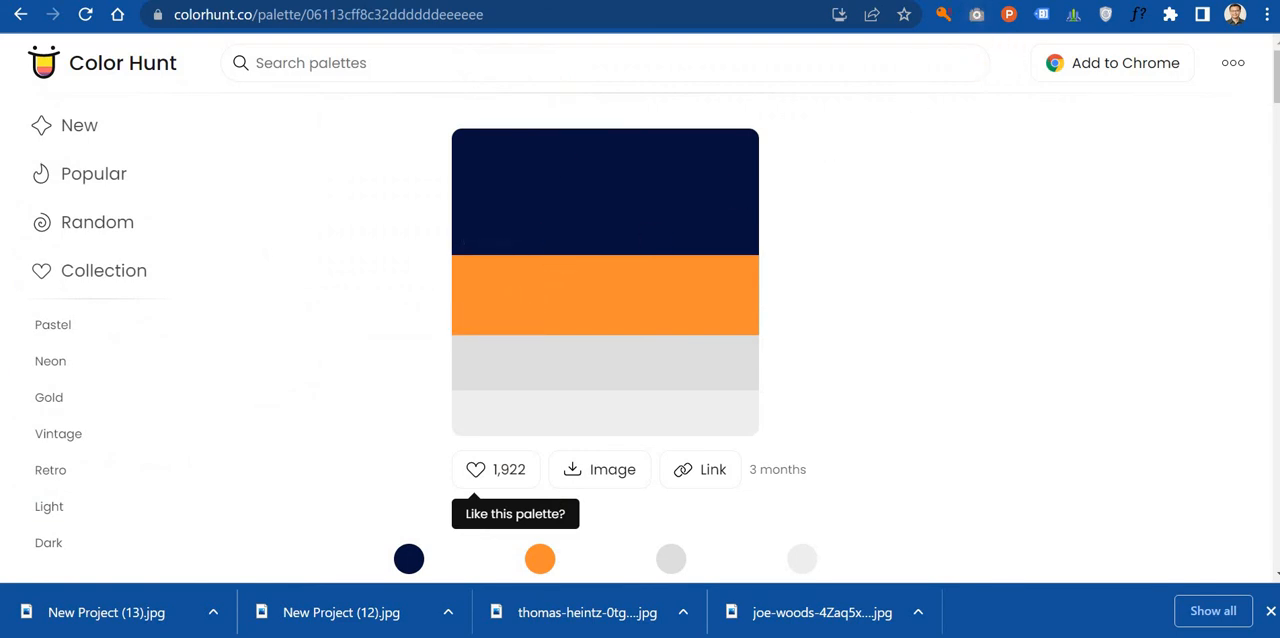
key(ctrl+shift+Tab)
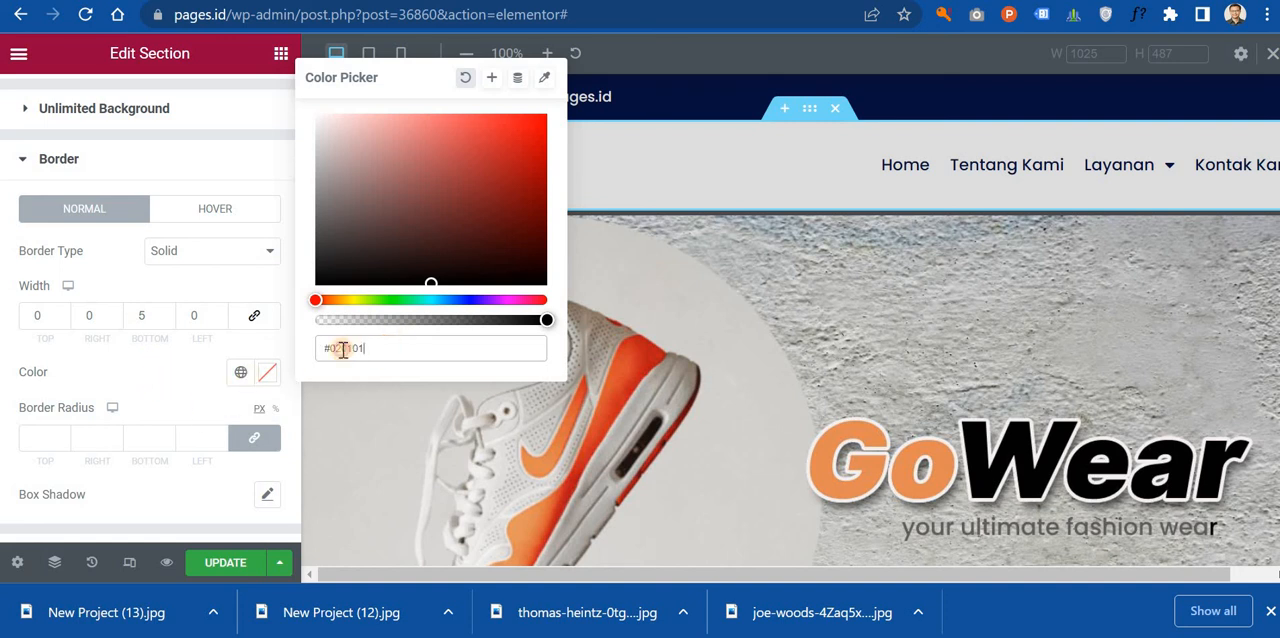
key(ctrl+v)
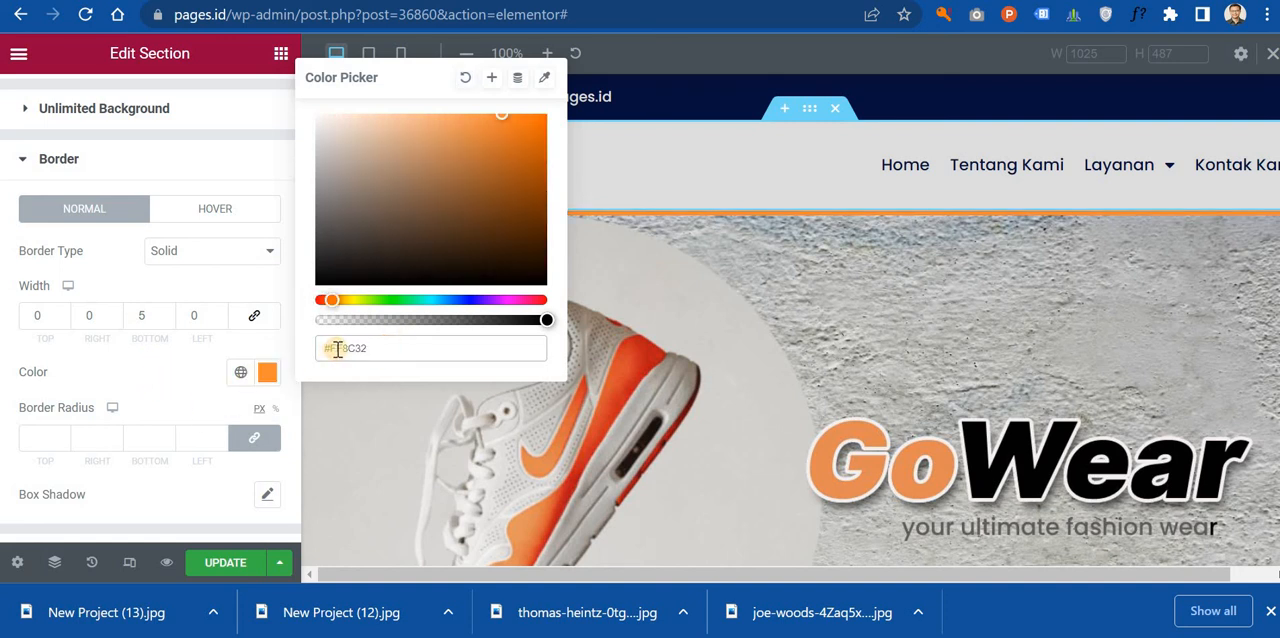
click(154, 372)
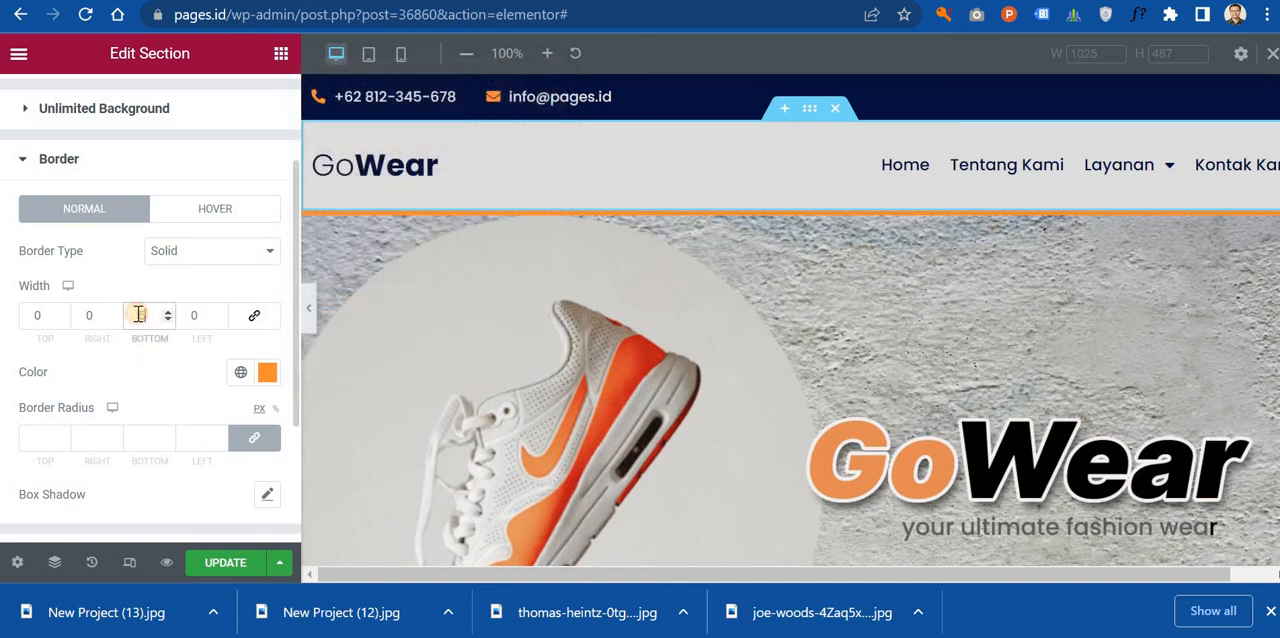
text(2)
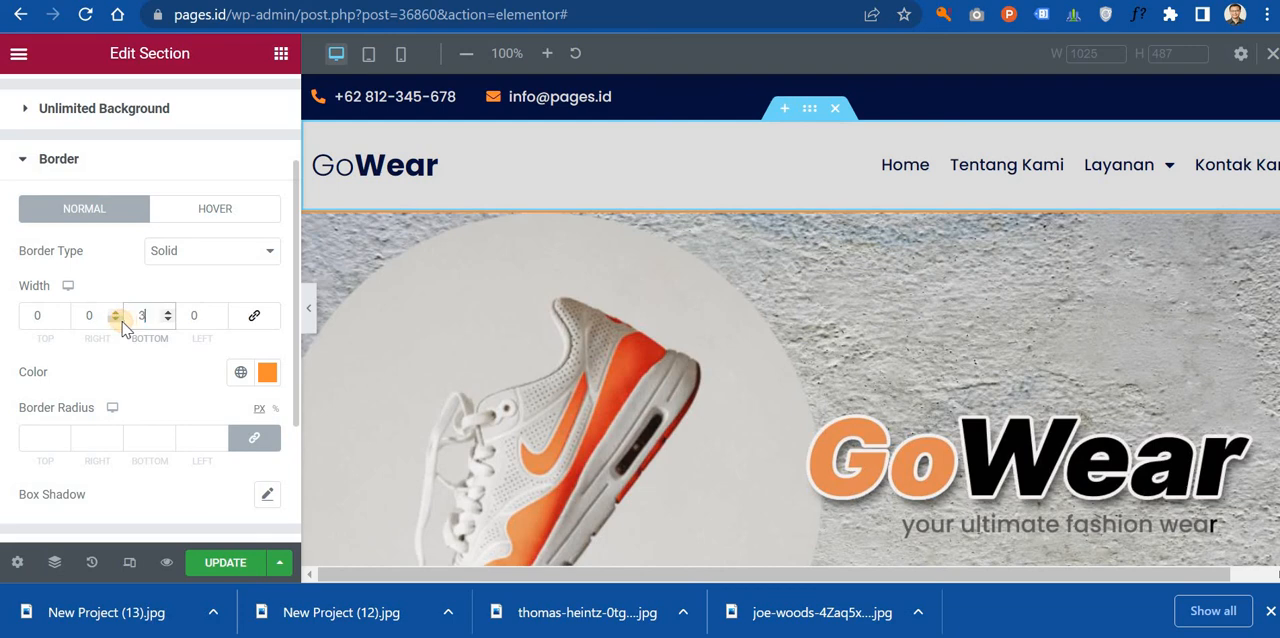
Step: Preview the page at full width and examine the header border, hero banner, product cards, promo section and map
scroll(681, 285, down, 5)
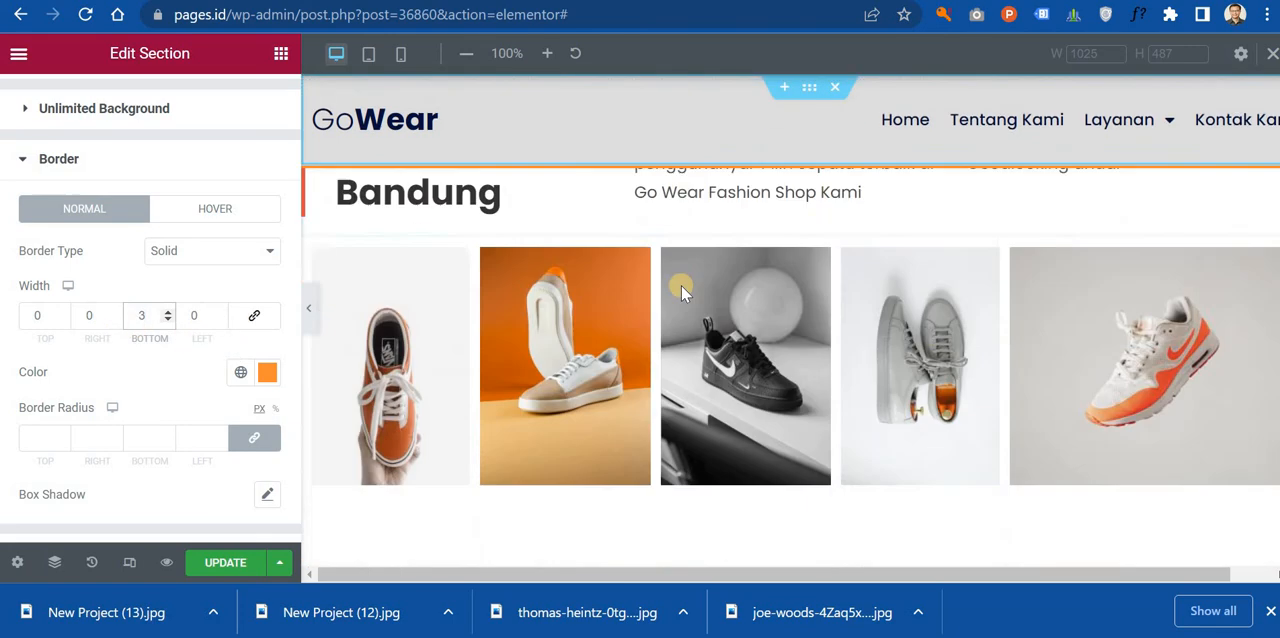
scroll(681, 285, up, 8)
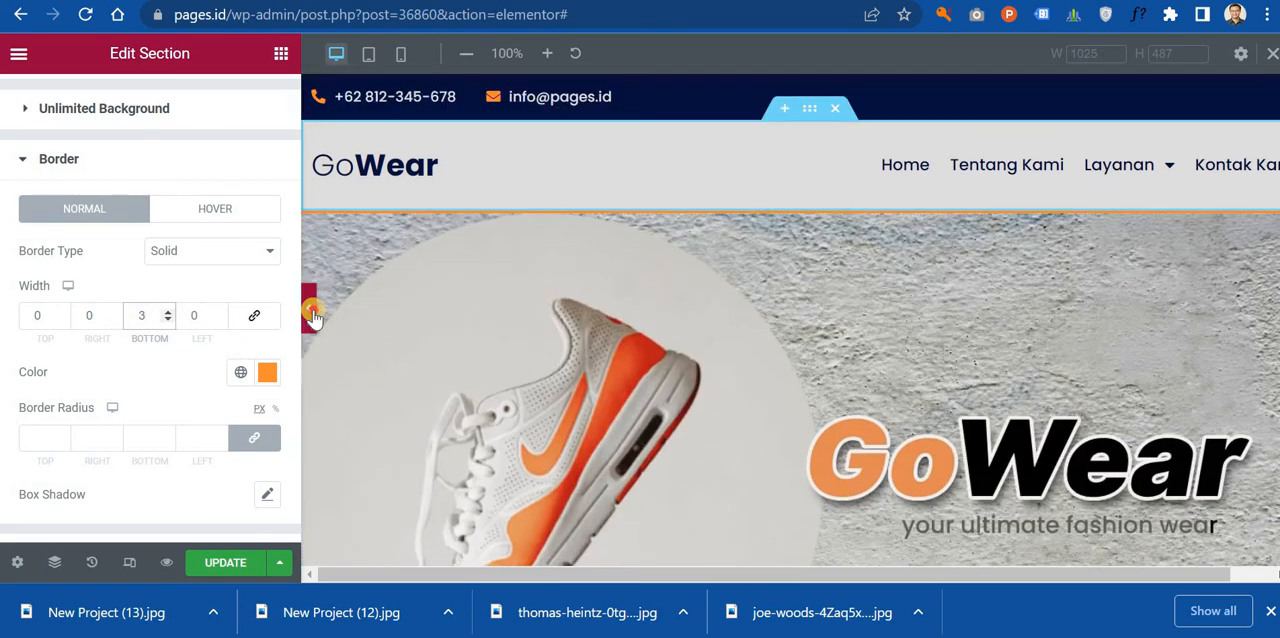
click(310, 310)
scroll(586, 275, down, 5)
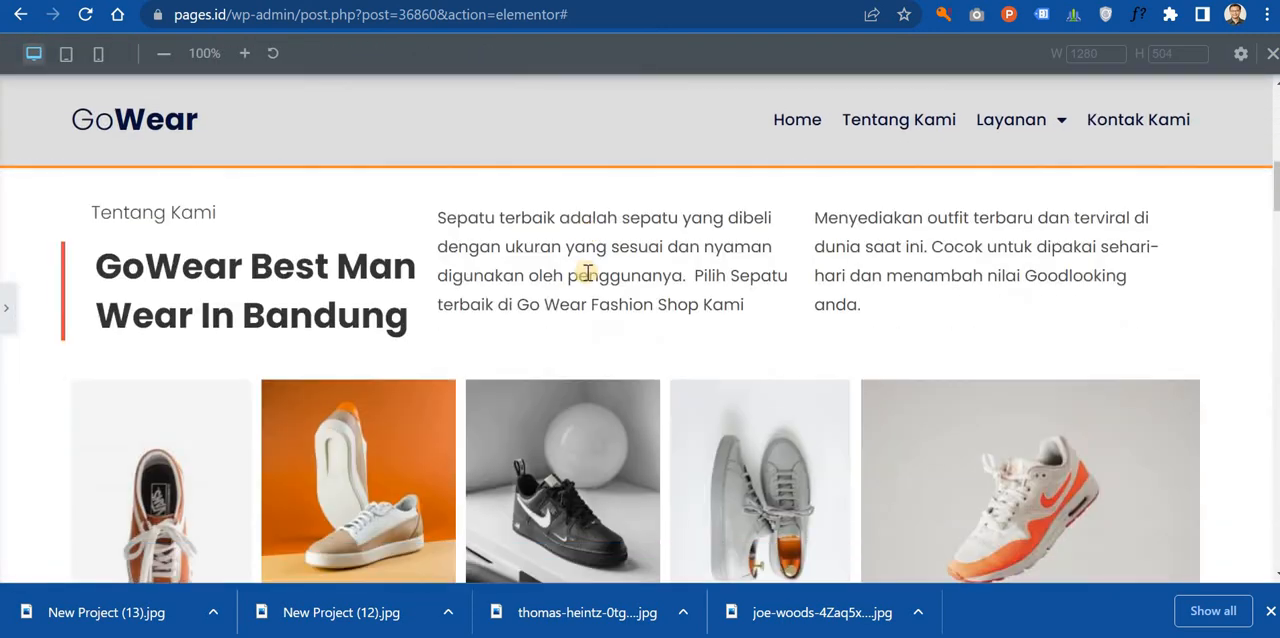
scroll(598, 300, up, 3)
scroll(604, 322, down, 10)
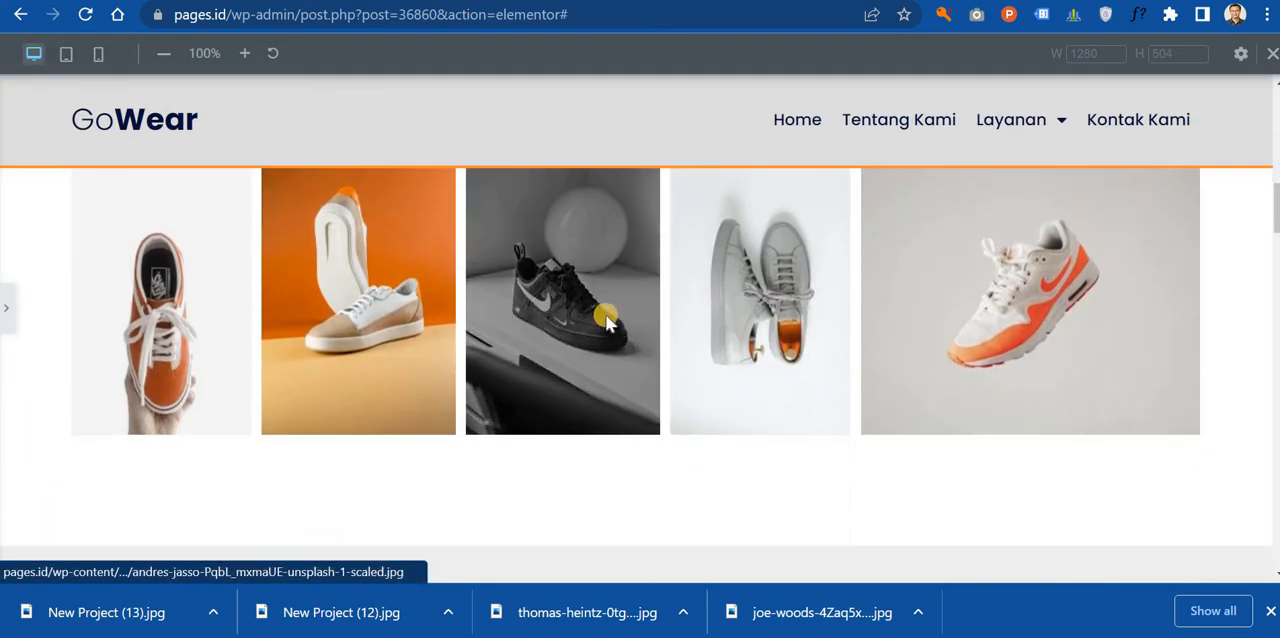
scroll(607, 314, up, 8)
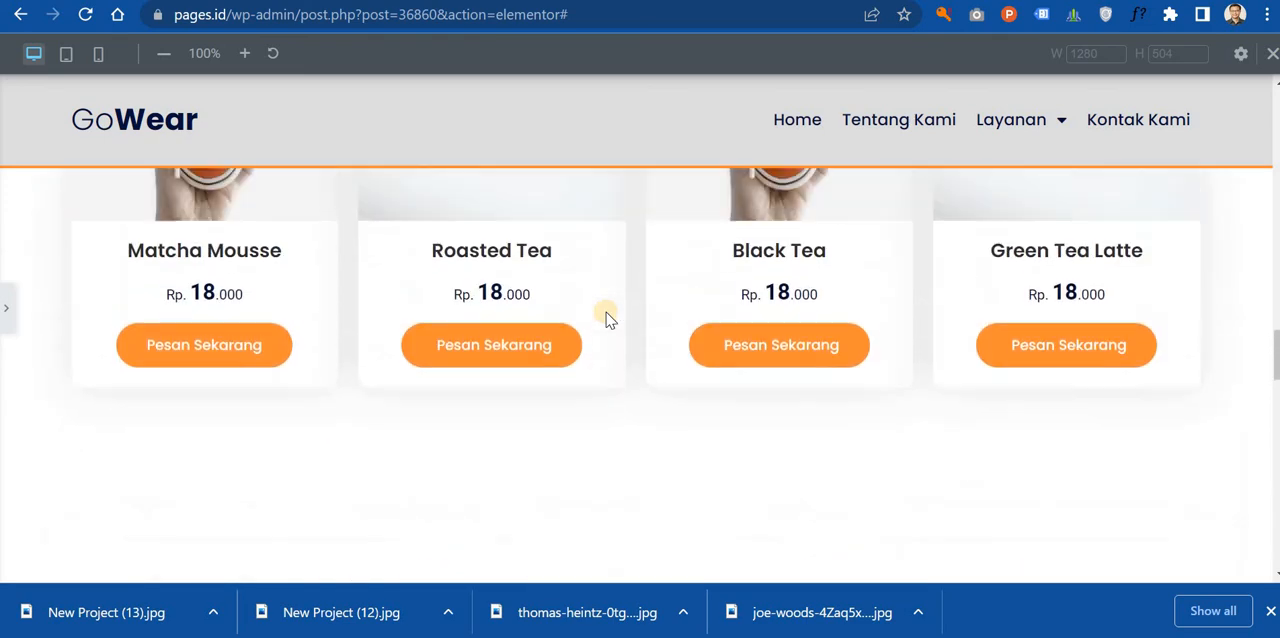
scroll(620, 320, up, 5)
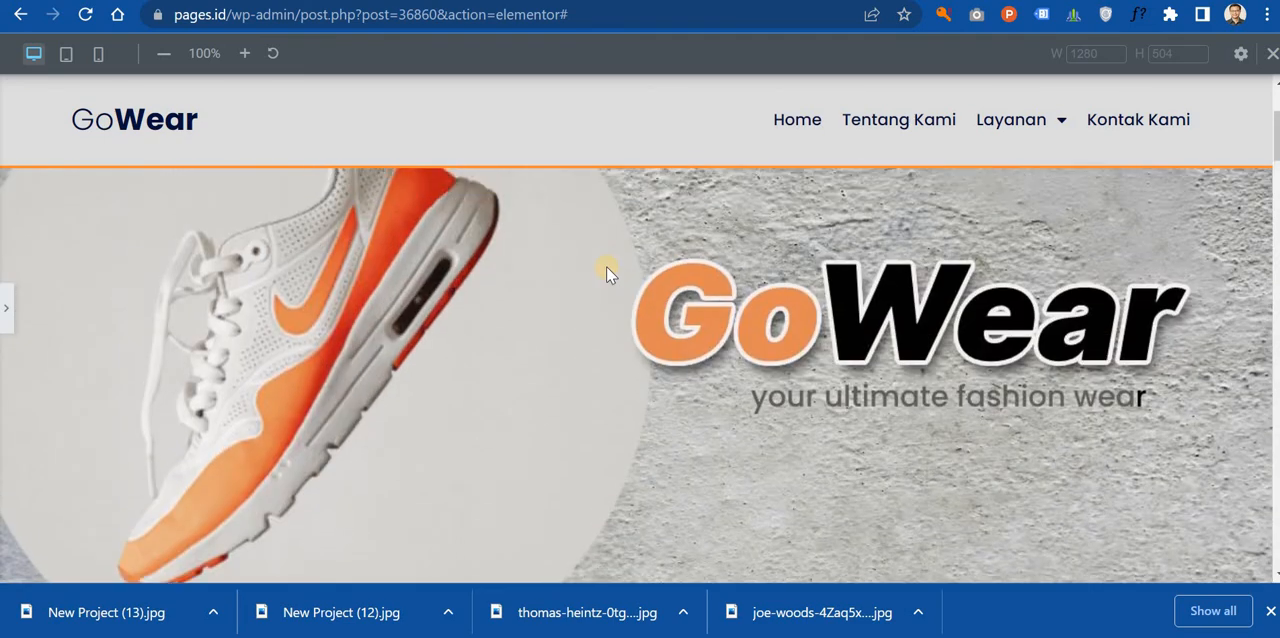
scroll(628, 260, down, 10)
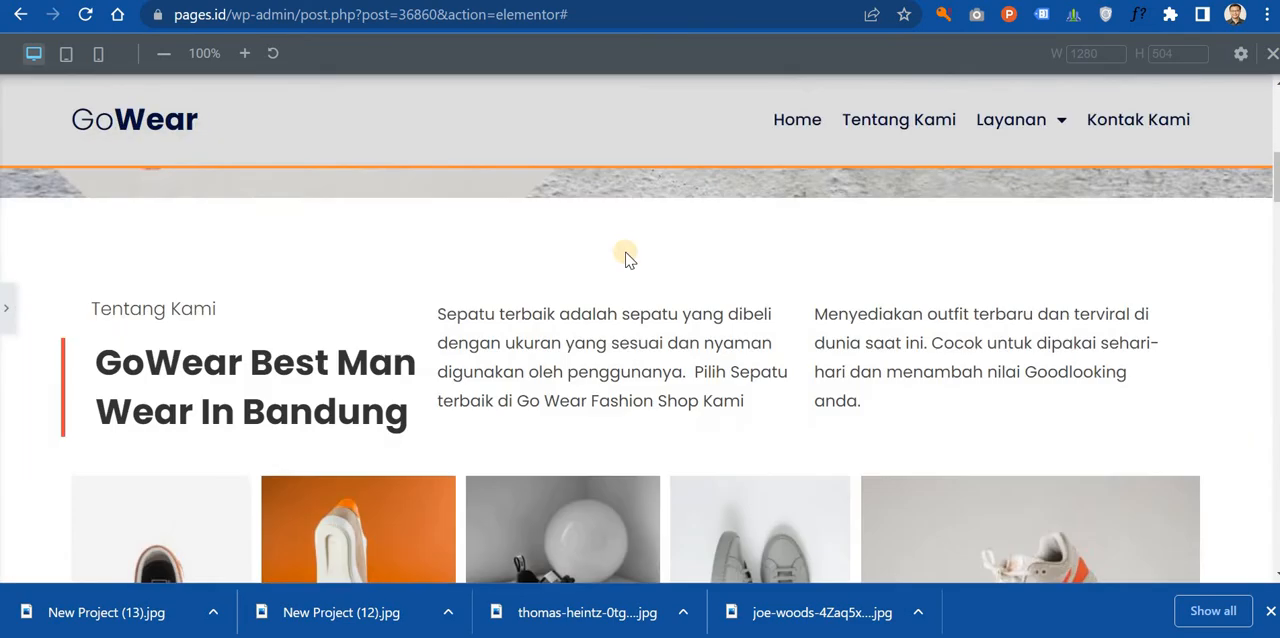
scroll(634, 295, down, 10)
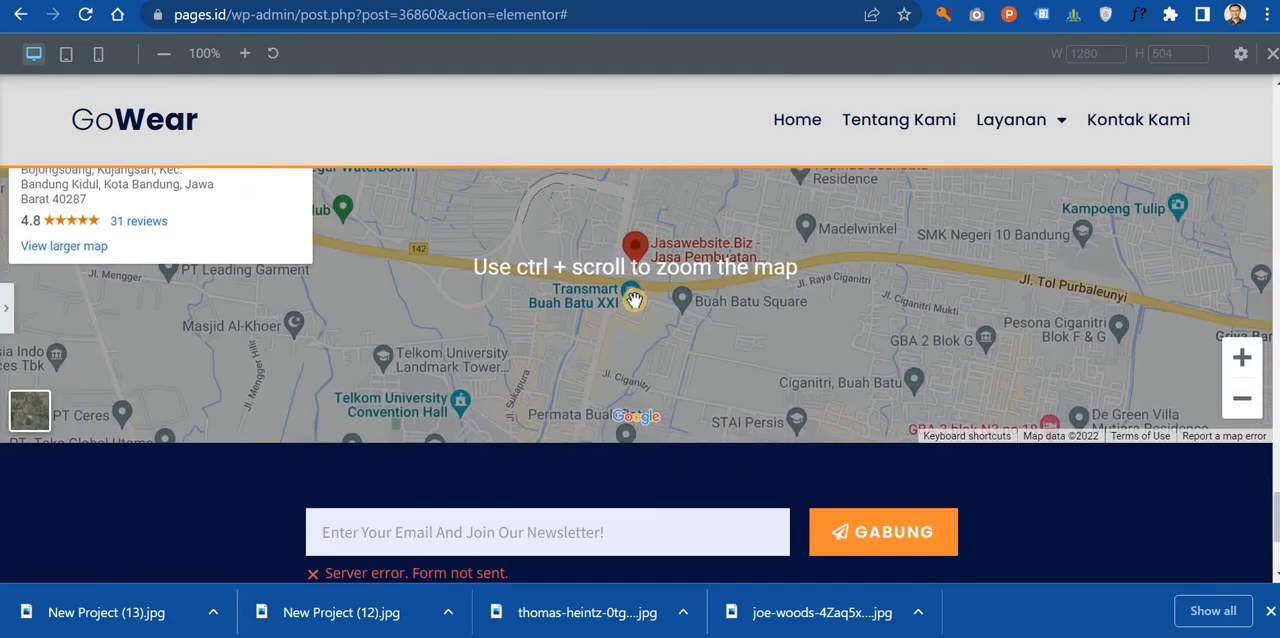
scroll(655, 290, up, 5)
scroll(680, 340, down, 3)
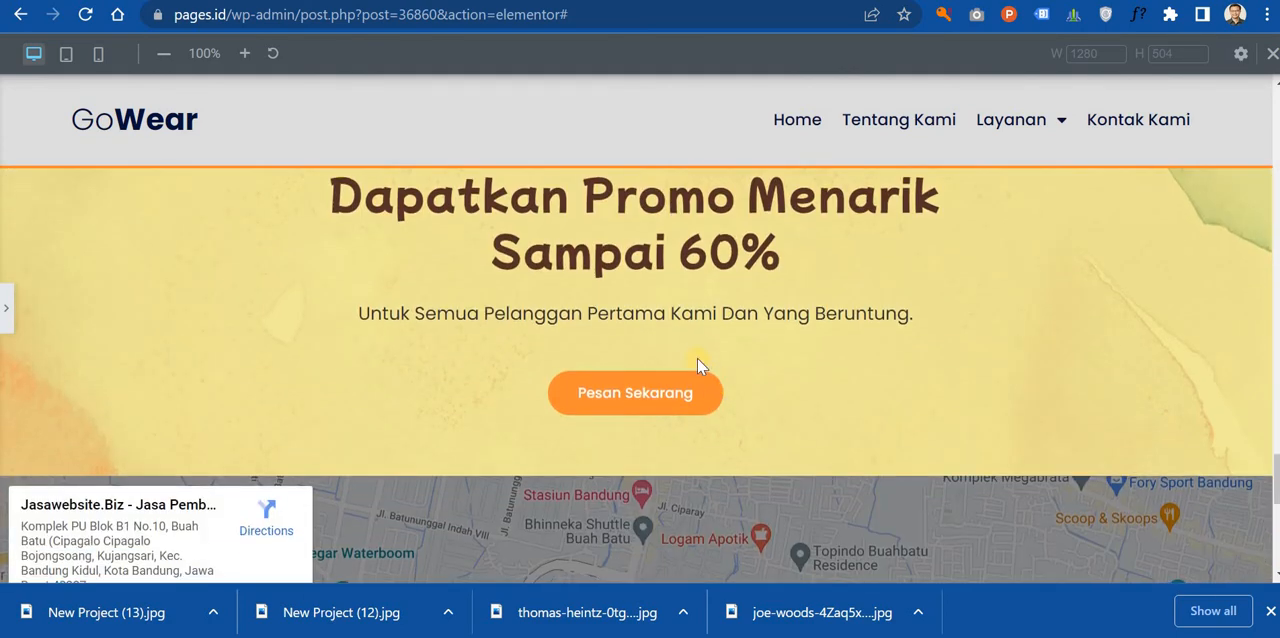
scroll(700, 390, up, 2)
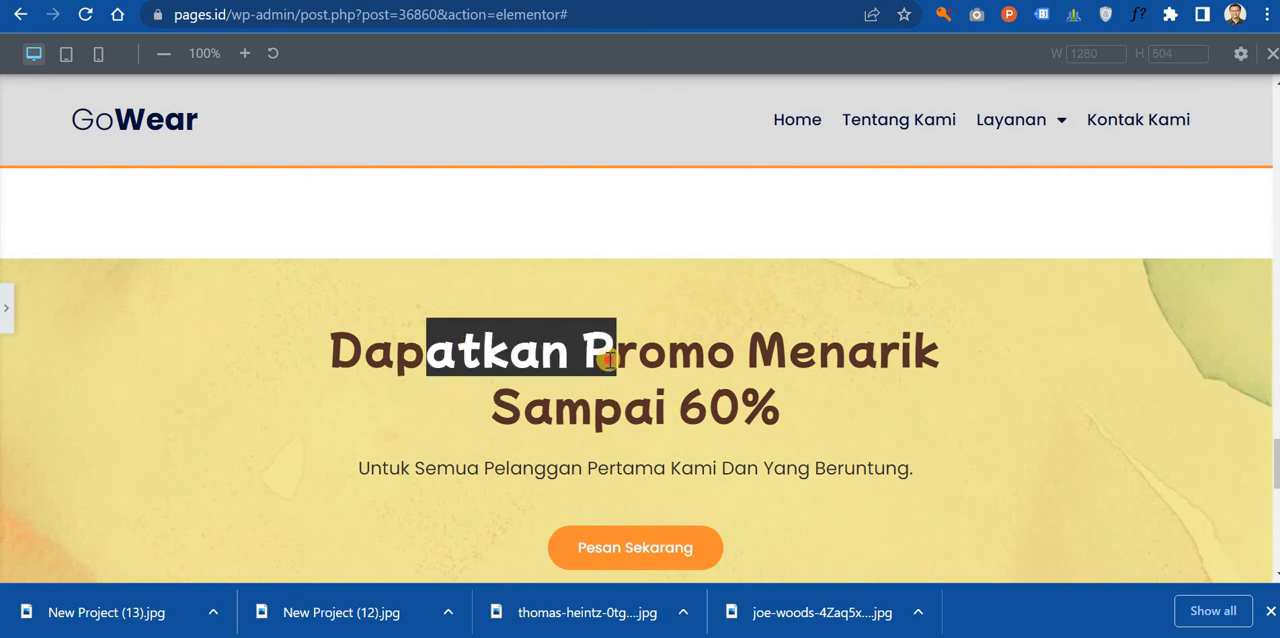
Step: Give the promo section's background overlay the grey #C5C5C5 and reduce its opacity to the translucent #C5C5C52E
click(8, 320)
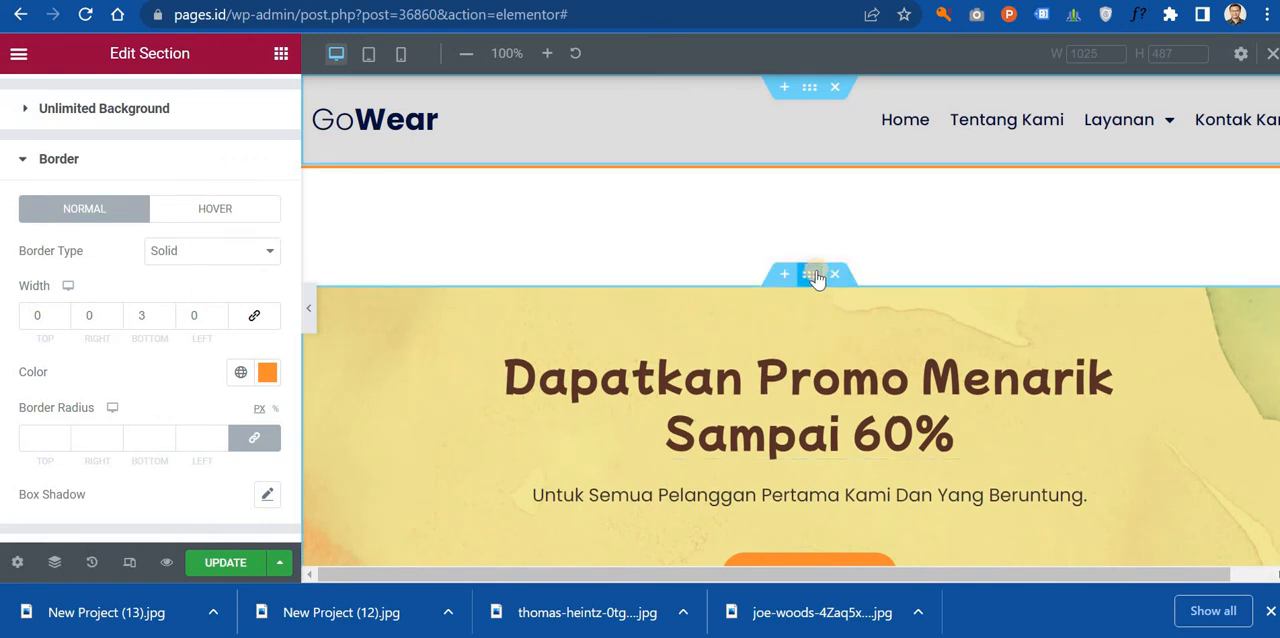
click(818, 278)
scroll(122, 316, down, 3)
scroll(122, 316, down, 1)
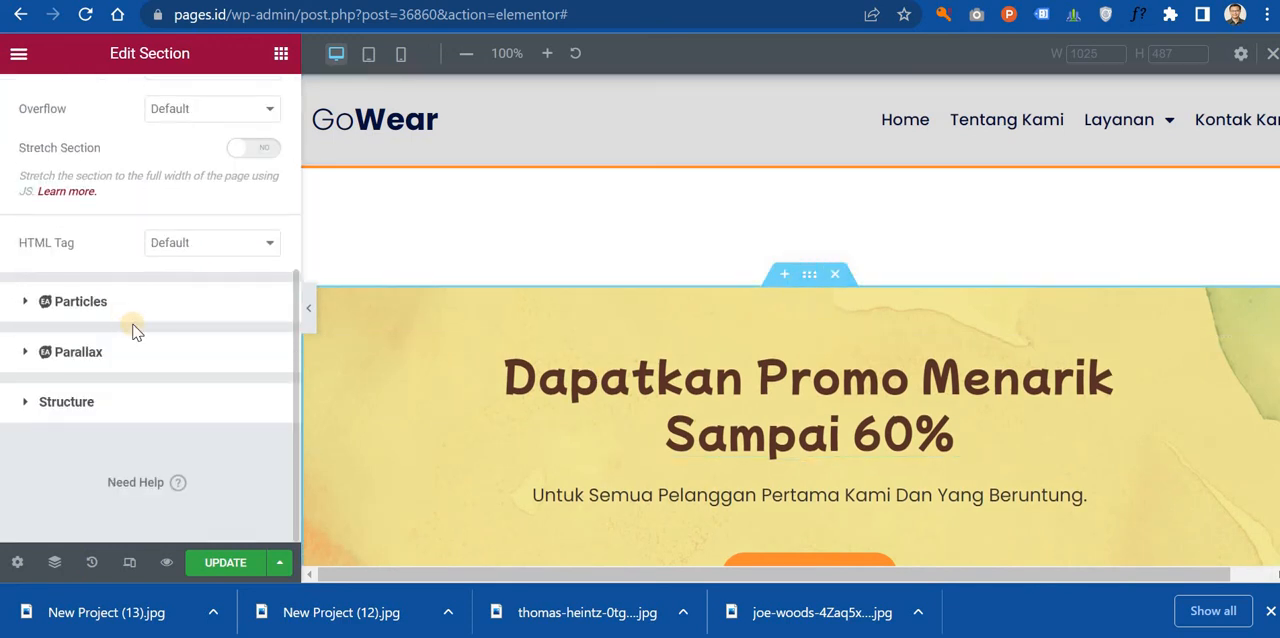
scroll(133, 325, up, 2)
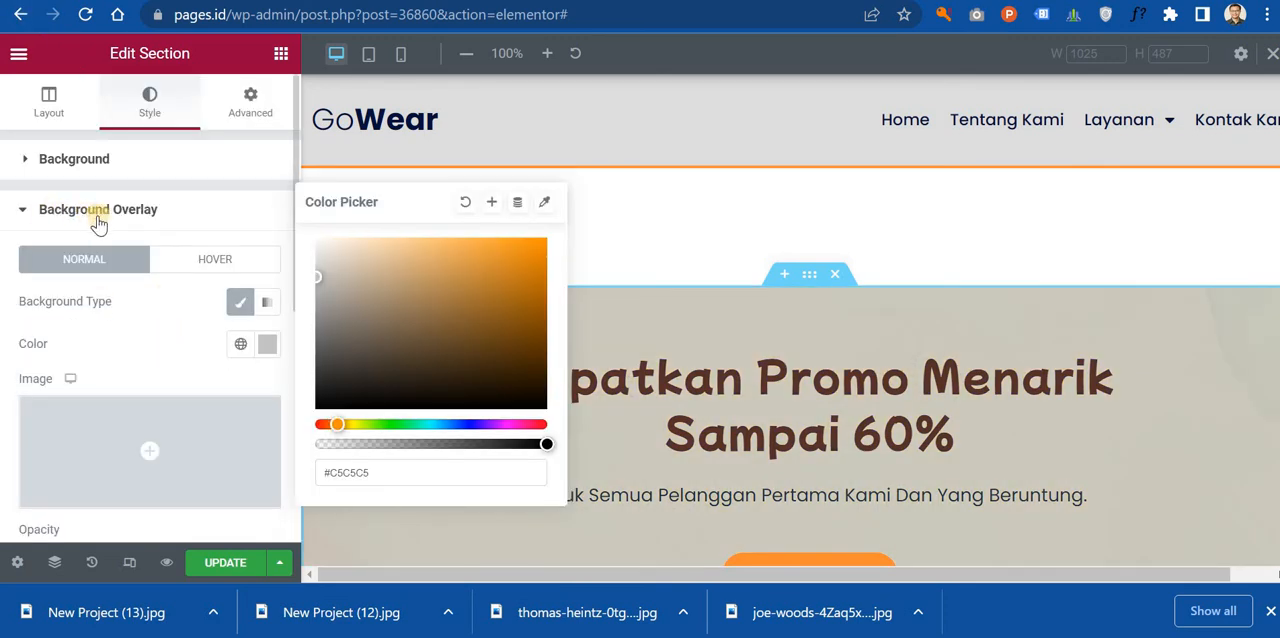
click(521, 478)
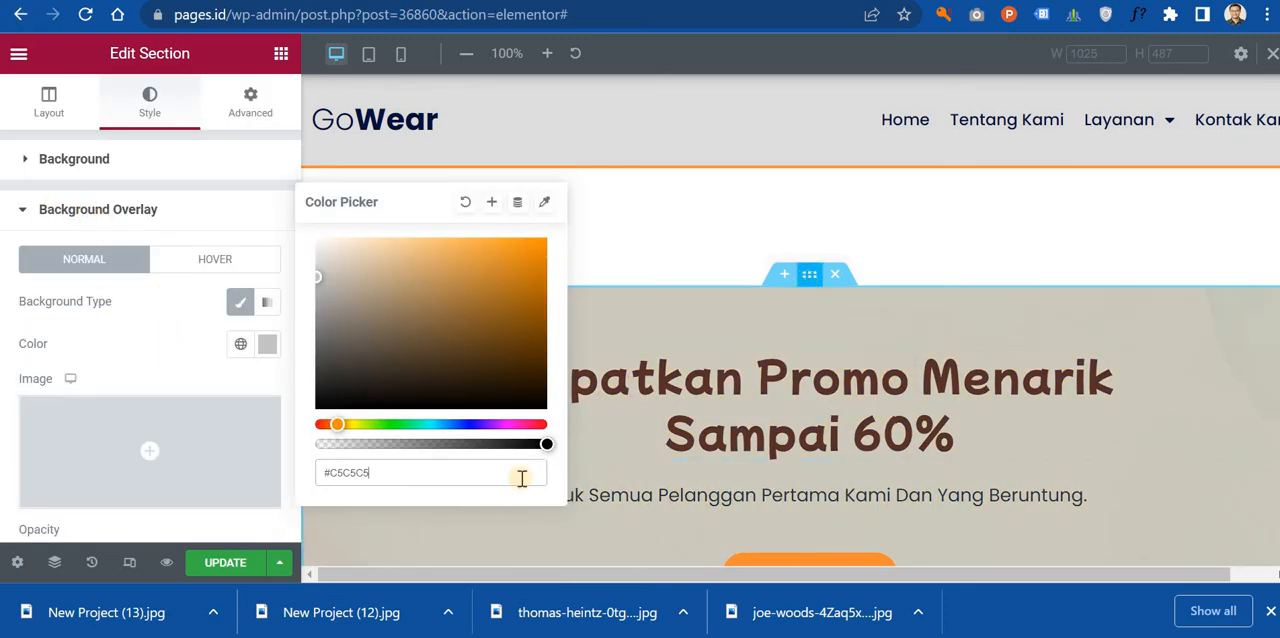
scroll(681, 478, down, 3)
scroll(643, 463, up, 2)
scroll(643, 463, down, 5)
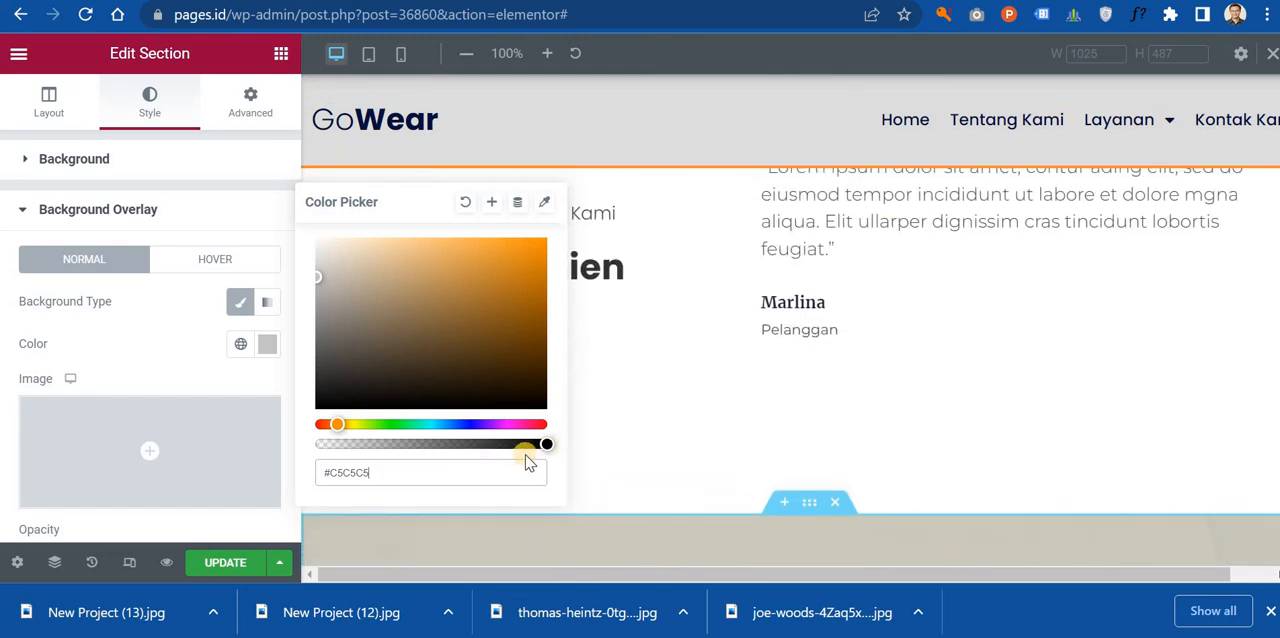
scroll(690, 430, down, 3)
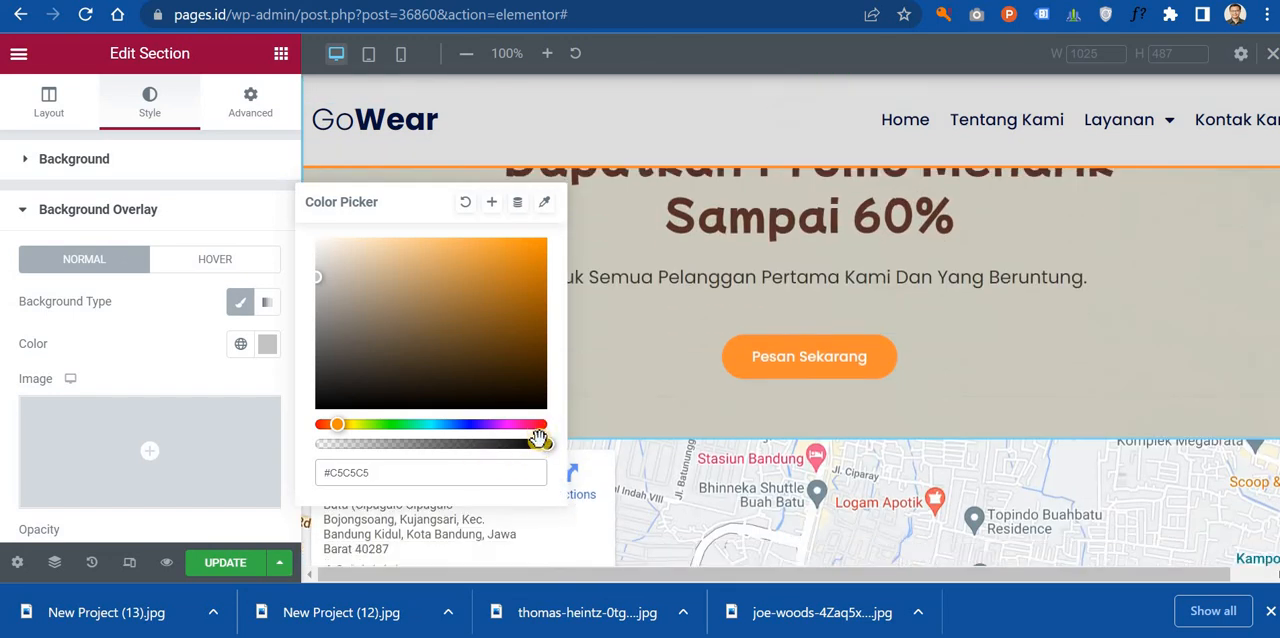
drag(540, 443, 357, 444)
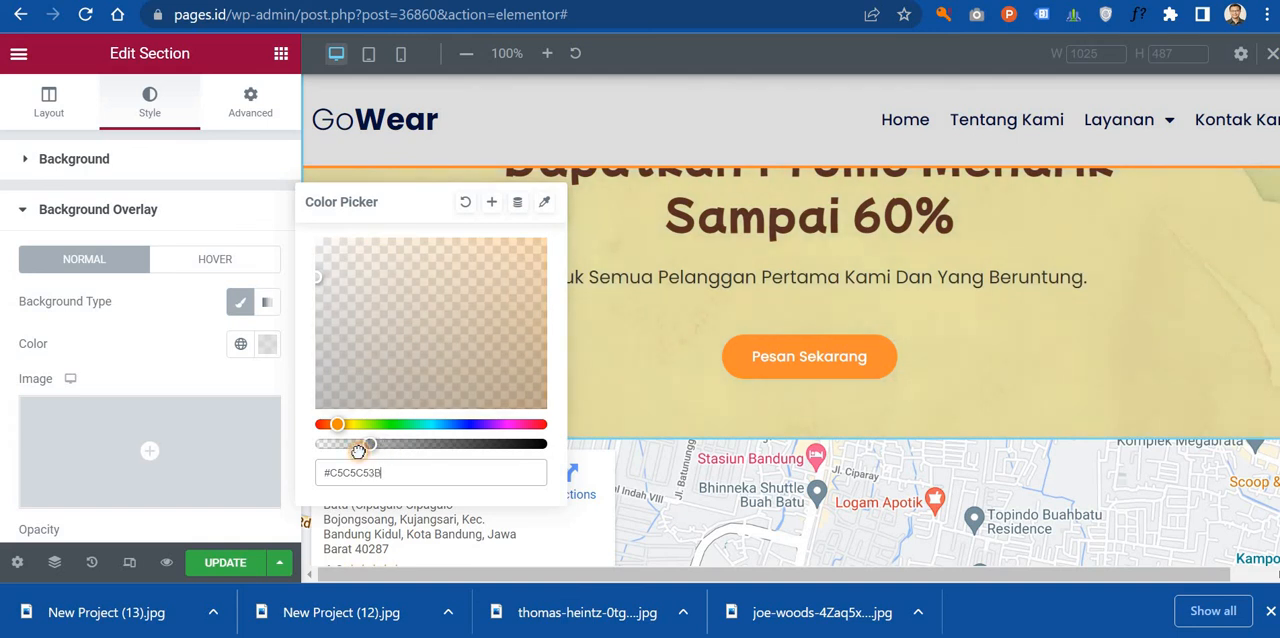
scroll(770, 380, up, 3)
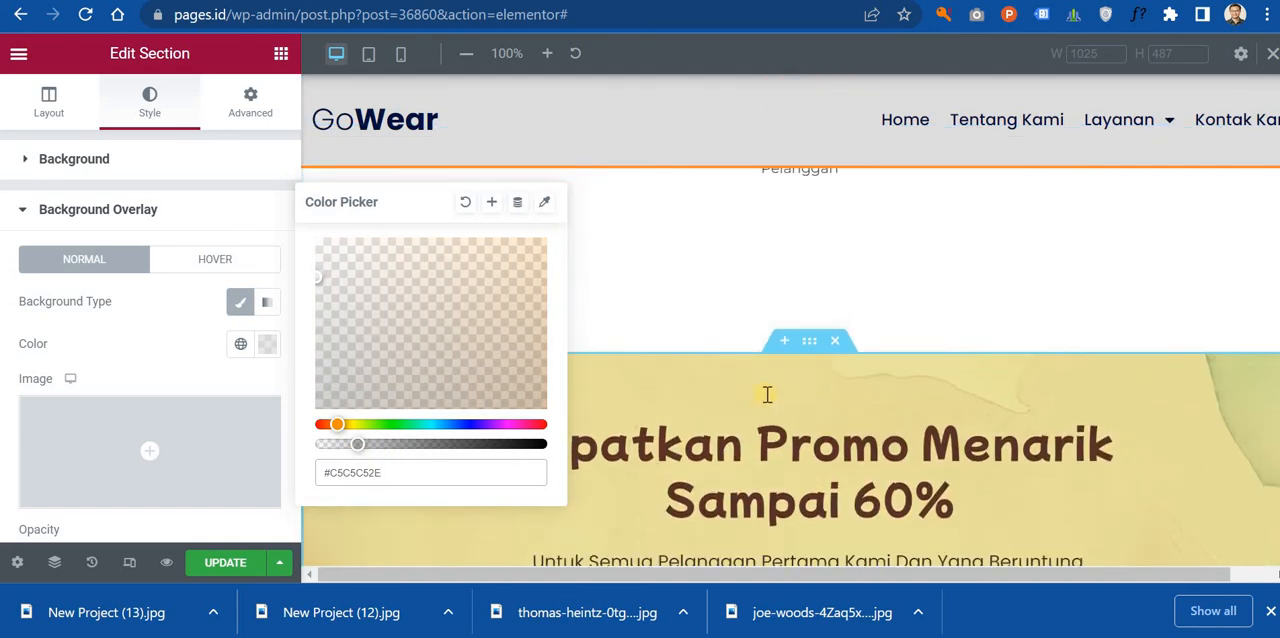
scroll(790, 370, down, 1)
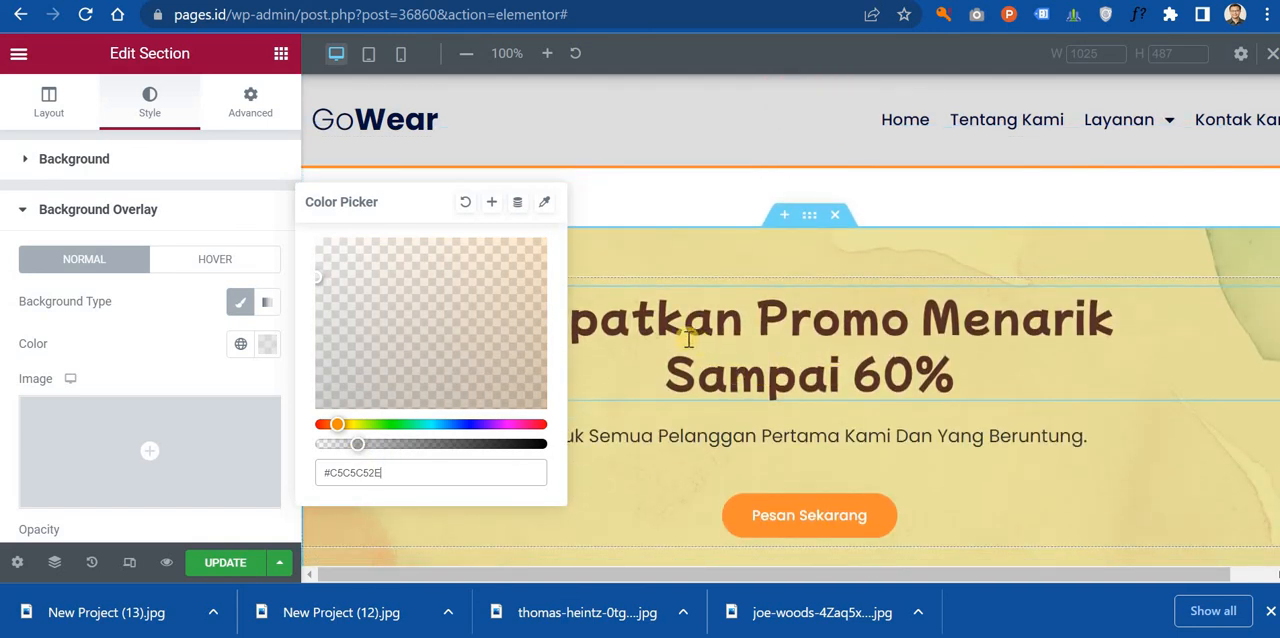
Step: Try a translucent orange #D77F0969 for the promo section's overlay, and shift its hue to purple
click(518, 284)
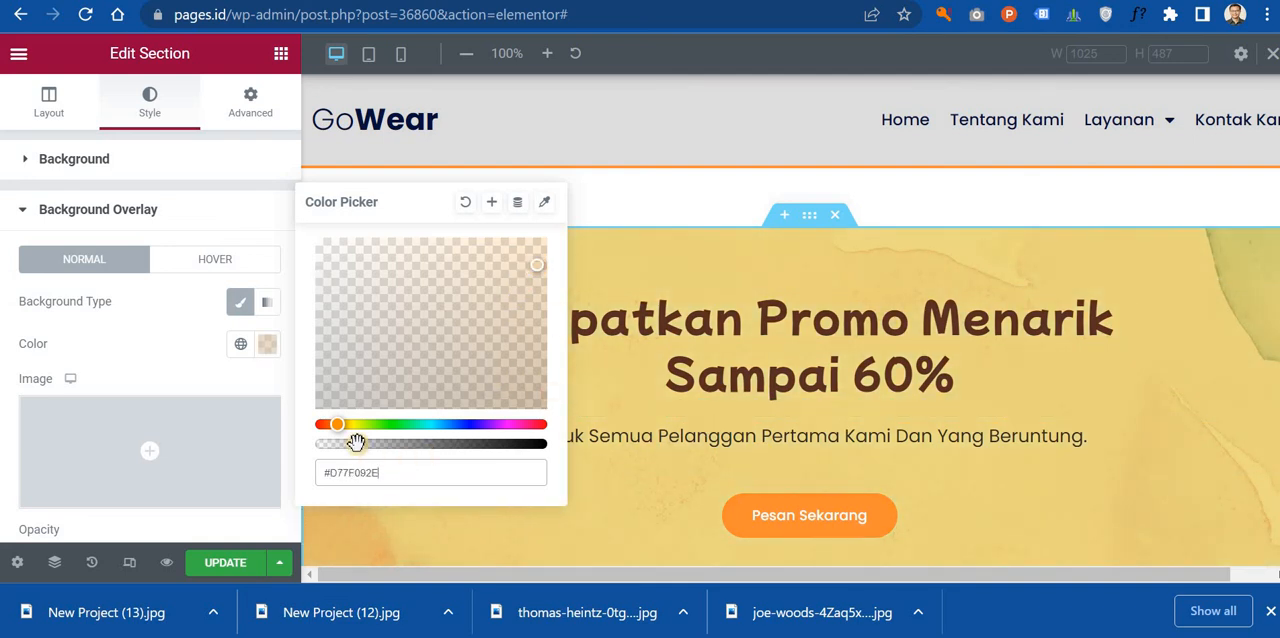
mouse_move(394, 441)
mouse_down()
mouse_move(446, 443)
mouse_move(410, 444)
mouse_up()
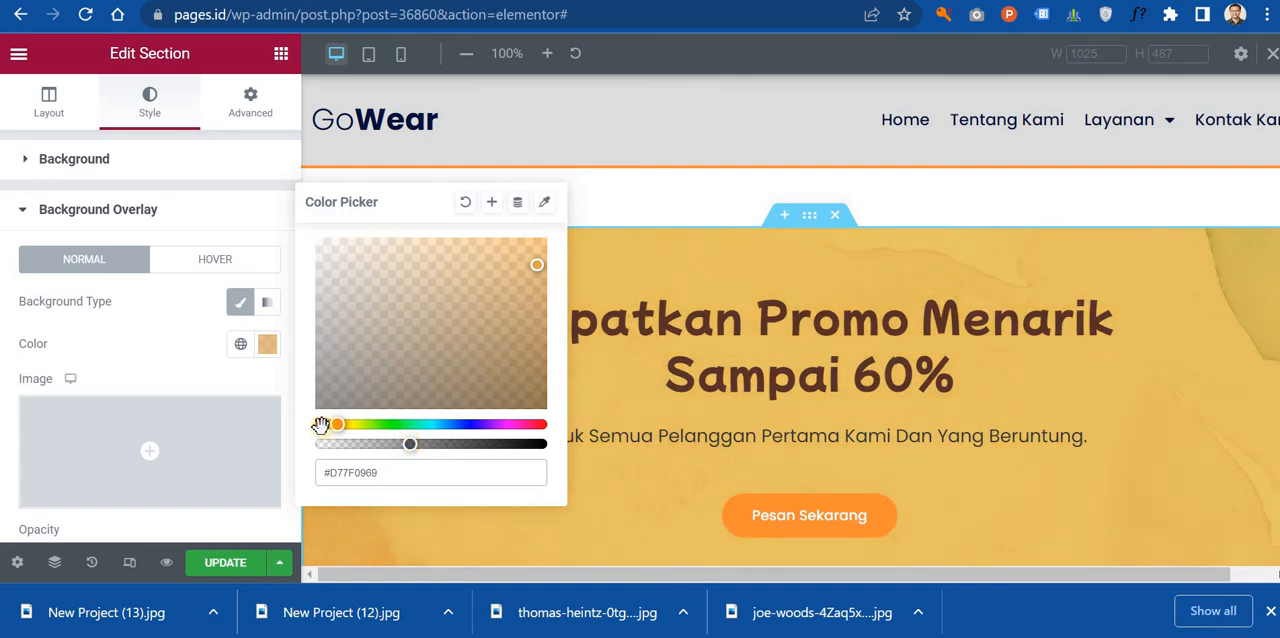
drag(366, 424, 501, 419)
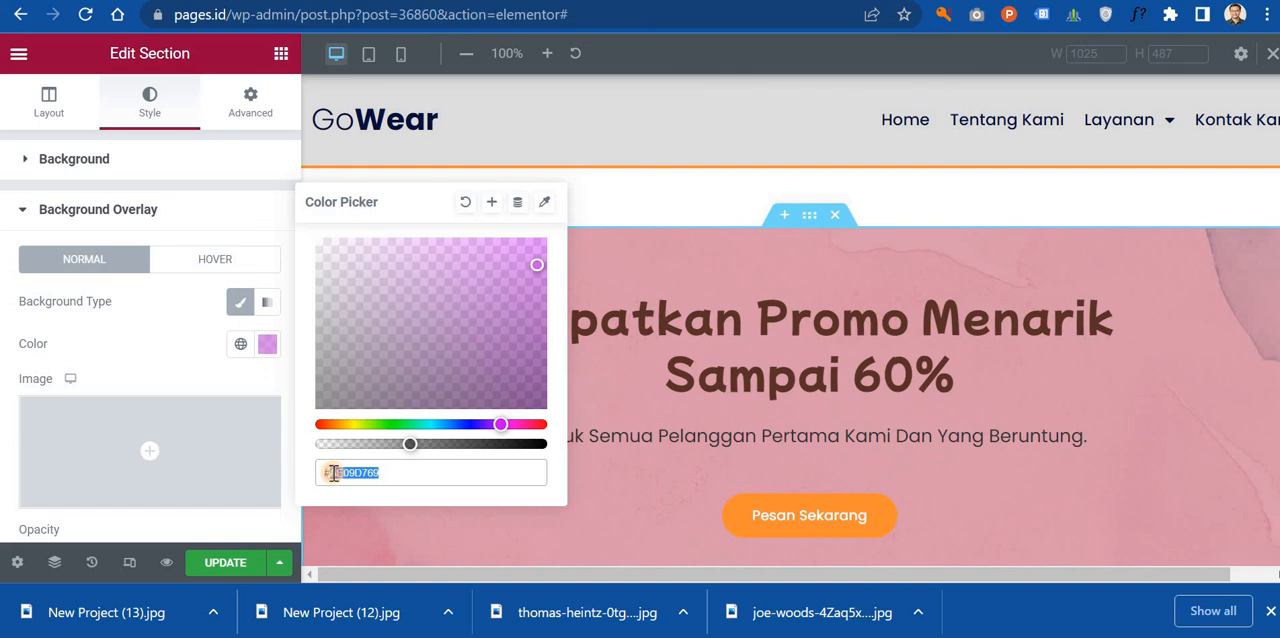
Step: Set the promo section's overlay to the palette orange #FF8C32, and tune its shade and opacity to about #E78F4987
text(#FF8C32)
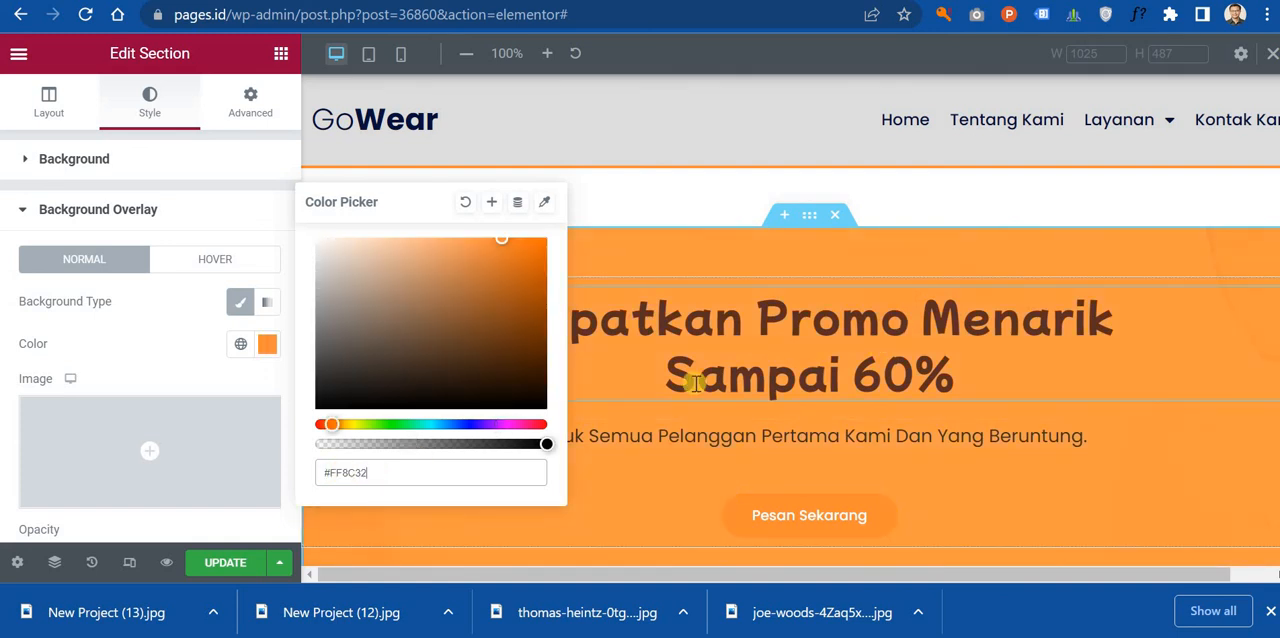
drag(541, 444, 388, 446)
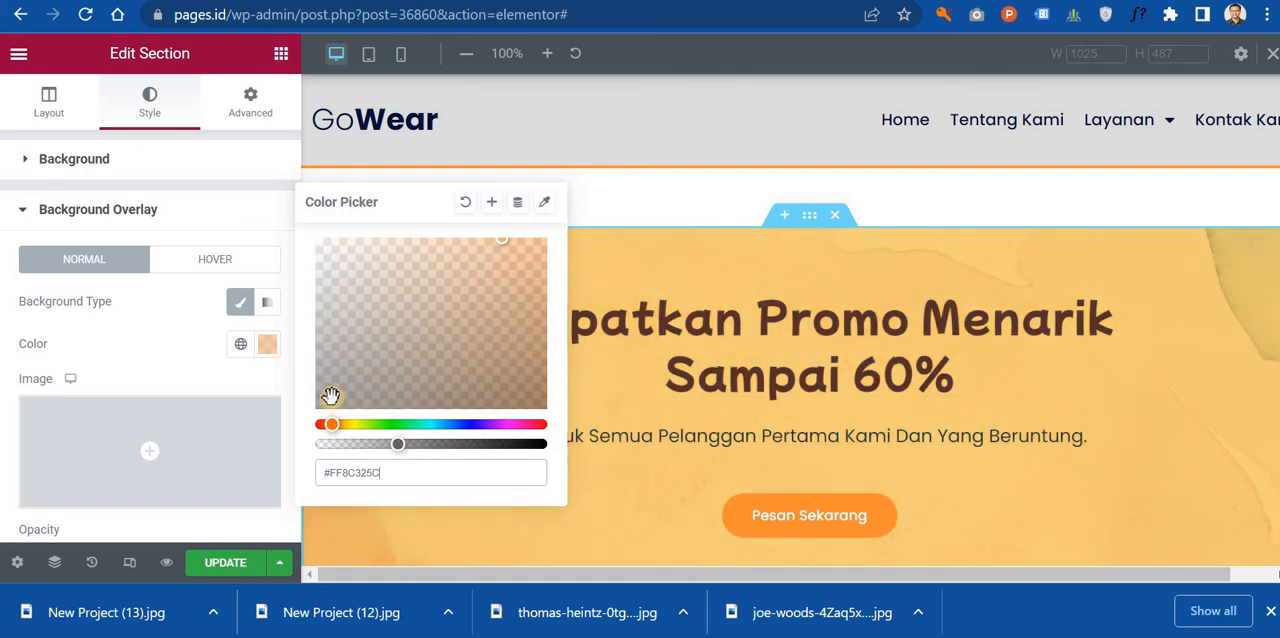
drag(330, 396, 338, 361)
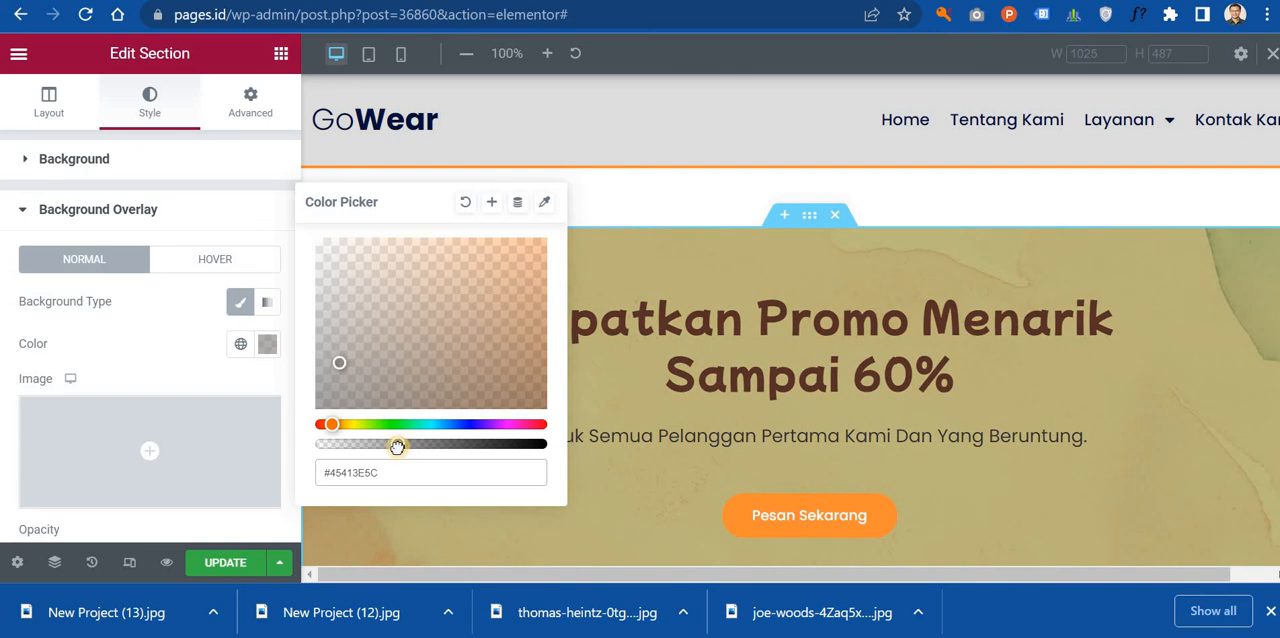
drag(397, 447, 438, 444)
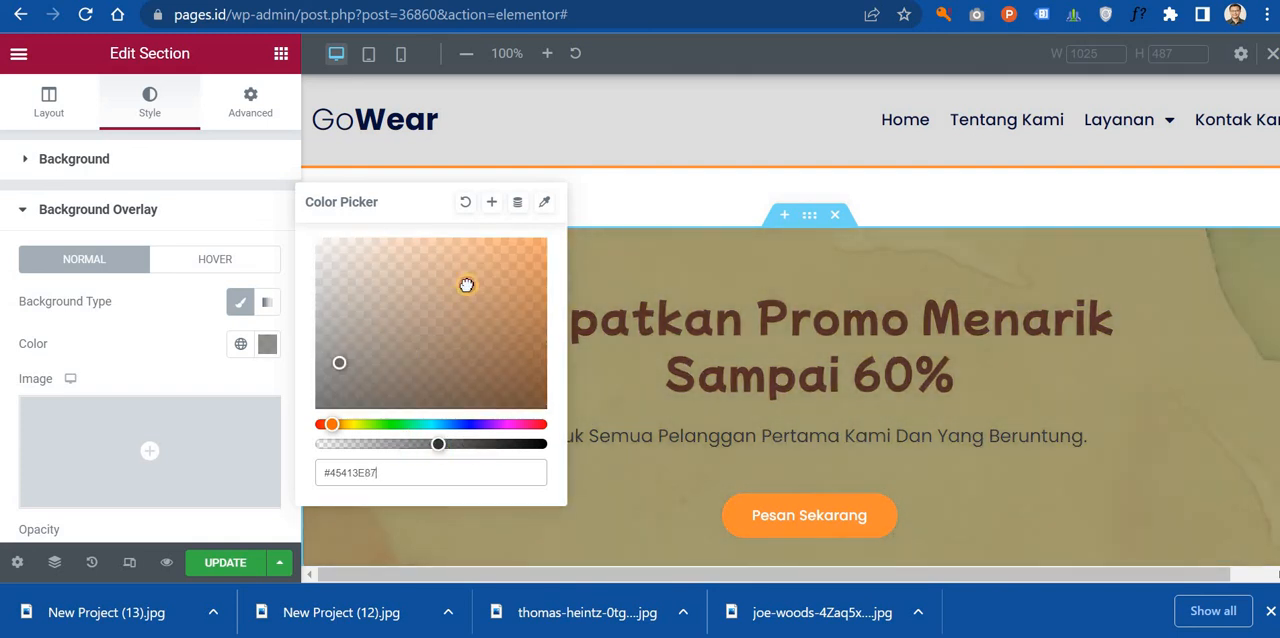
click(466, 285)
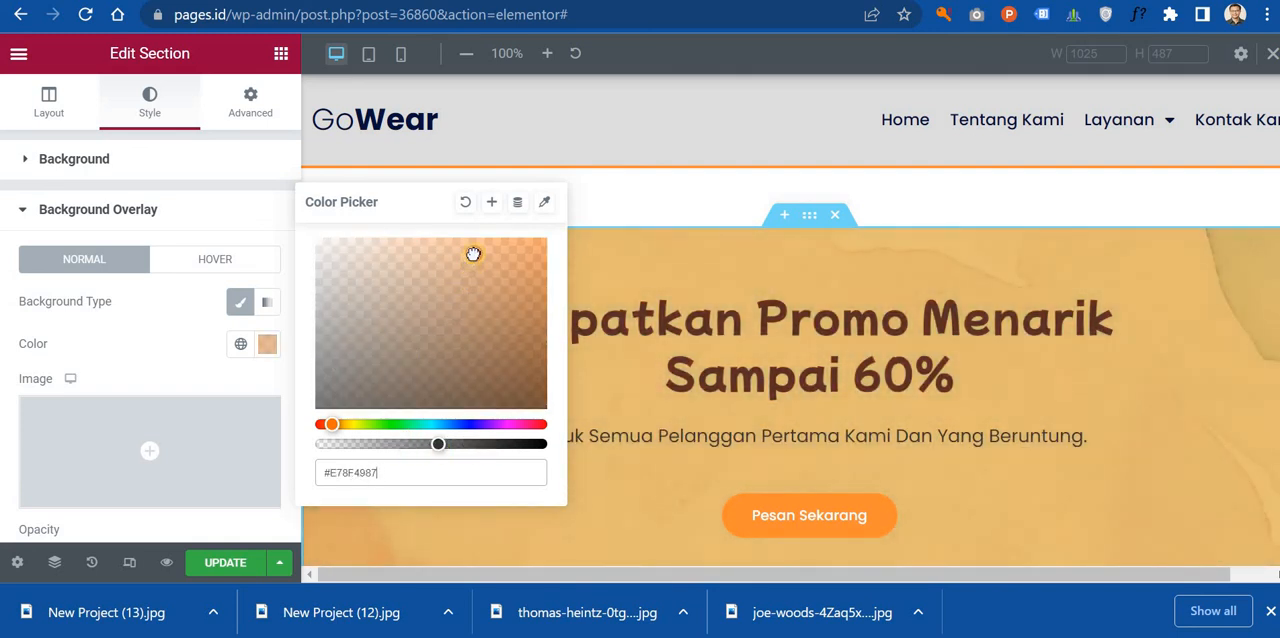
click(128, 352)
Step: Examine the recolored promo section alongside the shoe gallery, product cards, testimonial and map, including at full preview width
scroll(734, 306, down, 10)
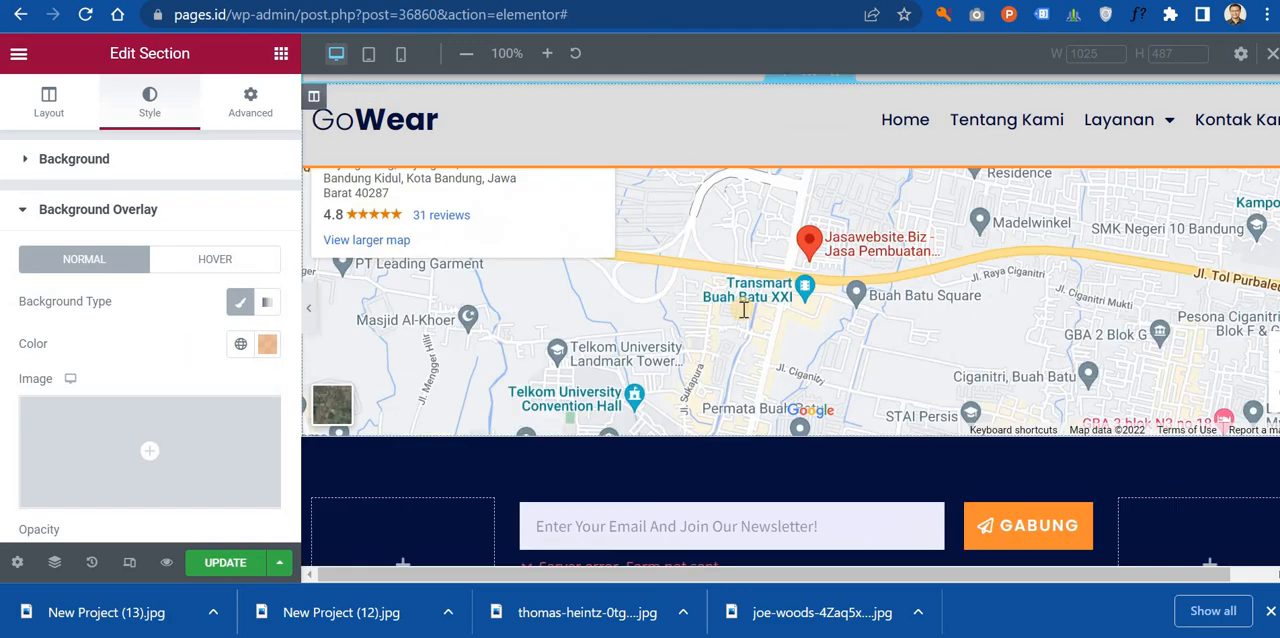
scroll(760, 318, up, 10)
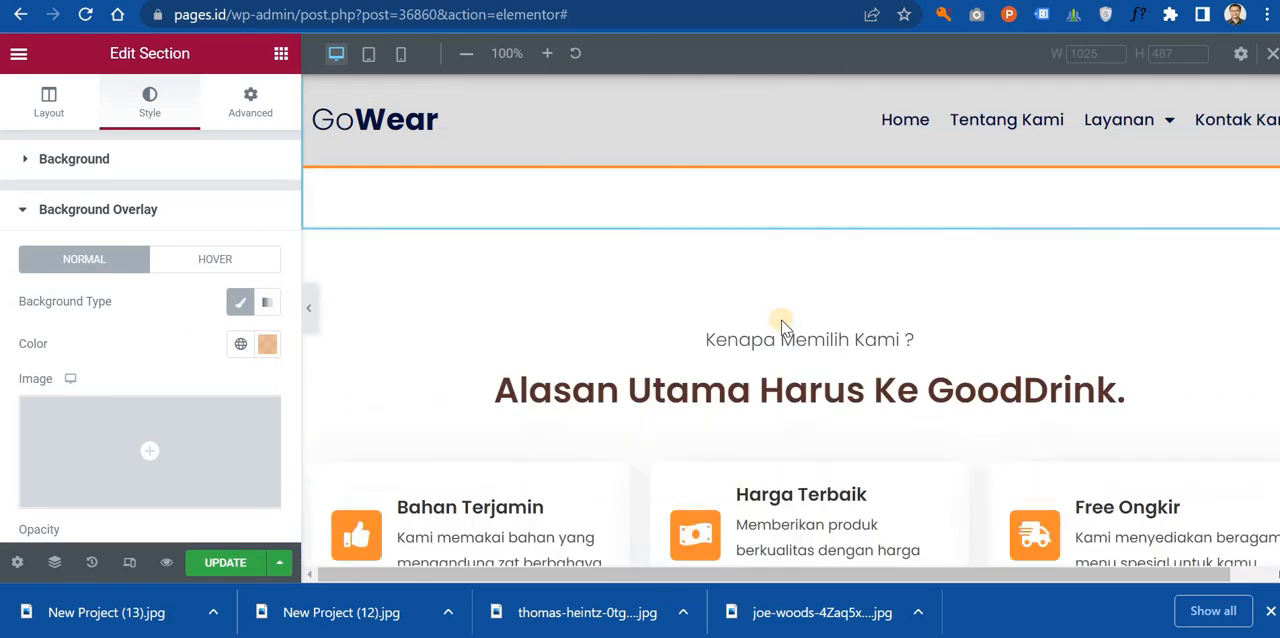
scroll(785, 320, down, 4)
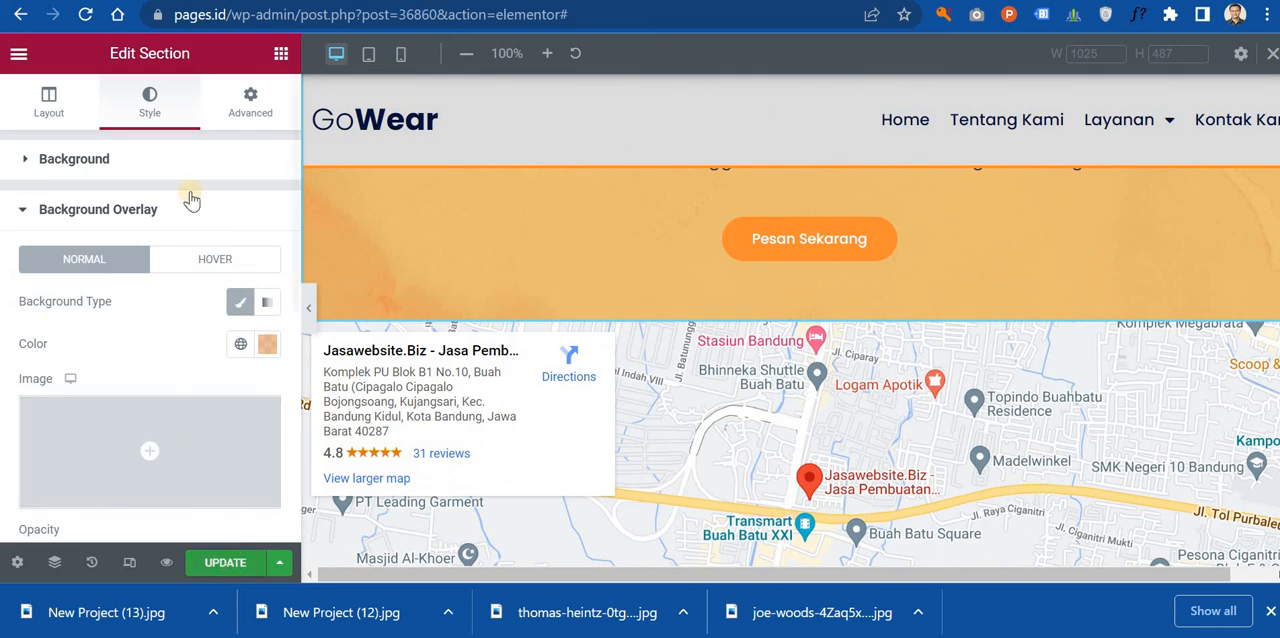
scroll(697, 354, down, 5)
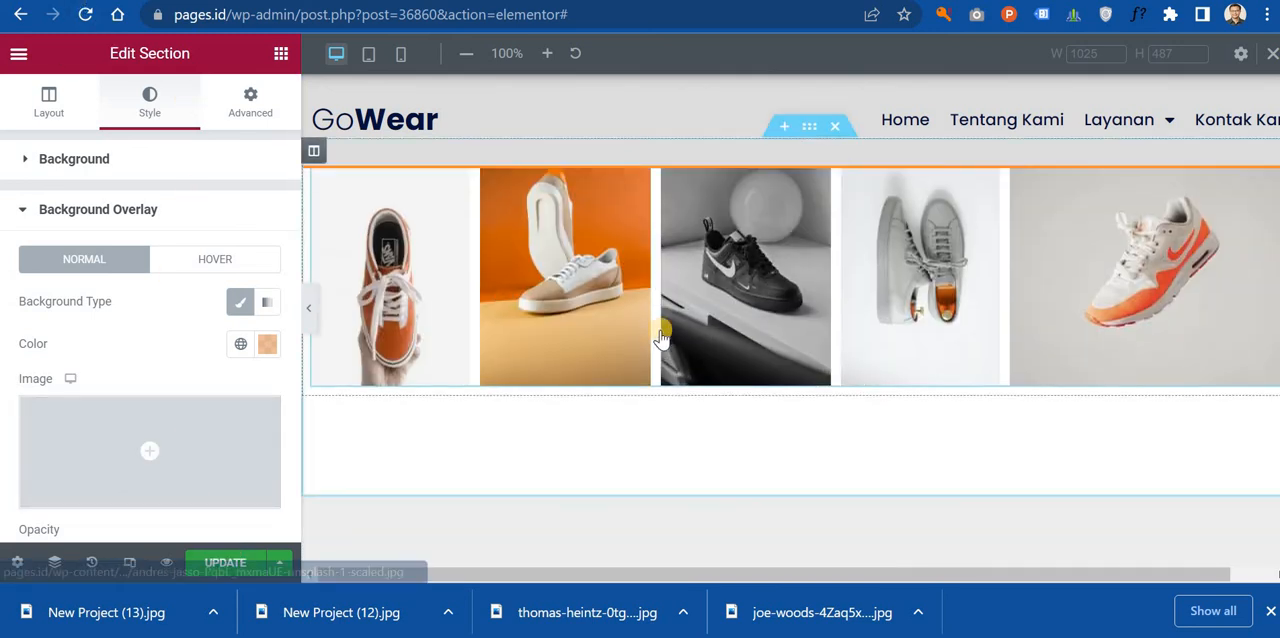
scroll(697, 354, down, 2)
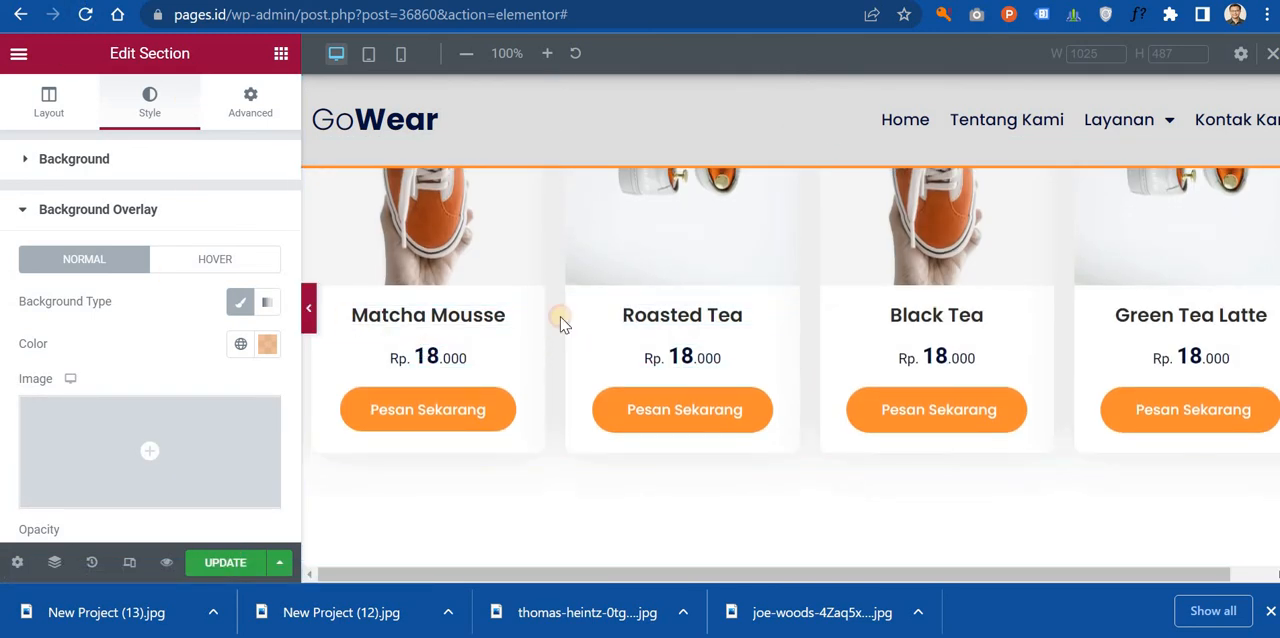
scroll(716, 322, right, 1)
scroll(723, 308, down, 7)
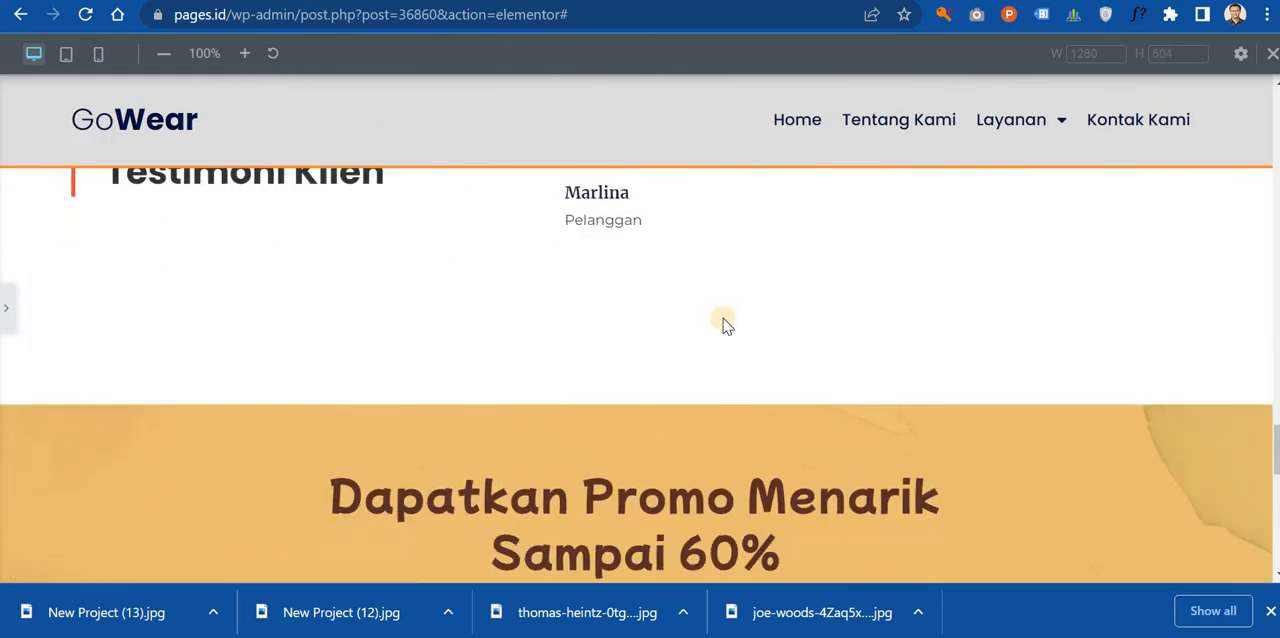
scroll(725, 321, up, 6)
scroll(727, 331, up, 1)
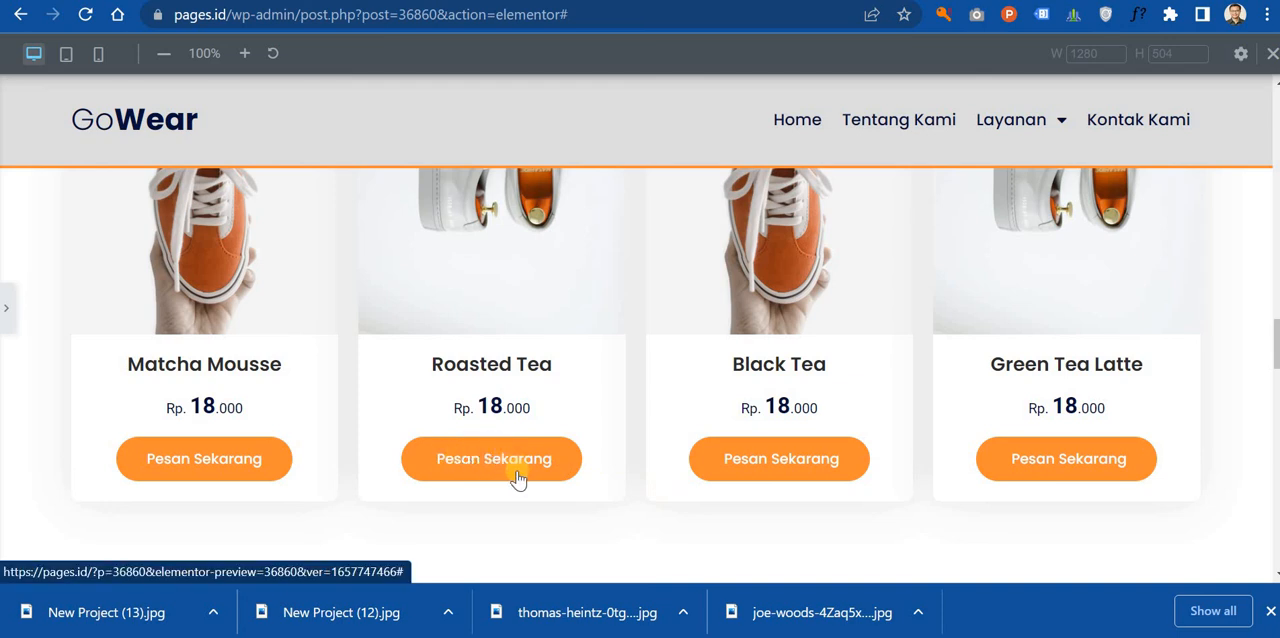
Step: Add a default button widget under the Matcha Mousse card's order button, and delete it
click(16, 316)
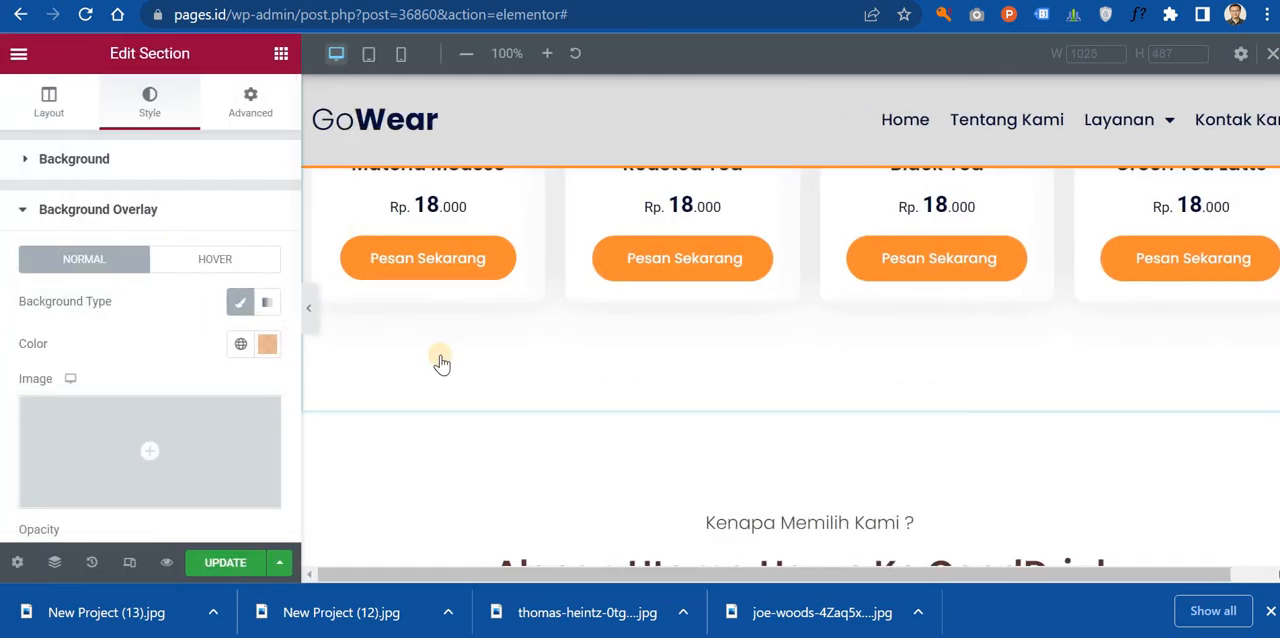
scroll(490, 498, down, 2)
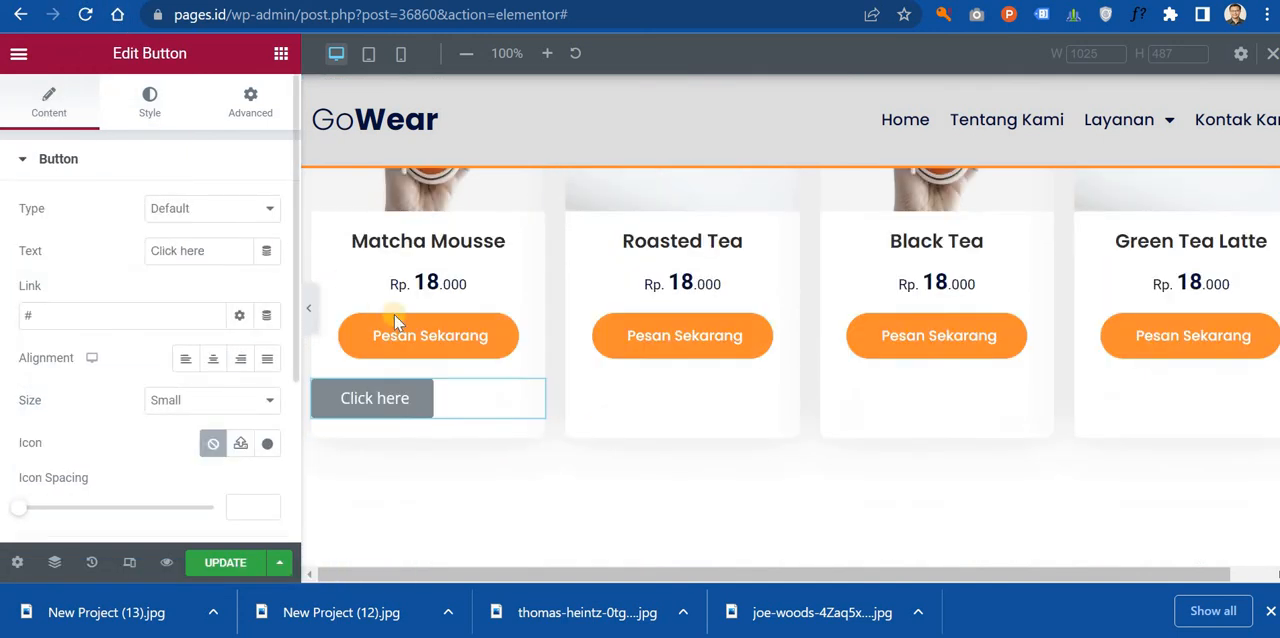
scroll(571, 314, up, 6)
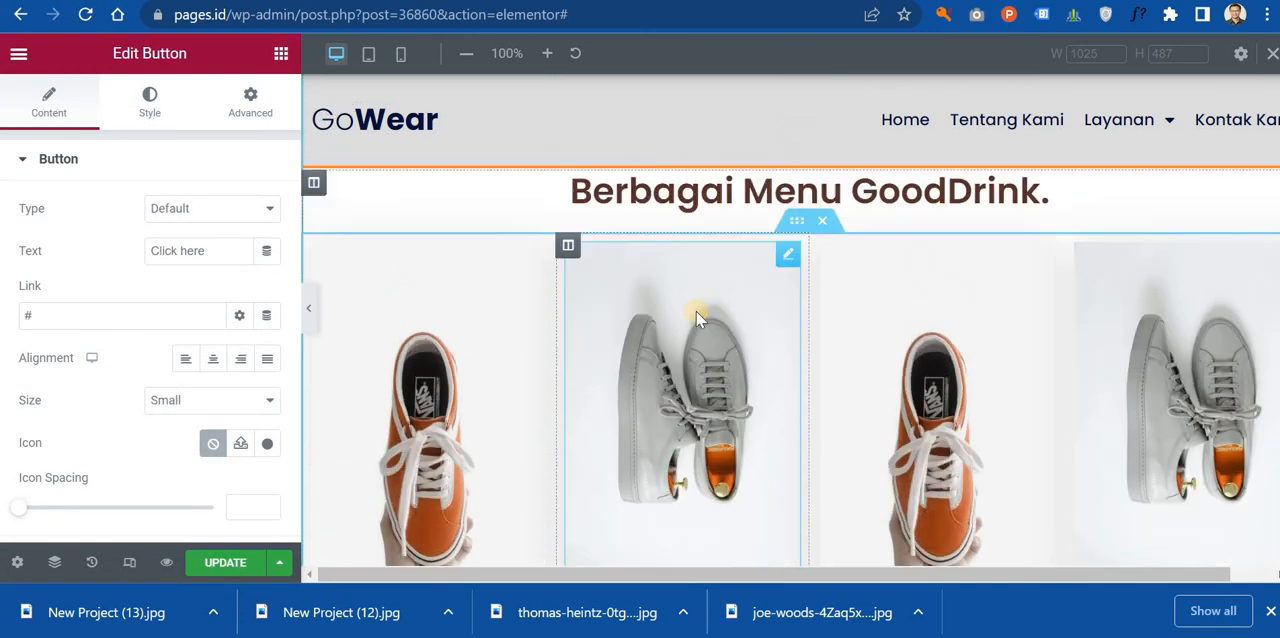
scroll(700, 318, down, 5)
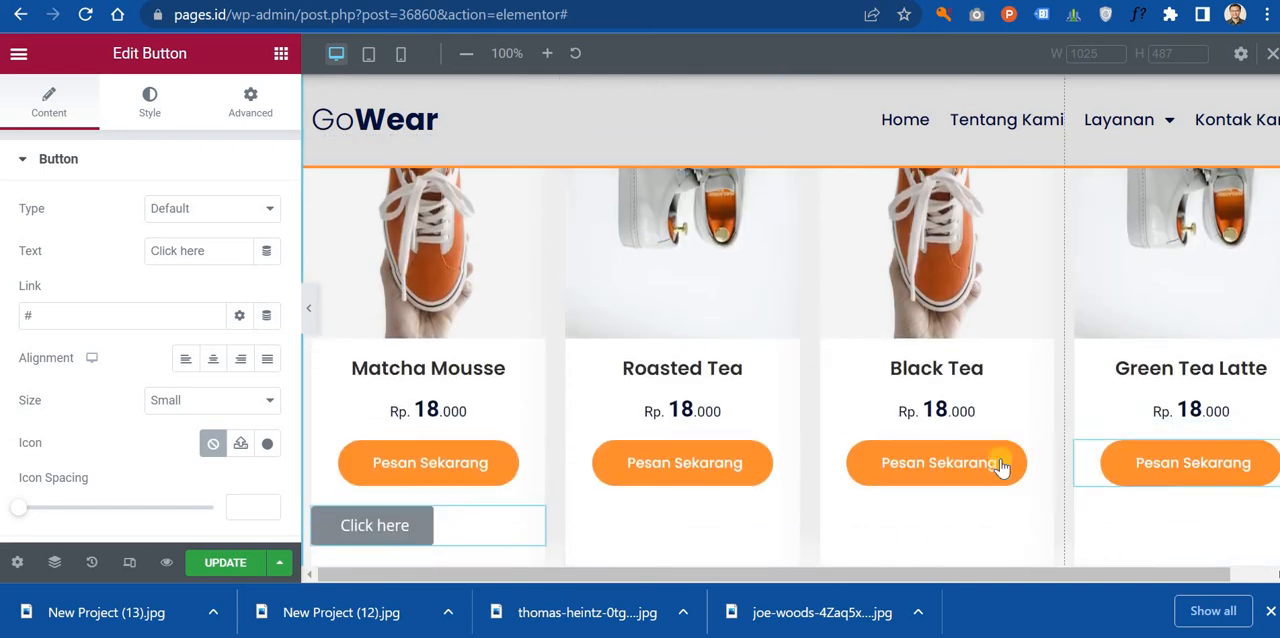
right_click(527, 526)
click(588, 563)
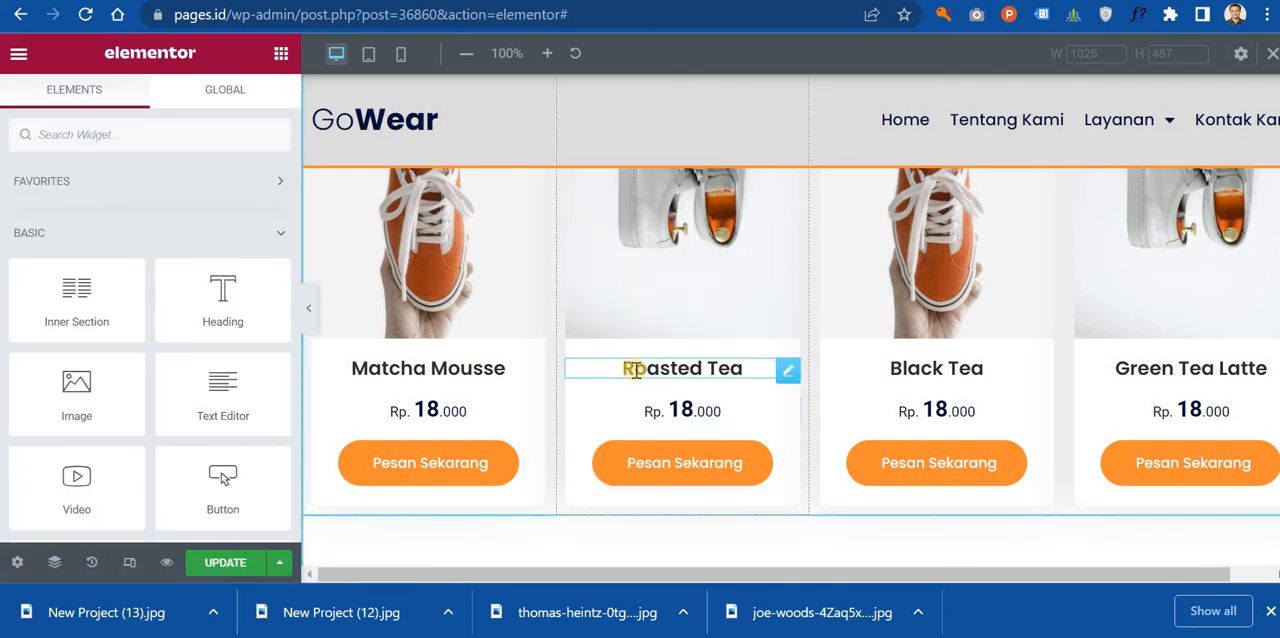
scroll(560, 390, up, 5)
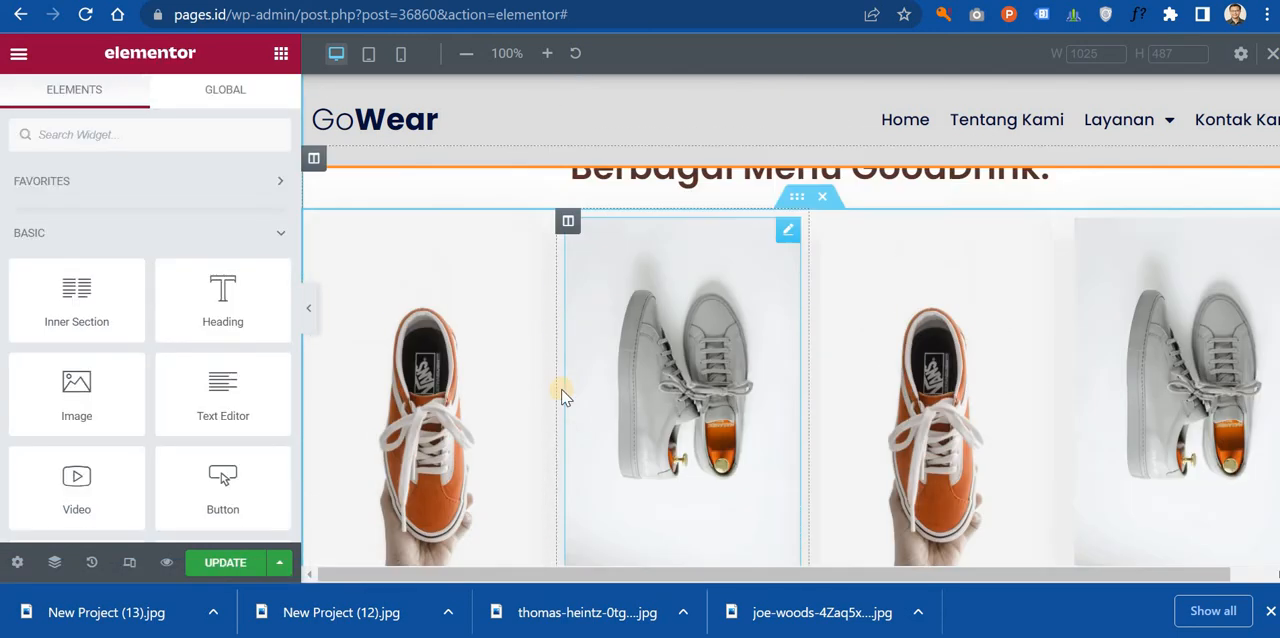
scroll(607, 257, down, 10)
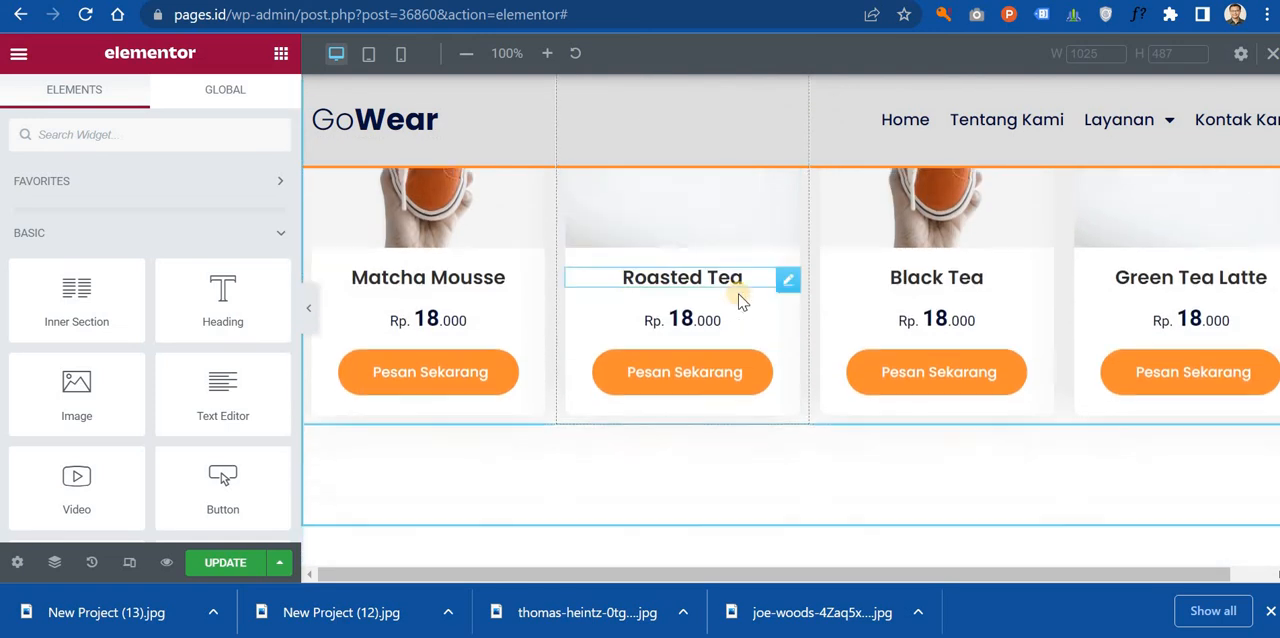
scroll(800, 290, down, 15)
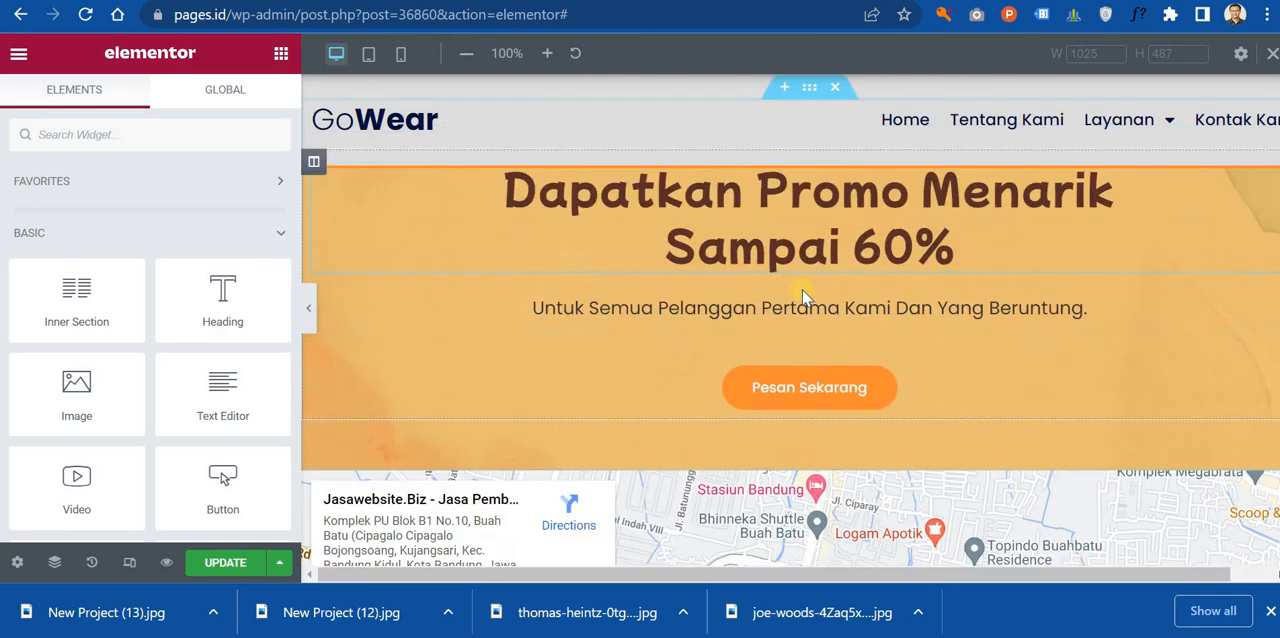